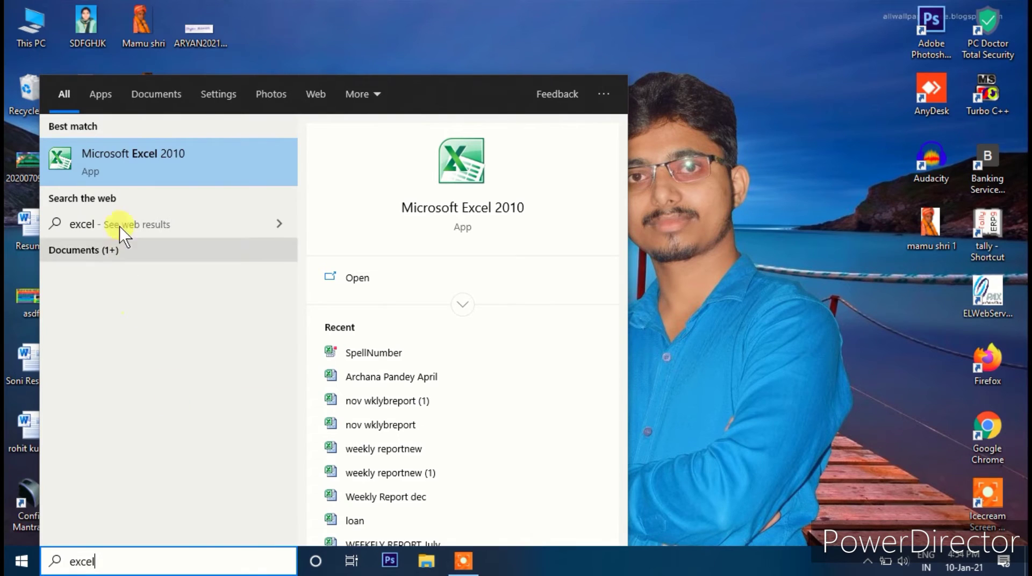
# - Launch Microsoft Excel 2010 from Start search to get a blank Book1 workbook
pyautogui.click(134, 171)
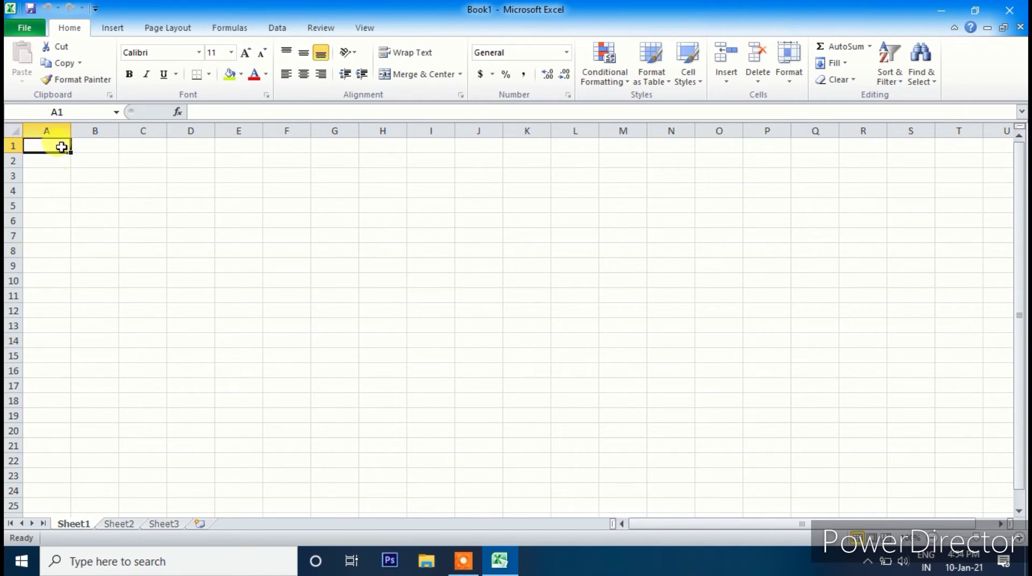
# - Enter test text 'gbfgh' in B11, preview the print, then clear B11 again
pyautogui.click(77, 293)
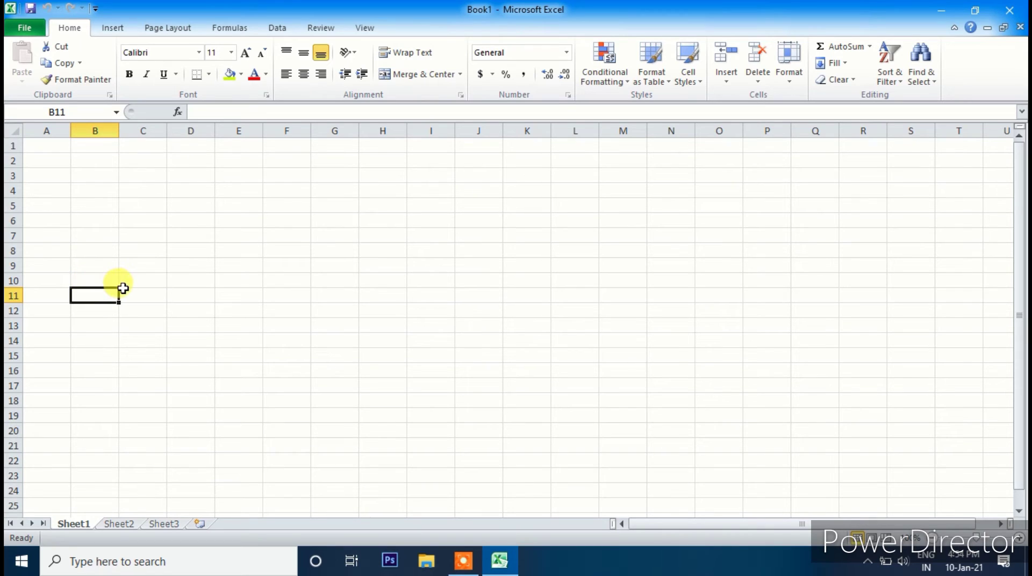
pyautogui.write('gbfgh')
pyautogui.press('Return')
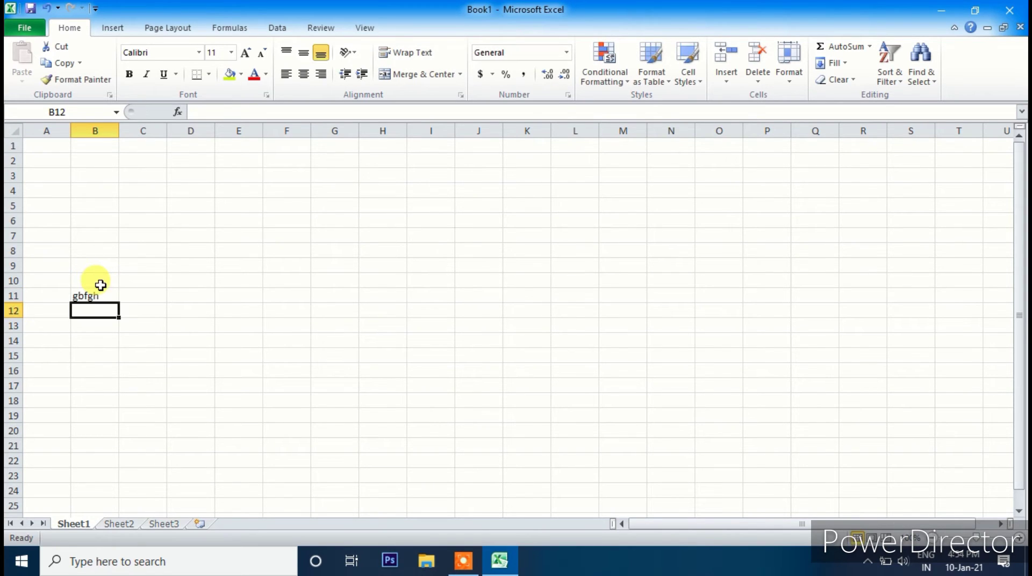
pyautogui.hotkey('ctrl', 'p')
pyautogui.press('Escape')
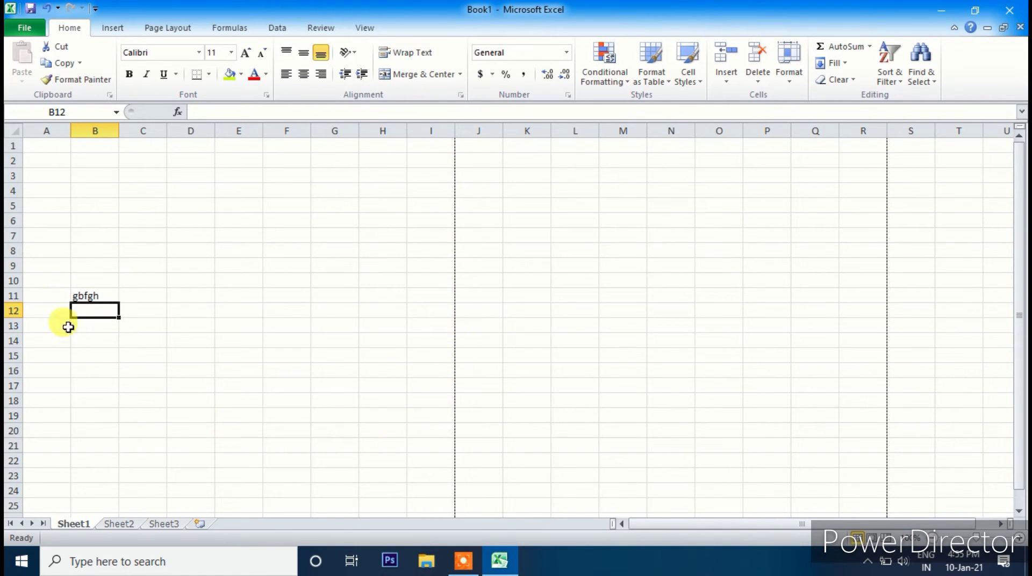
pyautogui.click(87, 296)
pyautogui.press('Delete')
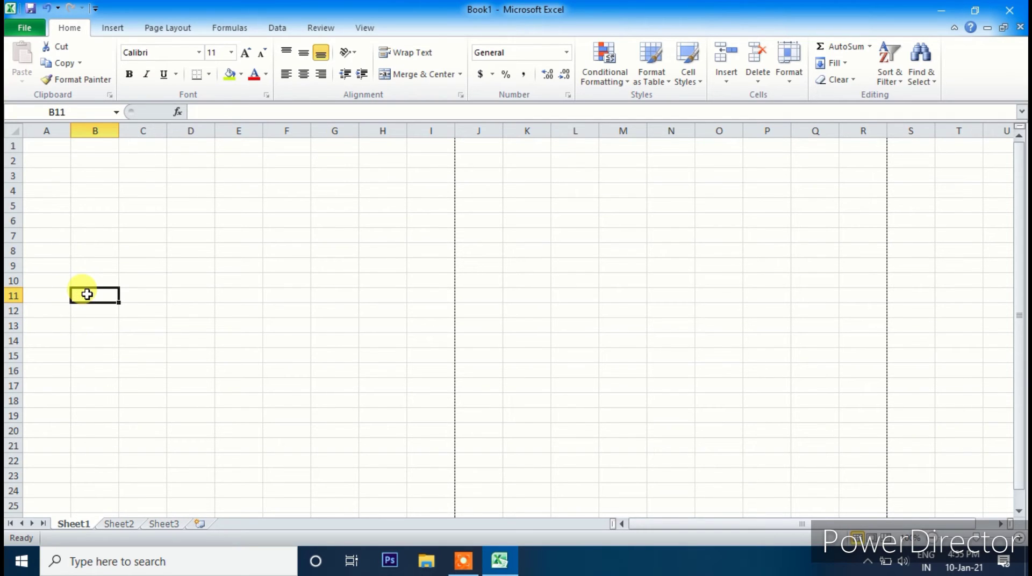
# - Set the page margins to the Narrow preset
pyautogui.click(149, 29)
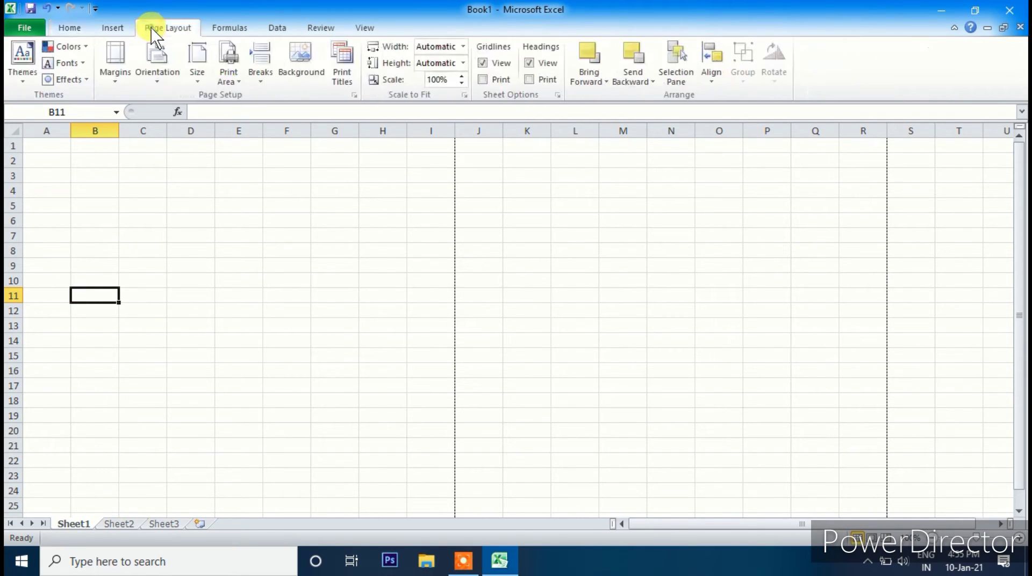
pyautogui.click(114, 80)
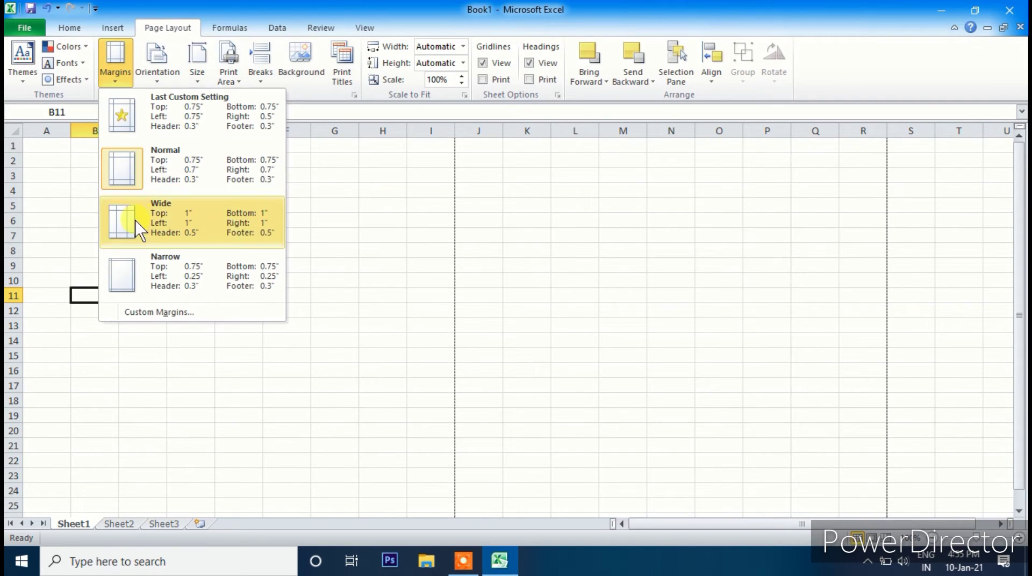
pyautogui.click(150, 276)
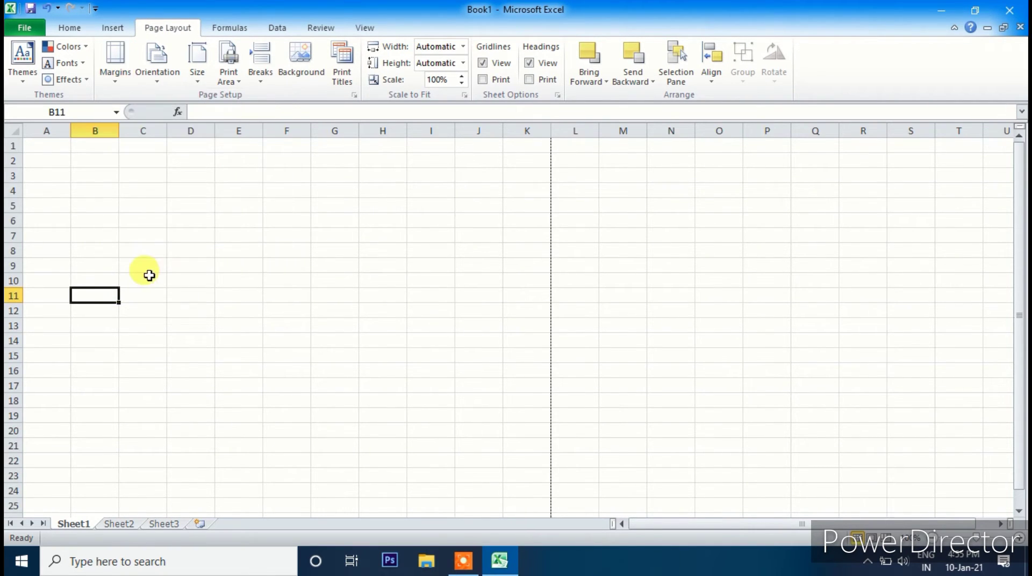
# - Set the paper size to A4 and check where the first page ends
pyautogui.click(146, 72)
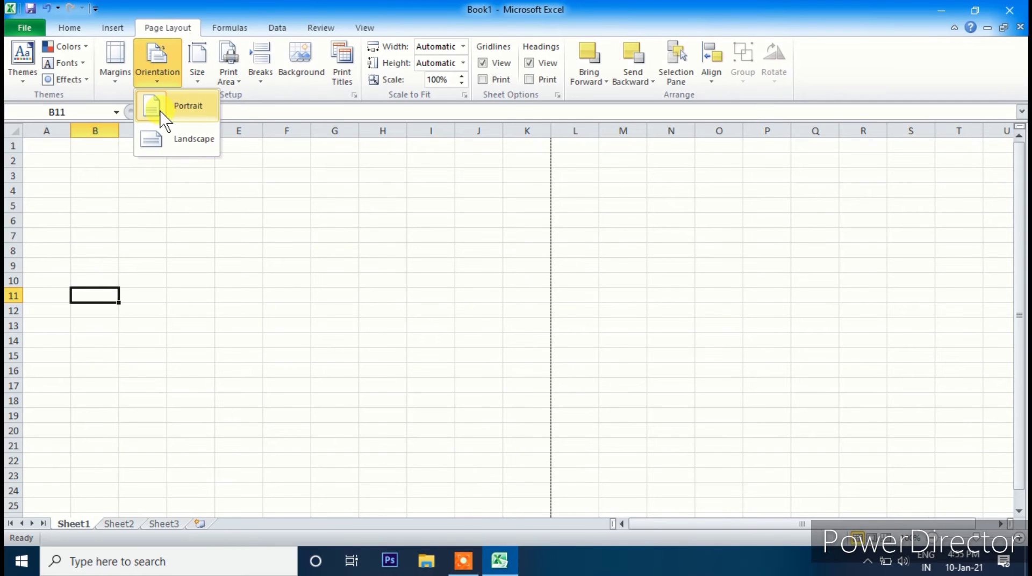
pyautogui.click(197, 81)
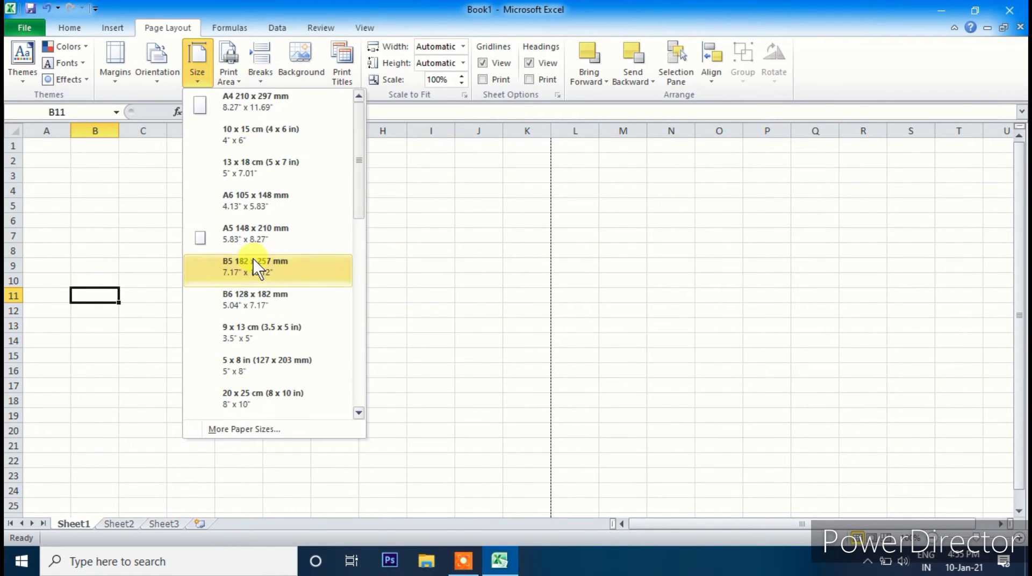
pyautogui.click(233, 106)
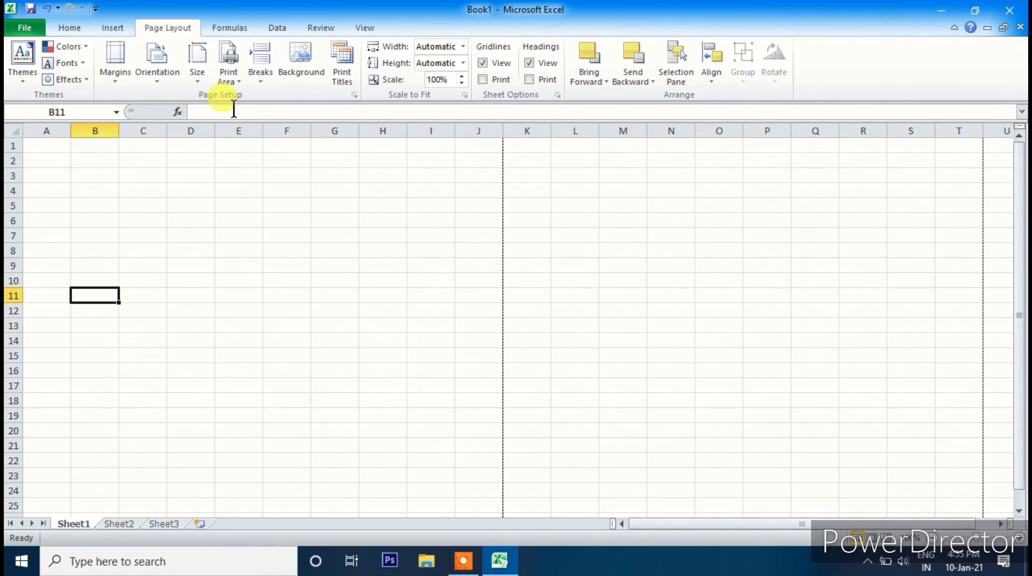
pyautogui.click(202, 85)
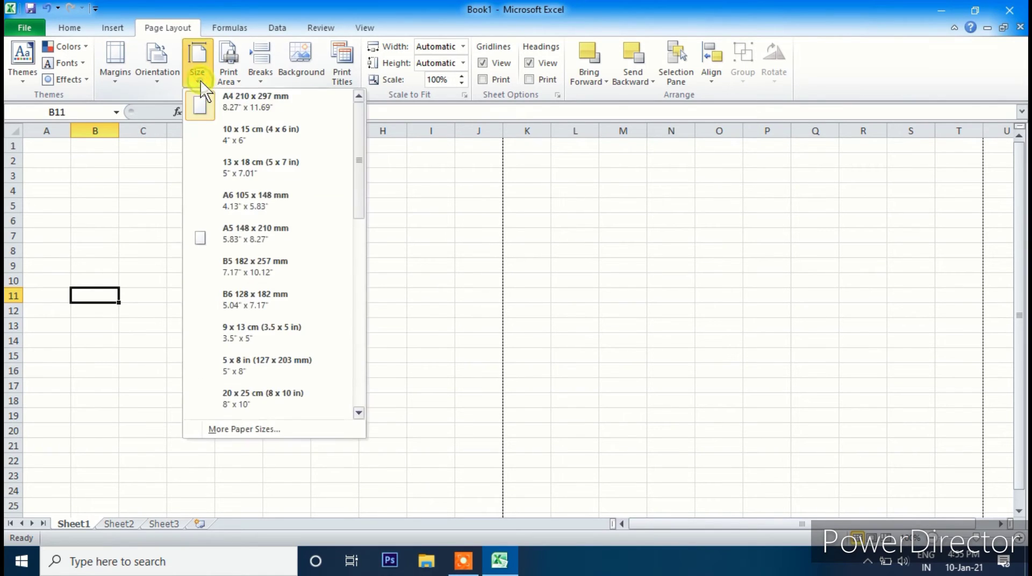
pyautogui.click(155, 76)
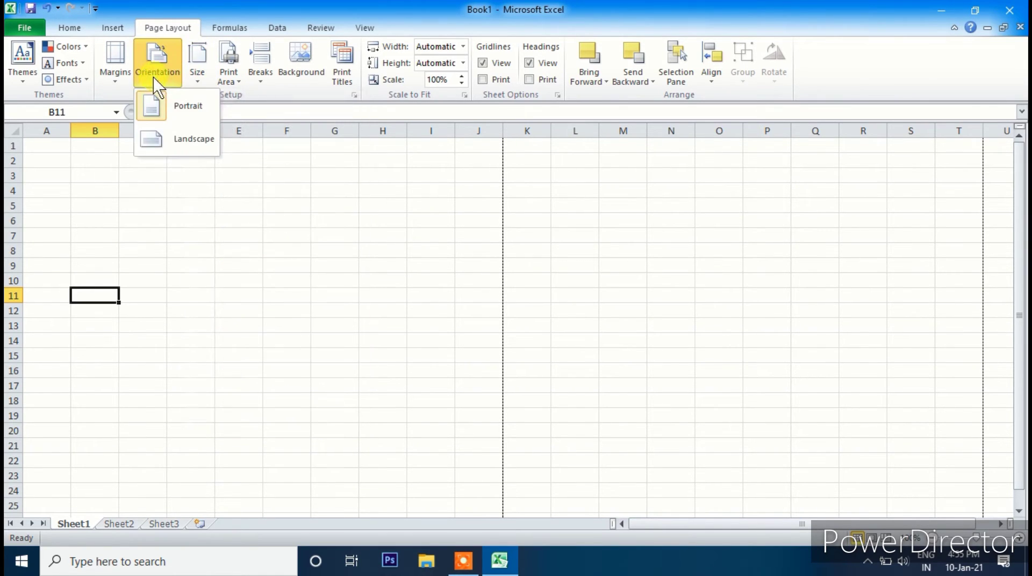
pyautogui.click(123, 75)
pyautogui.click(328, 281)
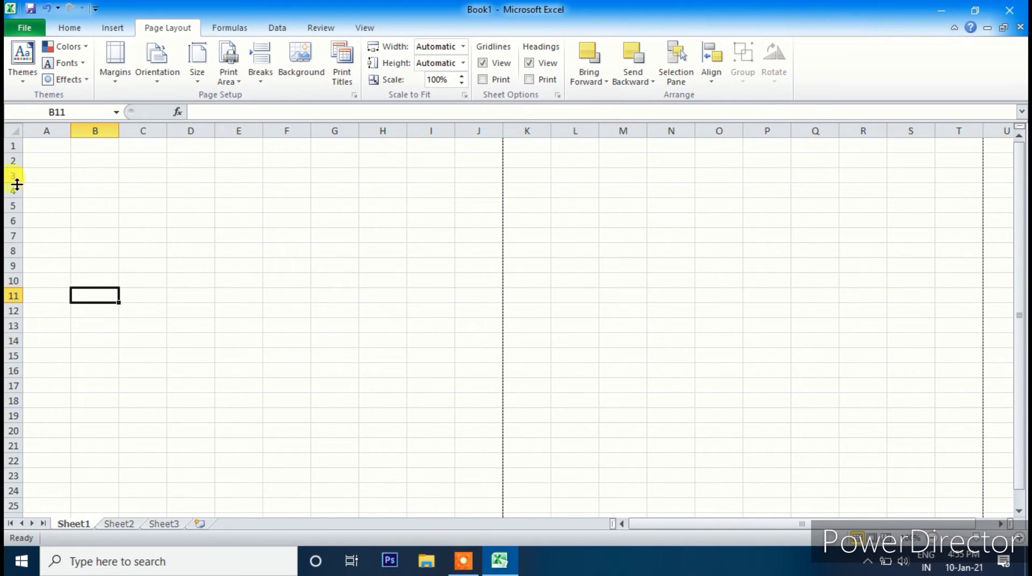
pyautogui.scroll(-8, 44, 321)
pyautogui.scroll(-2, 50, 372)
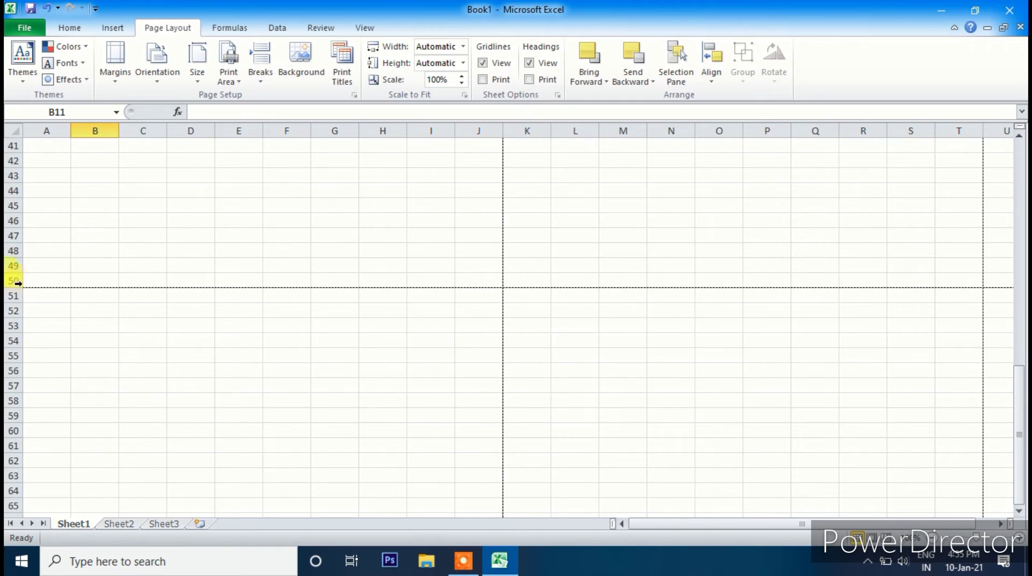
pyautogui.scroll(10, 208, 280)
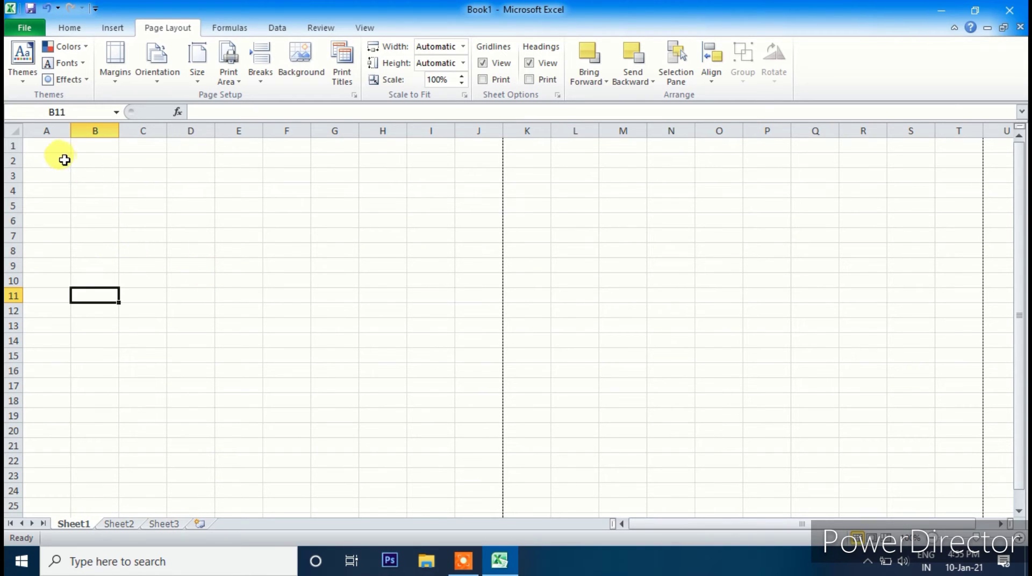
# - Select A1:J1 and apply Merge Across to form one page-wide title cell
pyautogui.moveTo(42, 143); pyautogui.dragTo(314, 169)
pyautogui.click(109, 160)
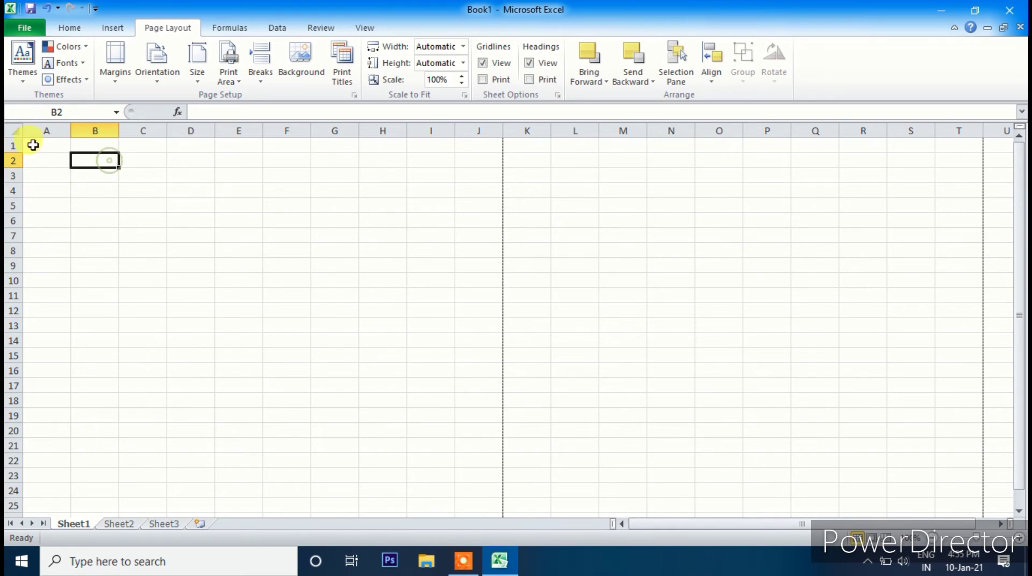
pyautogui.moveTo(33, 145); pyautogui.dragTo(477, 213)
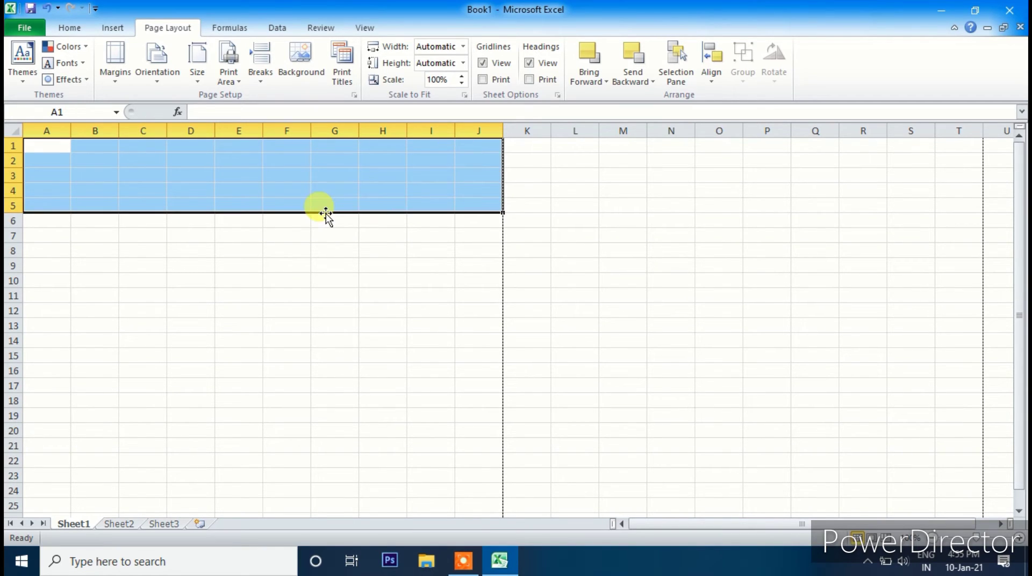
pyautogui.click(290, 207)
pyautogui.moveTo(49, 146); pyautogui.dragTo(479, 148)
pyautogui.click(73, 28)
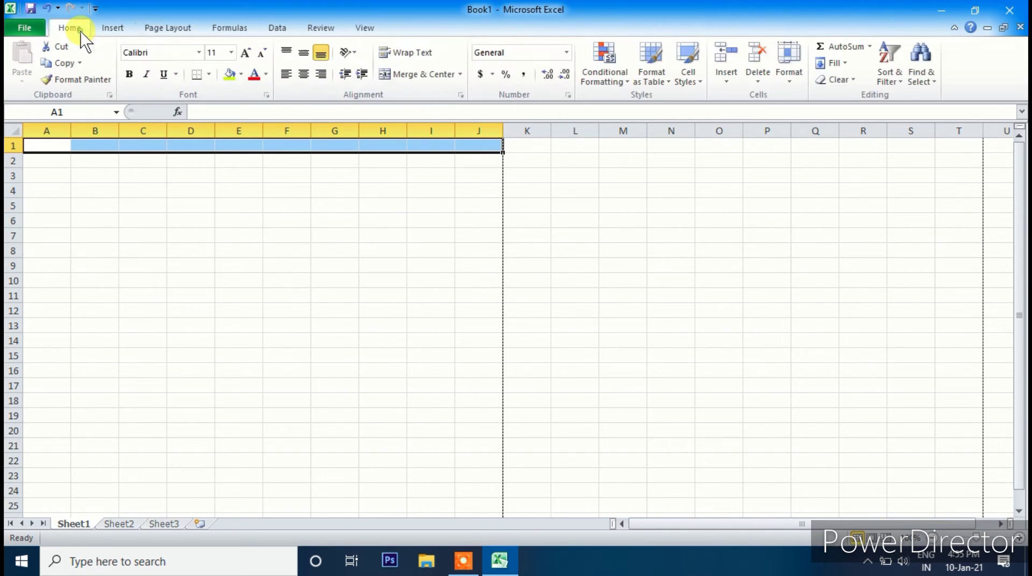
pyautogui.click(461, 76)
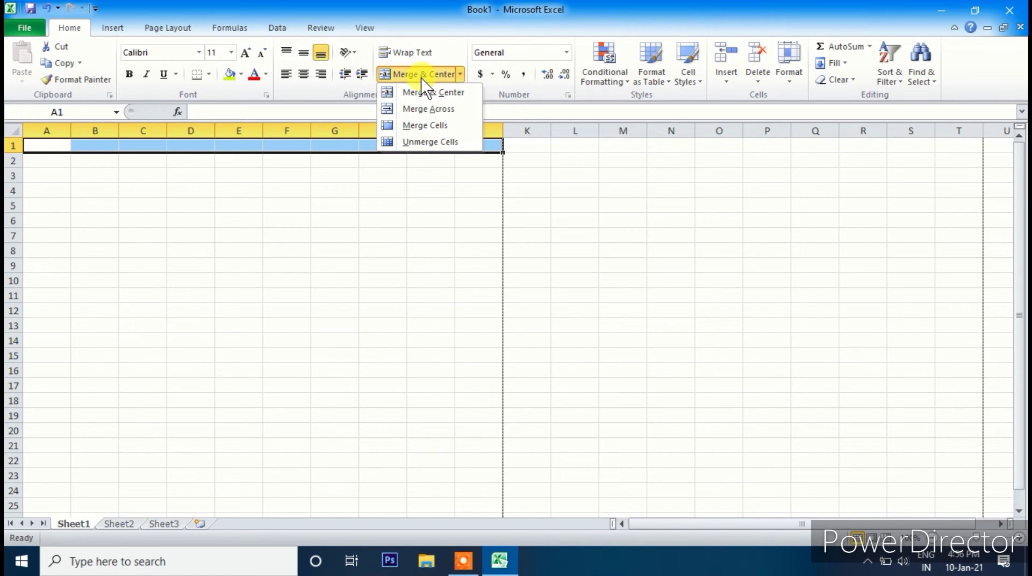
pyautogui.click(419, 110)
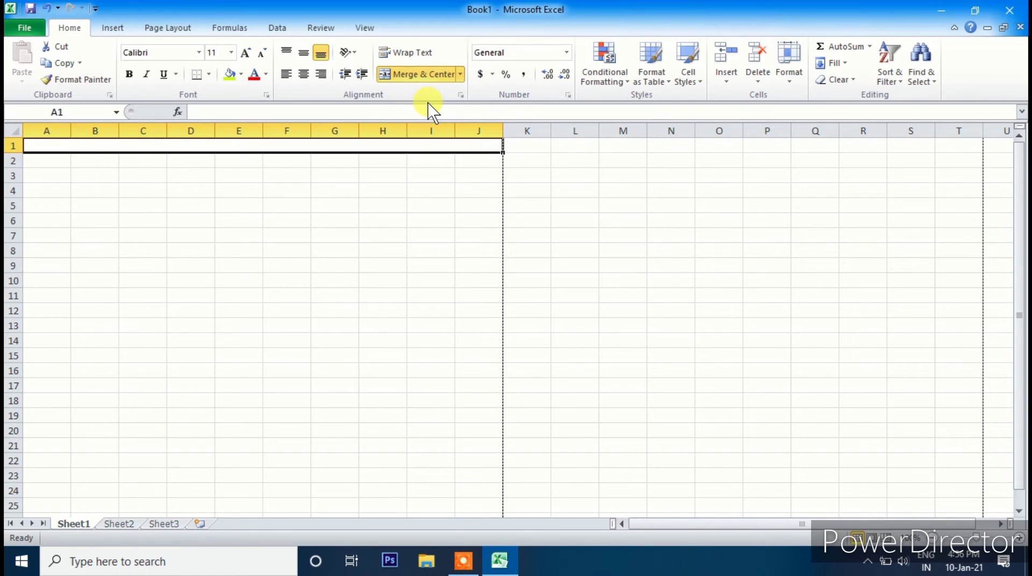
# - Enter the title 'DI TECHNICAL' in merged cell A1
pyautogui.write('Diamond')
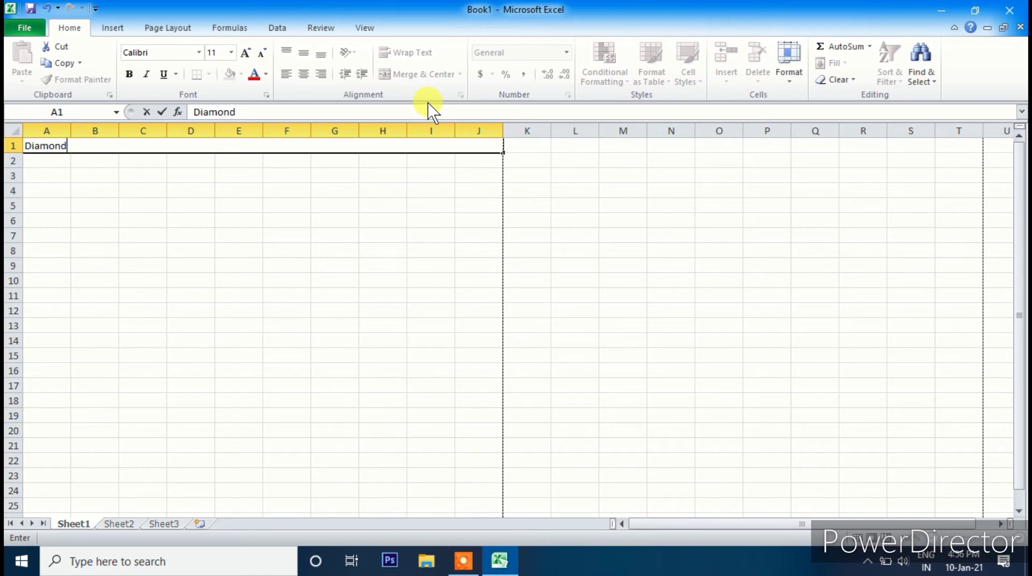
pyautogui.press('BackSpace')
pyautogui.press('BackSpace')
pyautogui.press('BackSpace')
pyautogui.press('BackSpace')
pyautogui.press('BackSpace')
pyautogui.press('BackSpace')
pyautogui.press('BackSpace')
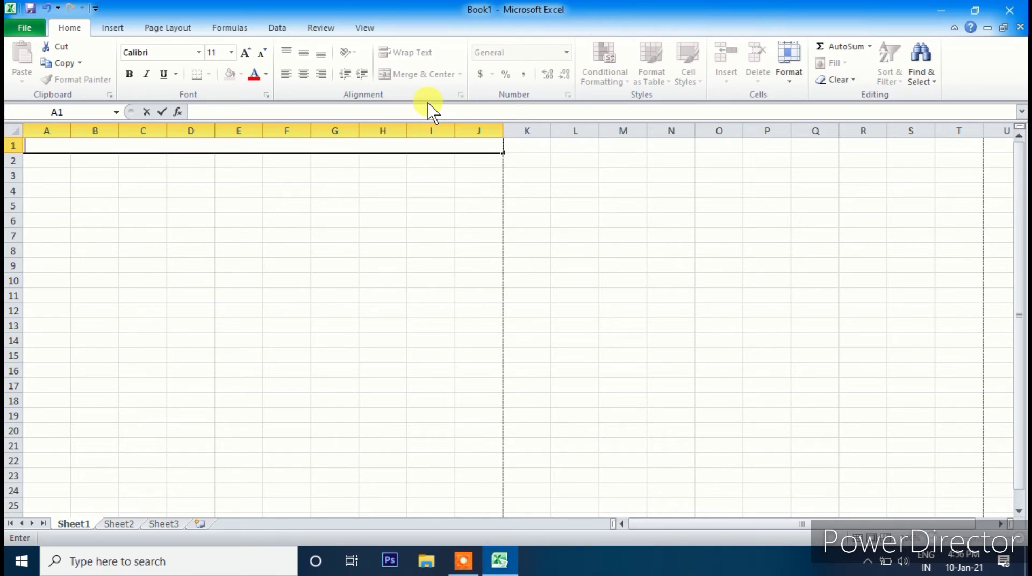
pyautogui.write('DI TECHN')
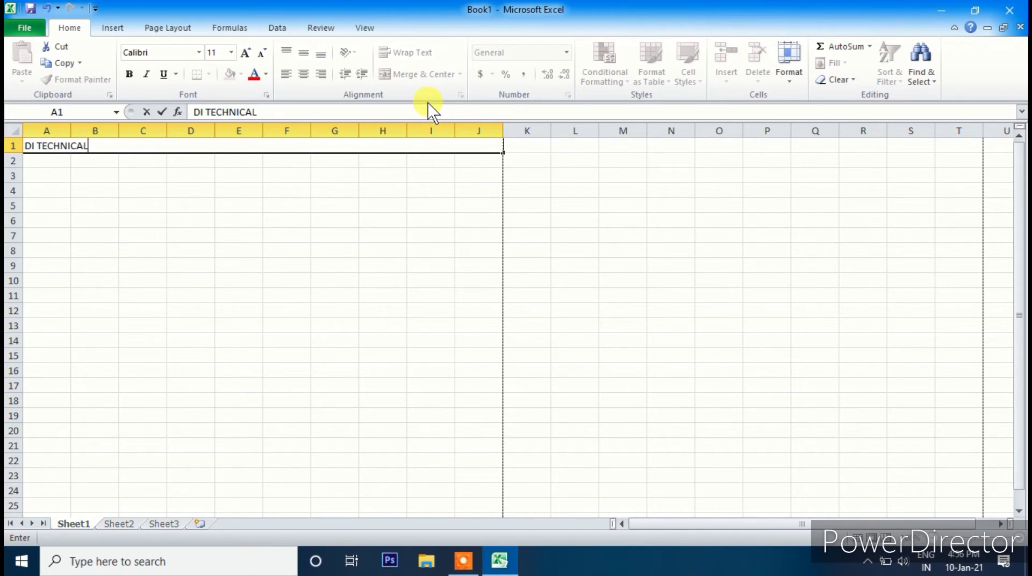
pyautogui.write('ICAL')
pyautogui.click(153, 190)
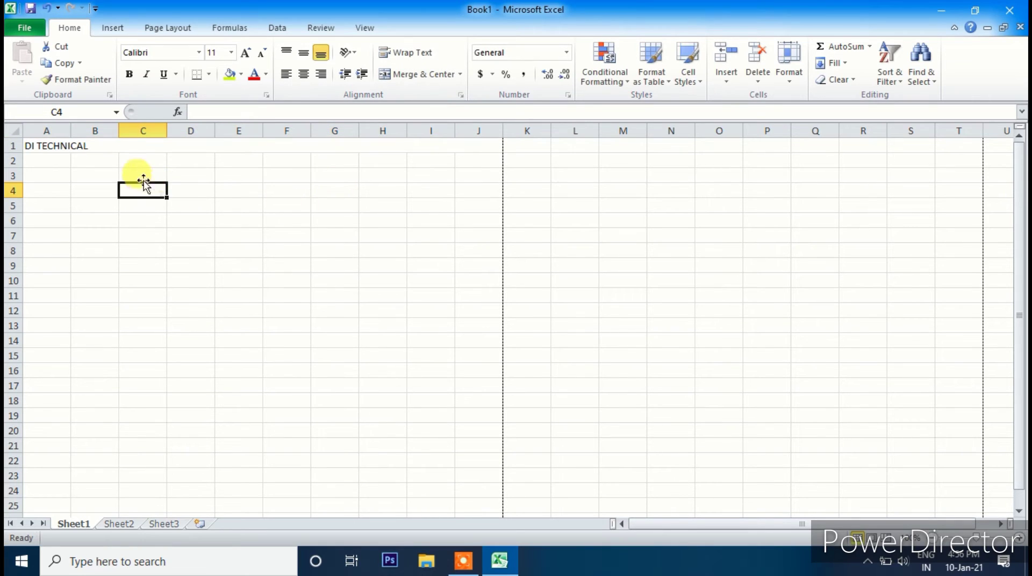
pyautogui.click(111, 151)
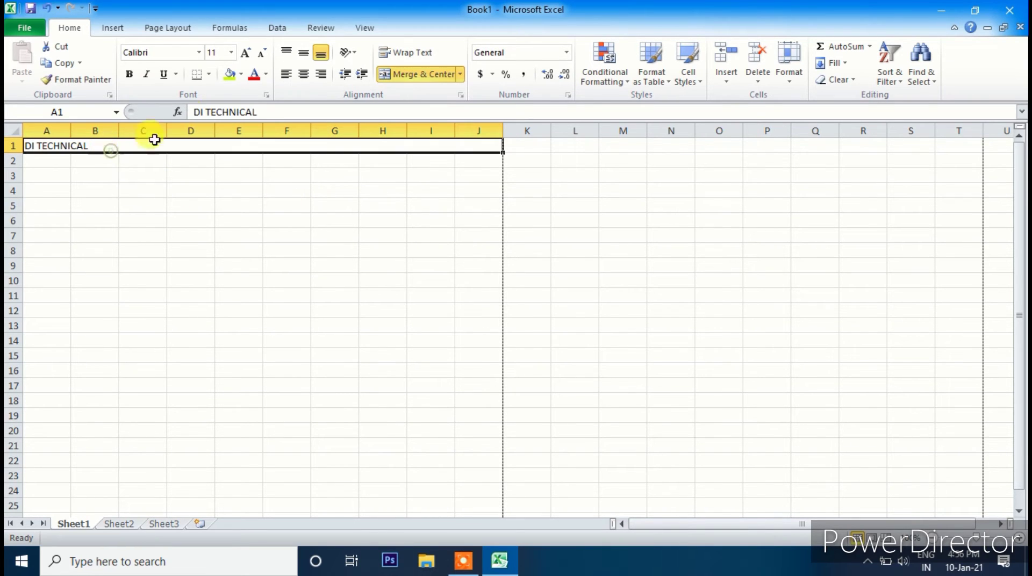
# - Centre the title, enlarge it to size 20 and set its font to Algerian
pyautogui.click(245, 52)
pyautogui.click(245, 53)
pyautogui.click(245, 53)
pyautogui.click(244, 53)
pyautogui.click(244, 52)
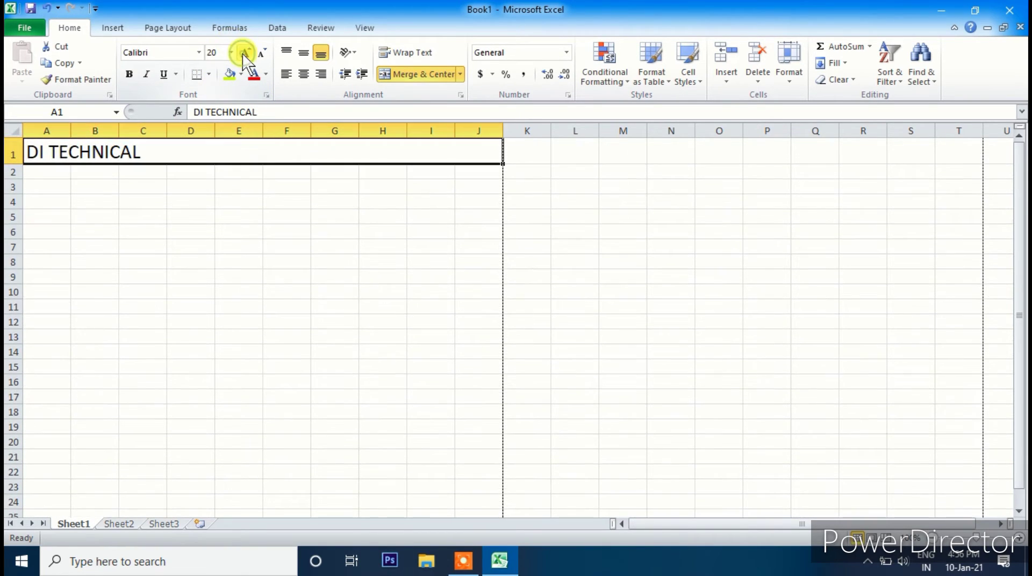
pyautogui.click(304, 75)
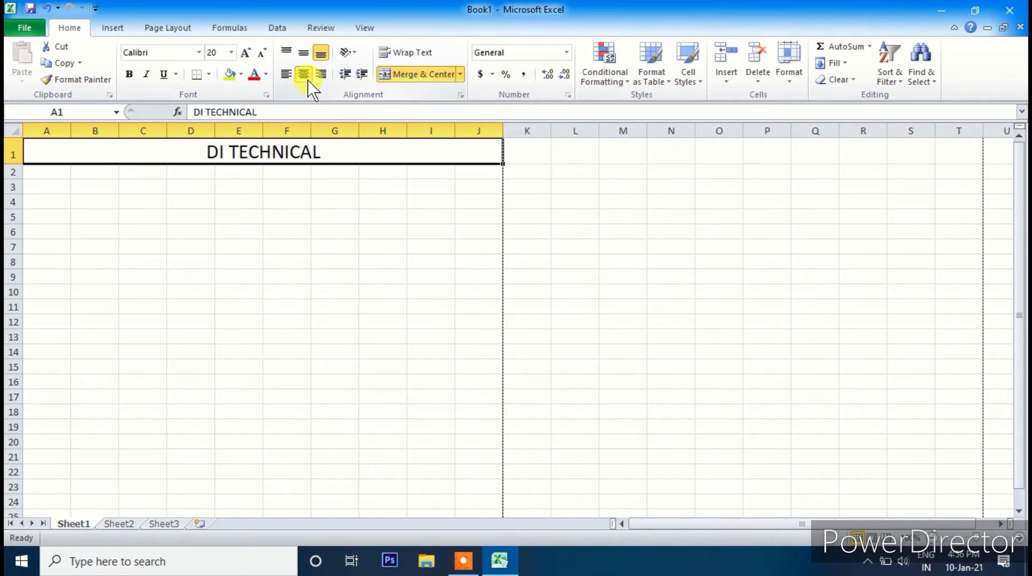
pyautogui.click(199, 52)
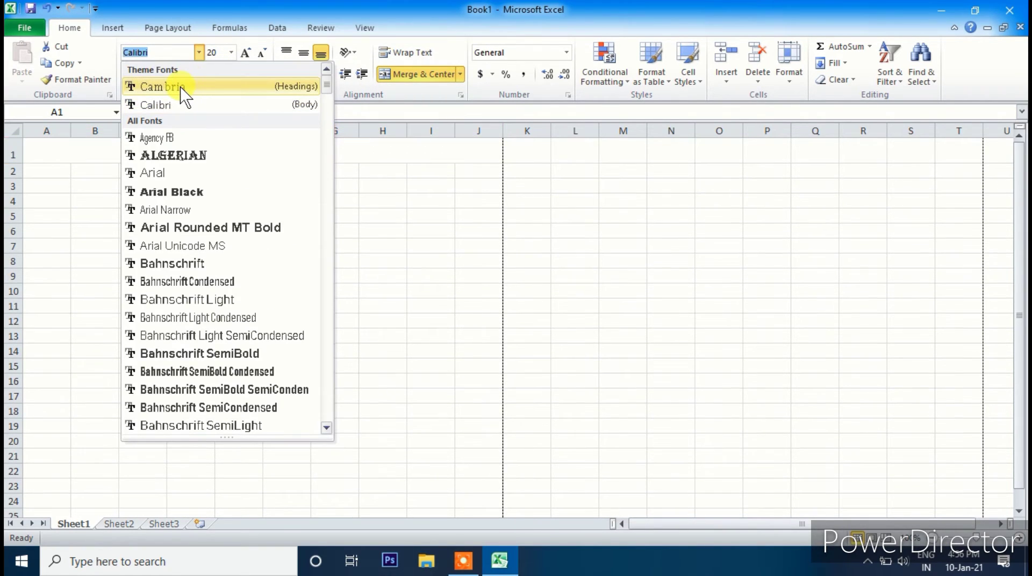
pyautogui.click(179, 87)
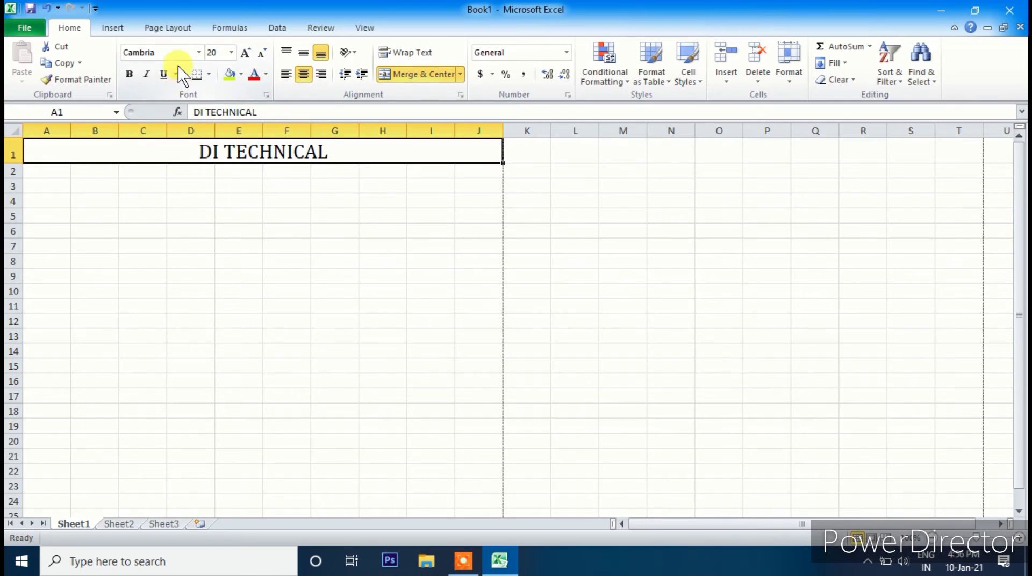
pyautogui.click(199, 52)
pyautogui.click(185, 155)
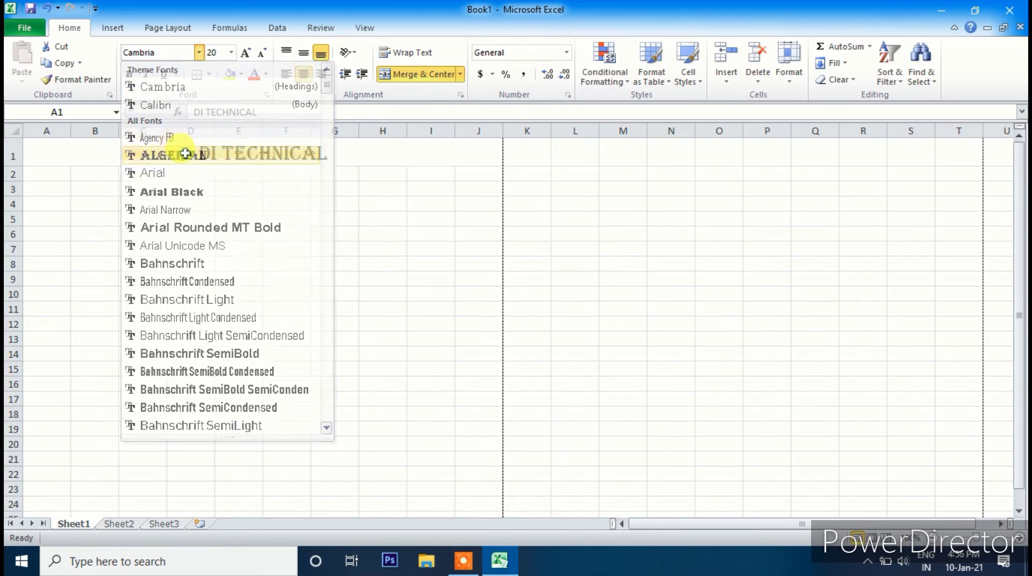
# - Colour the DI TECHNICAL title dark blue and enlarge it to 26 points
pyautogui.click(245, 52)
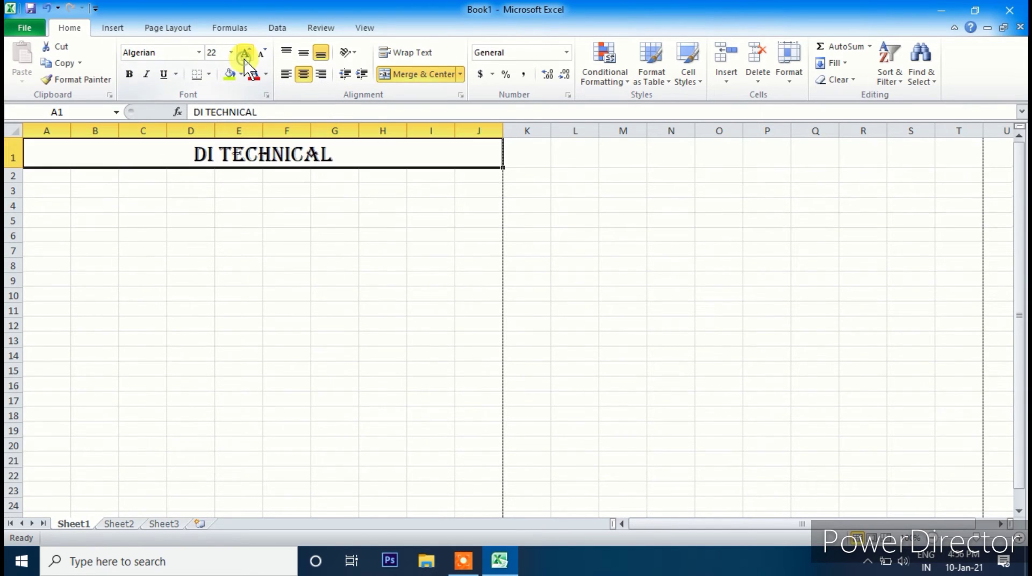
pyautogui.click(246, 52)
pyautogui.click(266, 73)
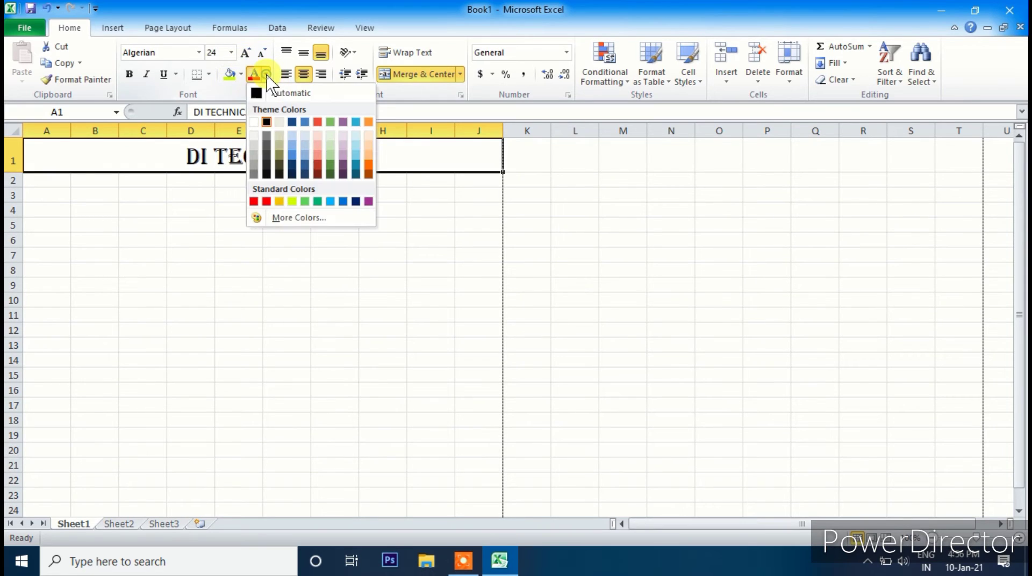
pyautogui.click(356, 203)
pyautogui.click(334, 209)
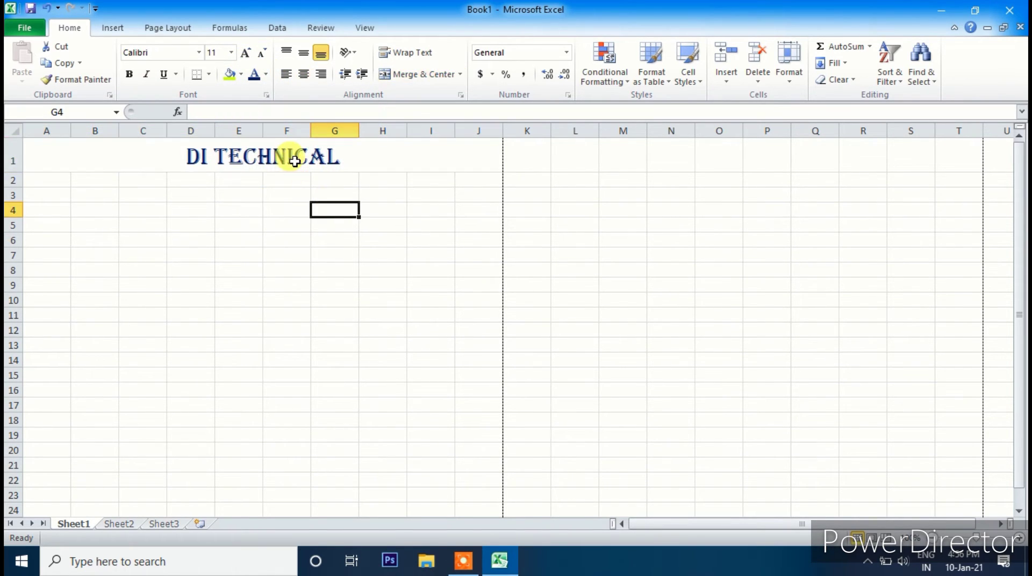
pyautogui.click(245, 158)
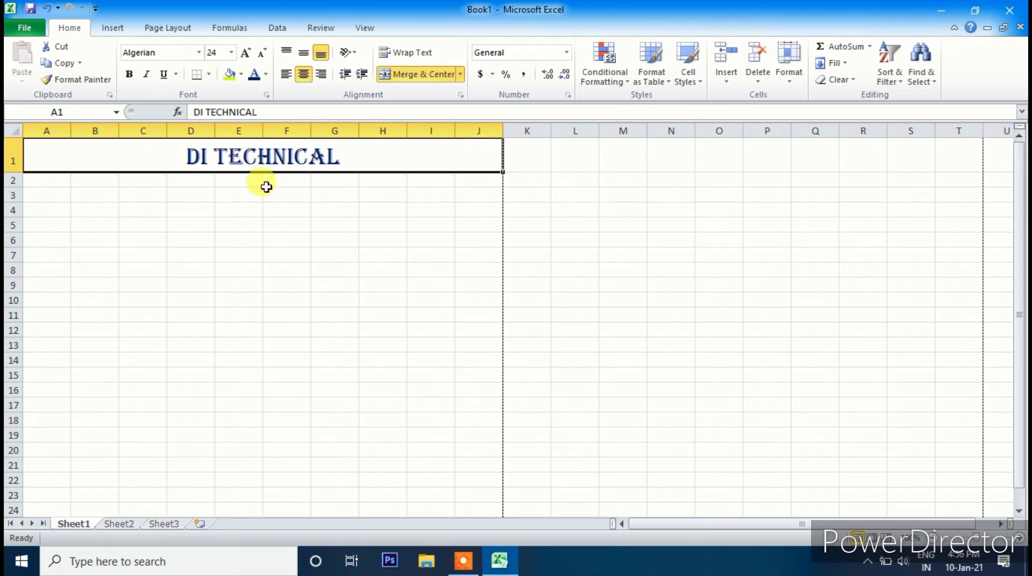
pyautogui.click(246, 53)
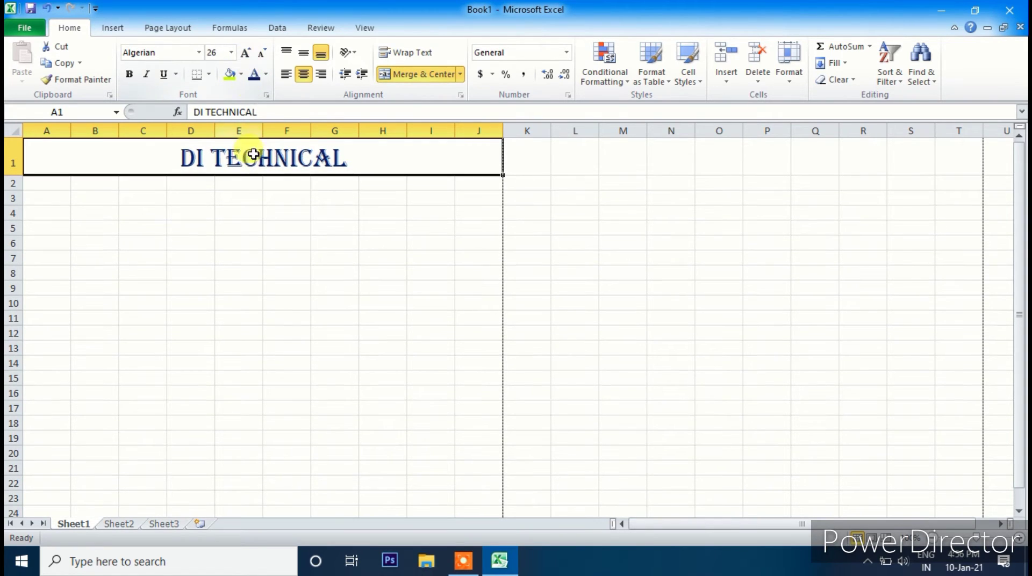
pyautogui.click(265, 210)
pyautogui.click(256, 151)
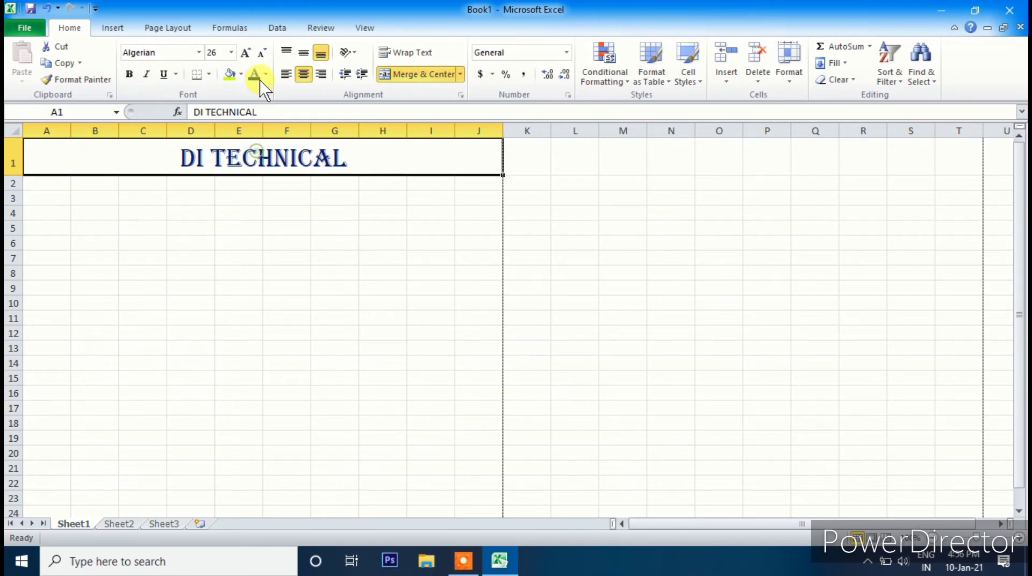
pyautogui.click(246, 52)
pyautogui.click(226, 210)
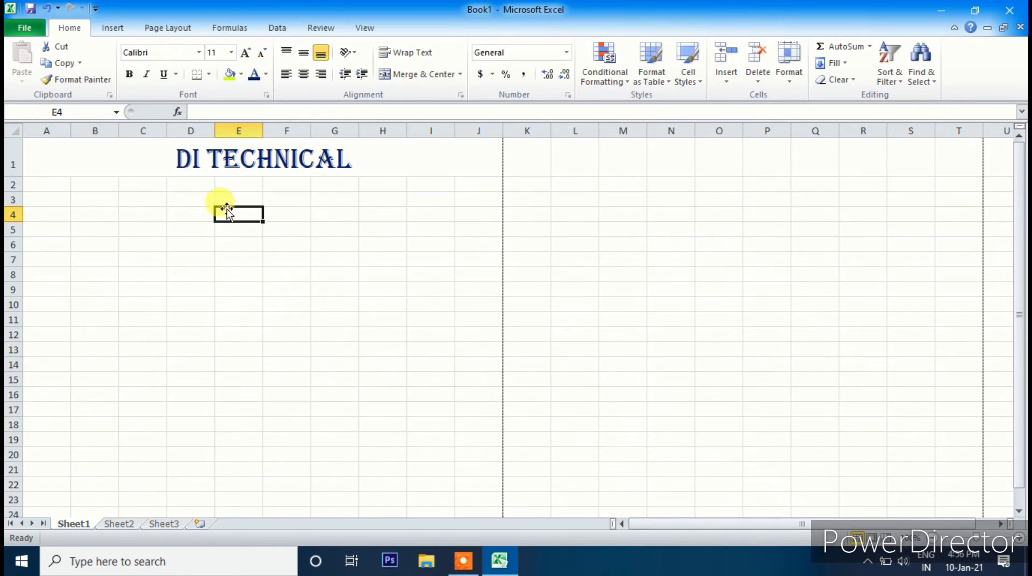
pyautogui.moveTo(48, 184); pyautogui.dragTo(479, 183)
# - Merge and centre A2:J2, then enter the business address line
pyautogui.click(456, 75)
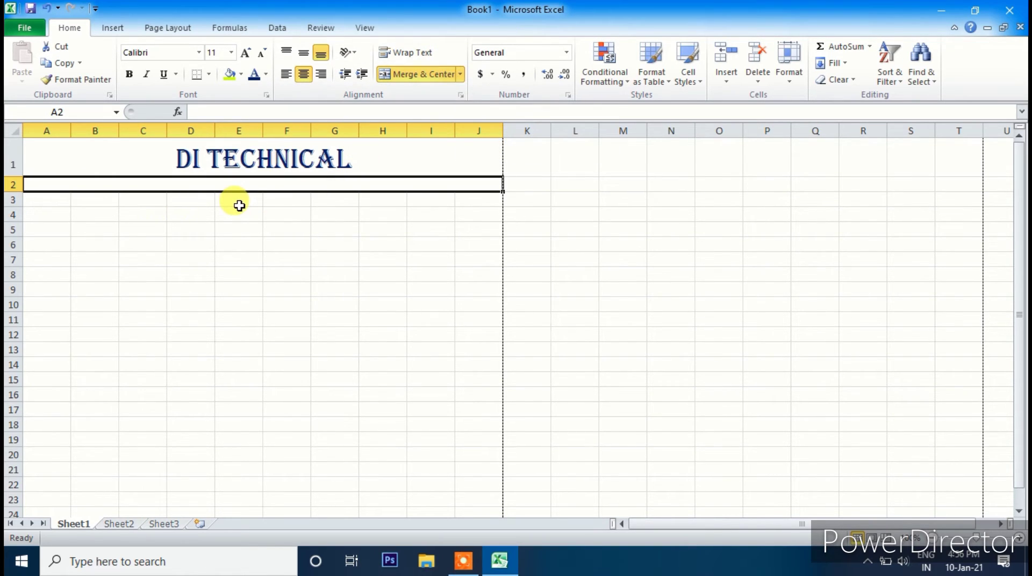
pyautogui.write('a')
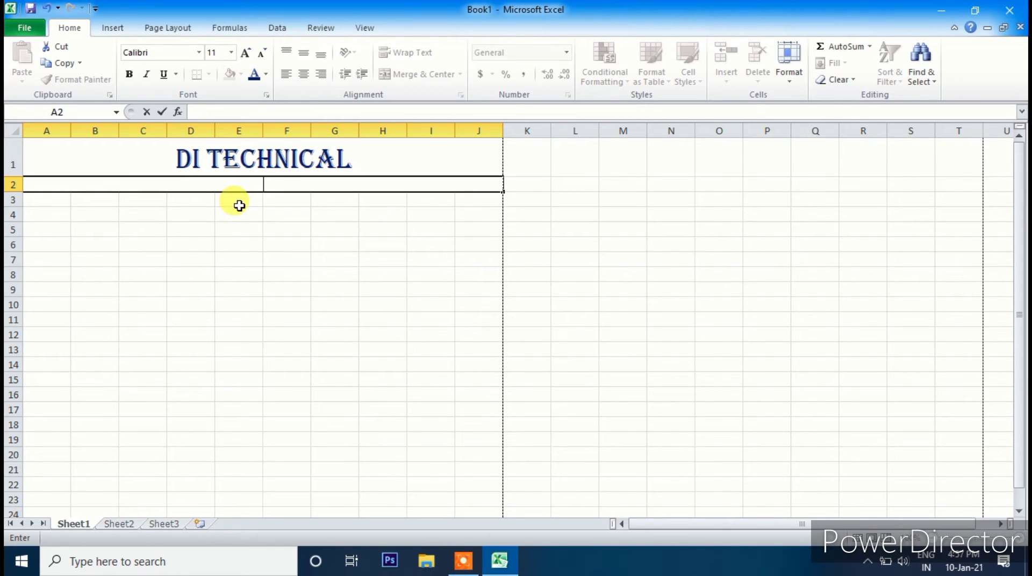
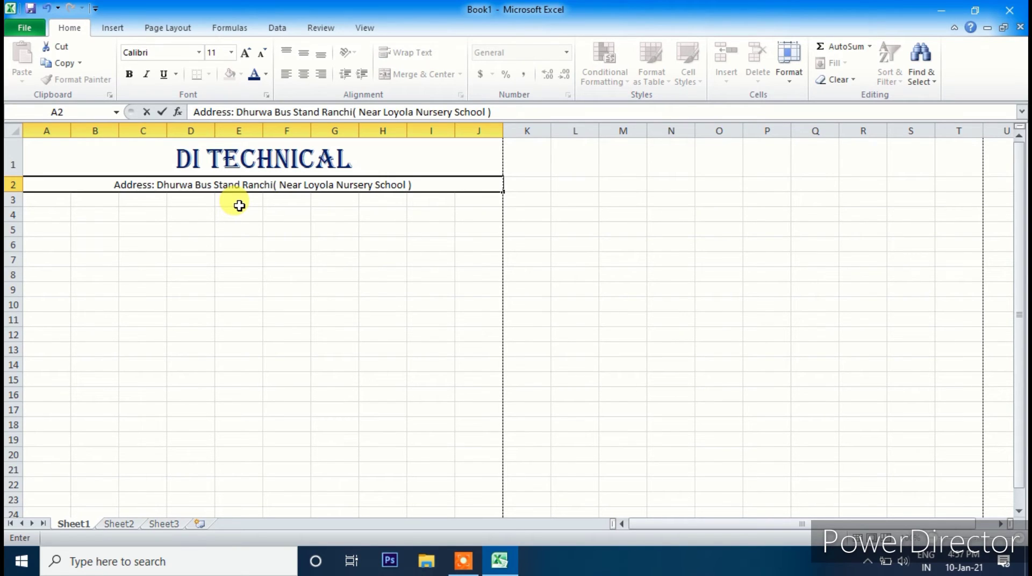
pyautogui.press('Return')
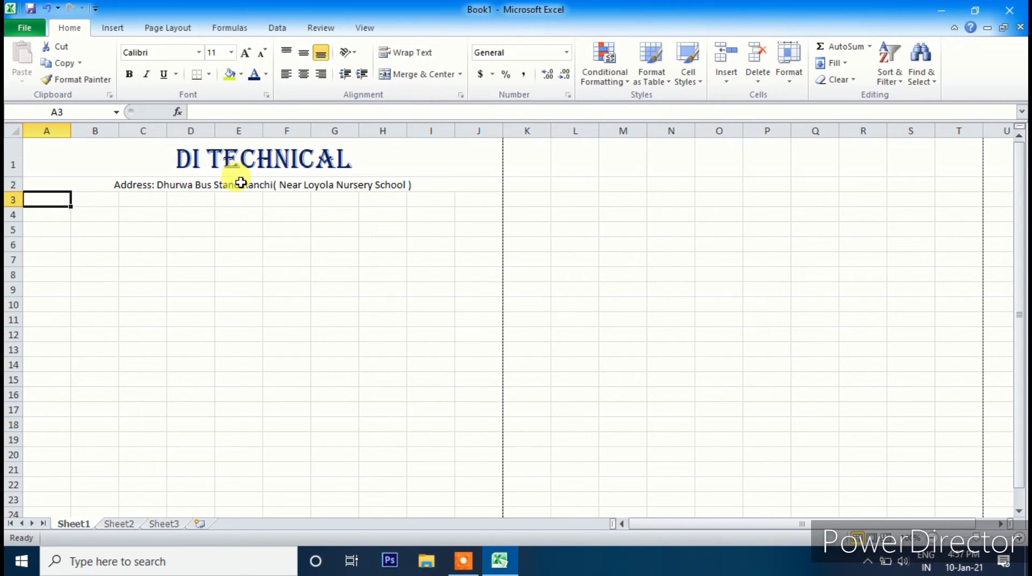
# - Format the address line as Cambria at 14 points
pyautogui.click(241, 182)
pyautogui.click(245, 52)
pyautogui.click(246, 52)
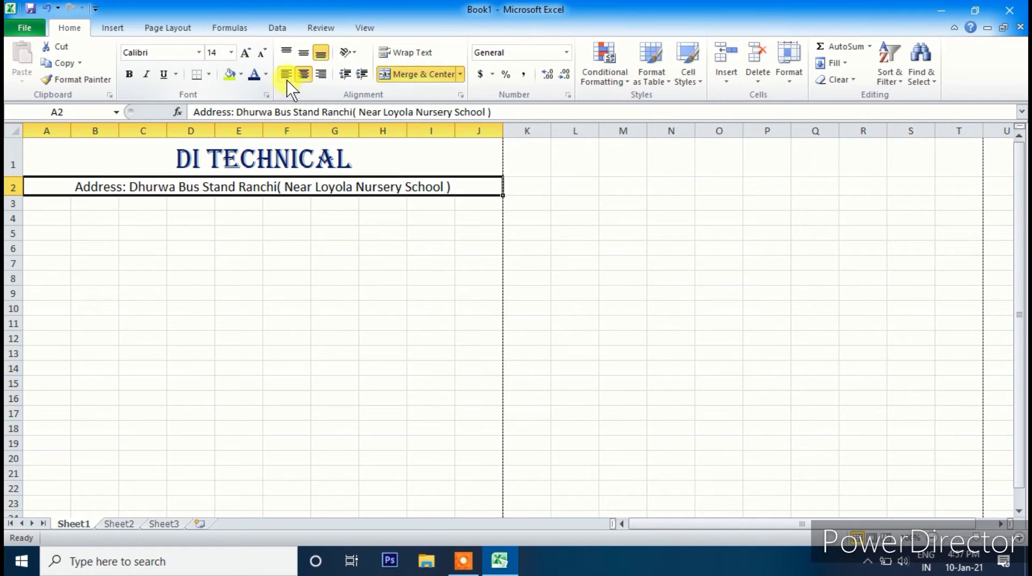
pyautogui.click(198, 53)
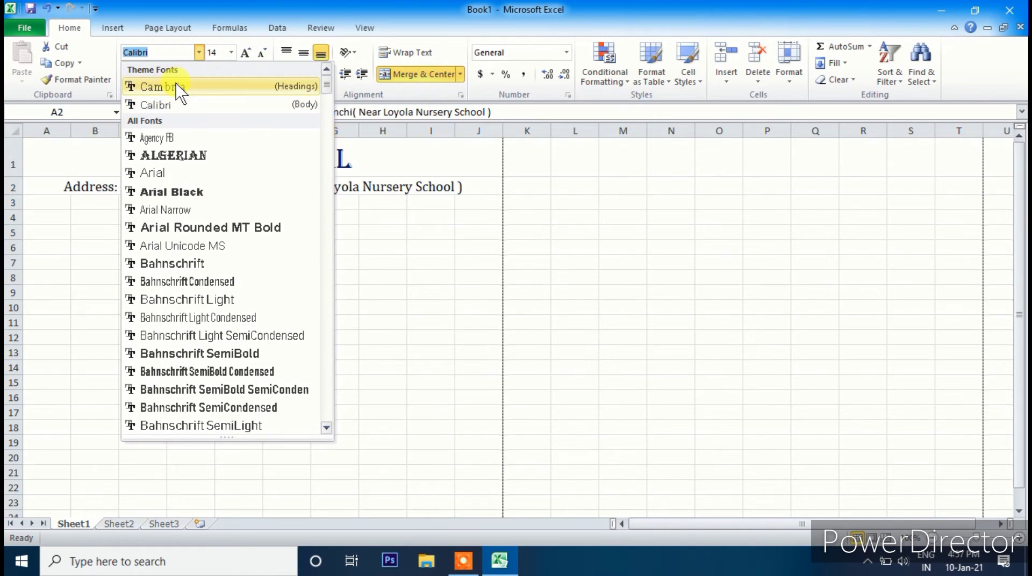
pyautogui.click(161, 87)
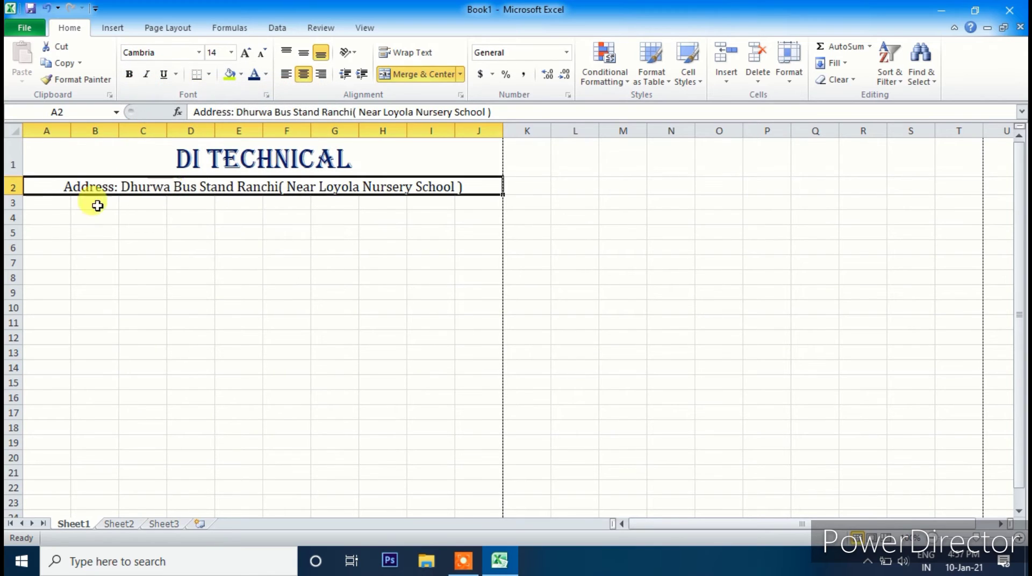
# - Merge and centre A3:J3, then enter the phone-number line
pyautogui.moveTo(39, 204); pyautogui.dragTo(307, 206)
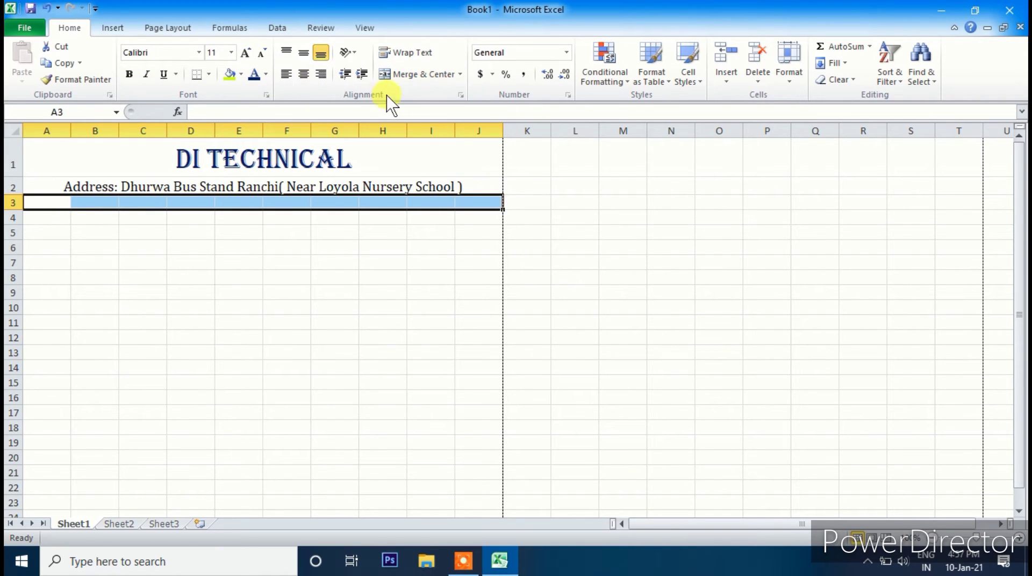
pyautogui.click(417, 76)
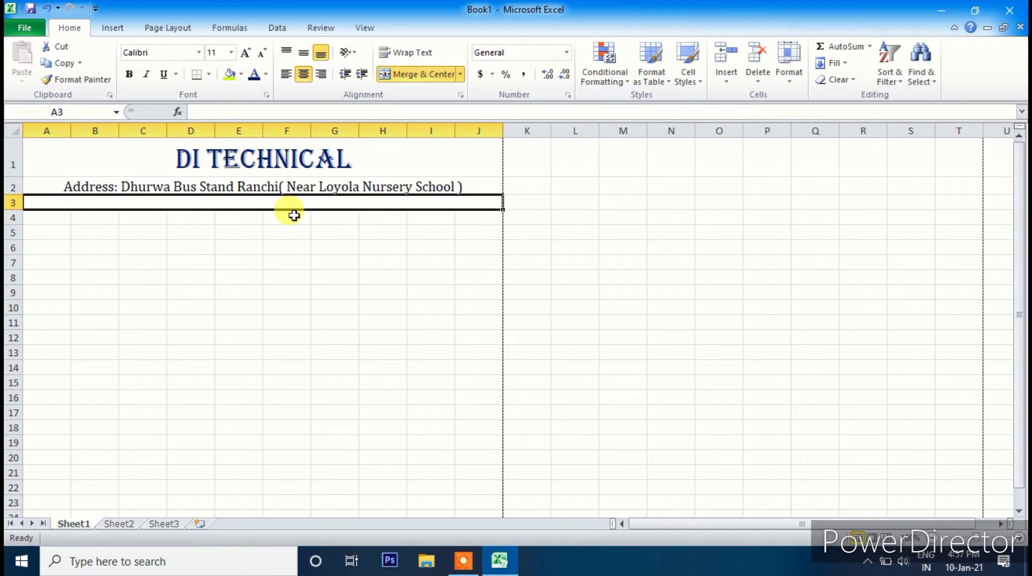
pyautogui.write('G')
pyautogui.press('BackSpace')
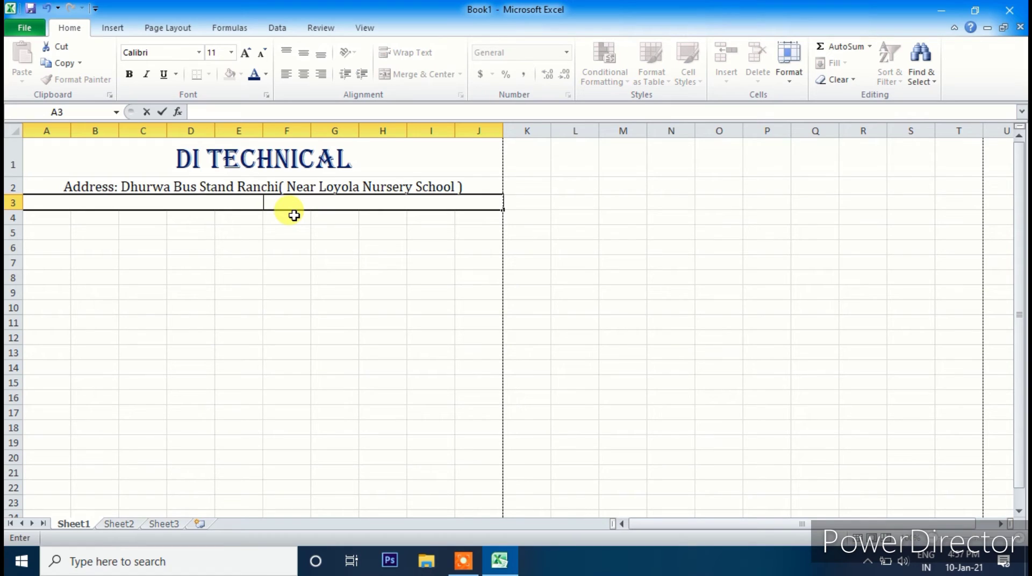
pyautogui.write('Phone No')
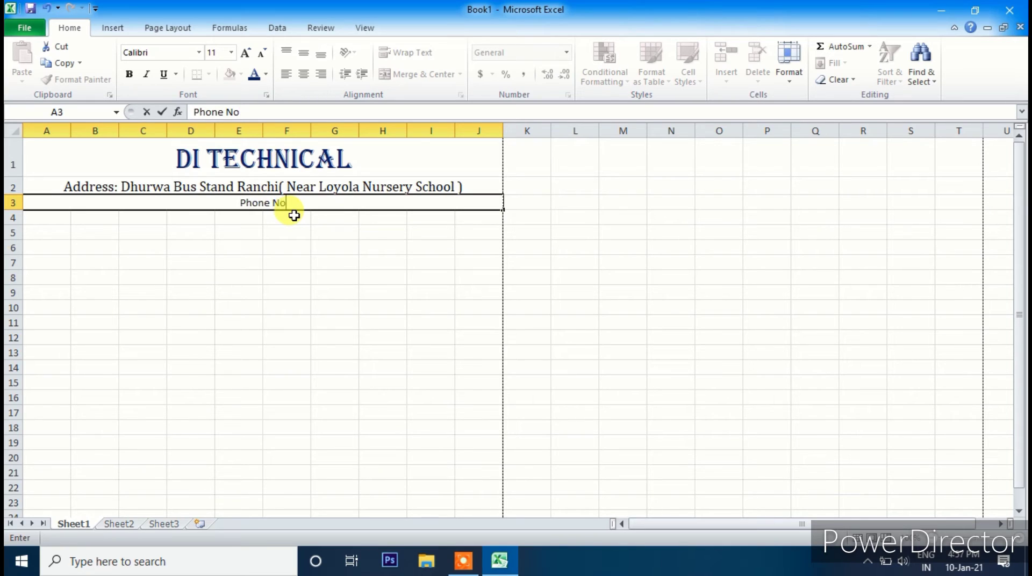
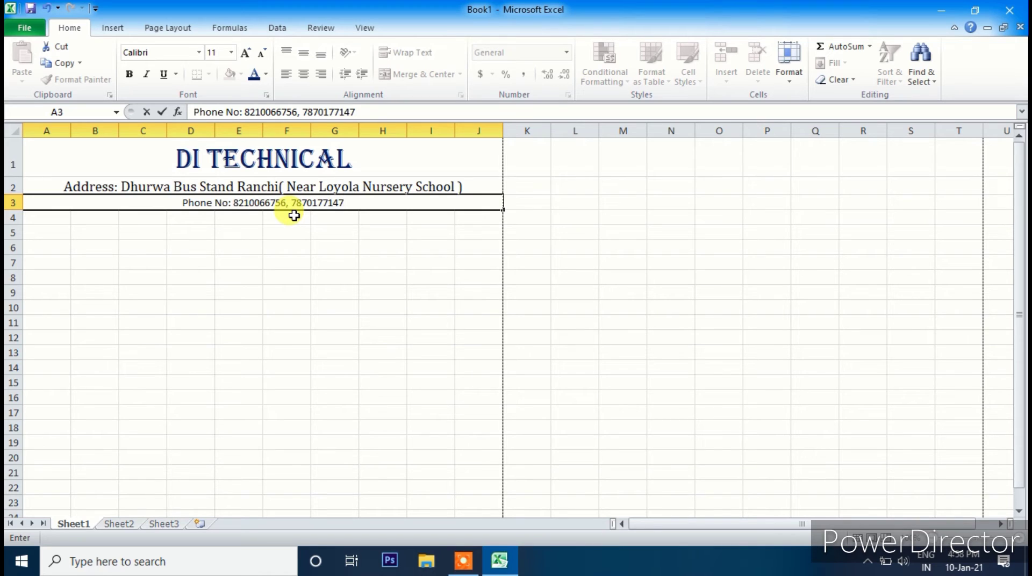
pyautogui.click(238, 259)
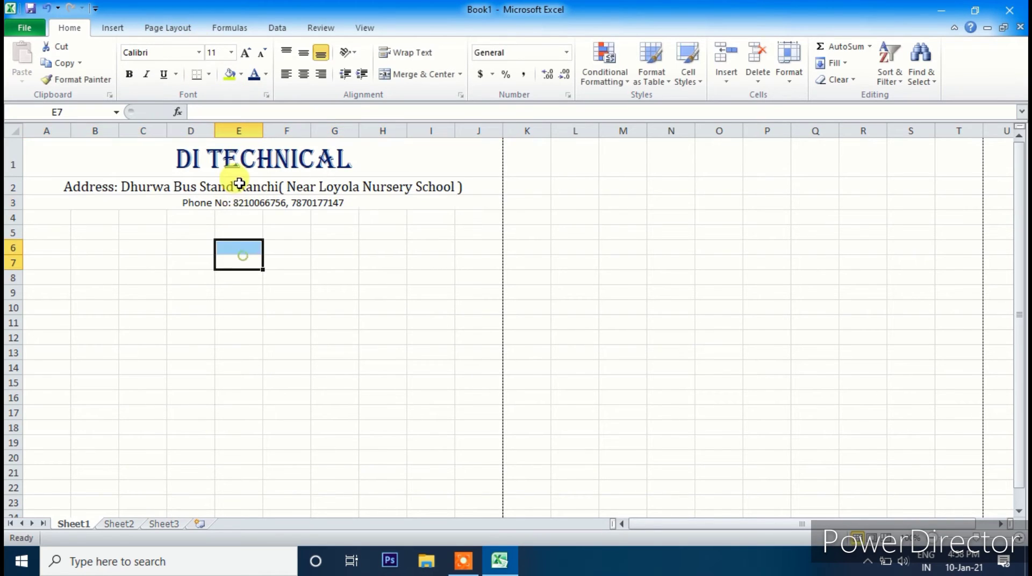
# - Format the phone-number line as Cambria at 14 points
pyautogui.click(240, 203)
pyautogui.click(244, 52)
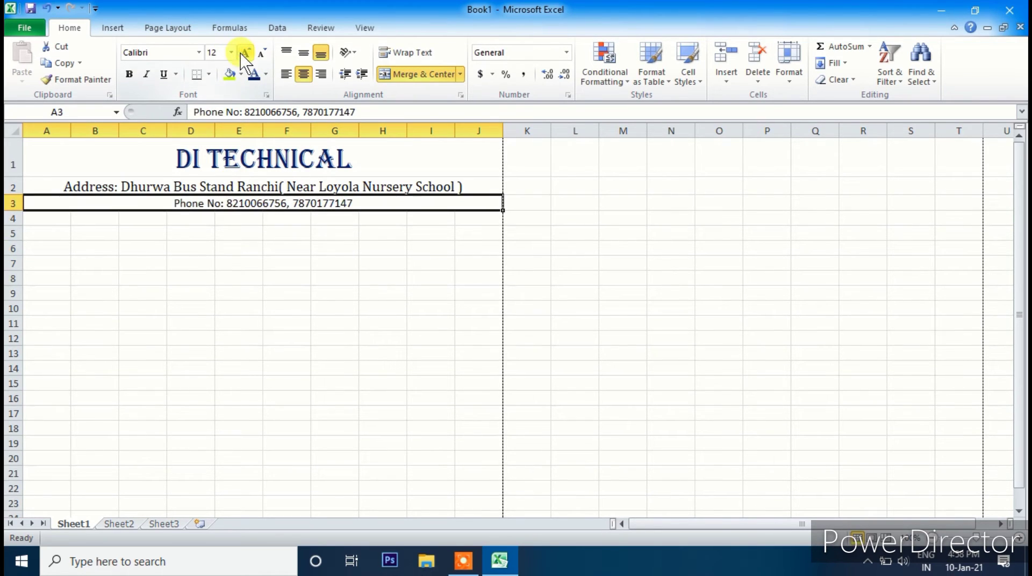
pyautogui.click(210, 188)
pyautogui.click(217, 206)
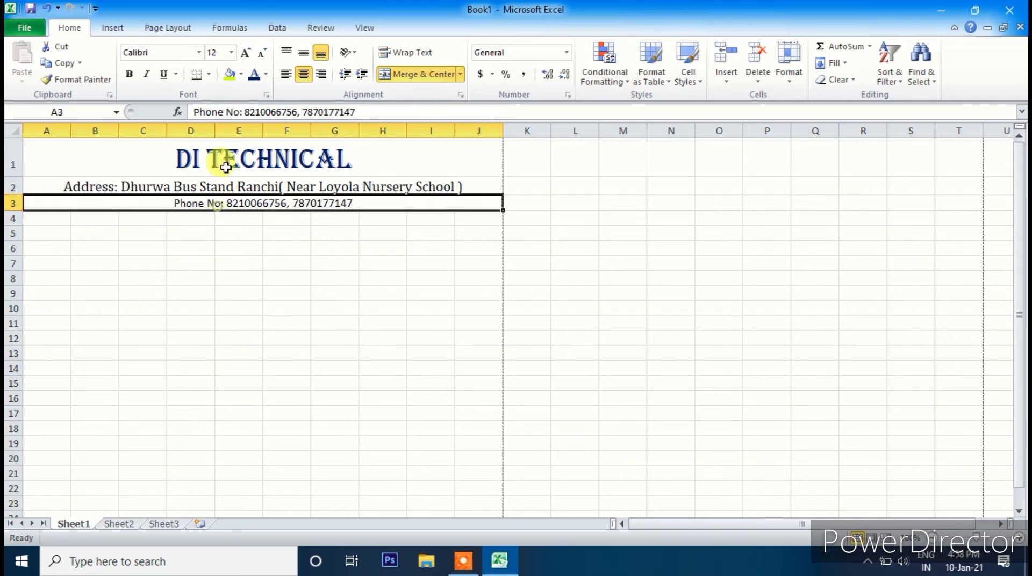
pyautogui.click(245, 52)
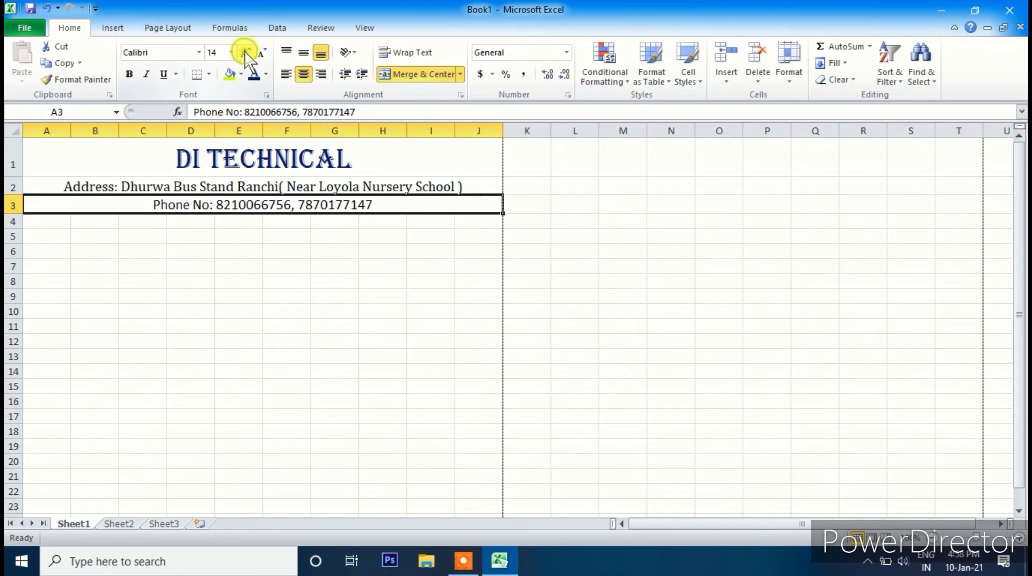
pyautogui.click(198, 52)
pyautogui.click(188, 85)
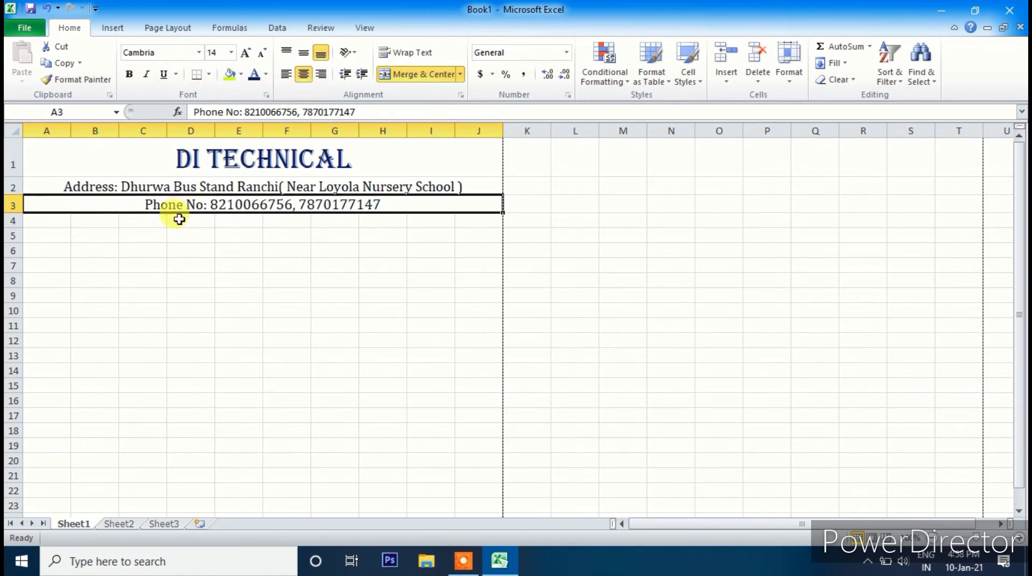
pyautogui.moveTo(38, 219); pyautogui.dragTo(480, 219)
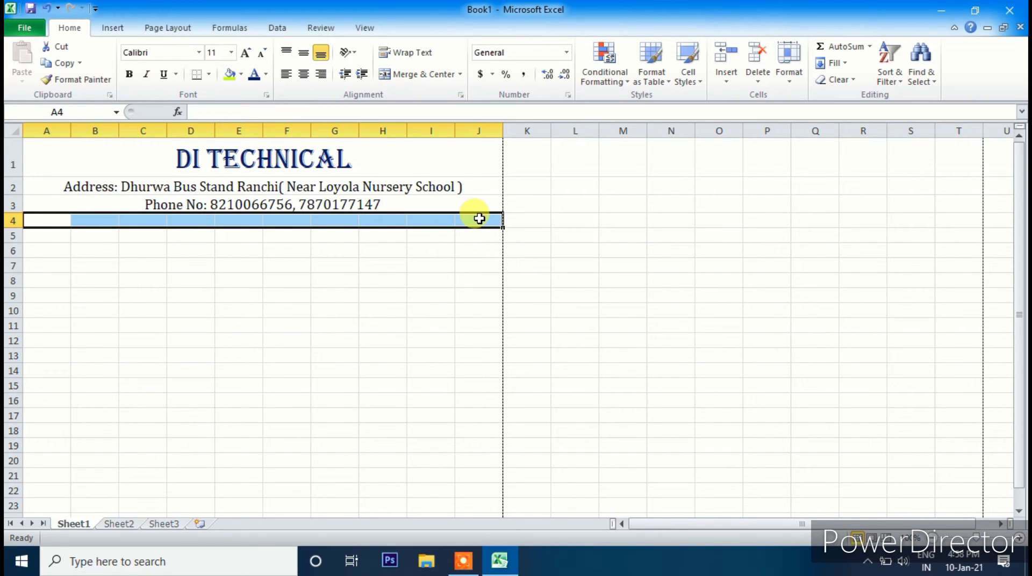
# - Merge and centre A4:J4, then enter the business's GSTIN number line
pyautogui.click(410, 75)
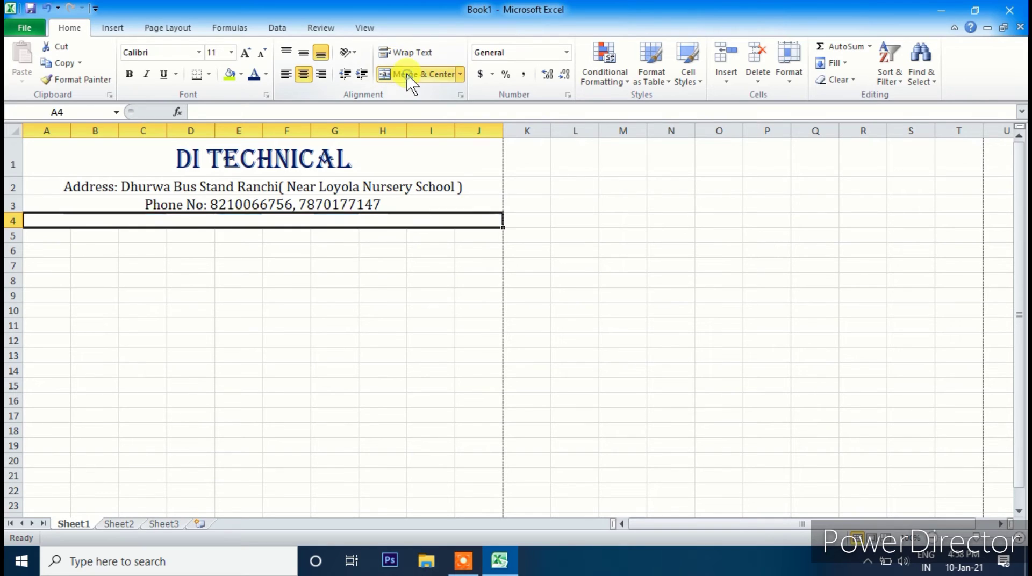
pyautogui.write('Gs')
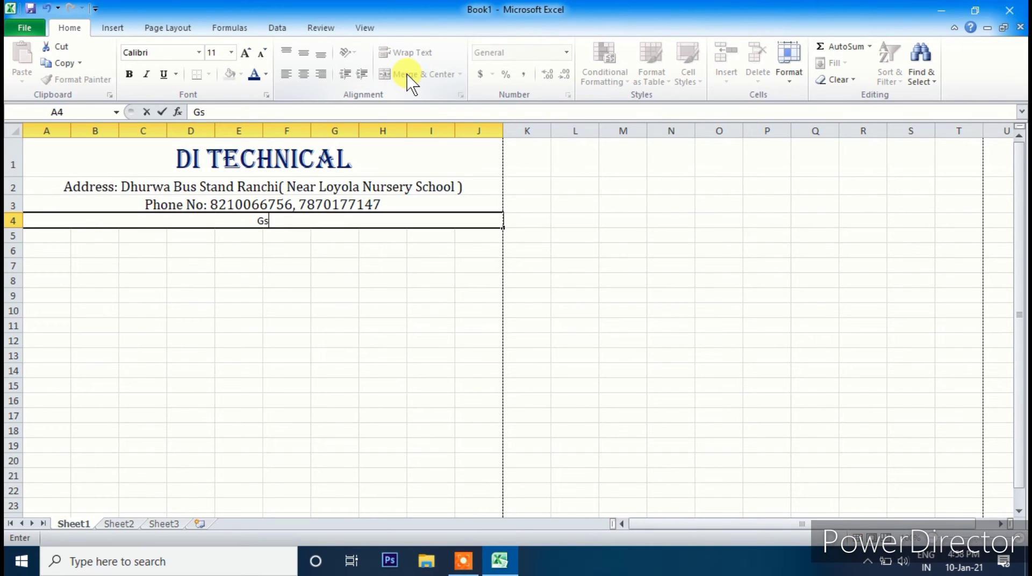
pyautogui.write('tin')
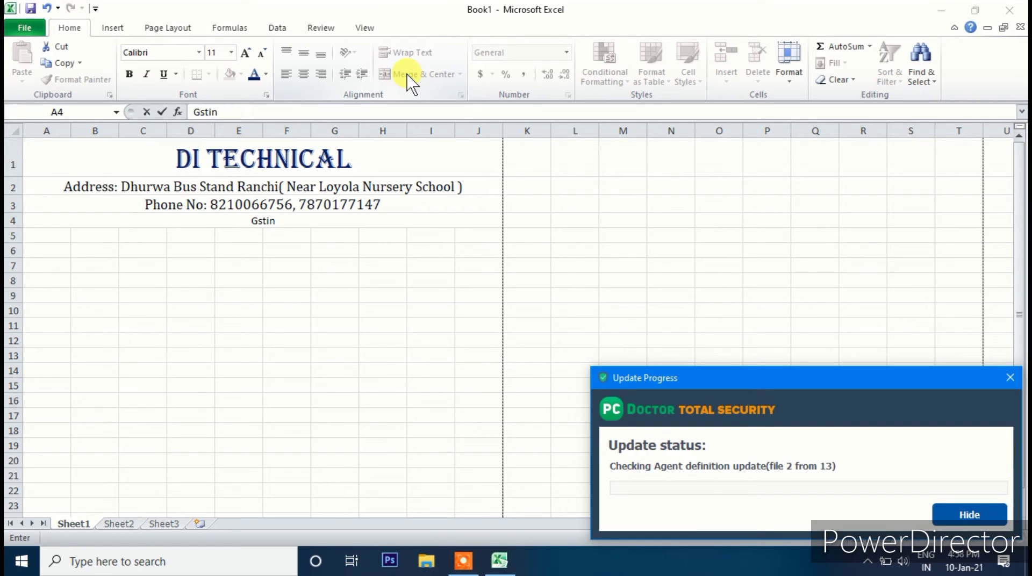
pyautogui.click(942, 515)
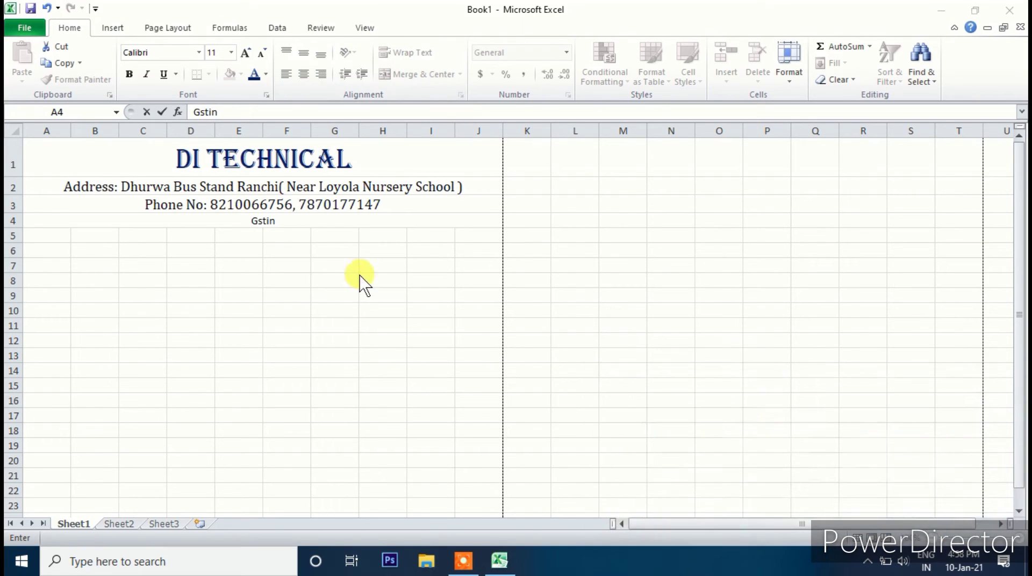
pyautogui.click(295, 220)
pyautogui.press('BackSpace')
pyautogui.press('BackSpace')
pyautogui.press('BackSpace')
pyautogui.press('BackSpace')
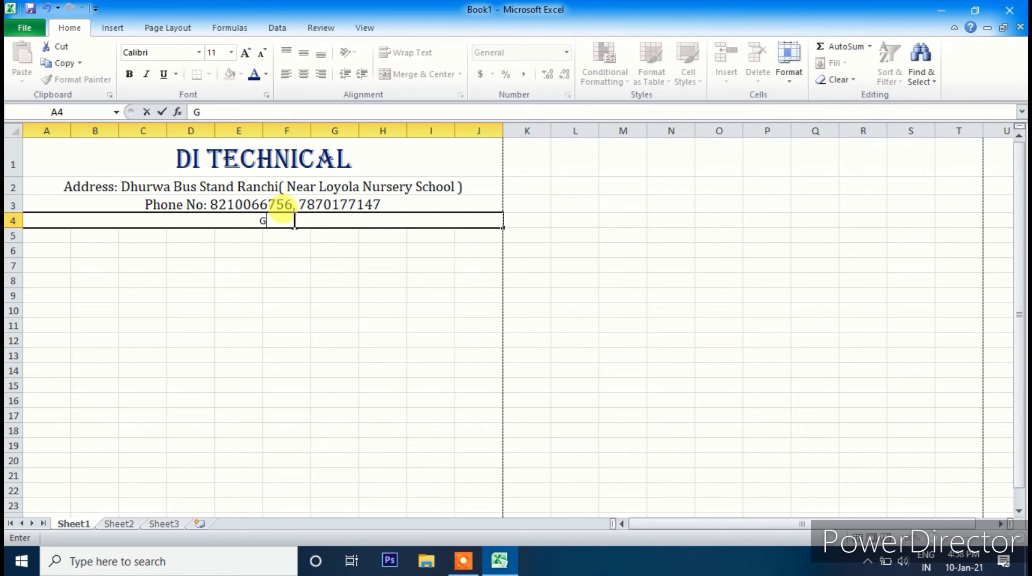
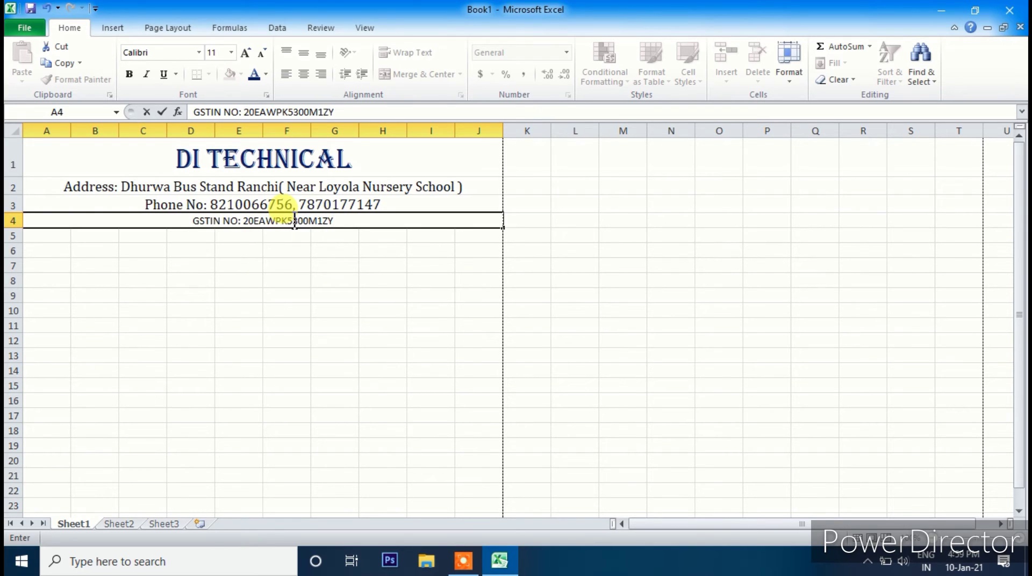
pyautogui.click(279, 249)
# - Enlarge the GSTIN line to 14 points and set it in Cambria
pyautogui.click(277, 220)
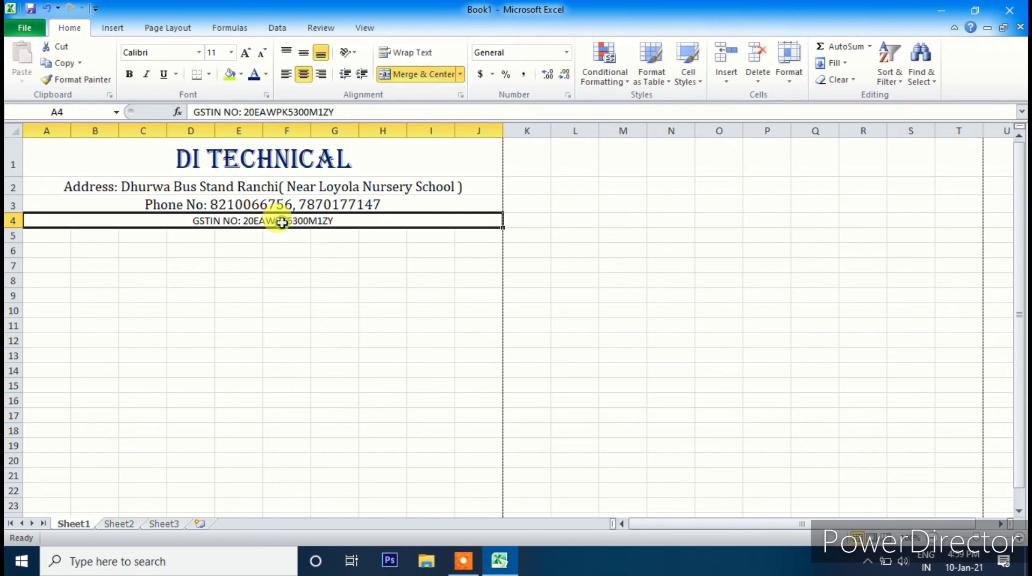
pyautogui.click(246, 53)
pyautogui.click(246, 53)
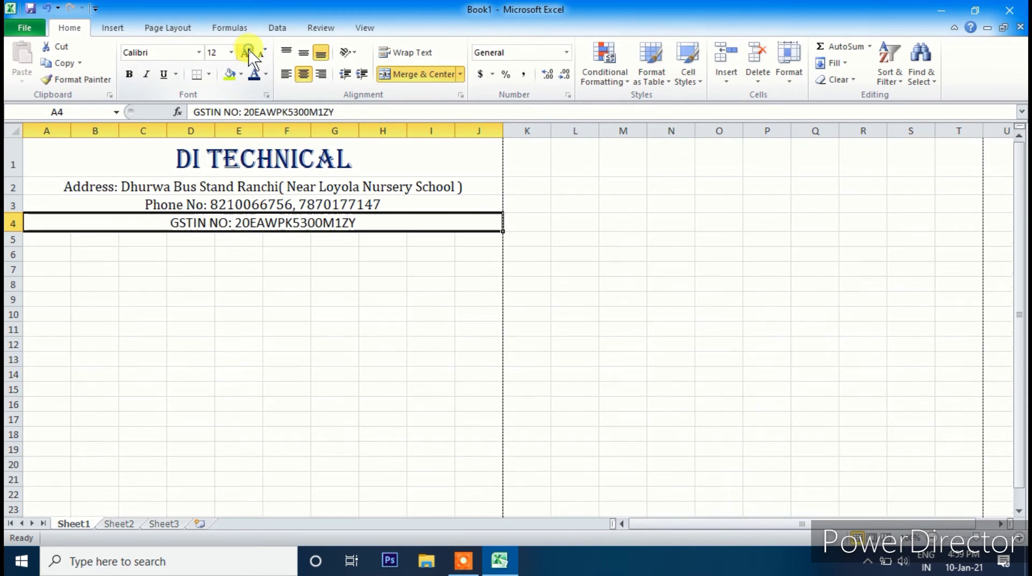
pyautogui.click(199, 52)
pyautogui.click(177, 89)
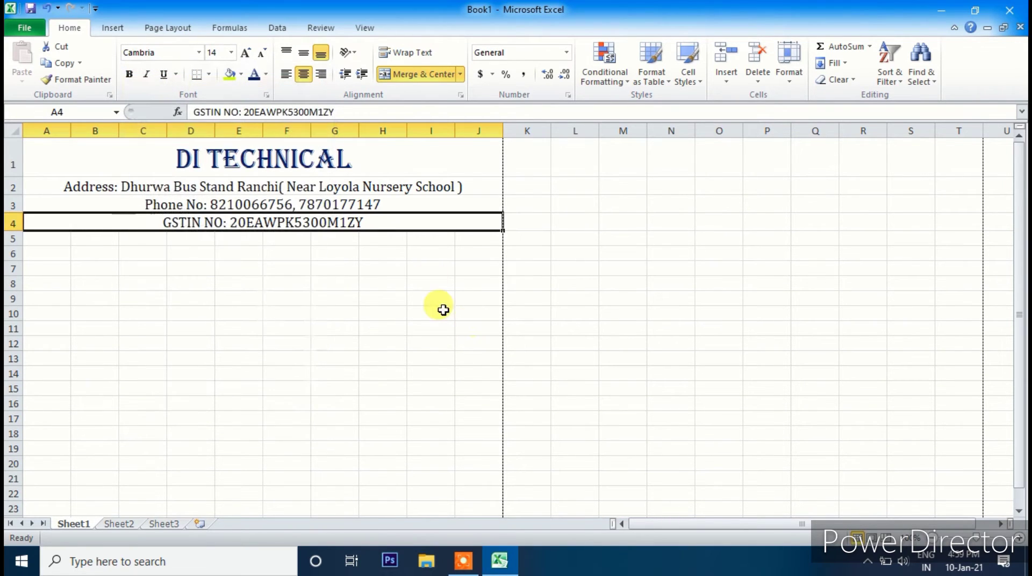
pyautogui.click(431, 298)
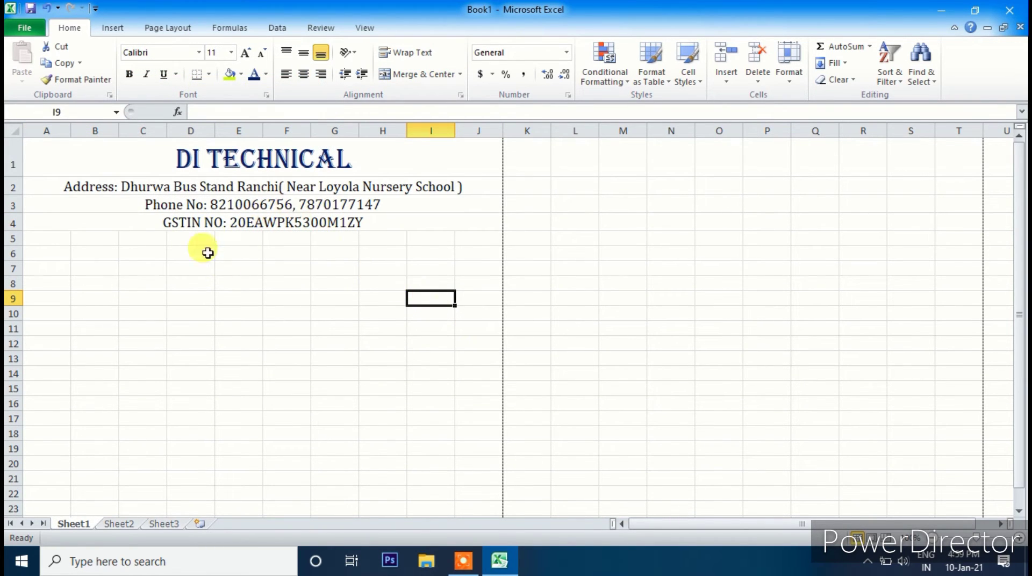
# - Try All Borders on the header block A1:J4, then undo it
pyautogui.click(47, 239)
pyautogui.moveTo(47, 239); pyautogui.dragTo(463, 276)
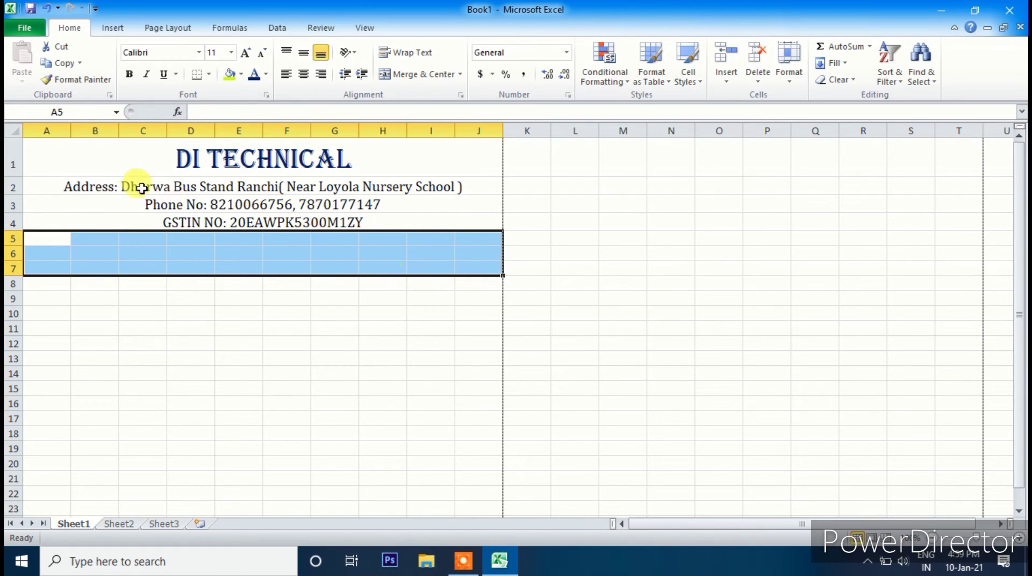
pyautogui.click(97, 138)
pyautogui.moveTo(70, 154); pyautogui.dragTo(250, 215)
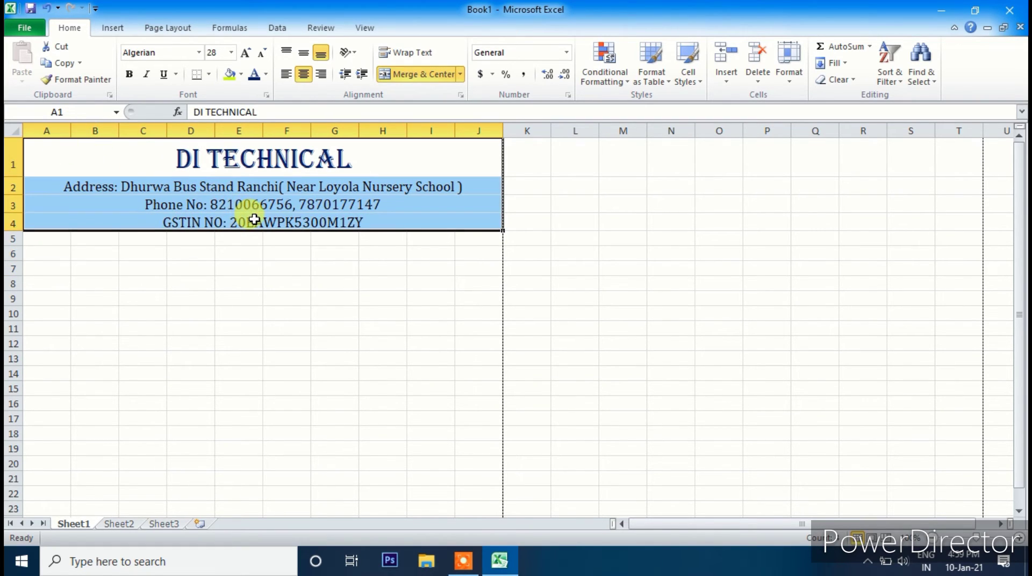
pyautogui.click(207, 73)
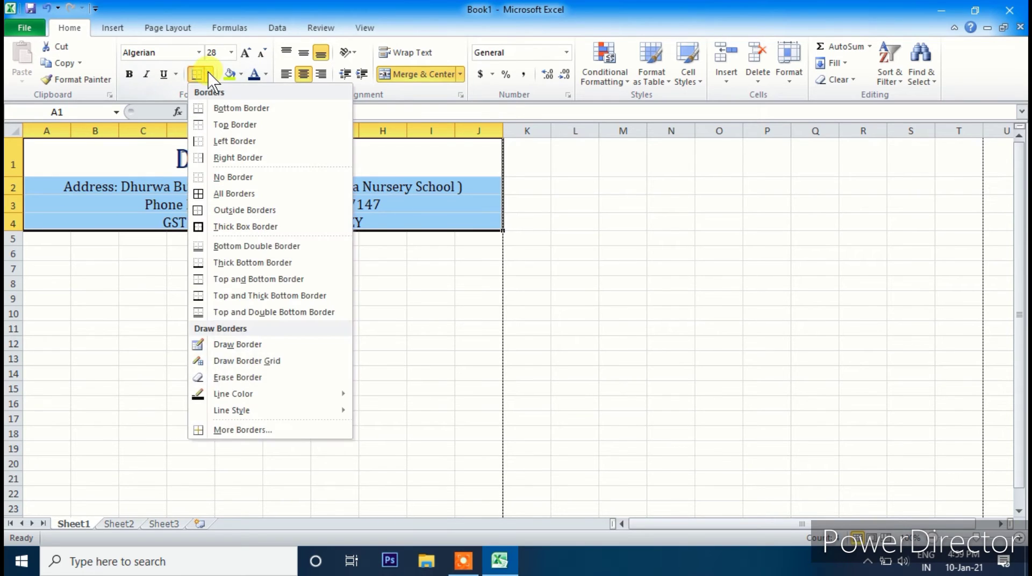
pyautogui.click(208, 73)
pyautogui.click(208, 73)
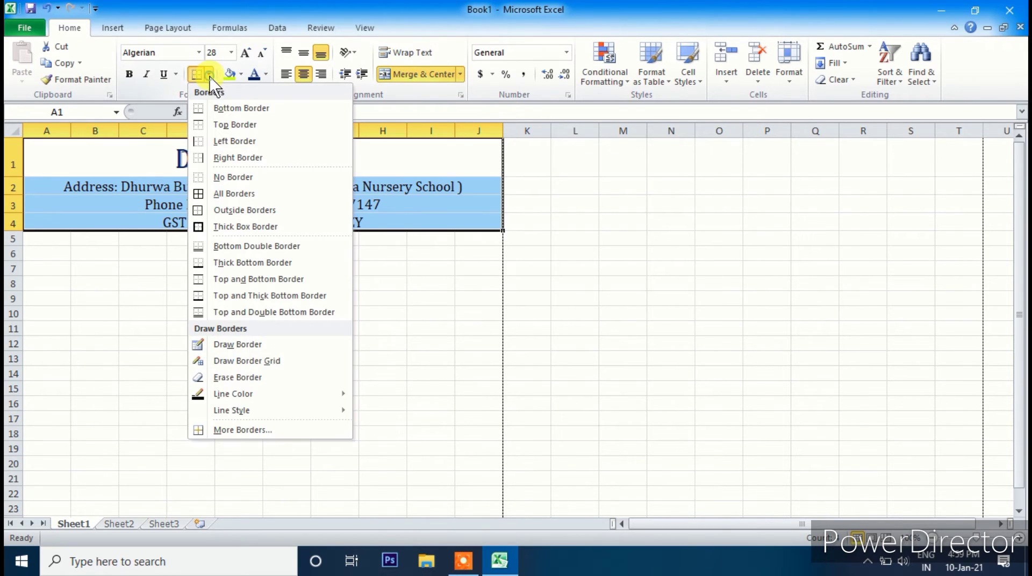
pyautogui.click(208, 193)
pyautogui.click(244, 294)
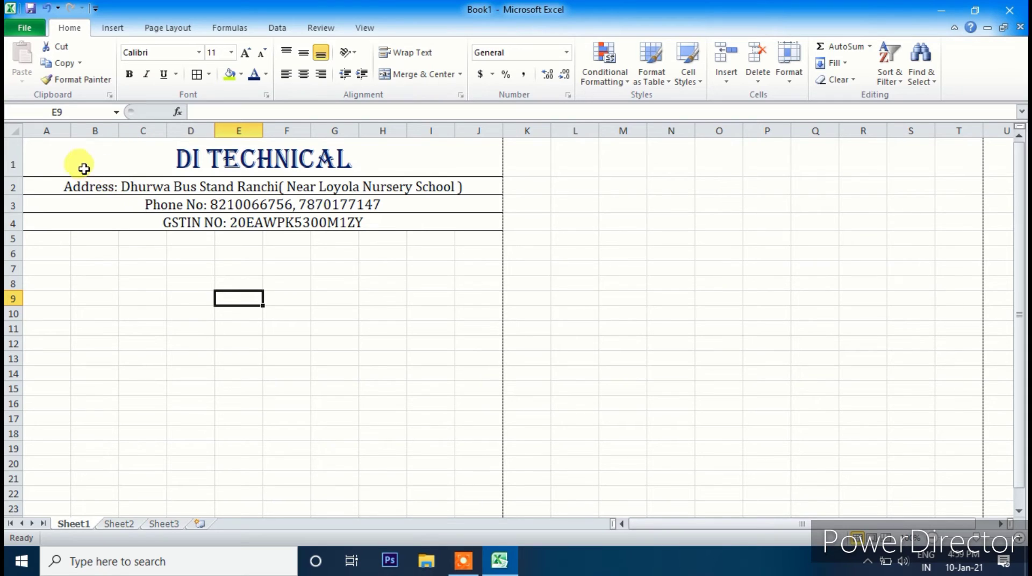
pyautogui.hotkey('ctrl', 'z')
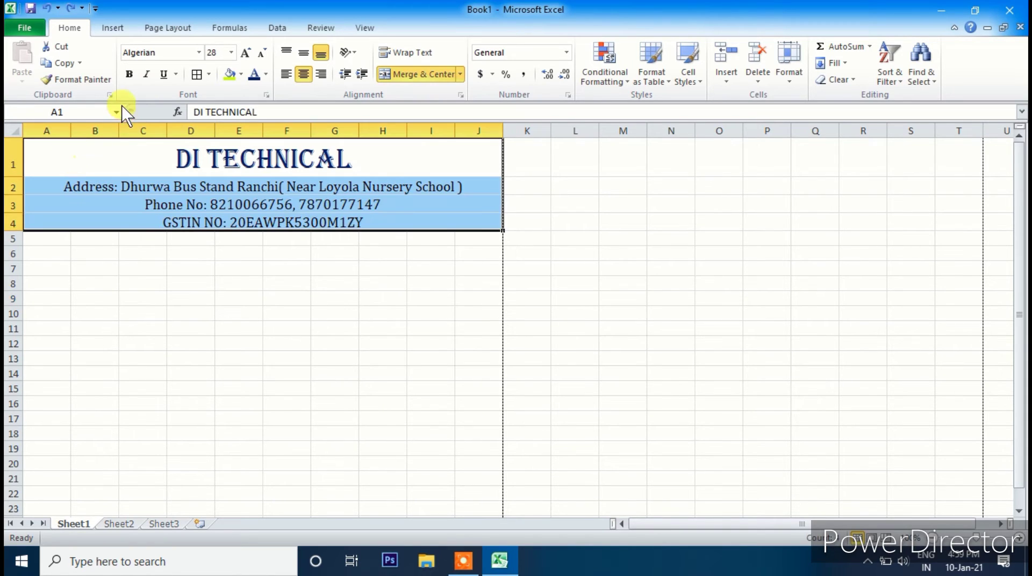
# - Apply an Outside Border around the header block A1:J4
pyautogui.click(209, 74)
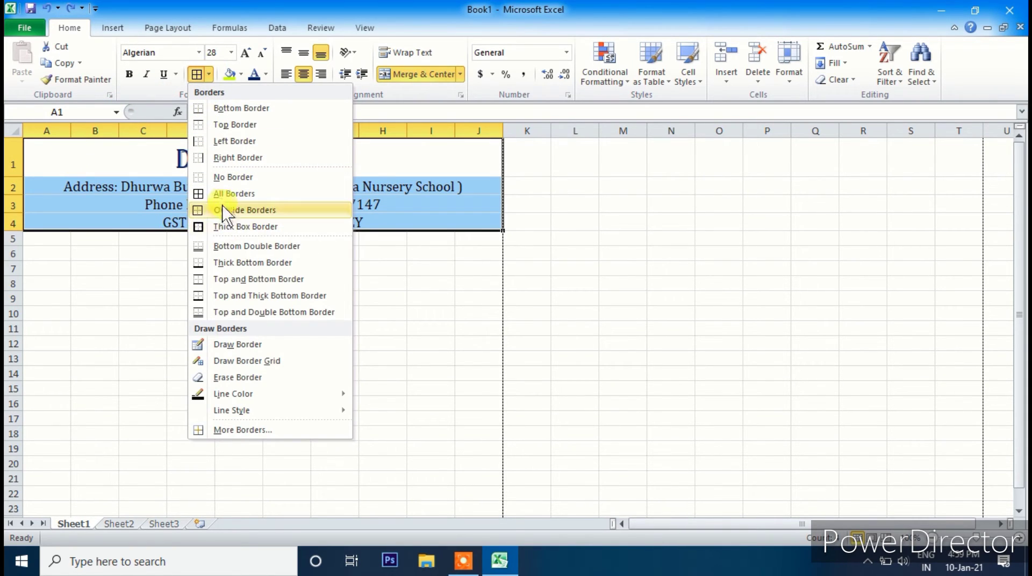
pyautogui.click(231, 227)
pyautogui.click(244, 277)
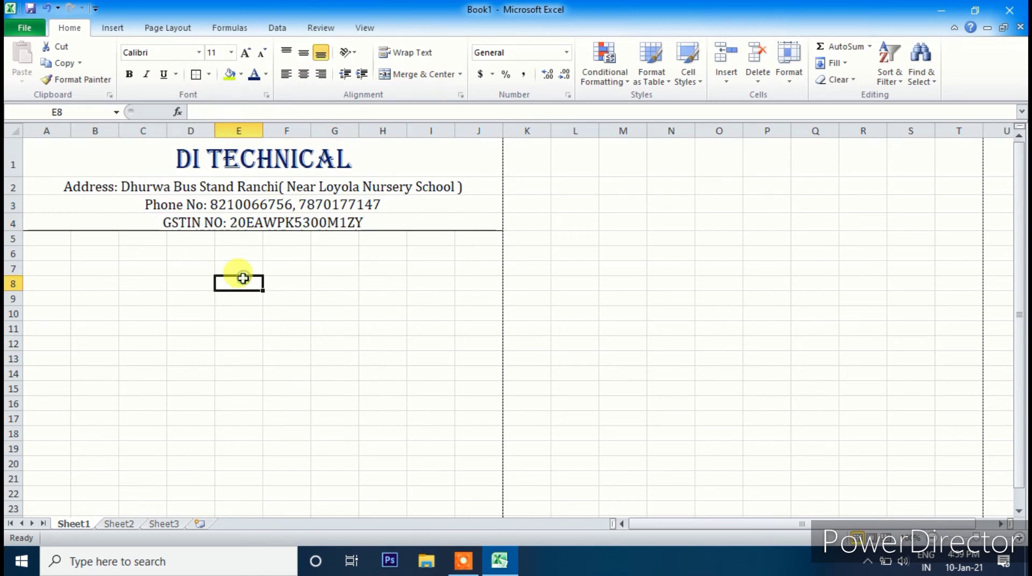
pyautogui.click(81, 162)
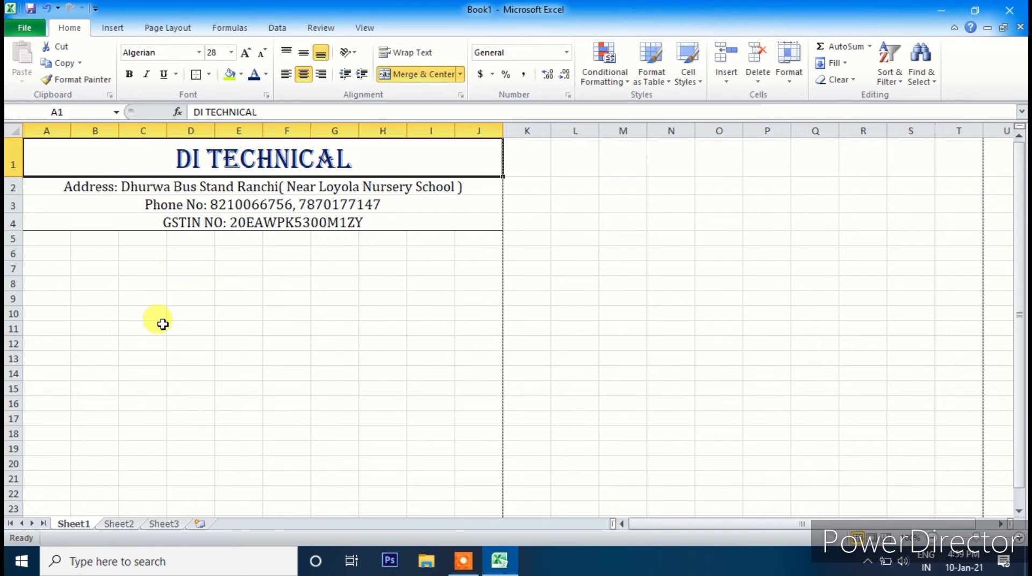
pyautogui.scroll(-1, 162, 324)
pyautogui.scroll(1, 163, 325)
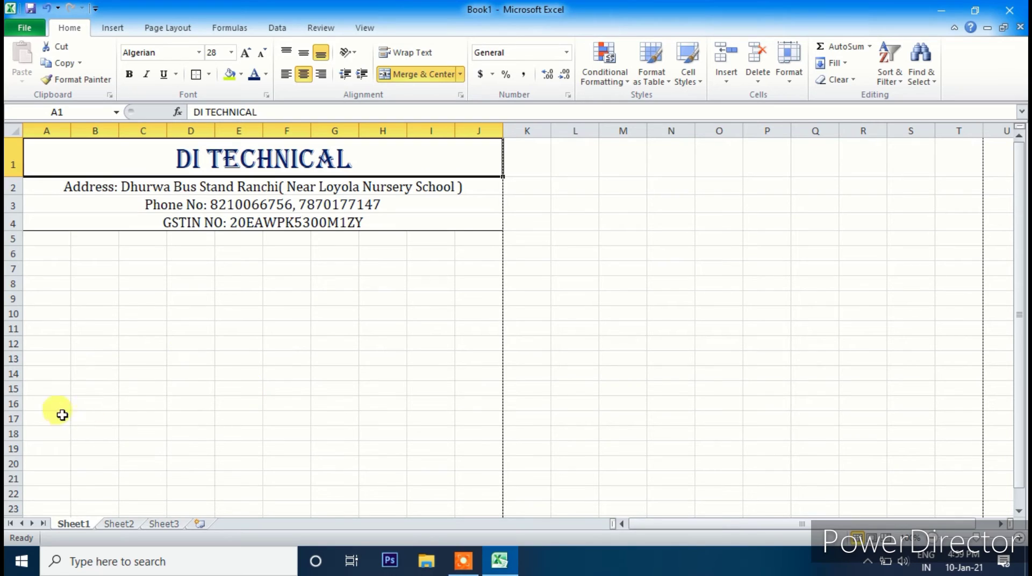
pyautogui.moveTo(50, 238); pyautogui.dragTo(471, 331)
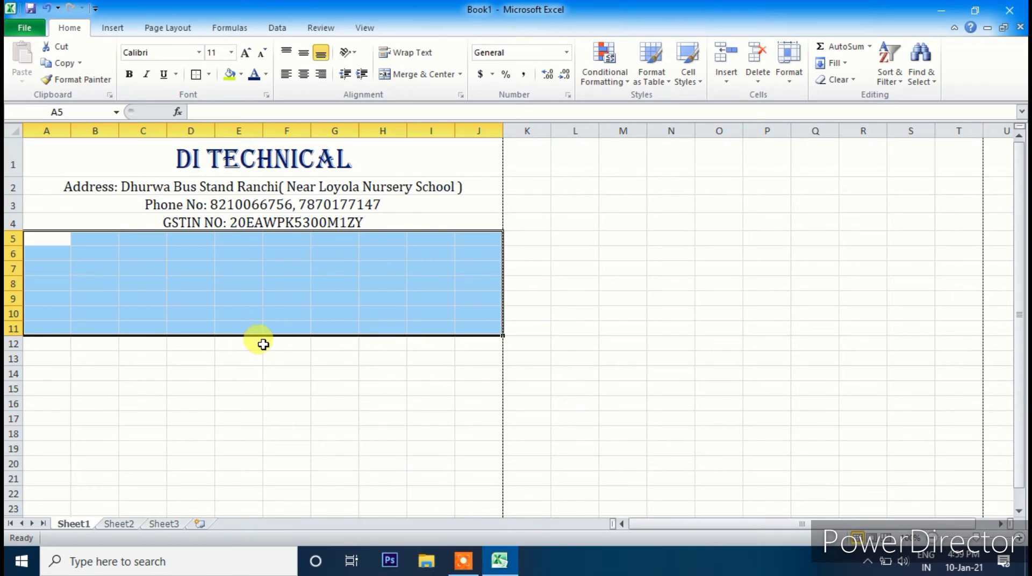
pyautogui.click(45, 330)
pyautogui.click(45, 345)
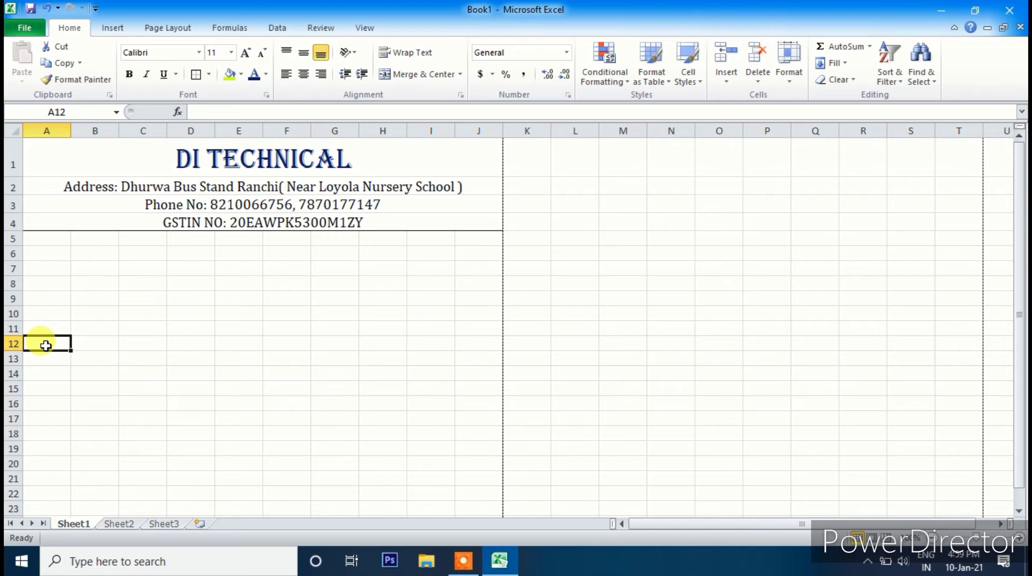
# - Enter the table headings 'SL NO' in A12 and 'Product And Description' in B12
pyautogui.write('s')
pyautogui.press('BackSpace')
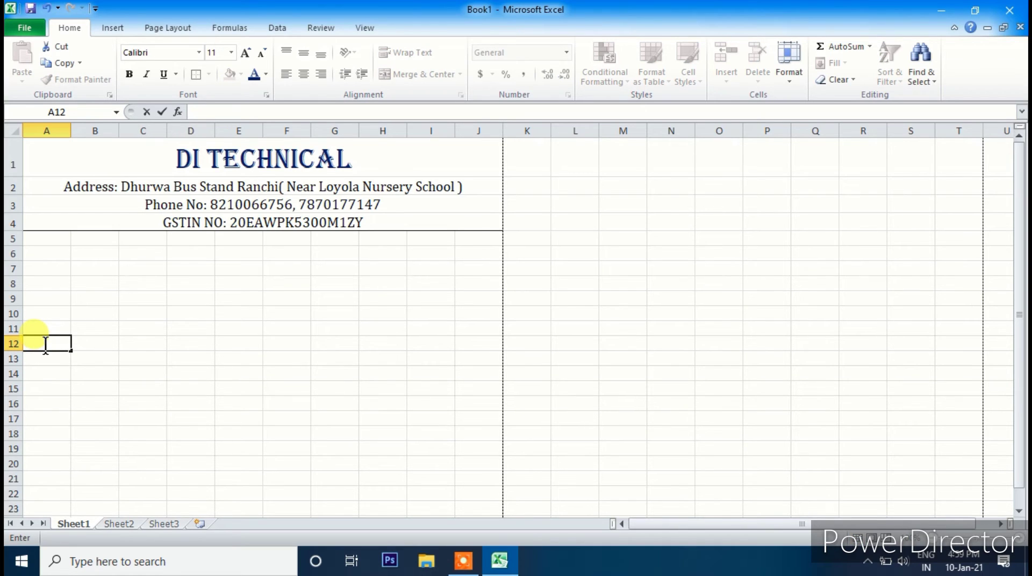
pyautogui.write('Si')
pyautogui.write('L n')
pyautogui.press('BackSpace')
pyautogui.write('NO')
pyautogui.press('Tab')
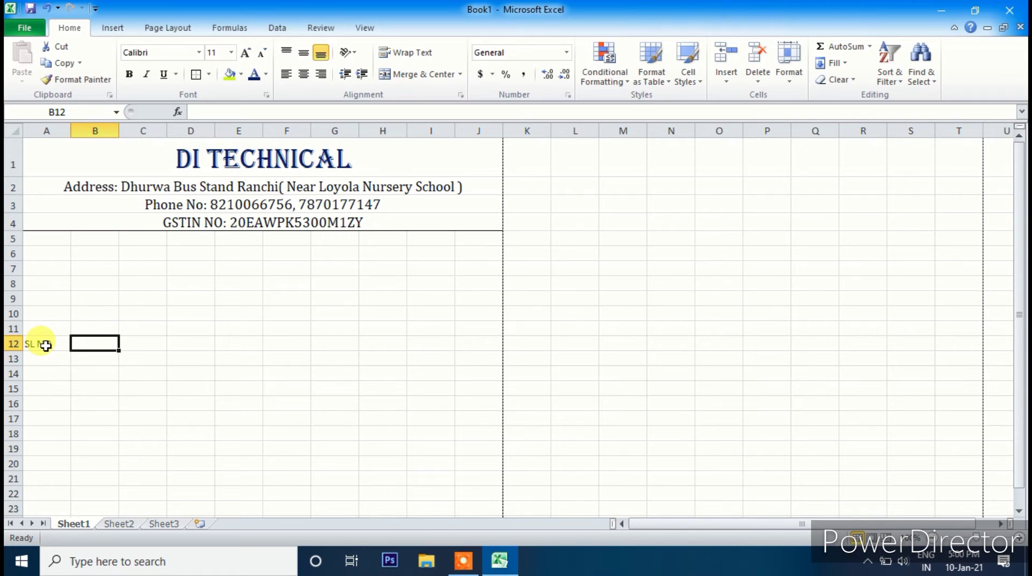
pyautogui.write('p')
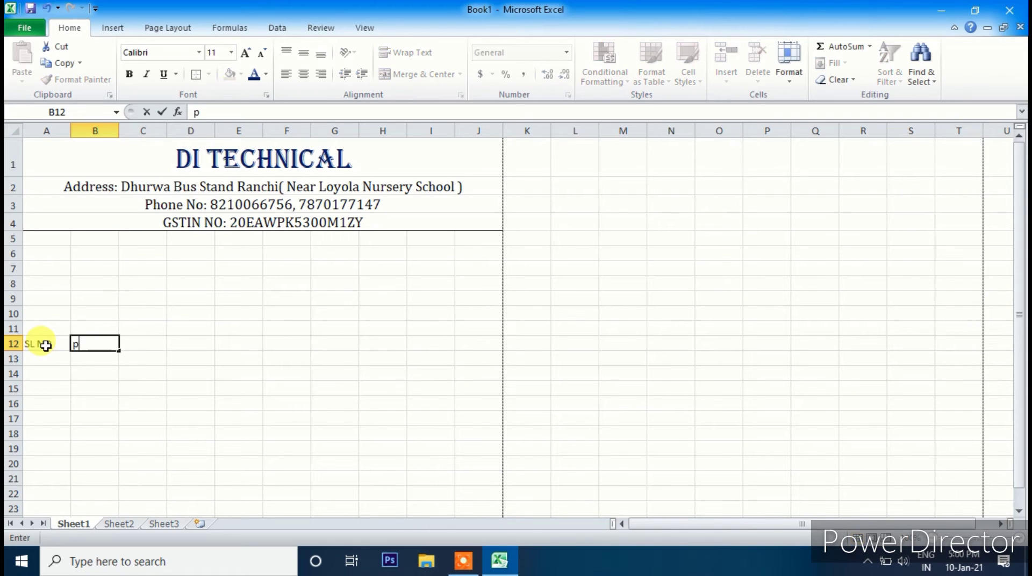
pyautogui.press('BackSpace')
pyautogui.write('Product An')
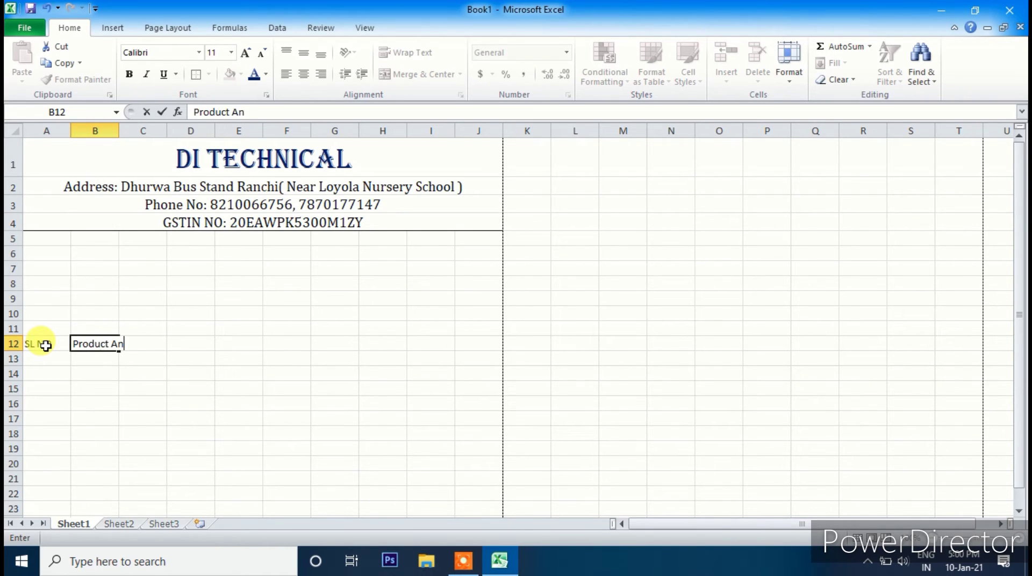
pyautogui.write('d Description')
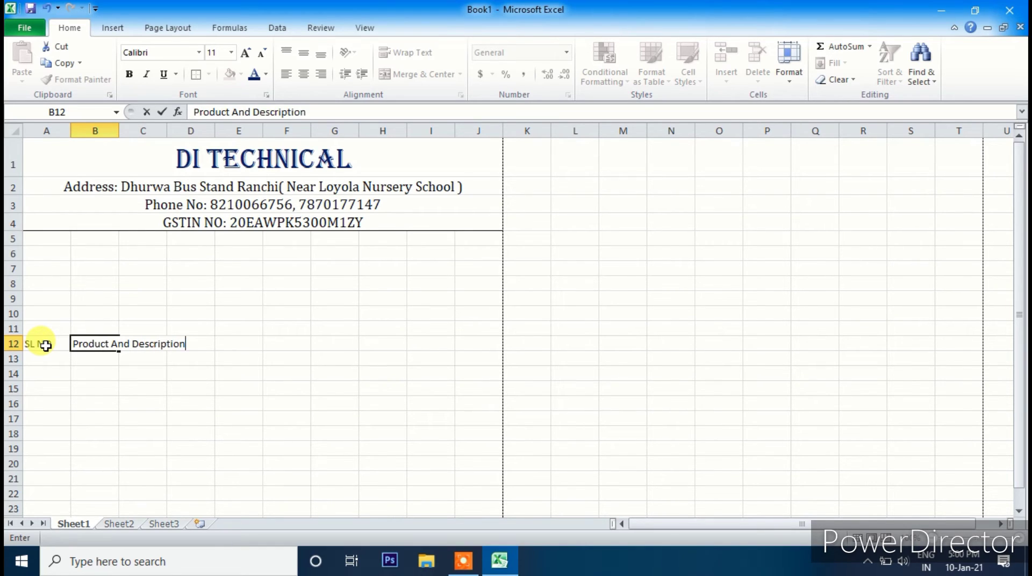
pyautogui.click(200, 357)
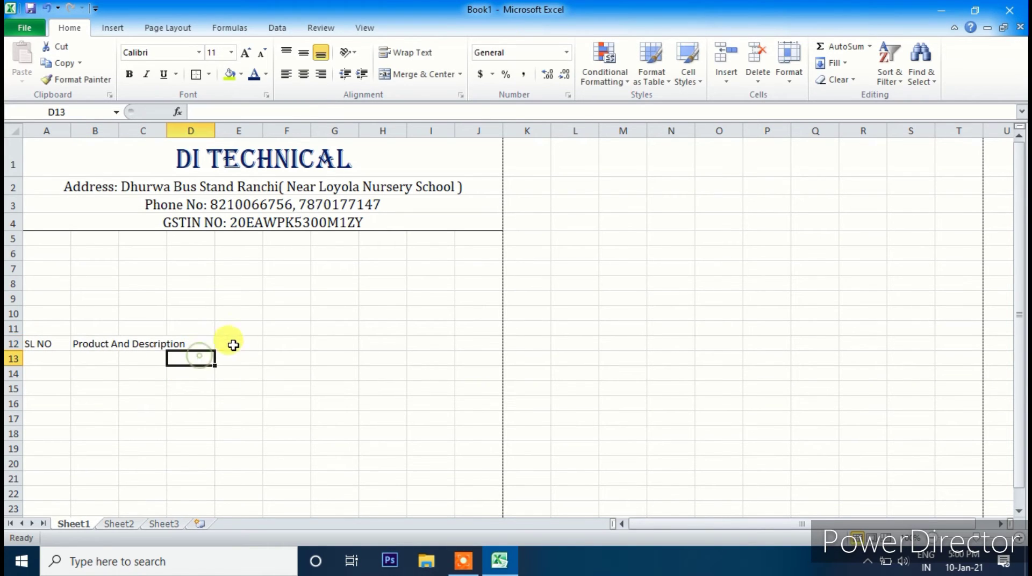
# - Add the headers HSN CODE, QTY, RATE, AMOUNT, DIS and TAXABLE VALUE across E12:J12
pyautogui.click(239, 343)
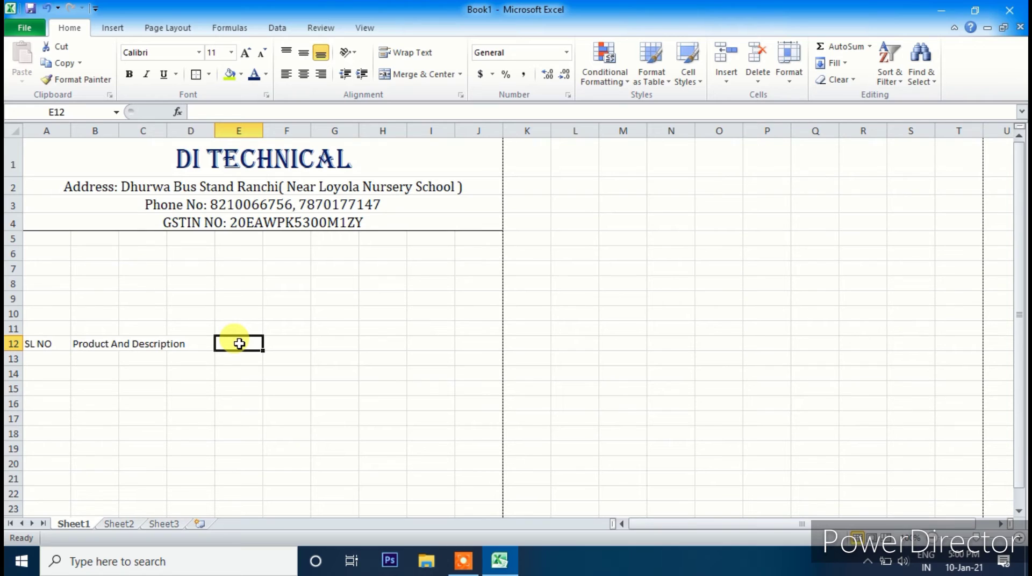
pyautogui.write('HS')
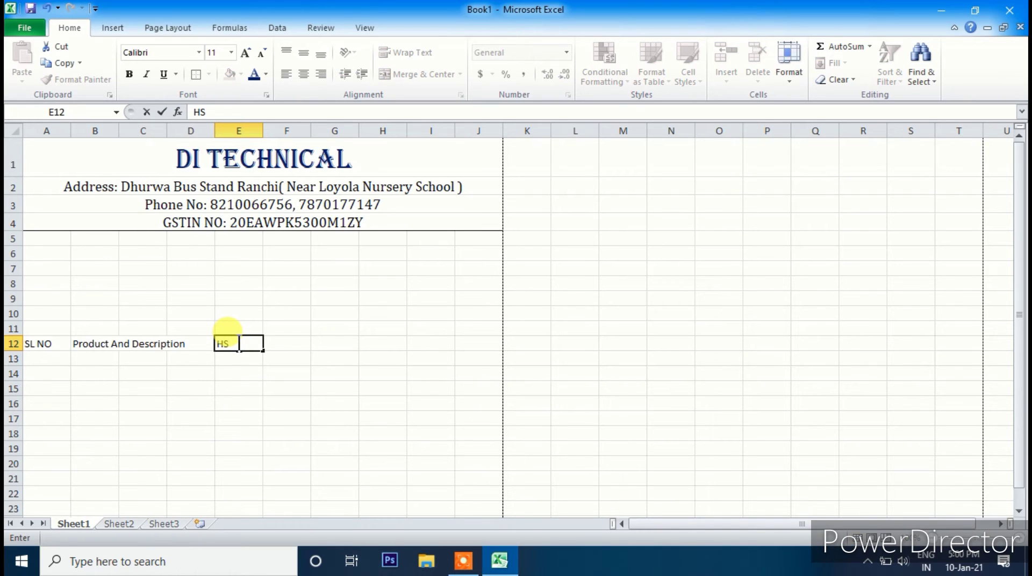
pyautogui.write('N CODE')
pyautogui.press('Tab')
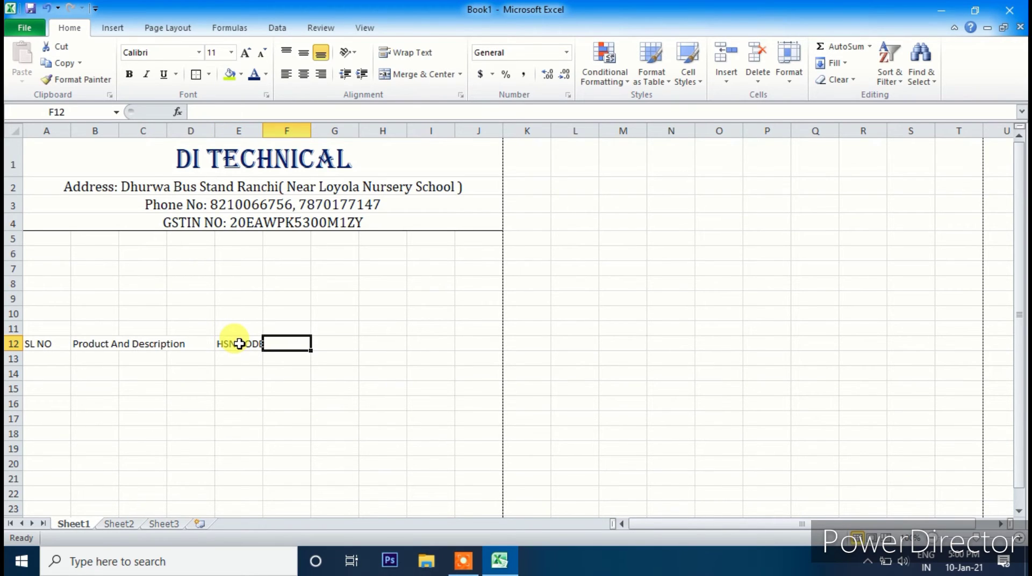
pyautogui.write('QTY')
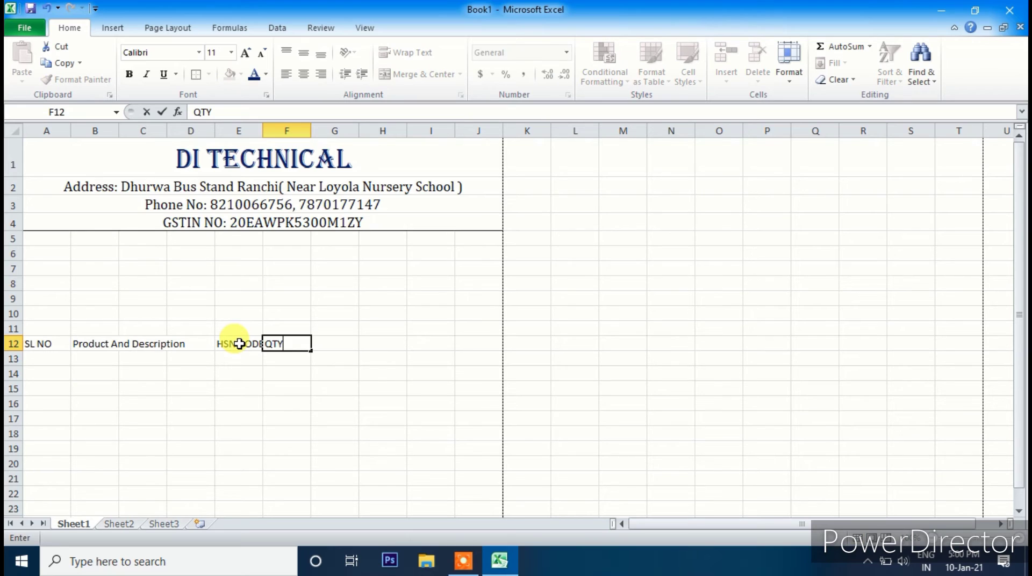
pyautogui.press('Tab')
pyautogui.write('RATE')
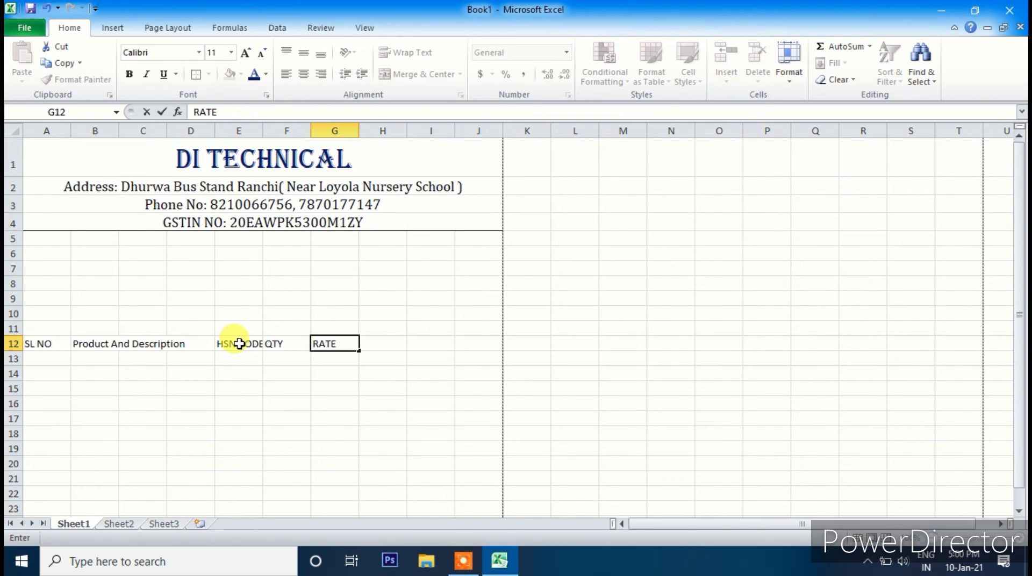
pyautogui.press('Tab')
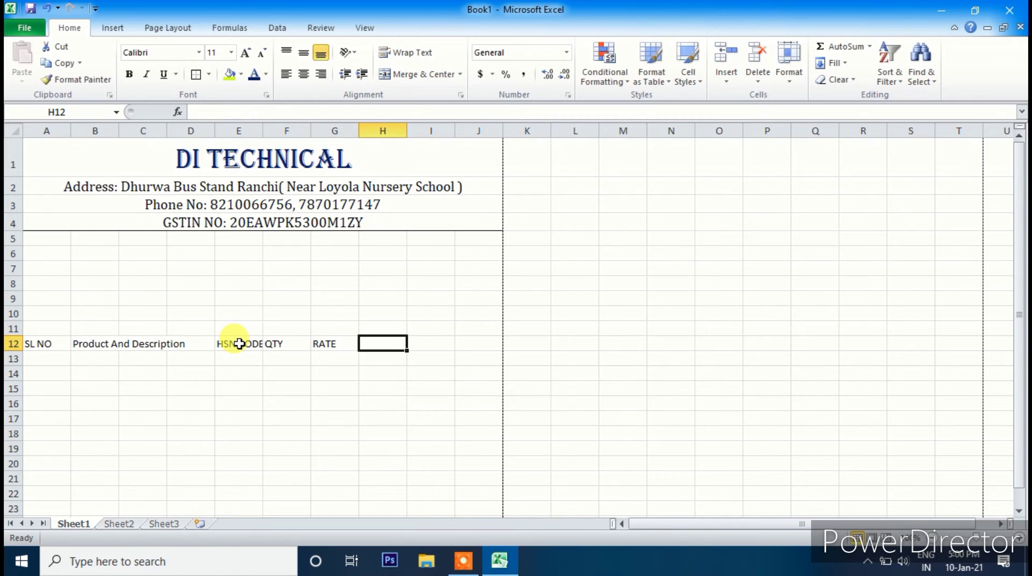
pyautogui.write('A')
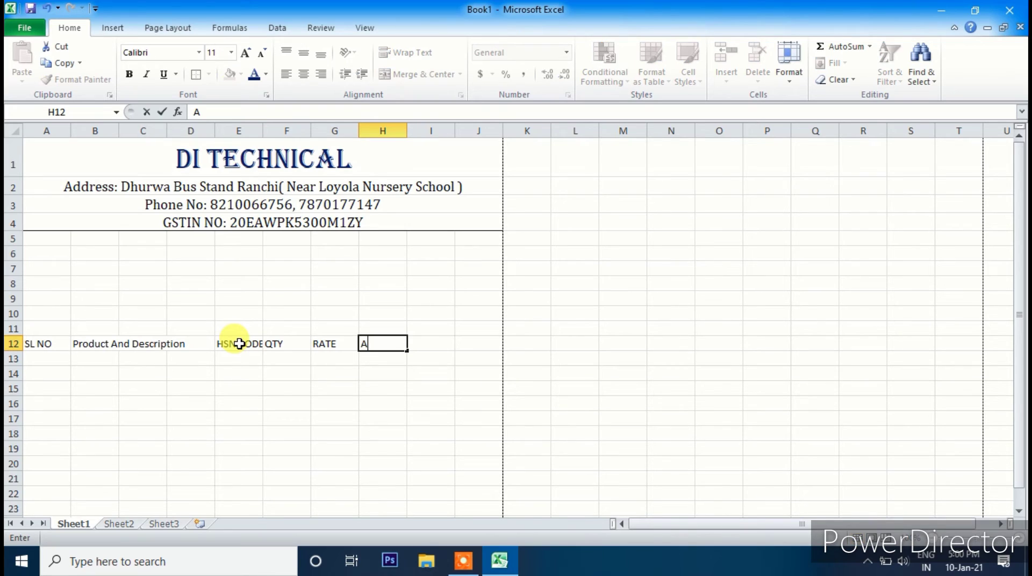
pyautogui.write('MOUNT')
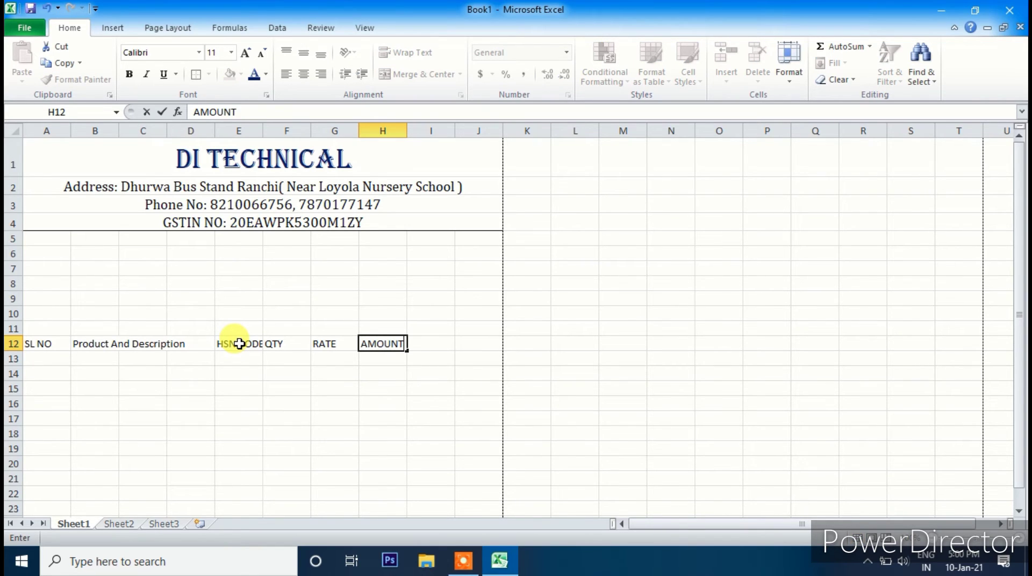
pyautogui.press('Tab')
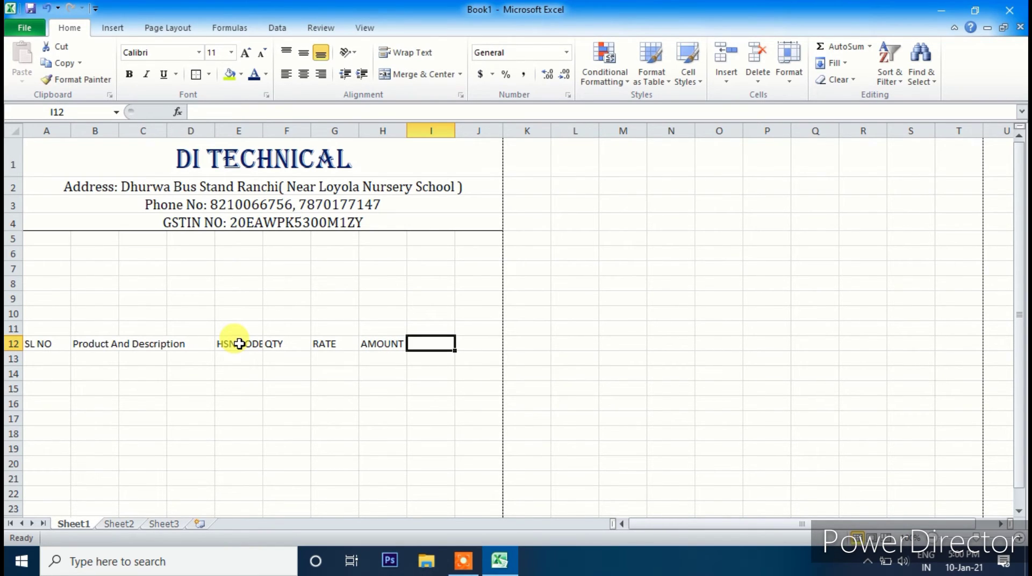
pyautogui.write('D')
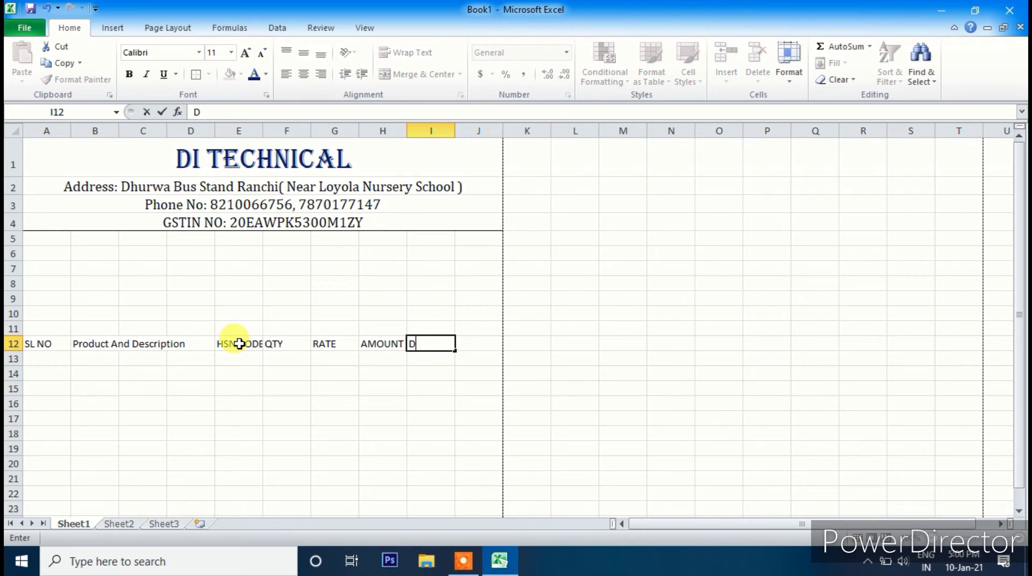
pyautogui.write('IS')
pyautogui.press('Tab')
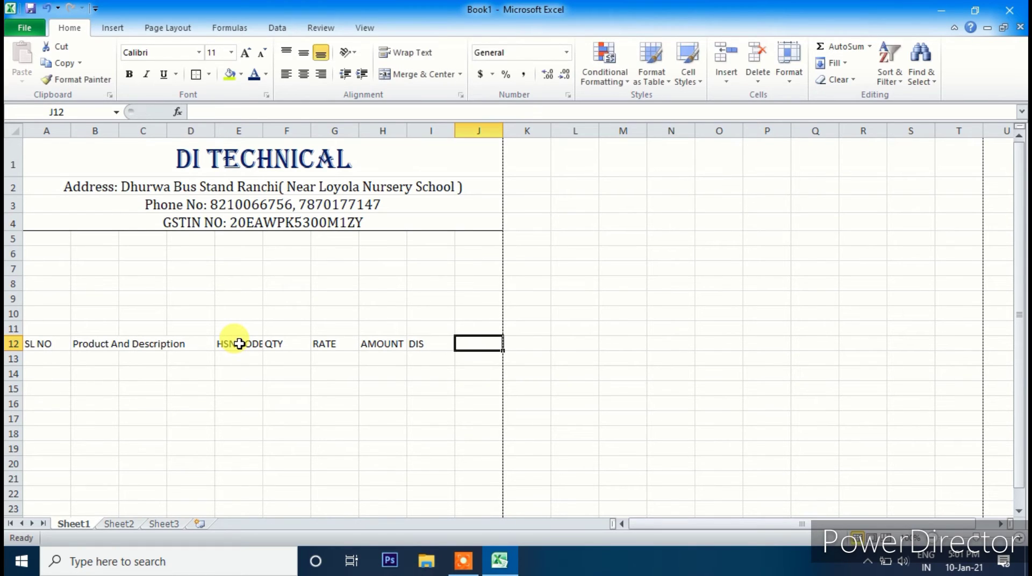
pyautogui.write('T')
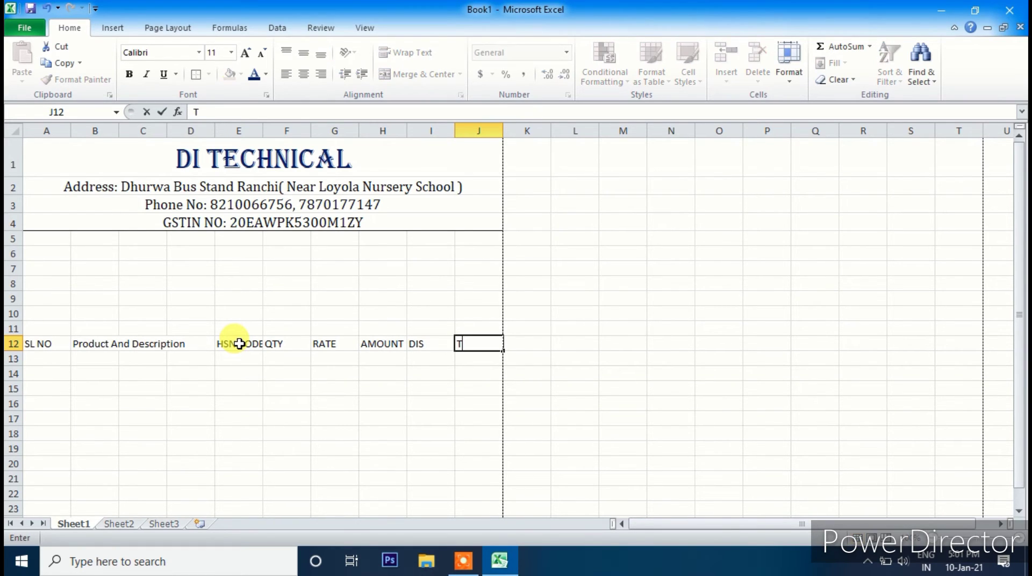
pyautogui.write('AXABLE VALUE')
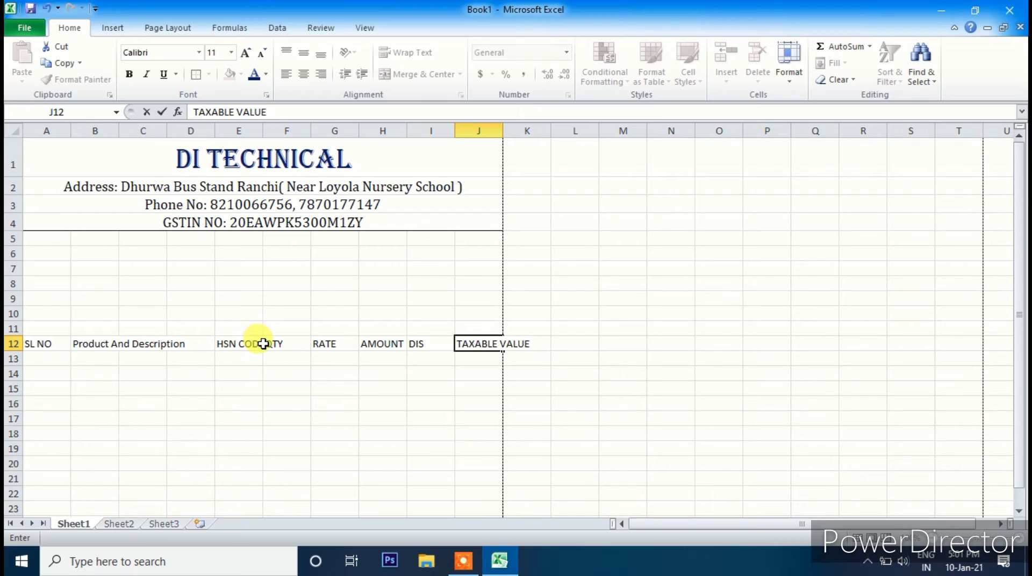
pyautogui.click(236, 388)
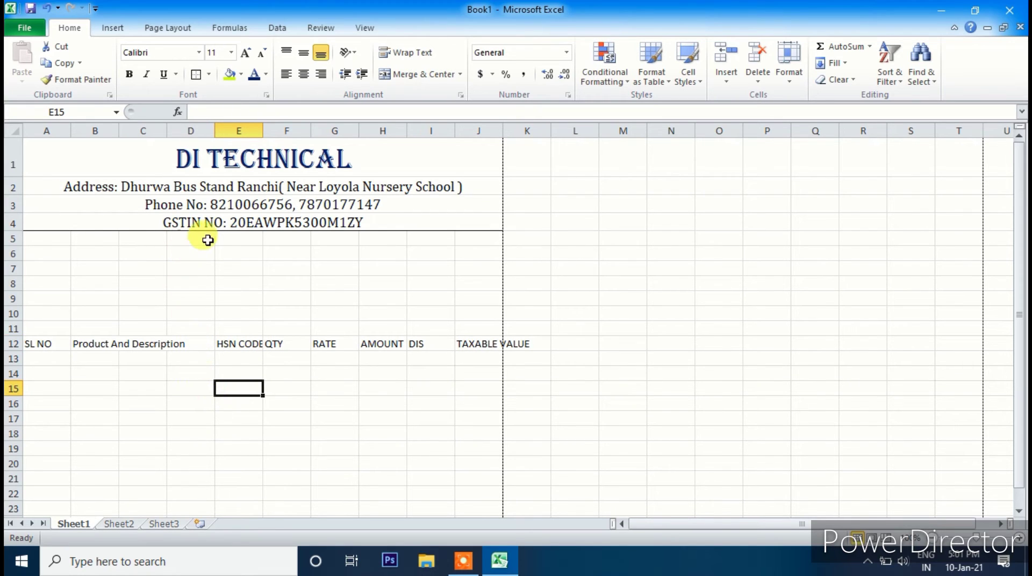
# - Narrow column A to fit SL NO and merge-centre Product And Description across B12:D12
pyautogui.click(53, 345)
pyautogui.click(58, 131)
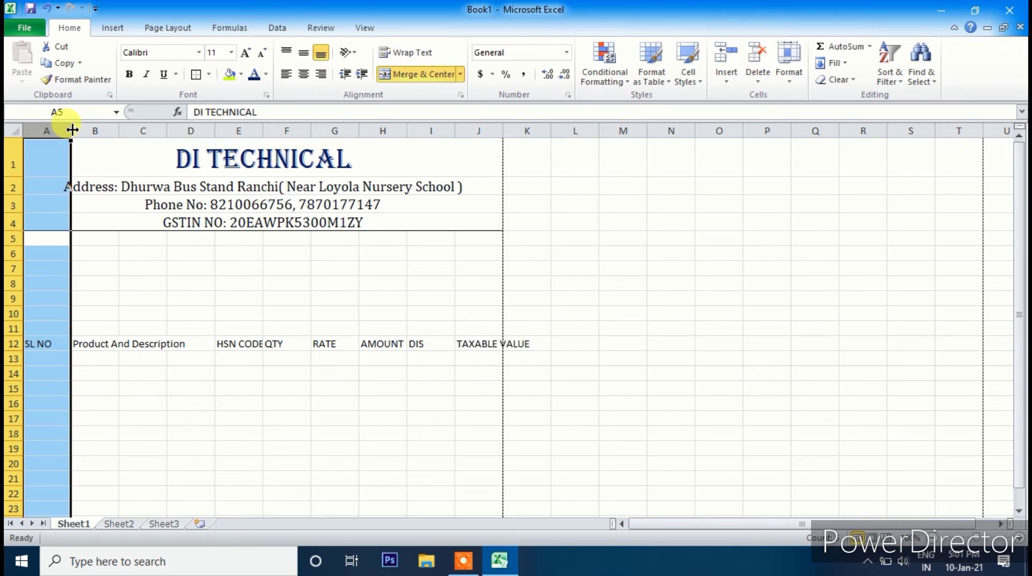
pyautogui.moveTo(72, 129); pyautogui.dragTo(56, 131)
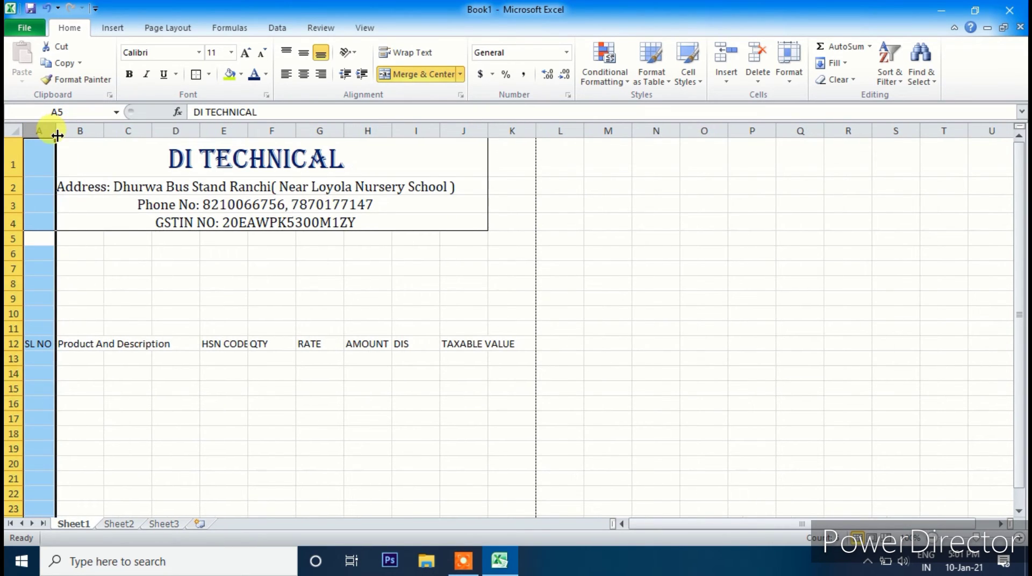
pyautogui.click(110, 345)
pyautogui.moveTo(70, 344); pyautogui.dragTo(164, 343)
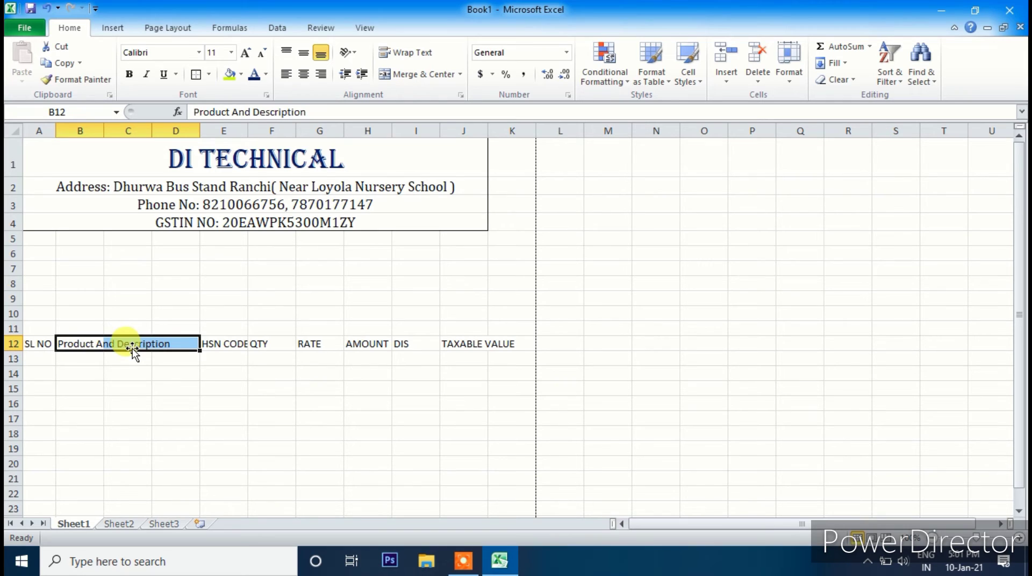
pyautogui.click(404, 76)
# - Merge and centre TAXABLE VALUE across J12:K12
pyautogui.click(215, 345)
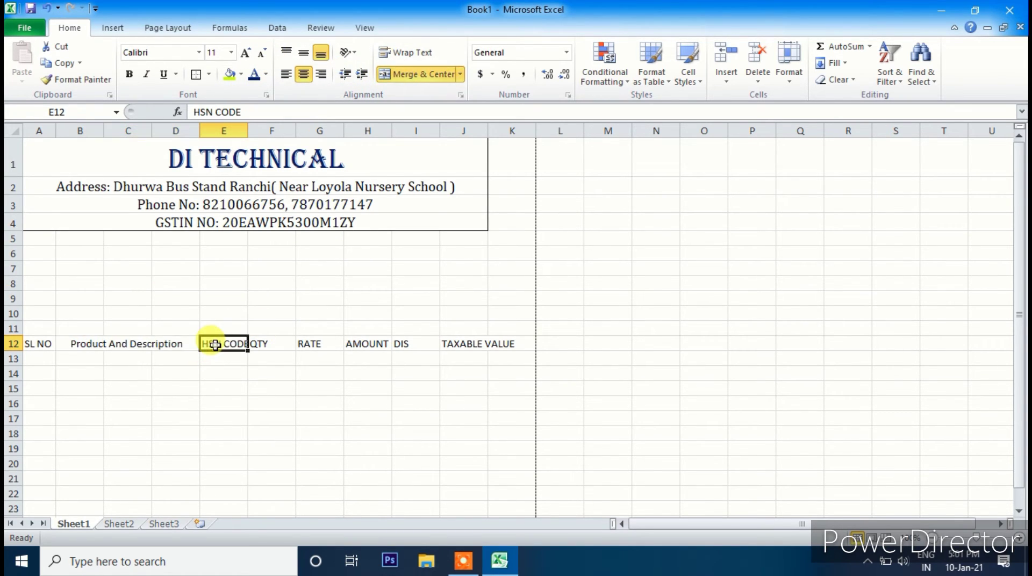
pyautogui.click(287, 343)
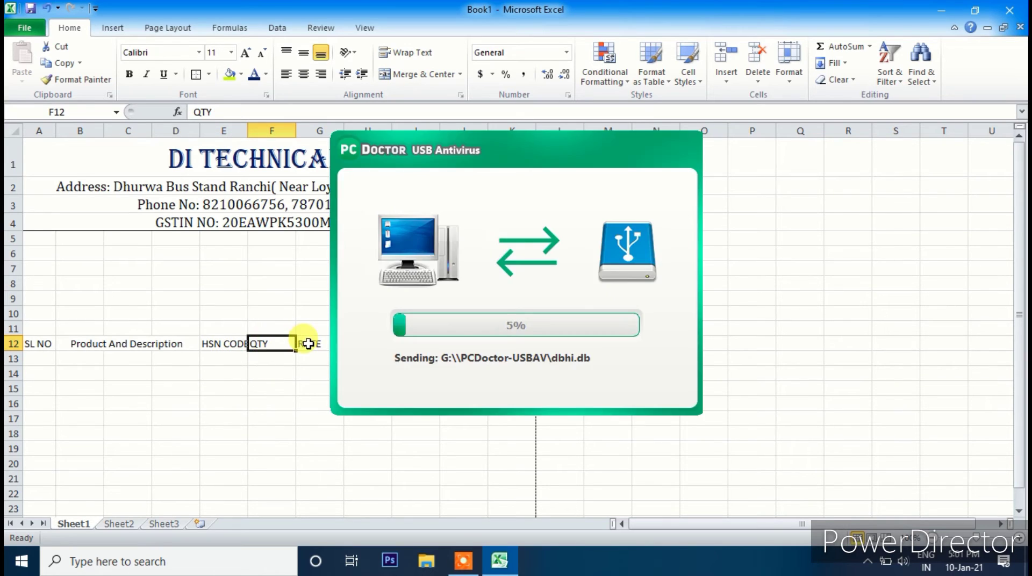
pyautogui.click(321, 344)
pyautogui.click(371, 344)
pyautogui.click(422, 346)
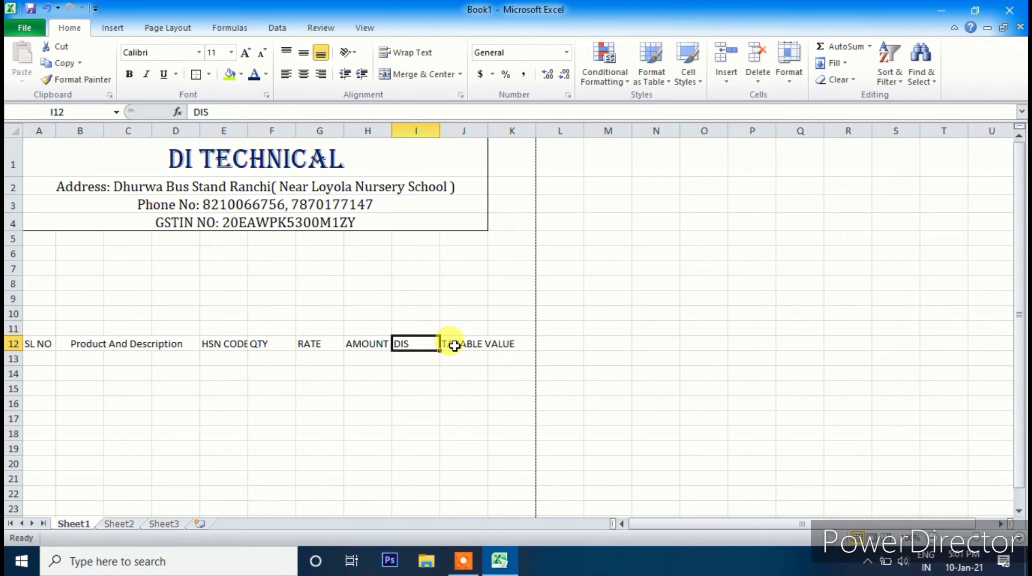
pyautogui.moveTo(457, 344); pyautogui.dragTo(522, 344)
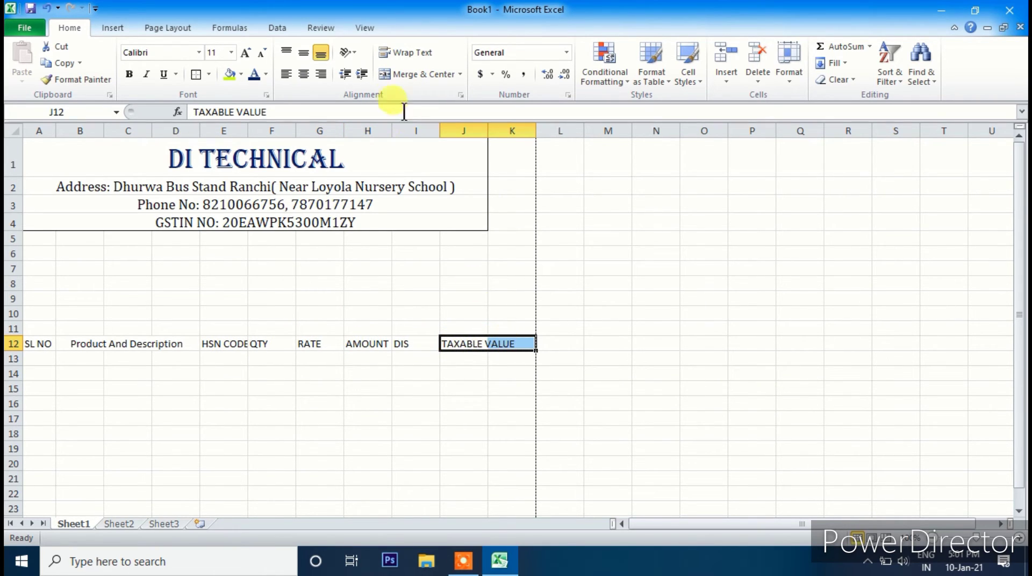
pyautogui.click(404, 75)
# - Widen column D and unmerge TAXABLE VALUE back into J12
pyautogui.moveTo(107, 354); pyautogui.dragTo(177, 344)
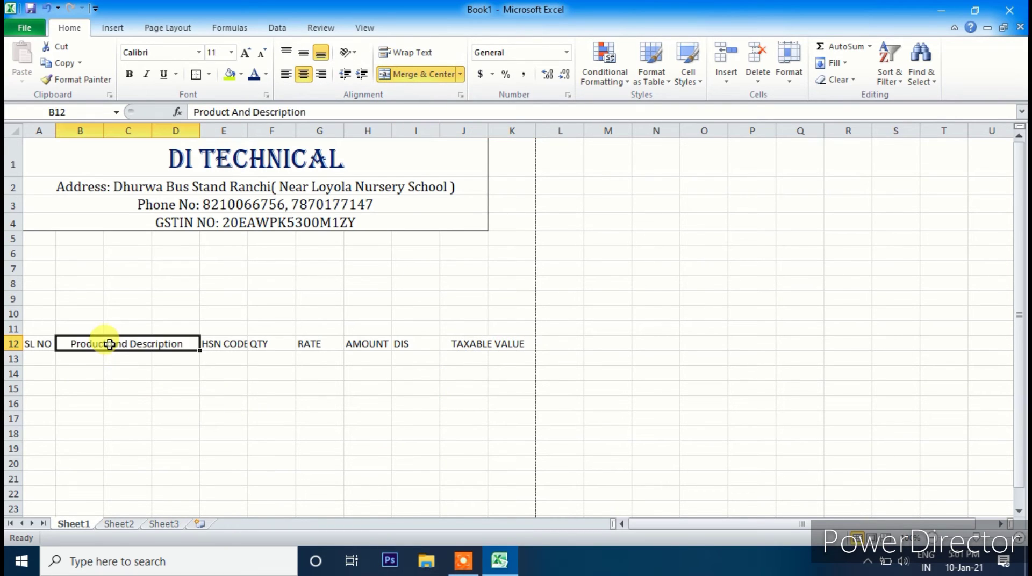
pyautogui.moveTo(201, 130); pyautogui.dragTo(225, 130)
pyautogui.click(485, 347)
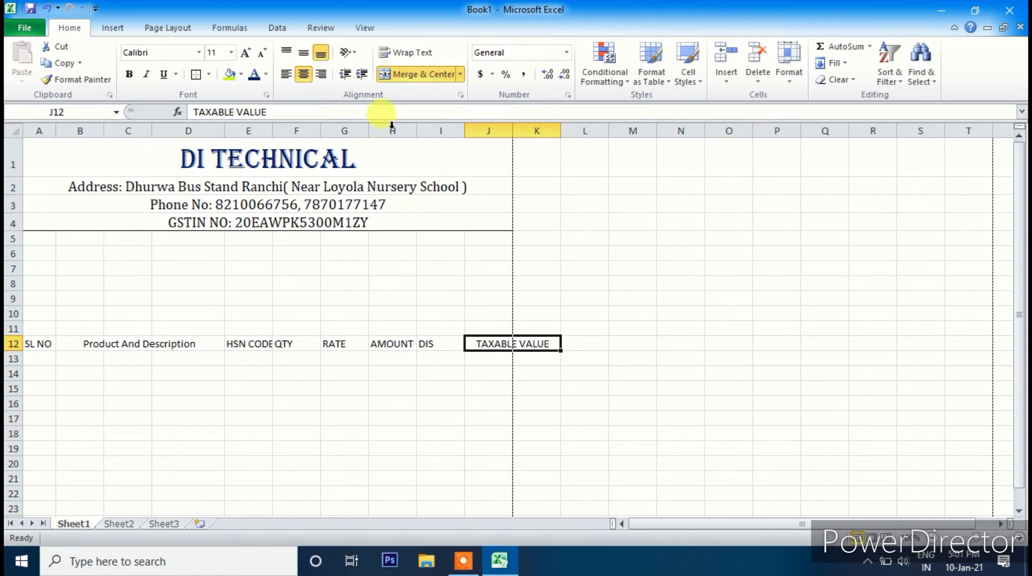
pyautogui.click(390, 82)
pyautogui.click(455, 412)
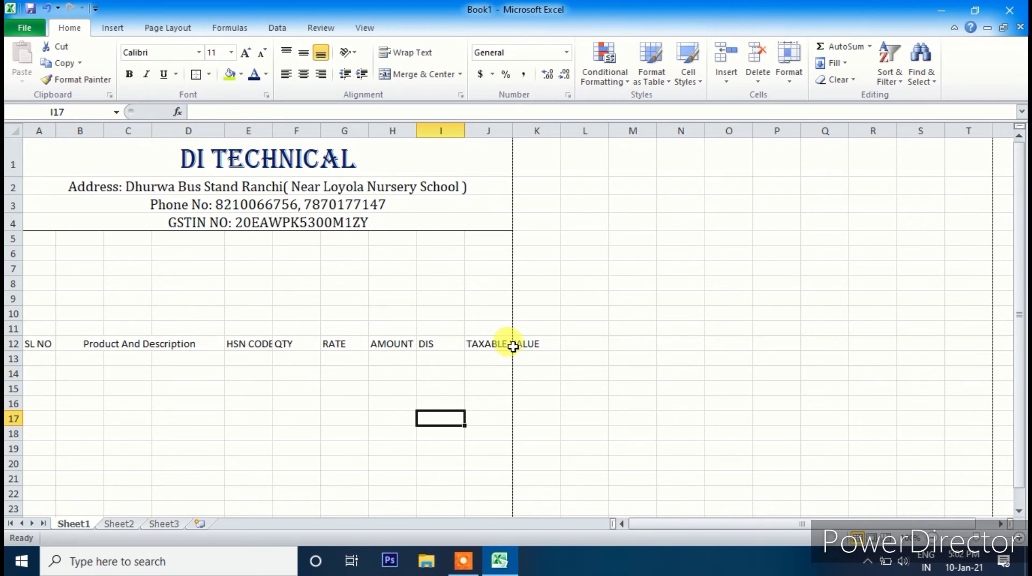
# - Narrow columns D and I slightly, then make column D a little wider again
pyautogui.click(282, 131)
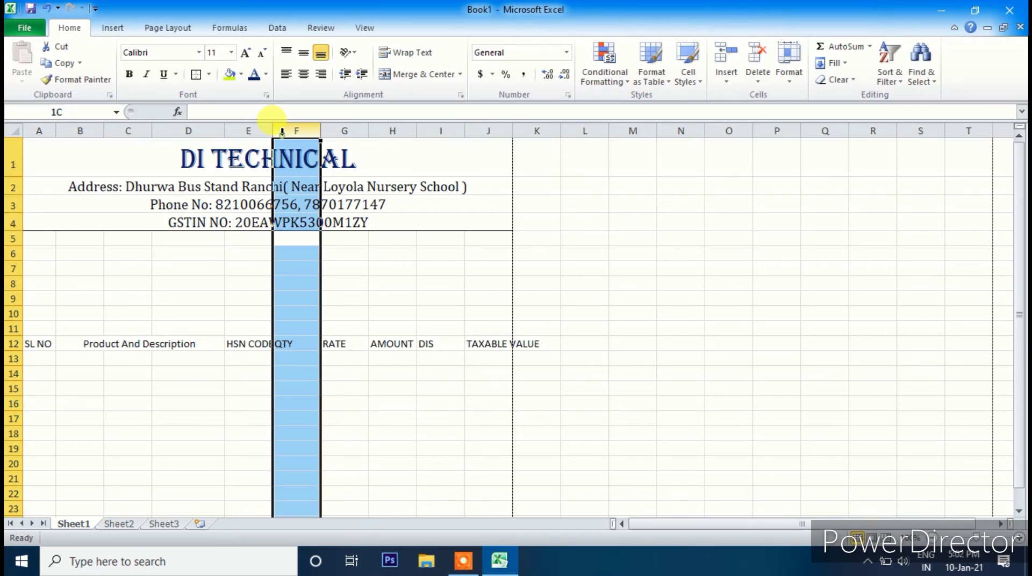
pyautogui.click(161, 131)
pyautogui.moveTo(224, 132); pyautogui.dragTo(210, 135)
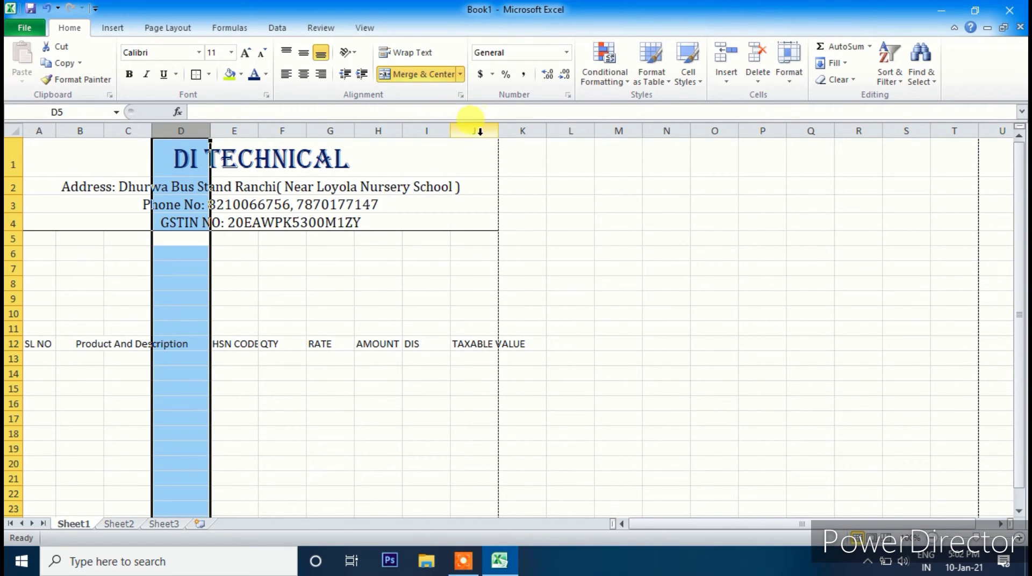
pyautogui.click(437, 131)
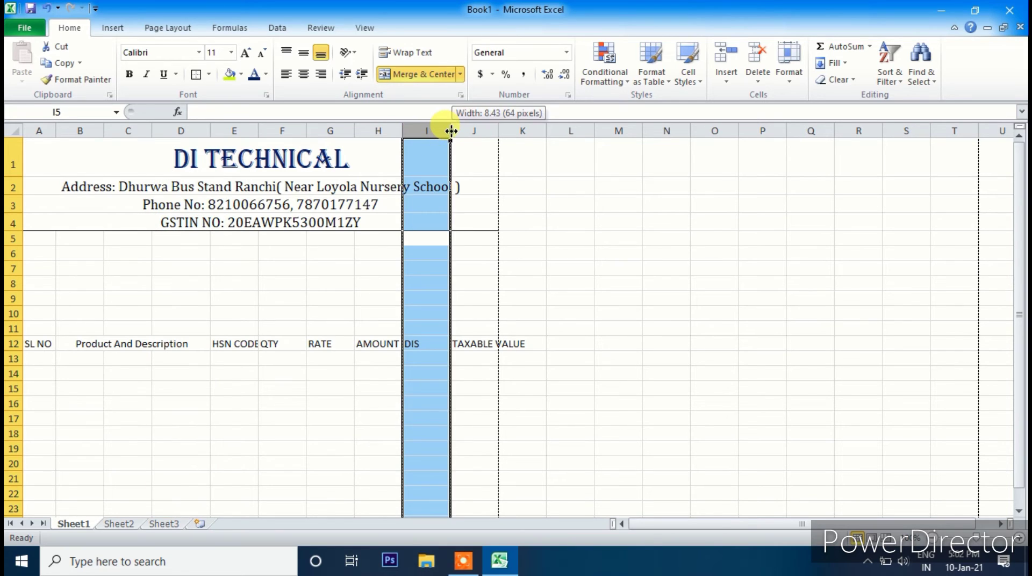
pyautogui.moveTo(451, 131); pyautogui.dragTo(444, 131)
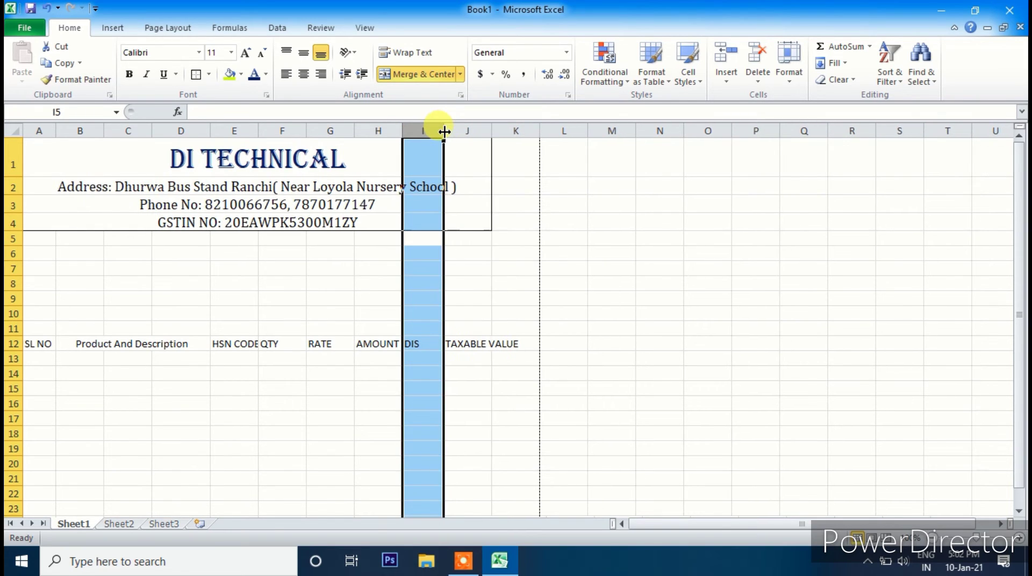
pyautogui.click(517, 372)
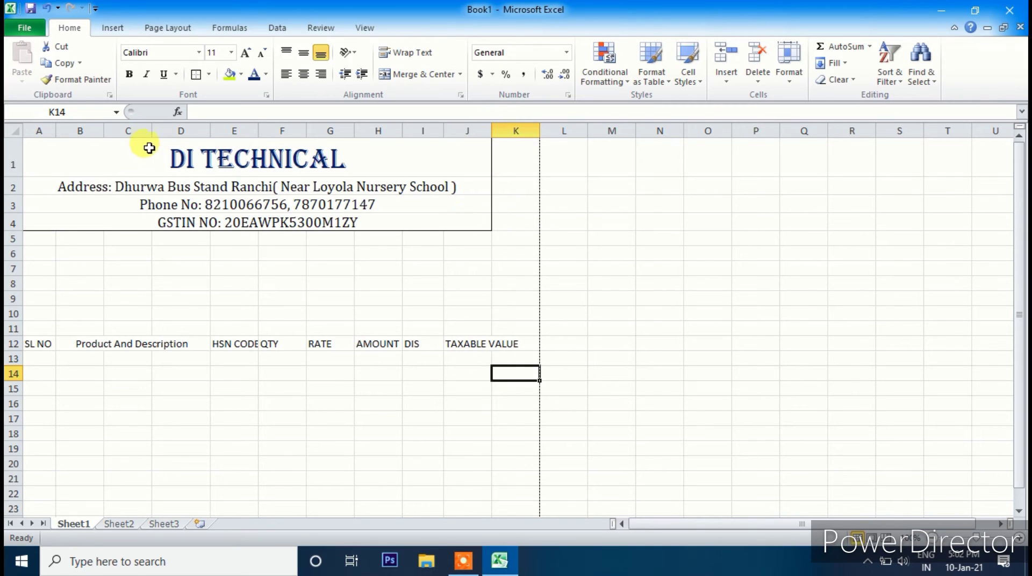
pyautogui.click(162, 131)
pyautogui.moveTo(206, 130); pyautogui.dragTo(222, 128)
# - Wrap TAXABLE VALUE and centre the A12:J12 headers horizontally and vertically
pyautogui.click(477, 344)
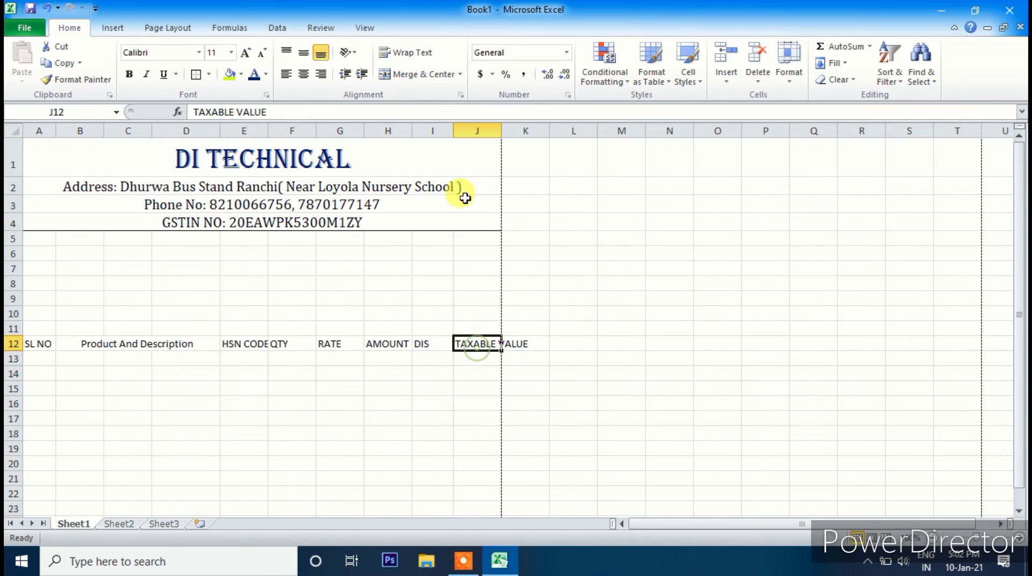
pyautogui.click(412, 53)
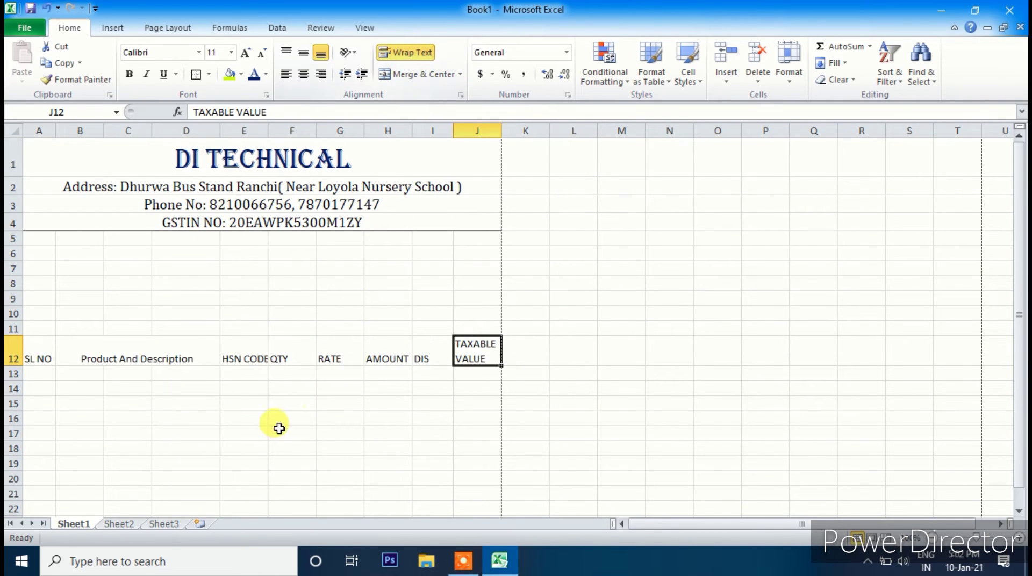
pyautogui.moveTo(464, 353); pyautogui.dragTo(32, 359)
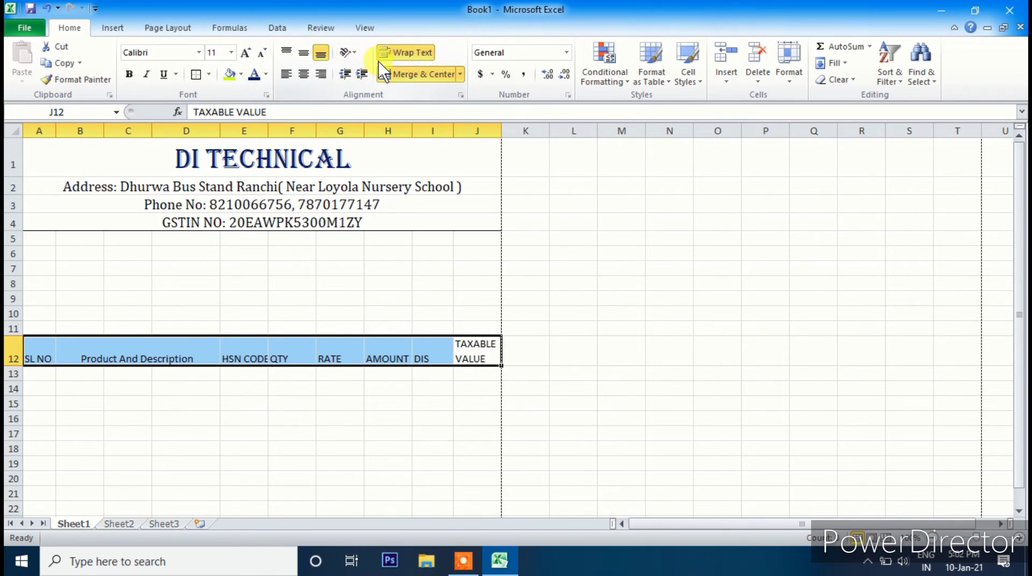
pyautogui.click(304, 75)
pyautogui.click(304, 54)
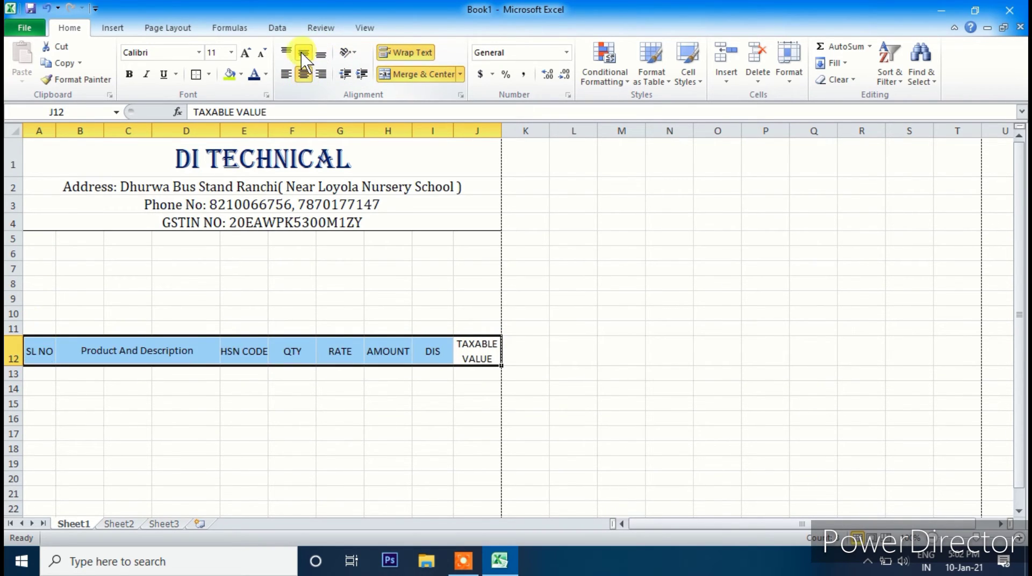
pyautogui.click(389, 418)
# - Fill the header row A12:J12 with lime green
pyautogui.click(53, 352)
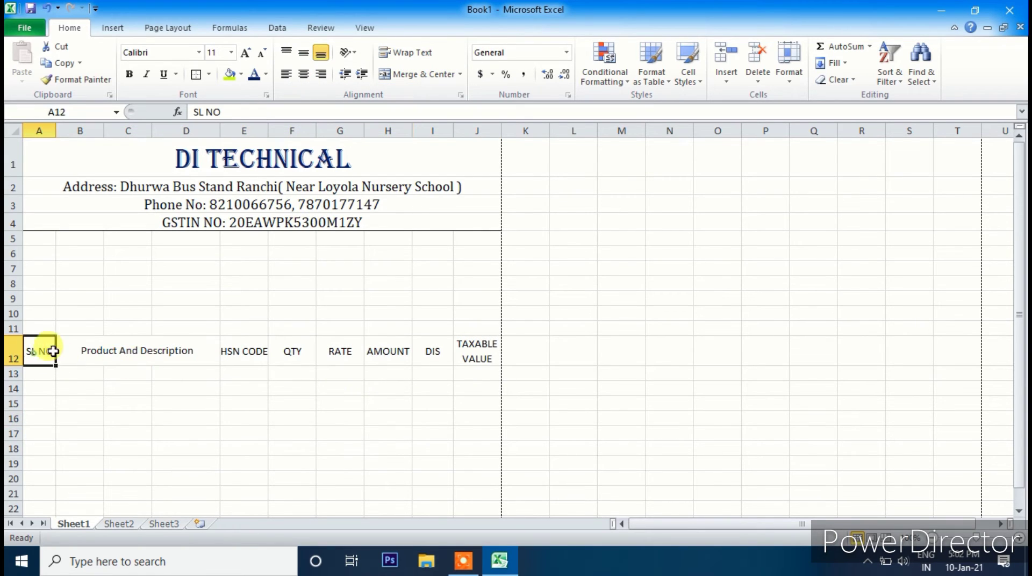
pyautogui.moveTo(53, 352); pyautogui.dragTo(477, 350)
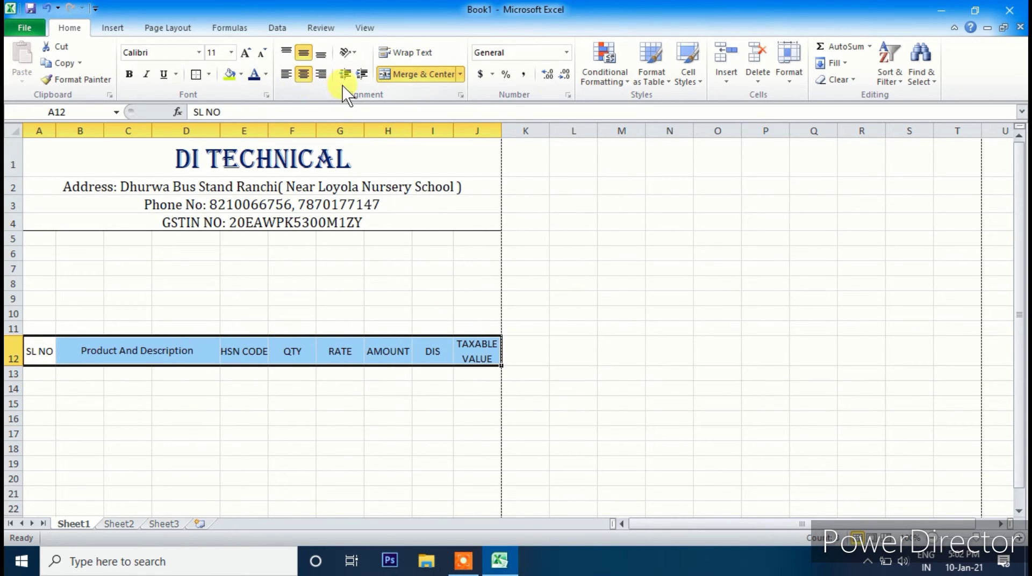
pyautogui.click(241, 75)
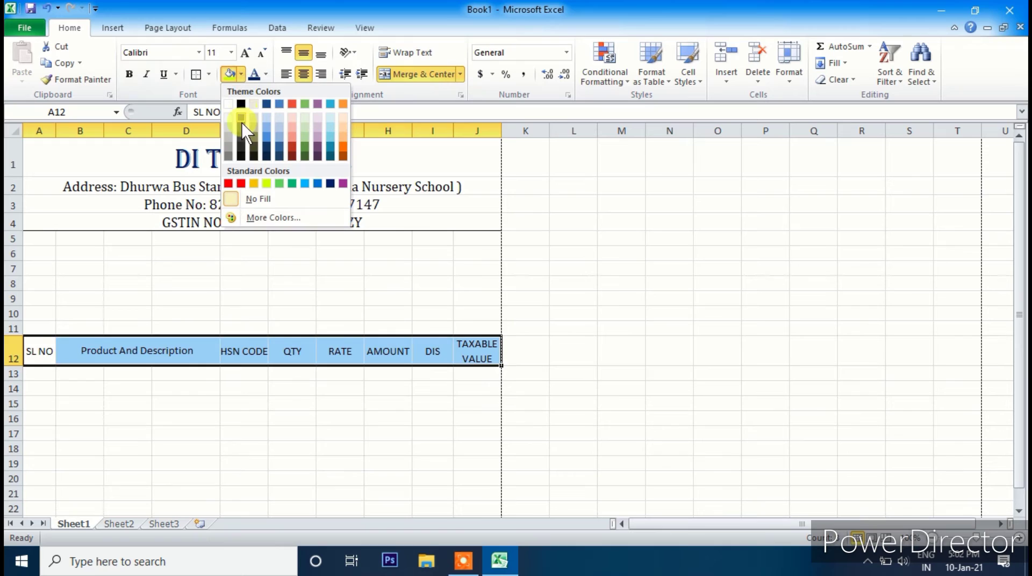
pyautogui.click(268, 185)
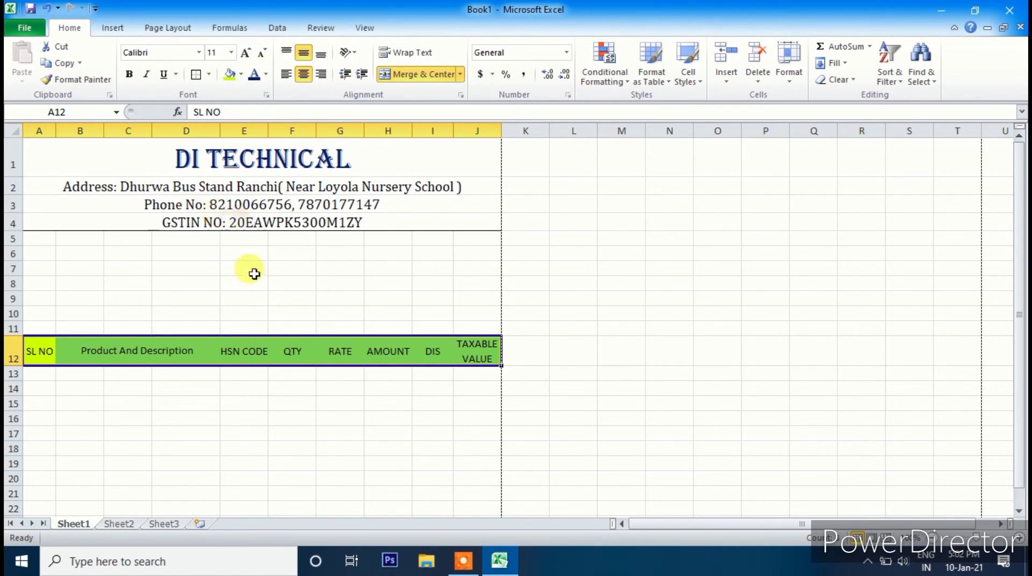
pyautogui.click(326, 444)
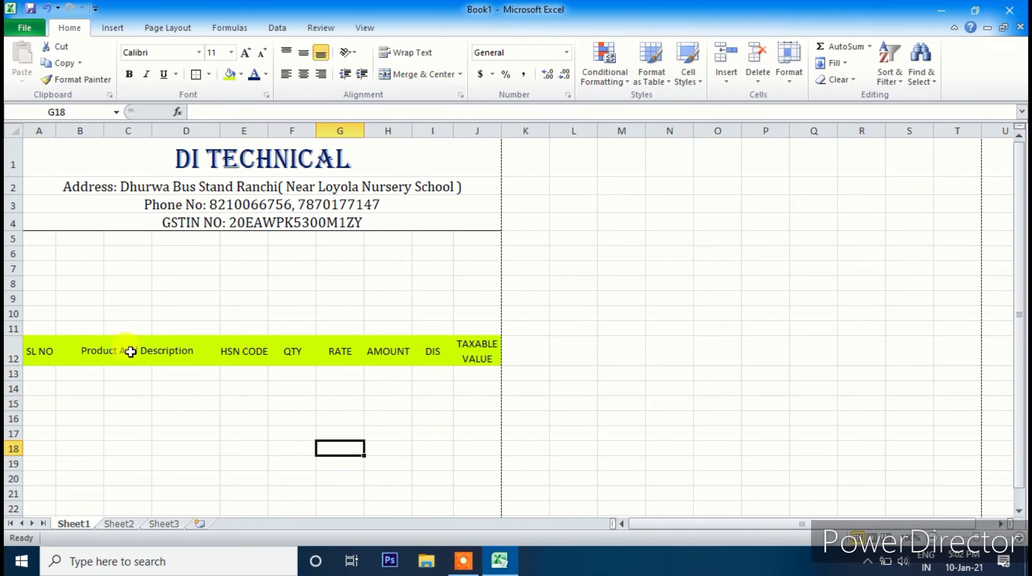
# - Apply All Borders to every header cell in A12:J12
pyautogui.moveTo(43, 349); pyautogui.dragTo(473, 350)
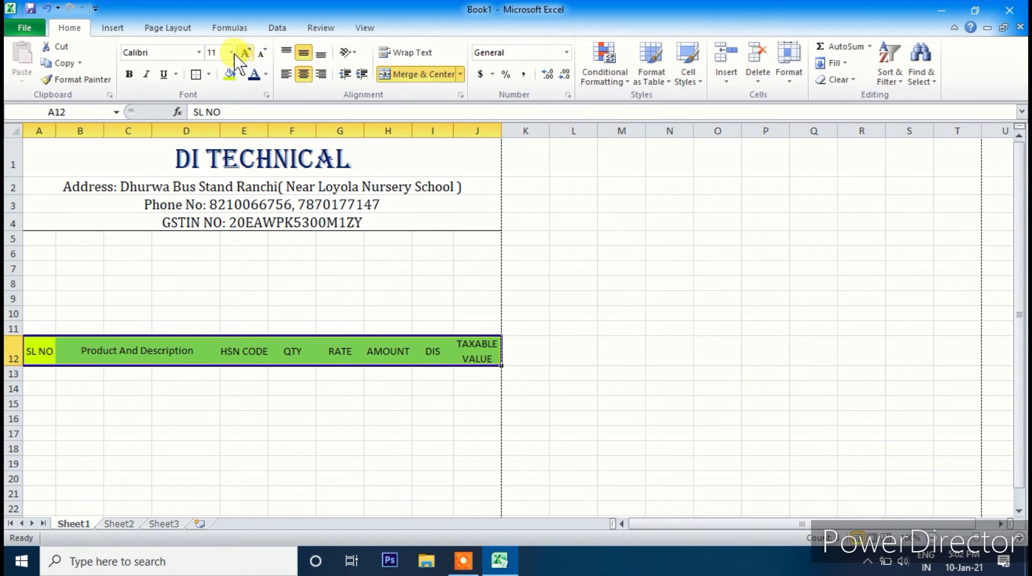
pyautogui.click(209, 75)
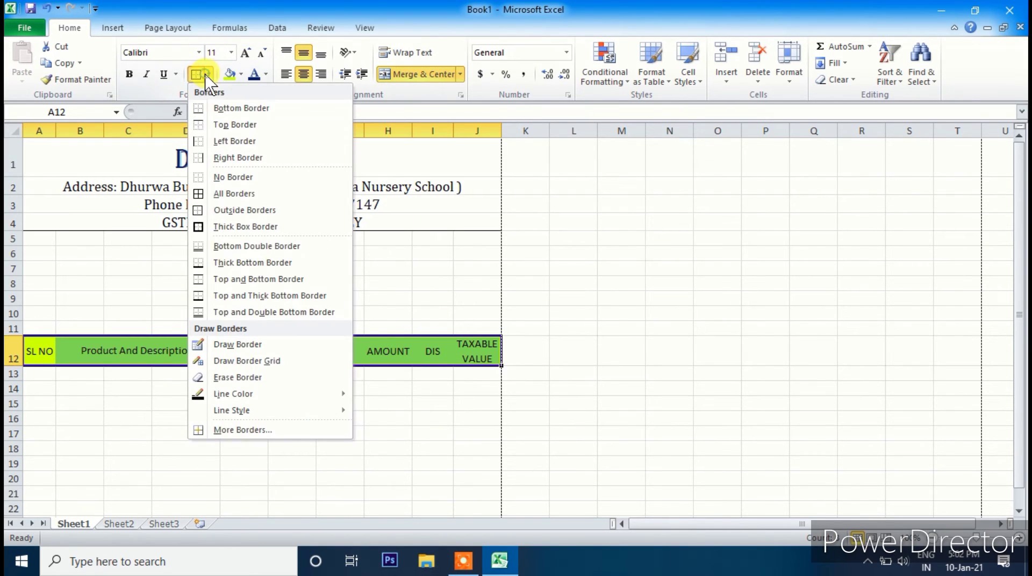
pyautogui.click(209, 192)
pyautogui.click(293, 458)
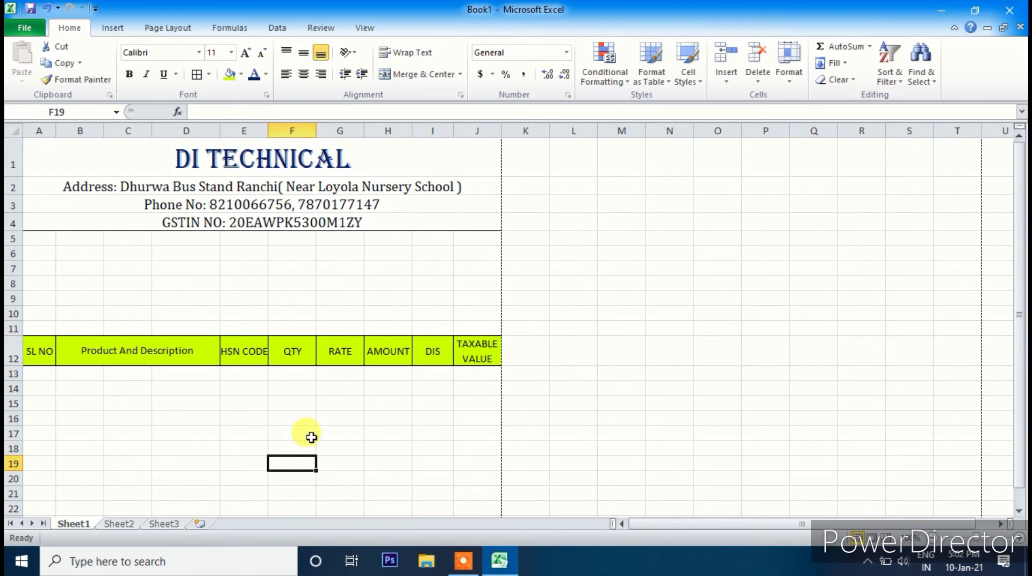
pyautogui.scroll(-1, 315, 422)
pyautogui.scroll(-1, 323, 412)
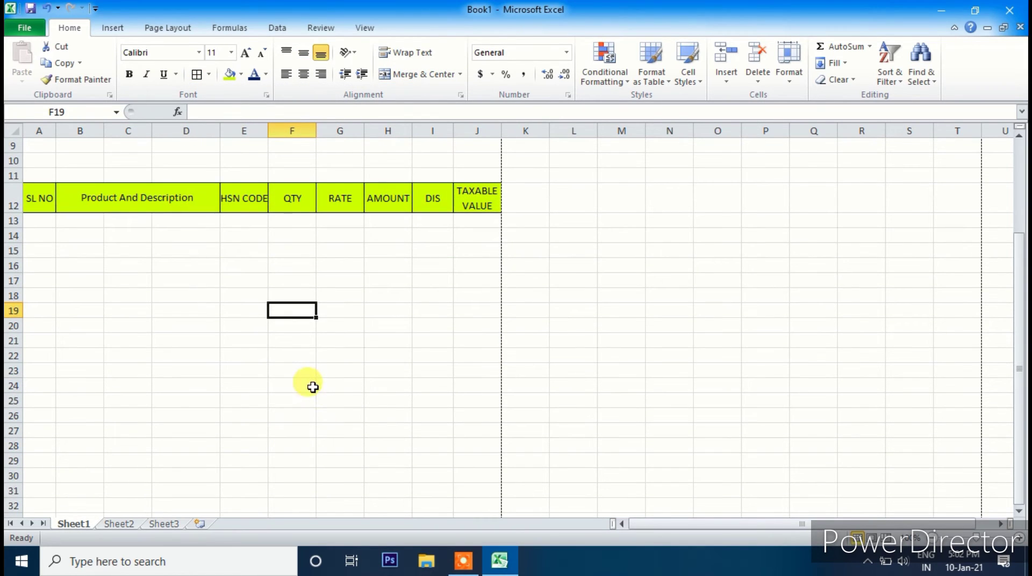
# - Number the item rows 1 to 10 in A13:A22 using a fill series
pyautogui.click(44, 223)
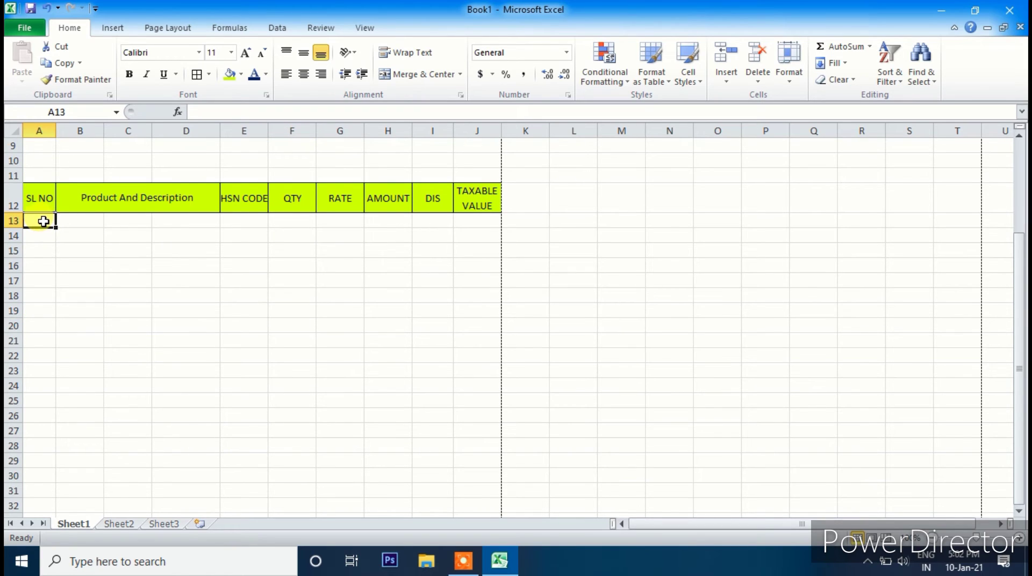
pyautogui.moveTo(69, 224); pyautogui.dragTo(181, 233)
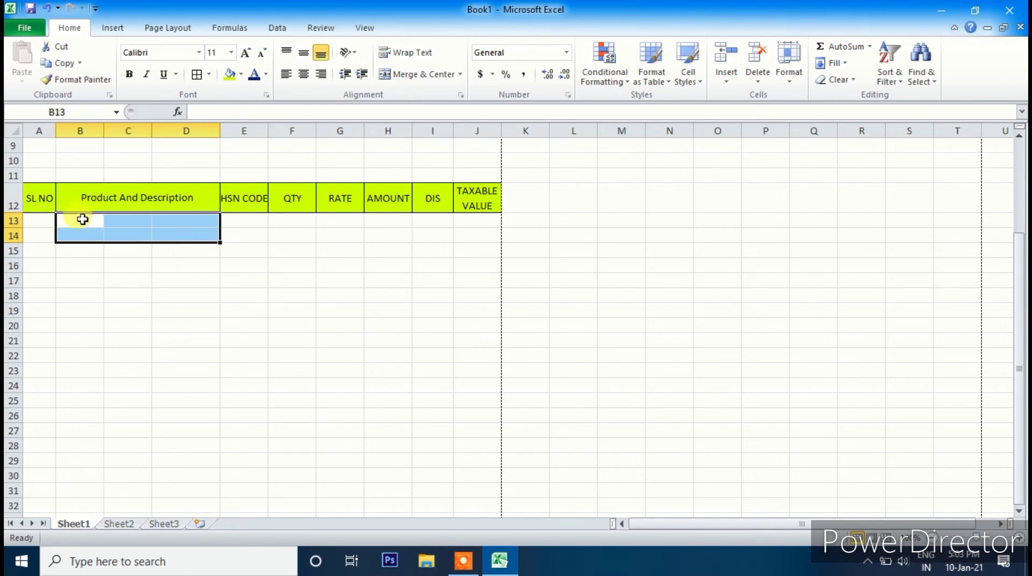
pyautogui.click(42, 224)
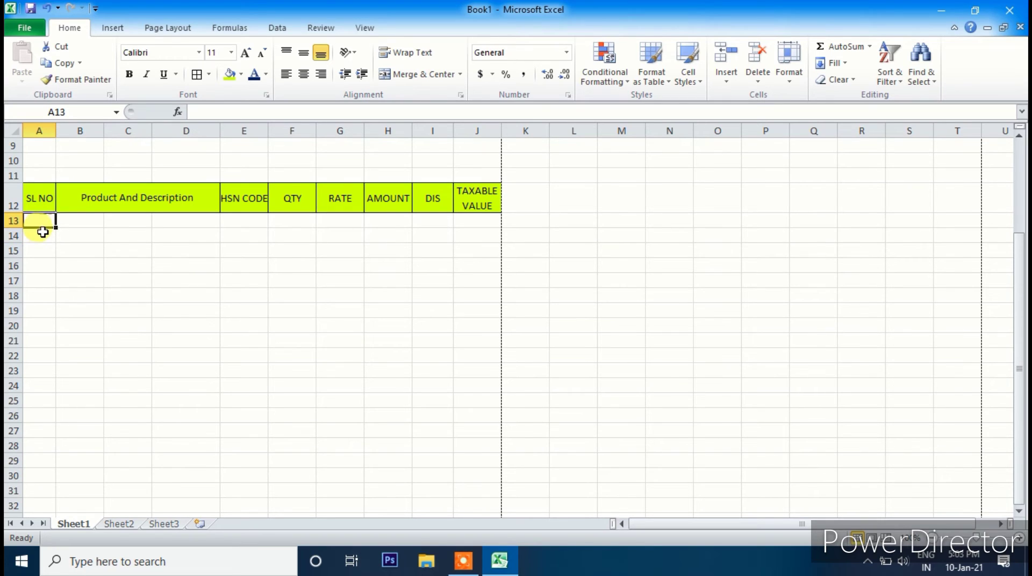
pyautogui.write('1')
pyautogui.press('Return')
pyautogui.write('2')
pyautogui.press('Return')
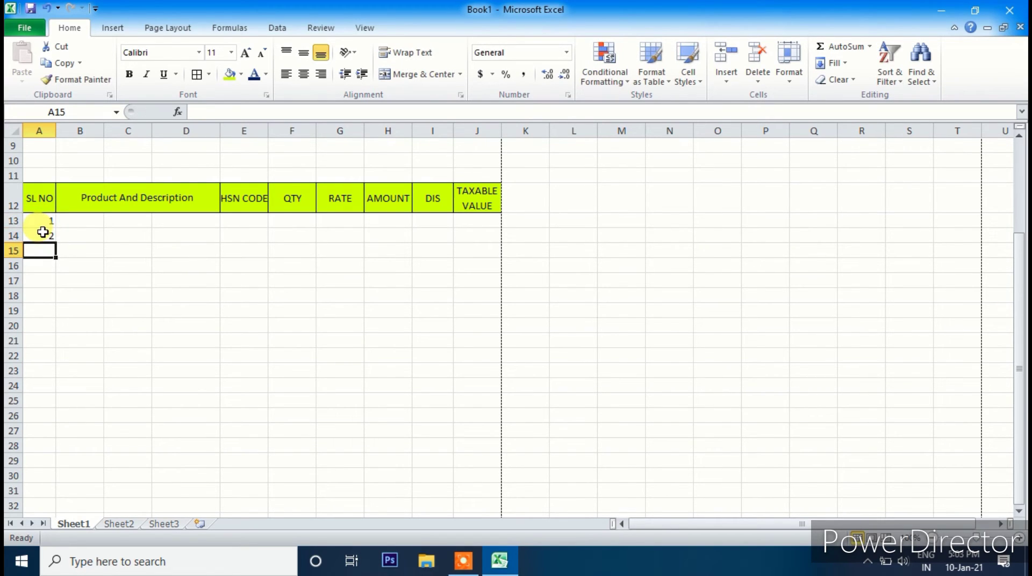
pyautogui.moveTo(50, 218); pyautogui.dragTo(58, 369)
pyautogui.click(123, 328)
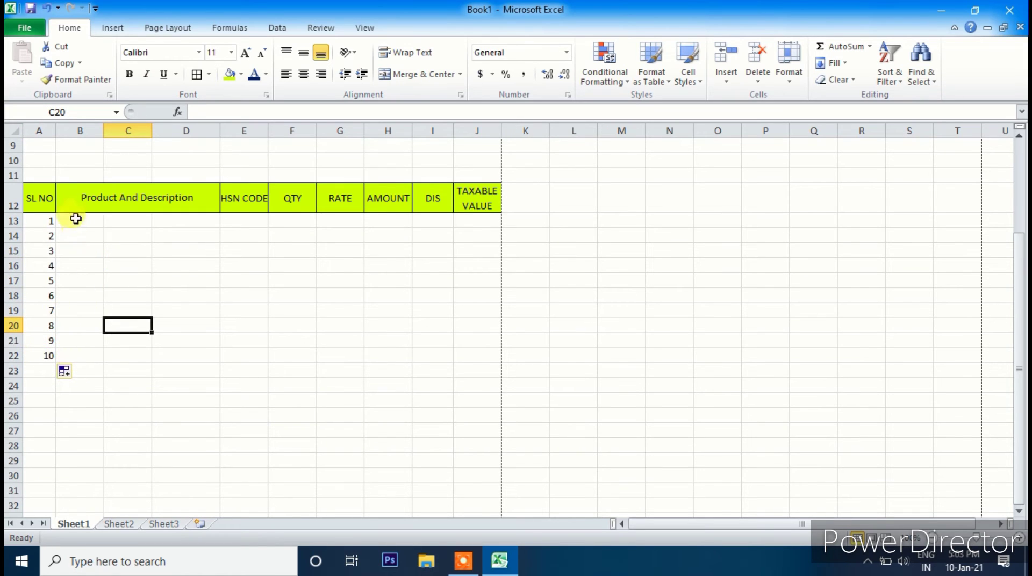
# - Merge B13:D22 across so each row has one description cell
pyautogui.moveTo(75, 219); pyautogui.dragTo(195, 356)
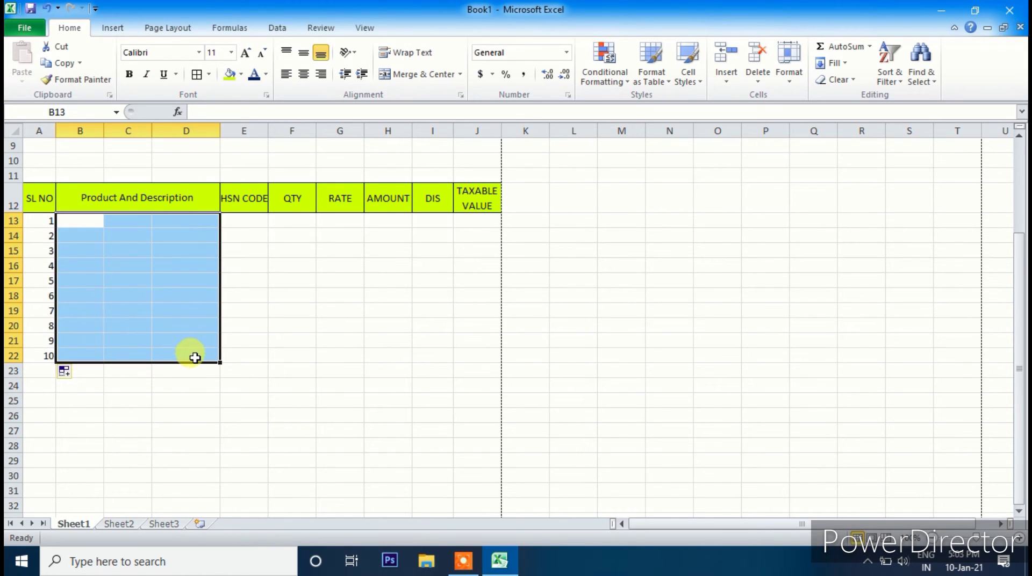
pyautogui.click(461, 75)
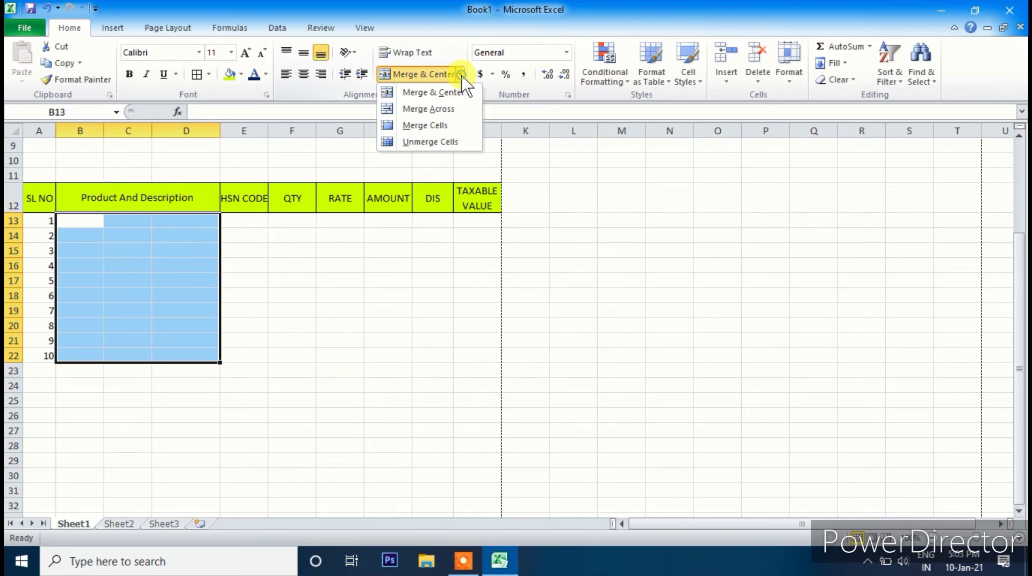
pyautogui.click(418, 110)
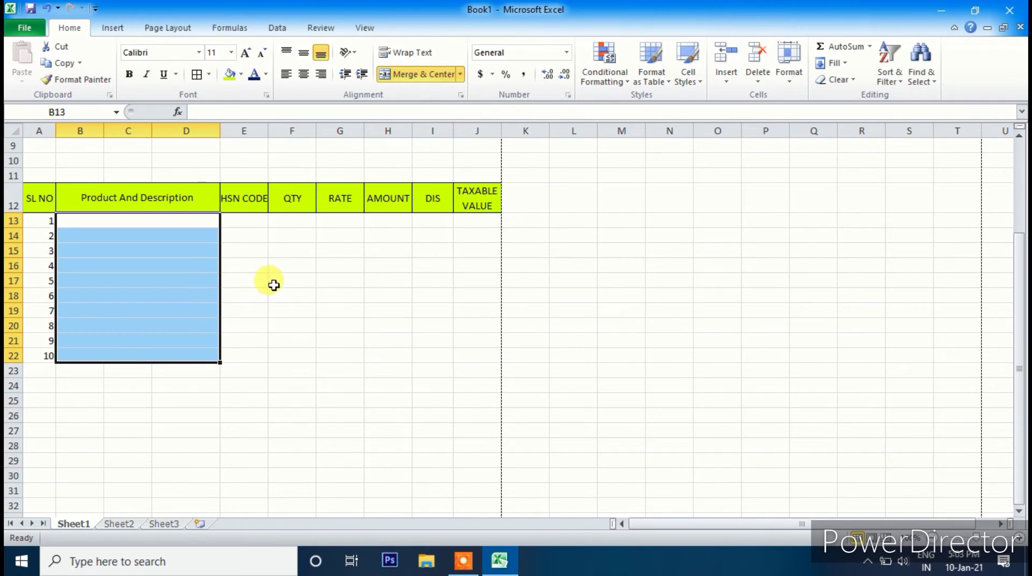
pyautogui.click(236, 307)
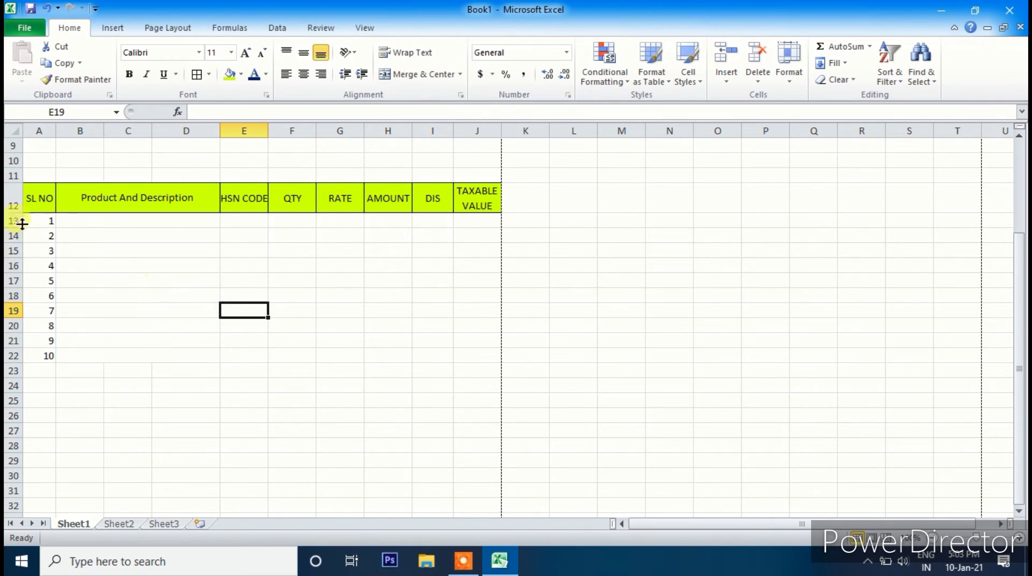
pyautogui.moveTo(42, 222); pyautogui.dragTo(481, 360)
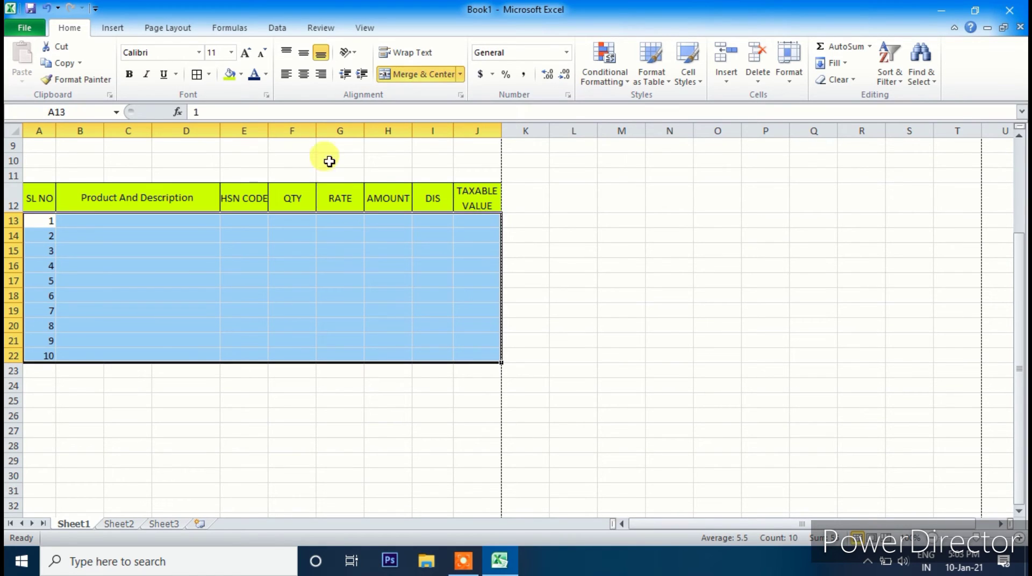
pyautogui.click(196, 74)
pyautogui.click(286, 411)
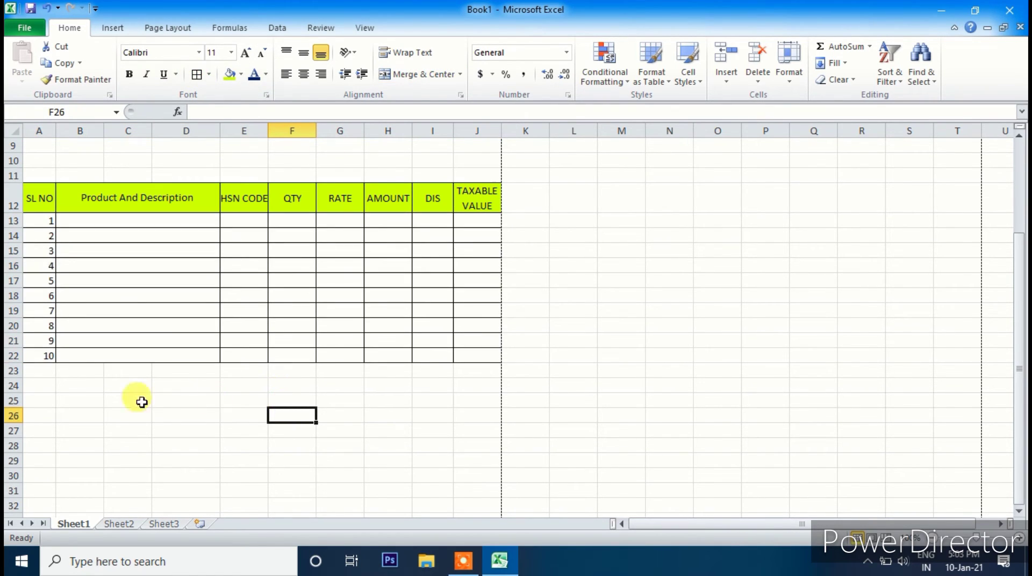
pyautogui.scroll(-7, 204, 376)
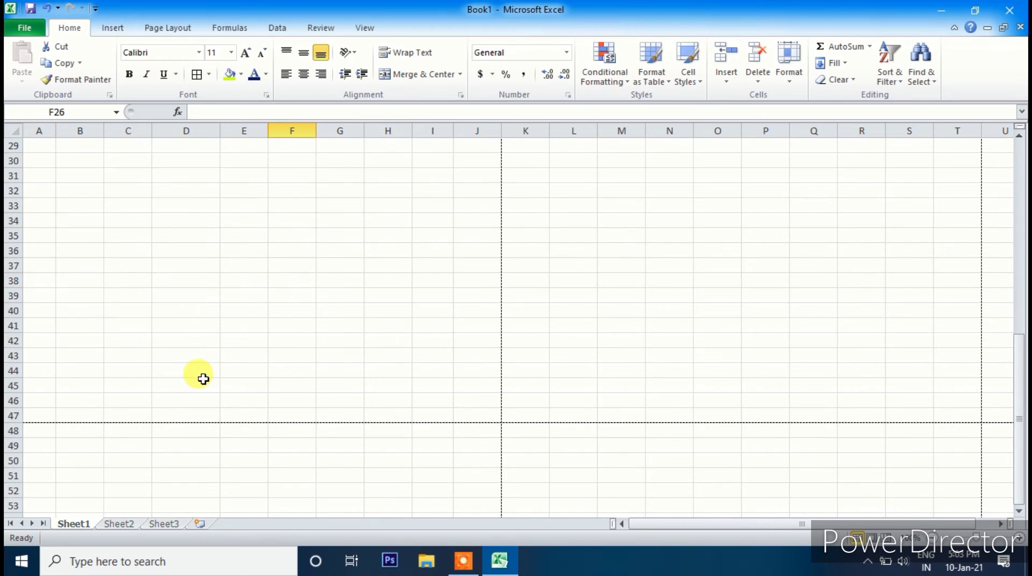
pyautogui.scroll(5, 204, 379)
pyautogui.scroll(-1, 201, 377)
pyautogui.moveTo(45, 204); pyautogui.dragTo(500, 322)
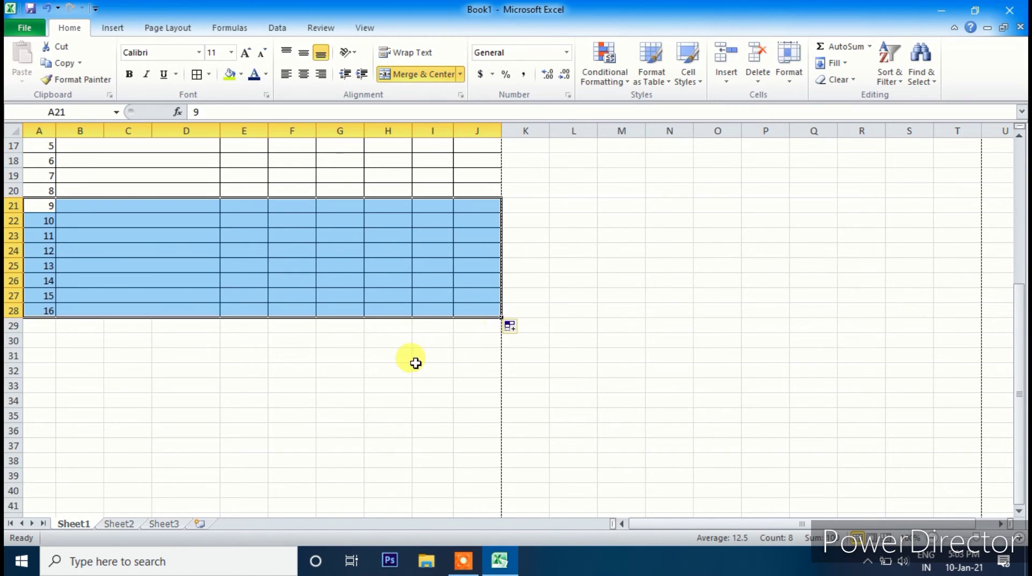
pyautogui.click(430, 371)
pyautogui.scroll(3, 161, 337)
pyautogui.scroll(-2, 164, 336)
pyautogui.scroll(-4, 164, 336)
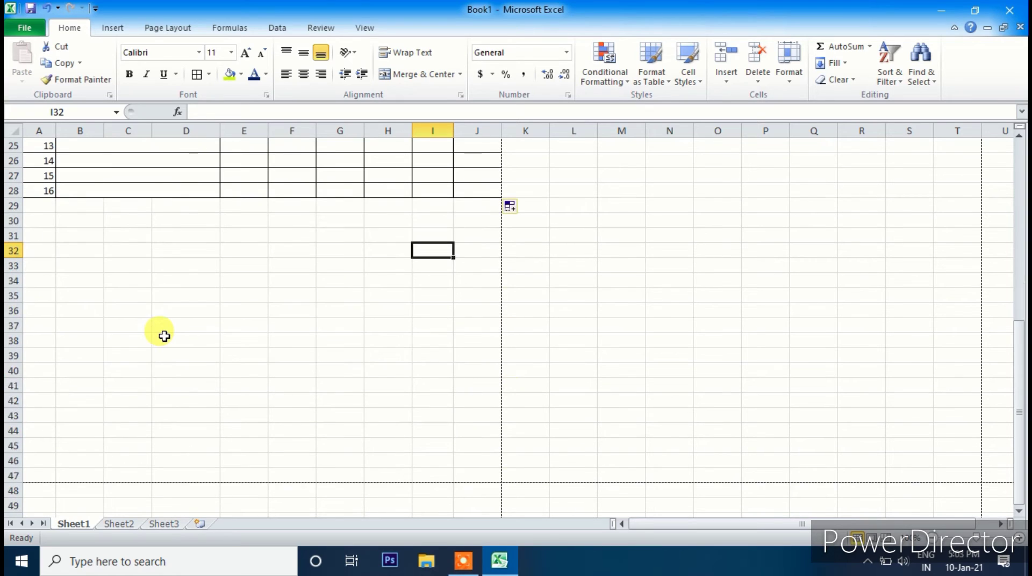
pyautogui.scroll(7, 58, 322)
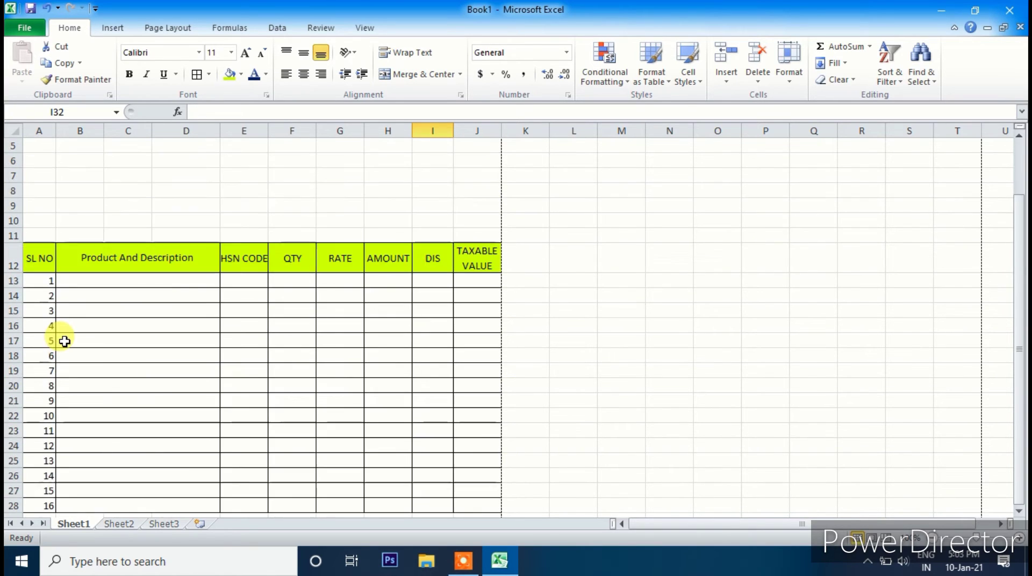
pyautogui.scroll(-3, 57, 344)
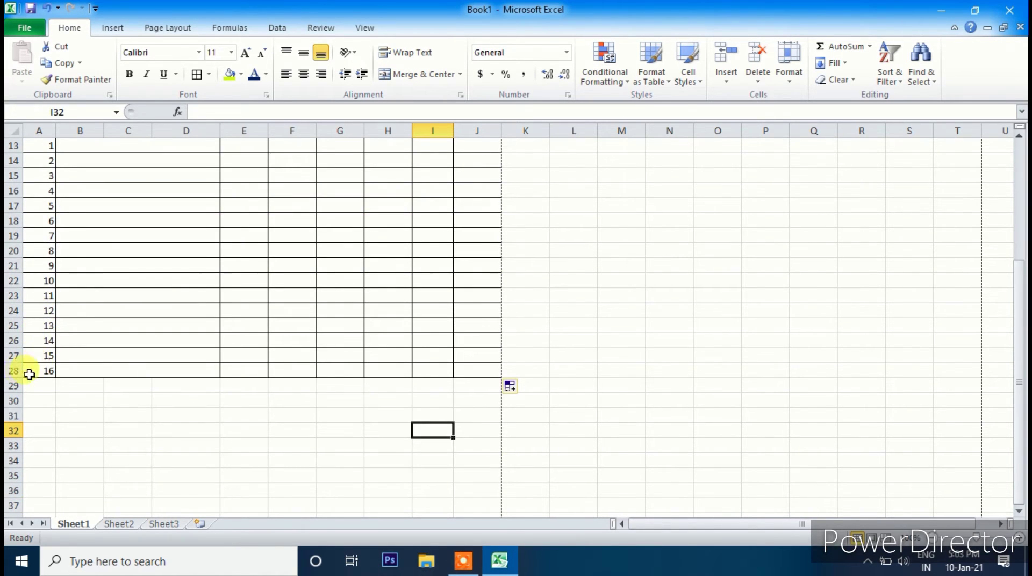
pyautogui.click(11, 371)
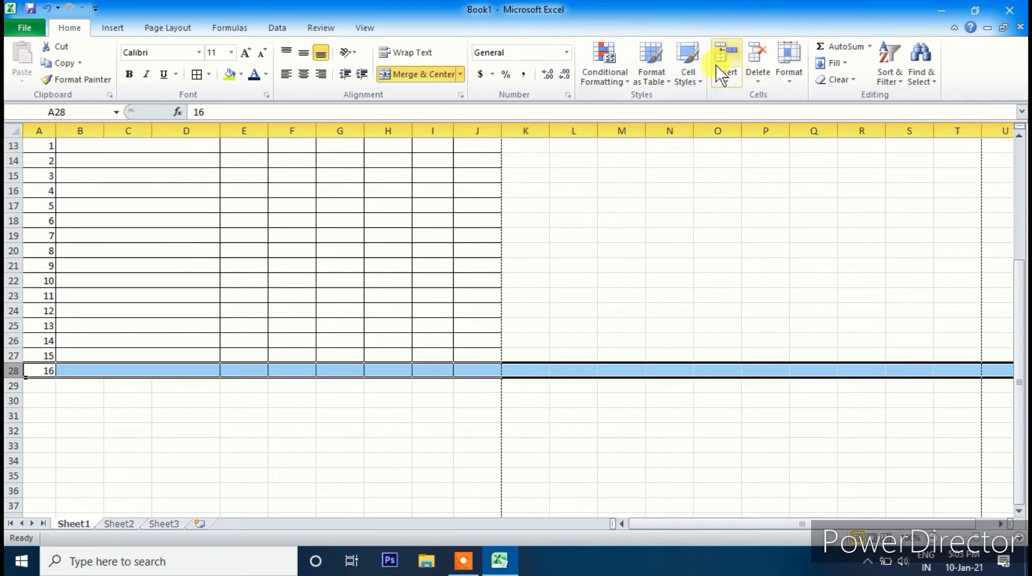
pyautogui.click(754, 57)
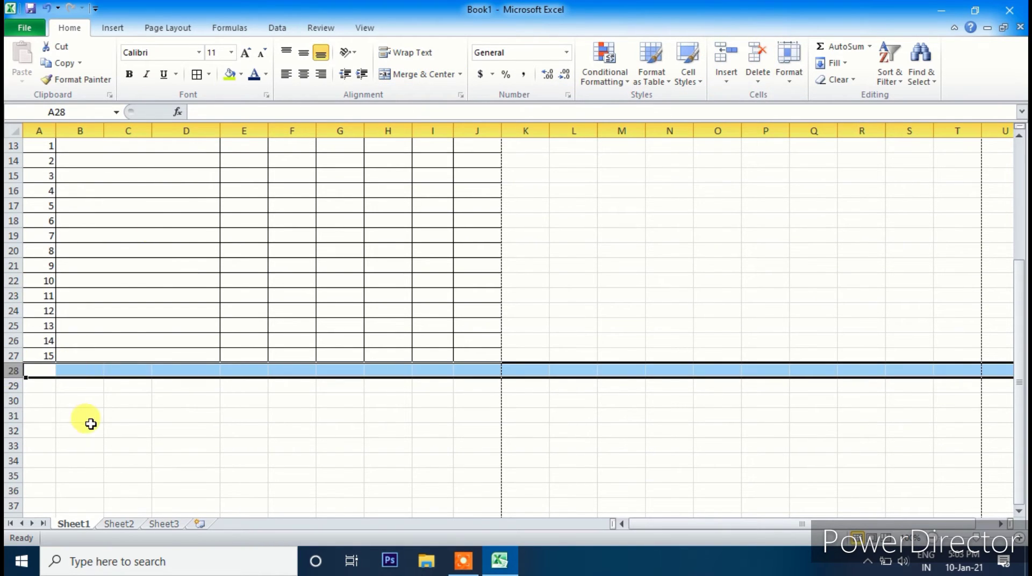
pyautogui.click(89, 424)
pyautogui.scroll(4, 58, 348)
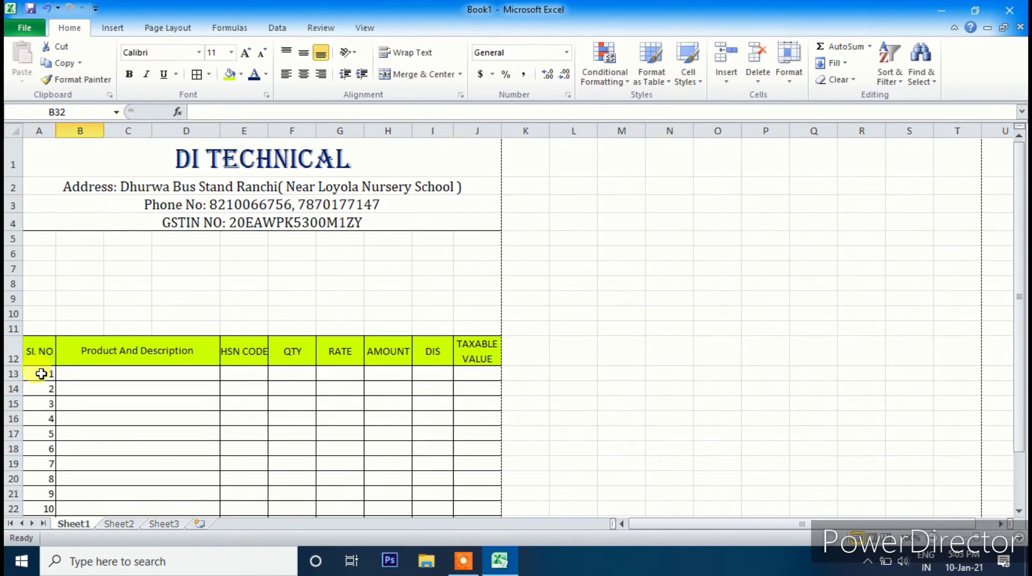
pyautogui.scroll(-2, 41, 373)
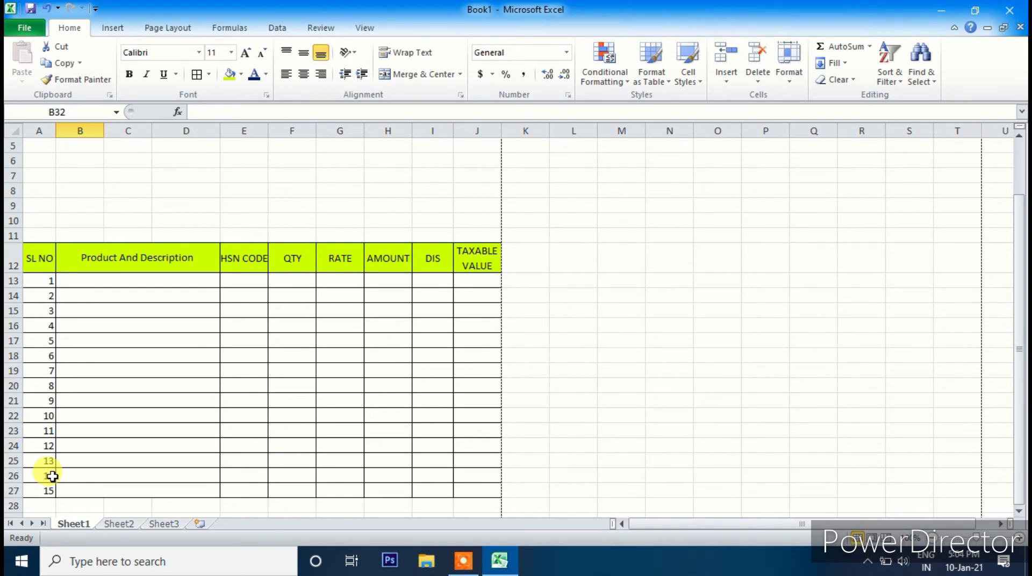
pyautogui.scroll(2, 268, 414)
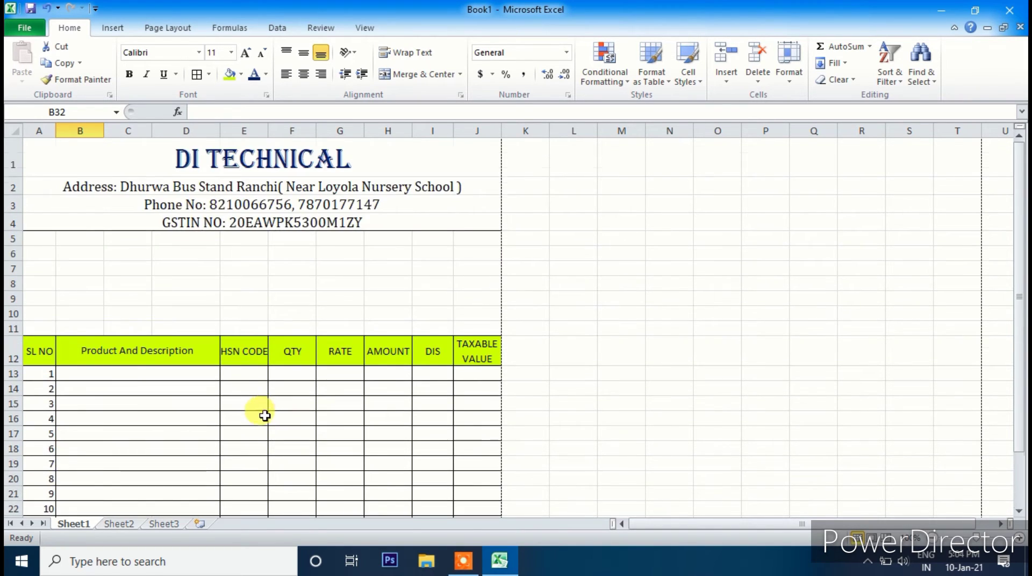
pyautogui.scroll(-5, 267, 412)
pyautogui.scroll(5, 337, 355)
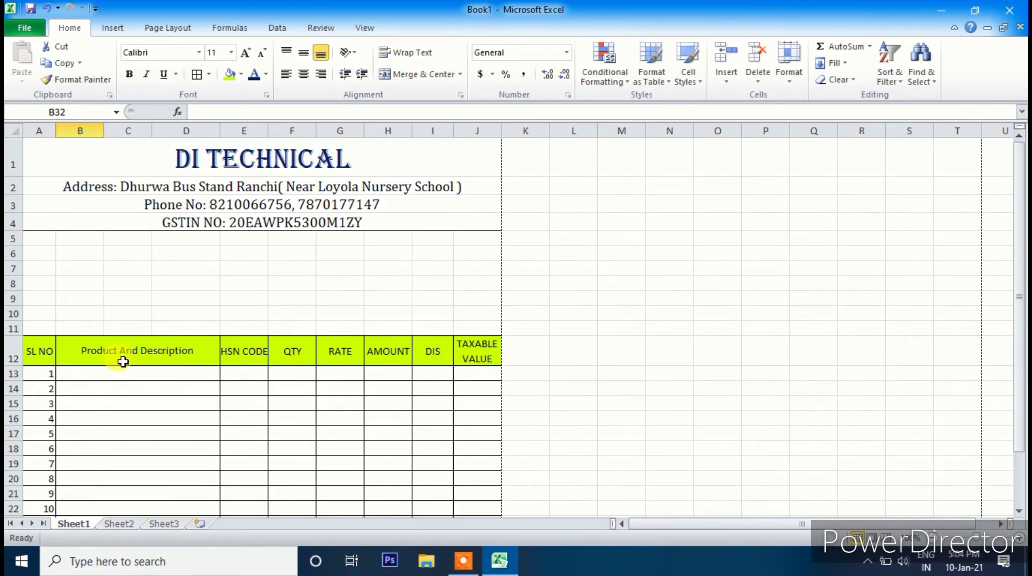
pyautogui.scroll(-2, 277, 391)
pyautogui.scroll(2, 291, 406)
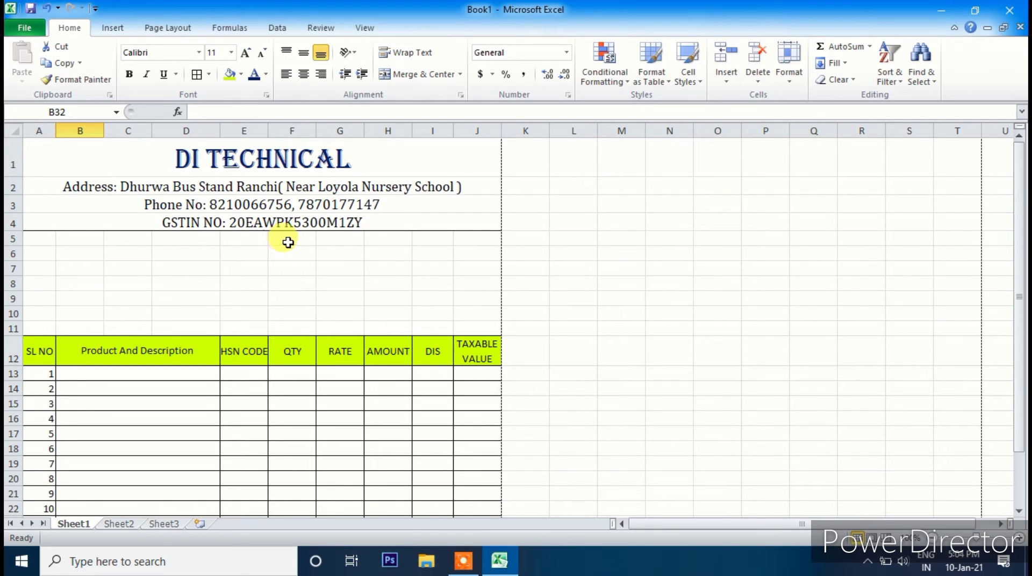
# - Merge F5:H5 into one cell and enter the label TO
pyautogui.moveTo(288, 243); pyautogui.dragTo(393, 245)
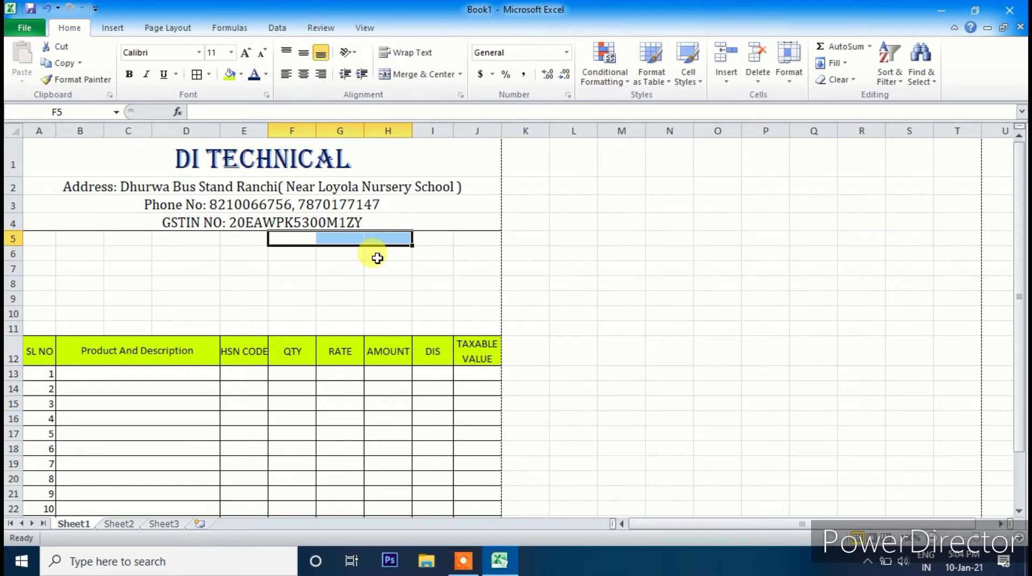
pyautogui.click(404, 76)
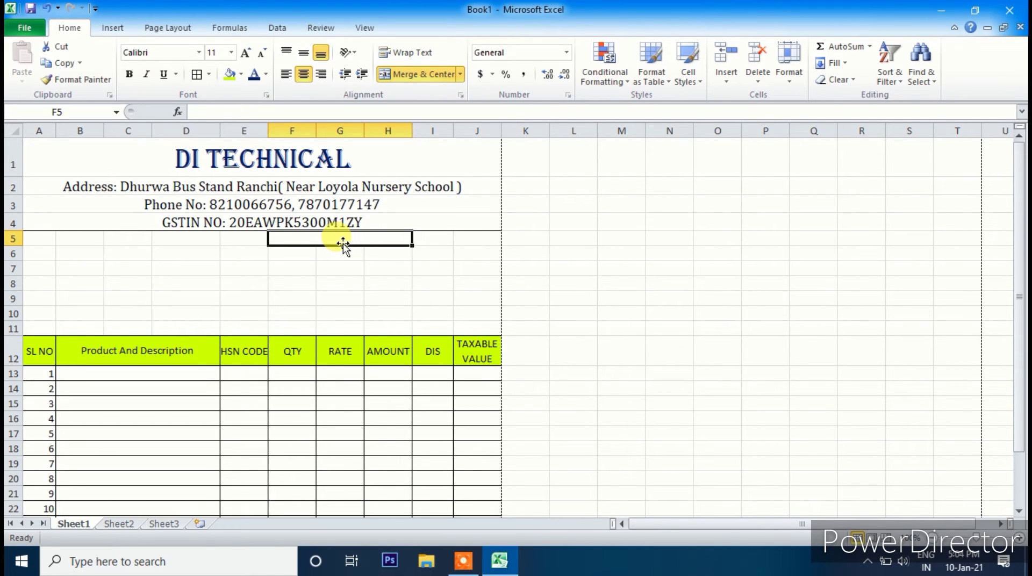
pyautogui.write('TO')
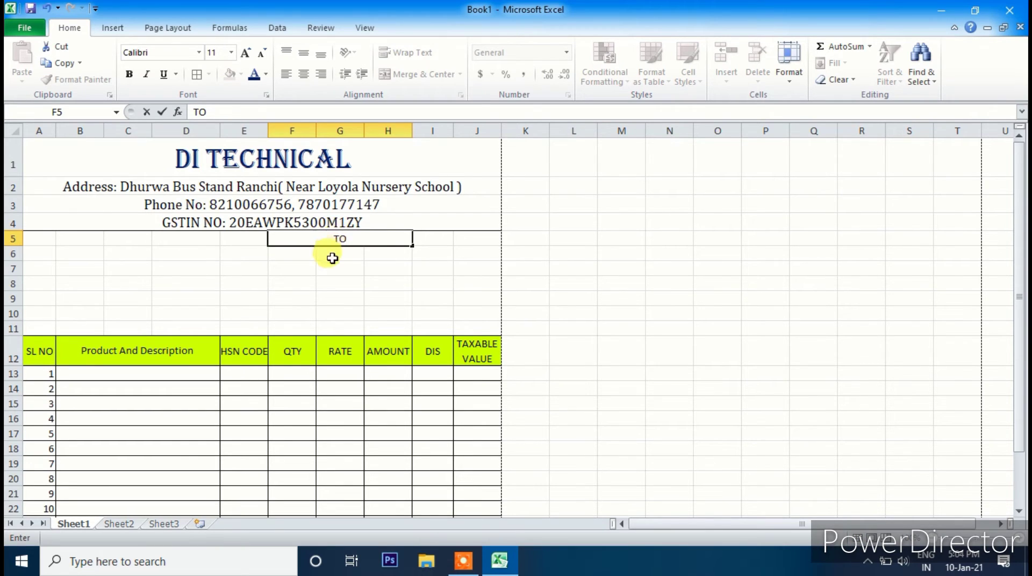
pyautogui.click(333, 254)
# - Format the TO label in Cambria, size 12, aligned left
pyautogui.click(306, 237)
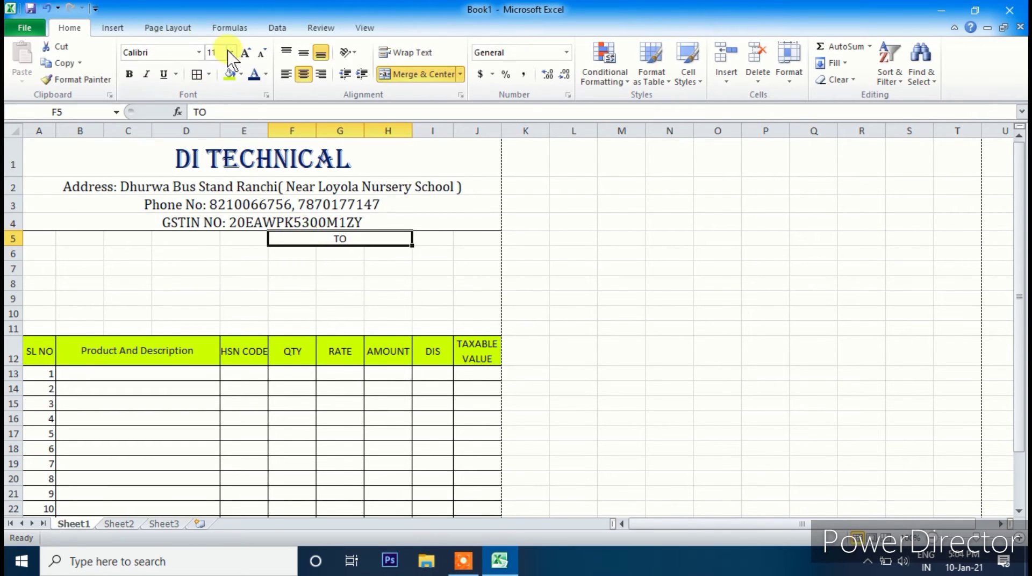
pyautogui.click(246, 53)
pyautogui.click(199, 52)
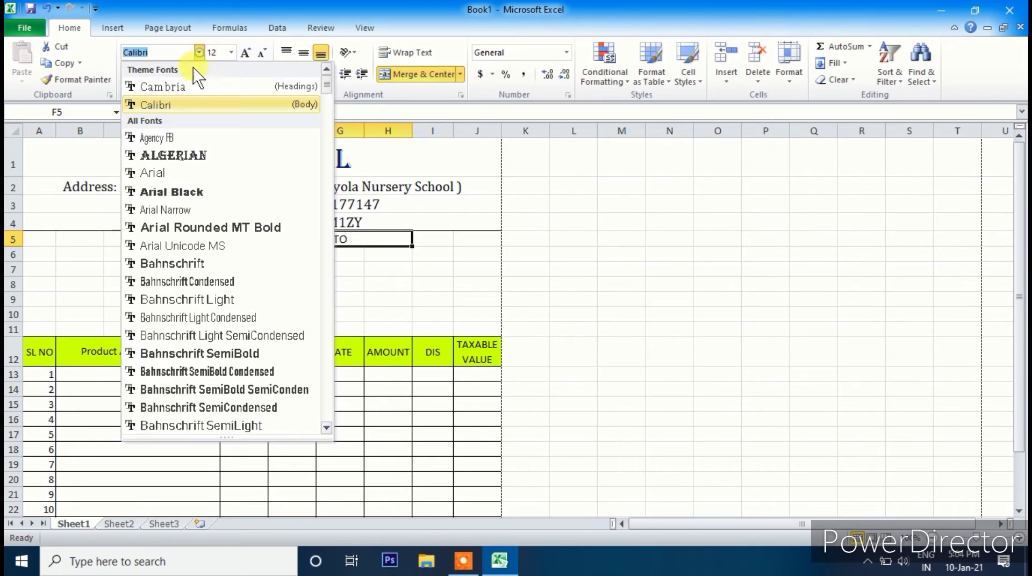
pyautogui.click(177, 88)
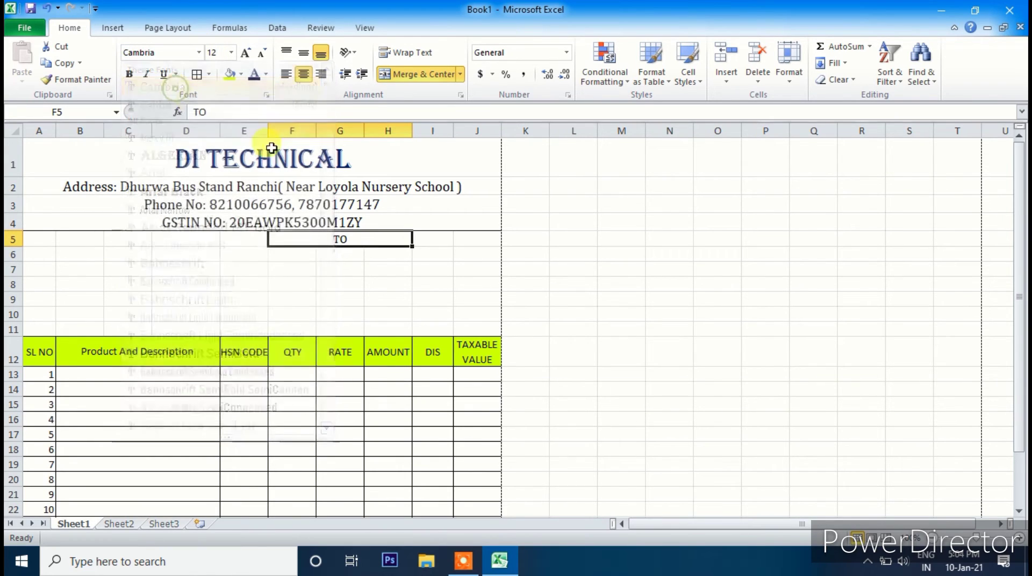
pyautogui.click(286, 74)
# - Reselect cells across rows 5–6 of the recipient block, ending on E5
pyautogui.click(318, 279)
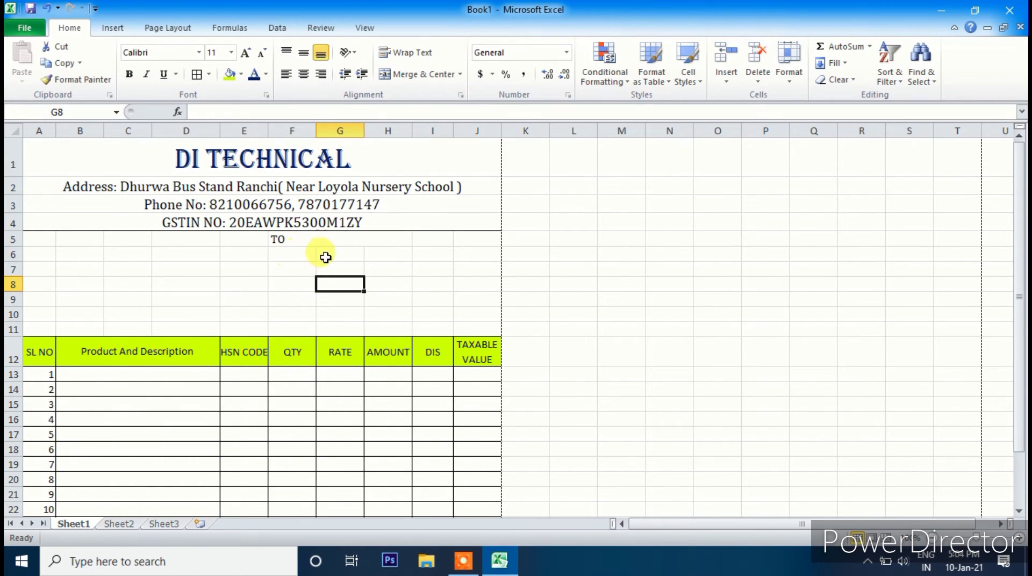
pyautogui.moveTo(318, 241); pyautogui.dragTo(466, 244)
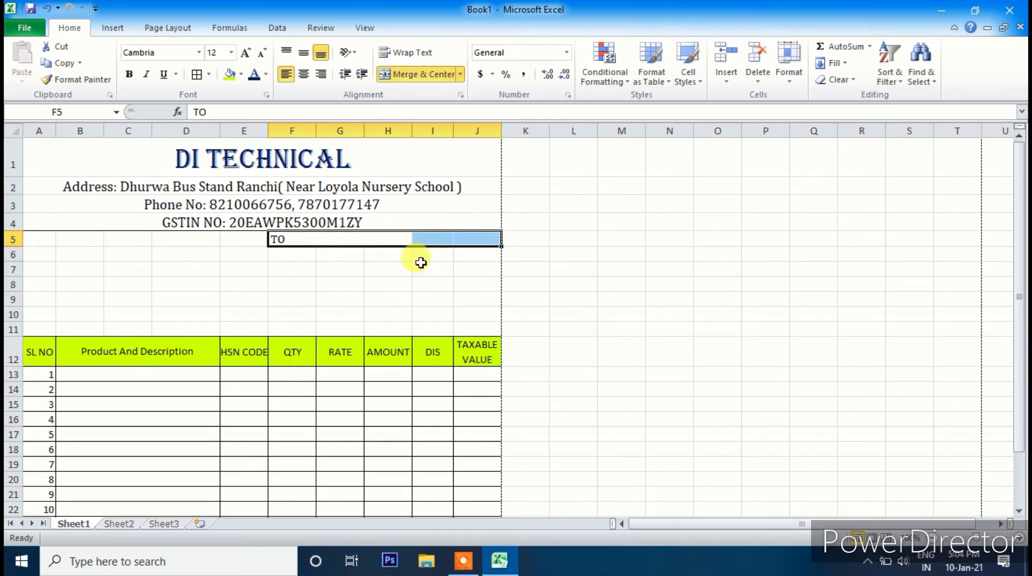
pyautogui.click(323, 267)
pyautogui.moveTo(298, 256); pyautogui.dragTo(275, 250)
pyautogui.click(273, 241)
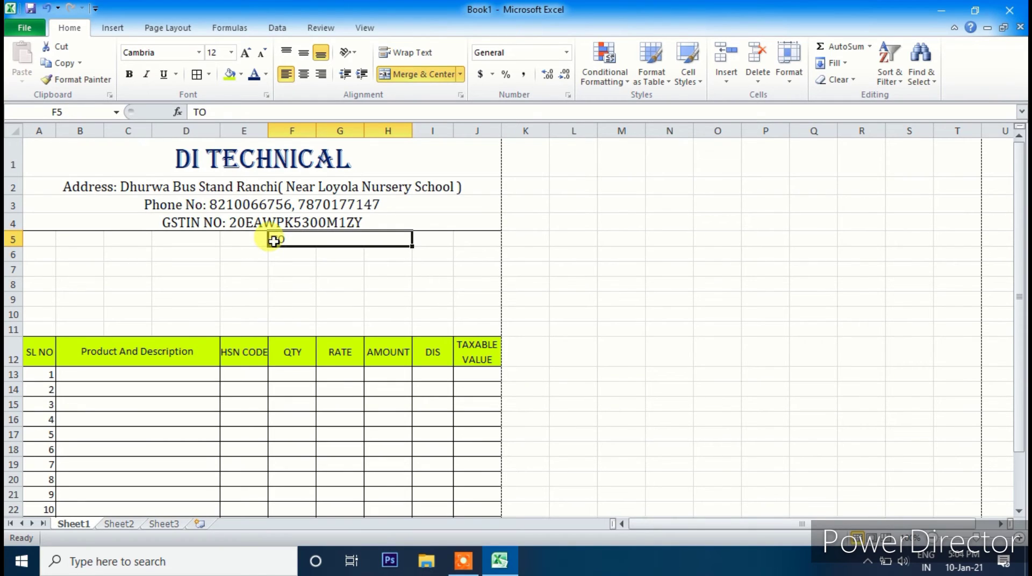
pyautogui.click(242, 241)
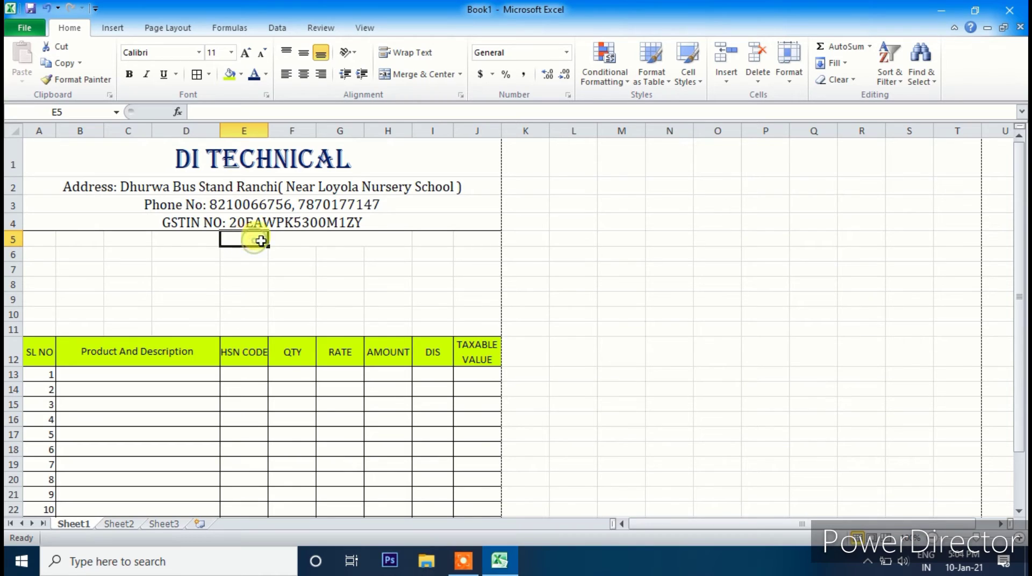
# - Enter TO, PARTY NAME, ADDRESS and GST NO: in F5:F8, then begin INVOICE NO: in A5
pyautogui.click(277, 241)
pyautogui.write('TO')
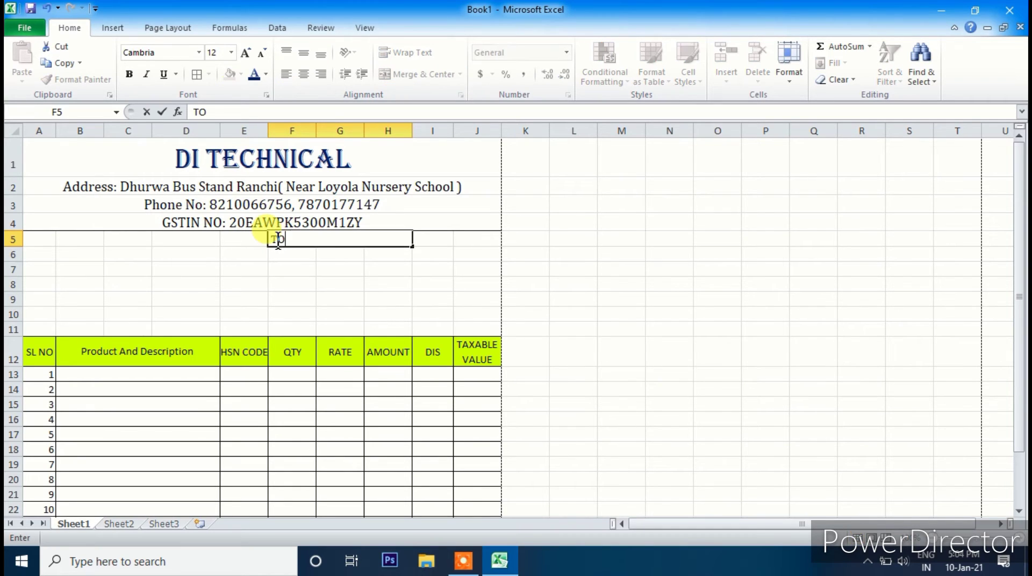
pyautogui.click(272, 251)
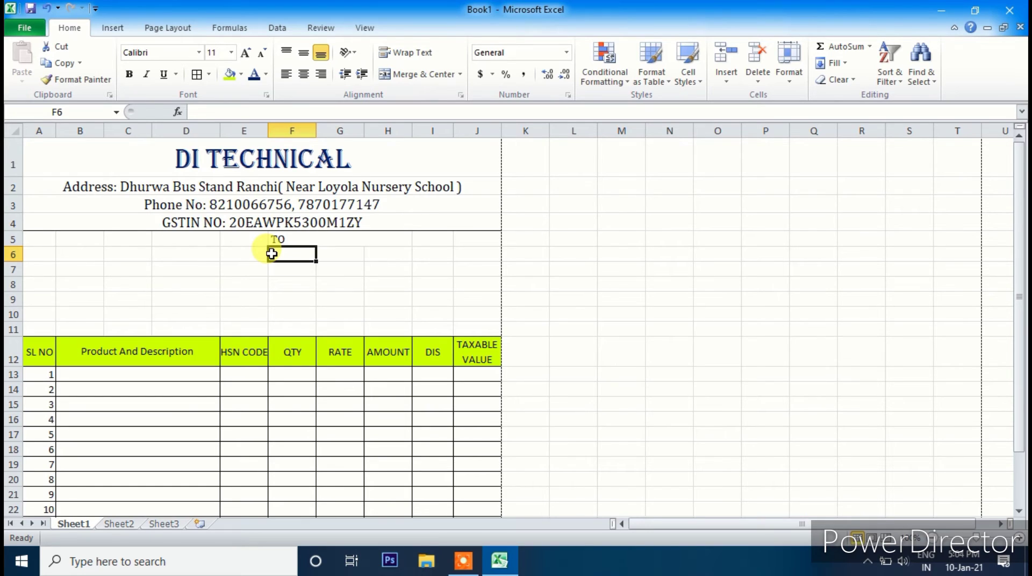
pyautogui.write('NAME')
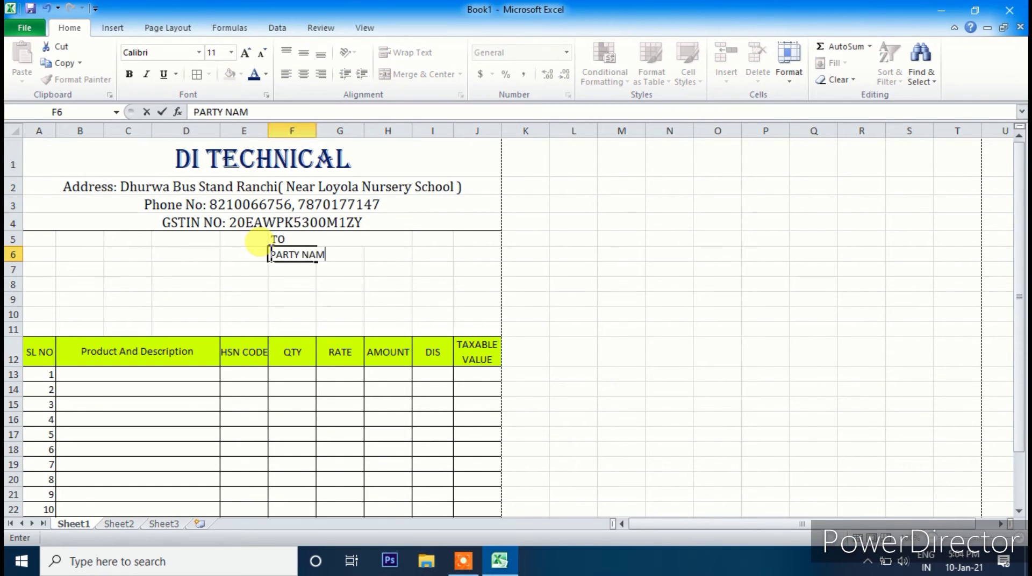
pyautogui.click(341, 295)
pyautogui.click(288, 270)
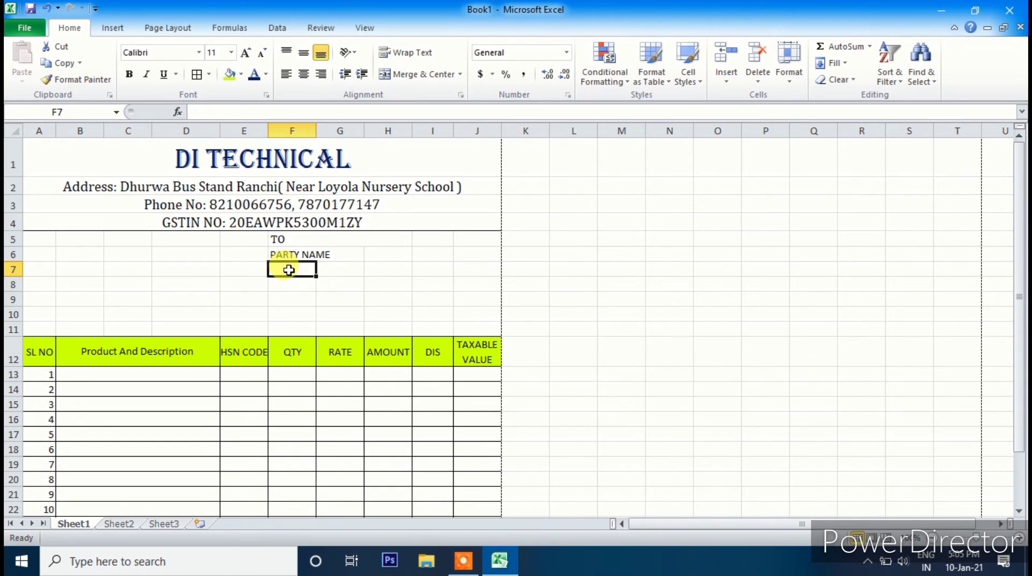
pyautogui.write('ADDRESS')
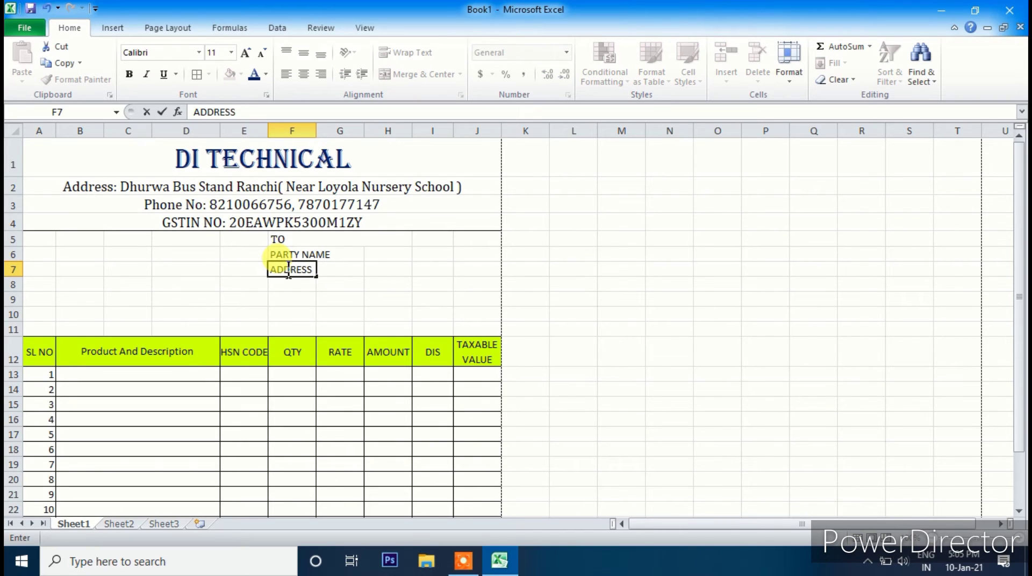
pyautogui.press('Return')
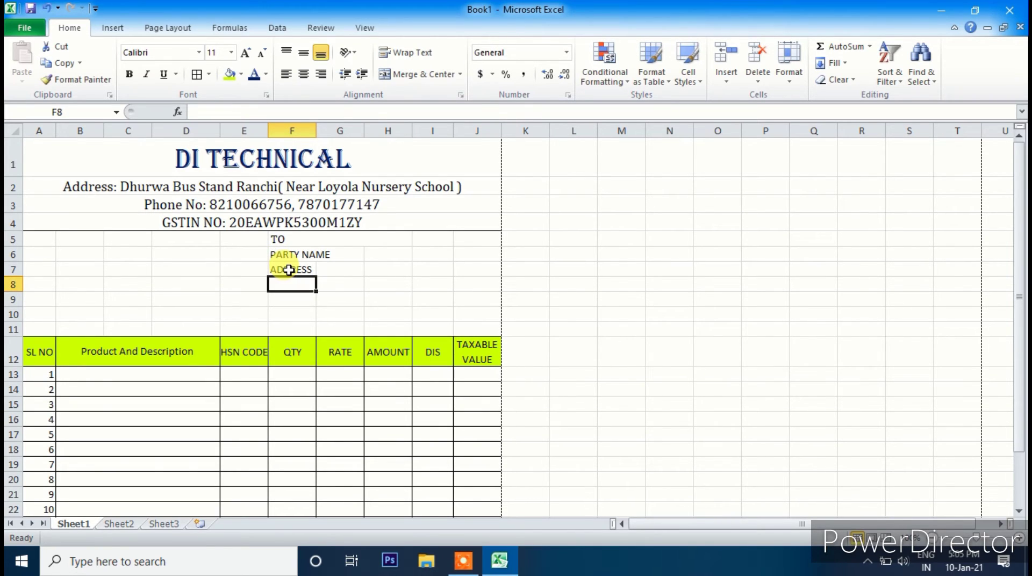
pyautogui.write('GST NO:')
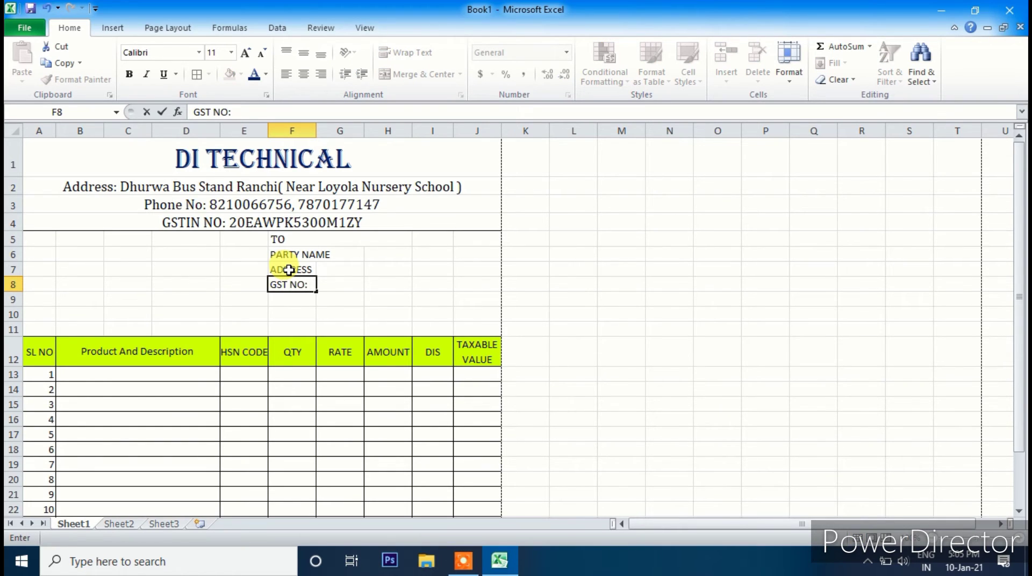
pyautogui.click(43, 240)
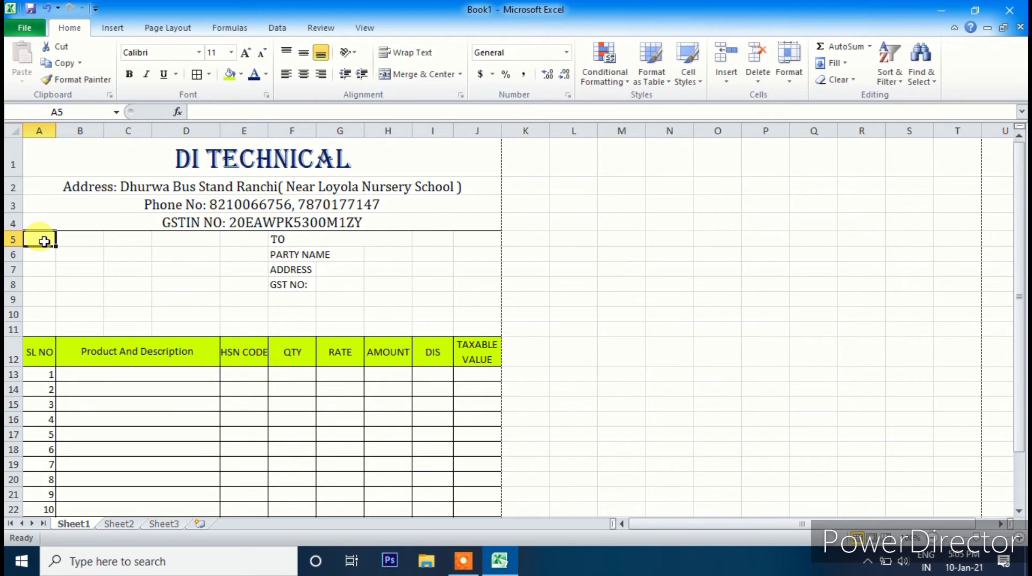
pyautogui.write('INVOICE NO:')
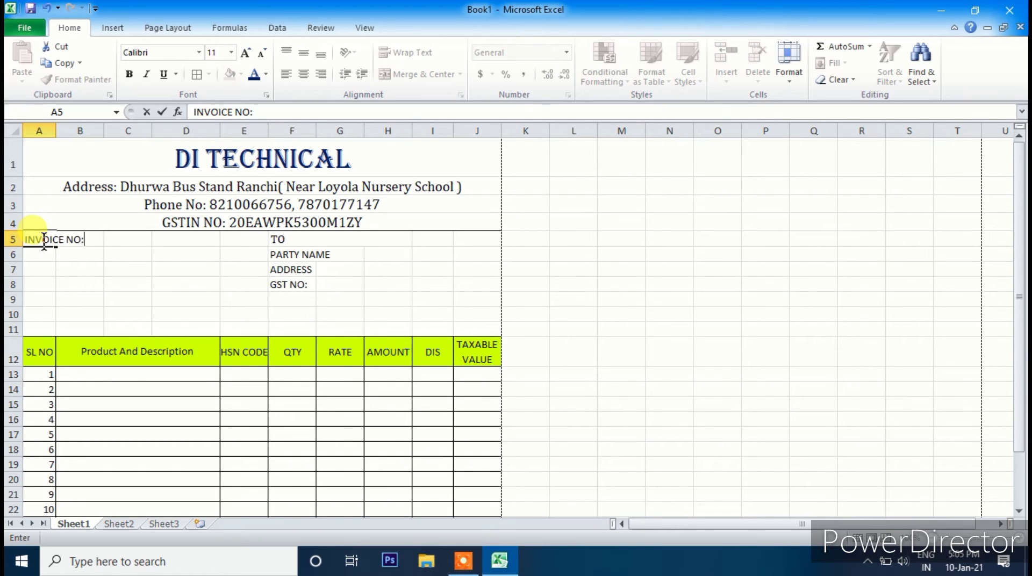
# - Fill A5:A8 with INVOICE NO:, INVOICE DATE, STATE and STATE CODE
pyautogui.press('Return')
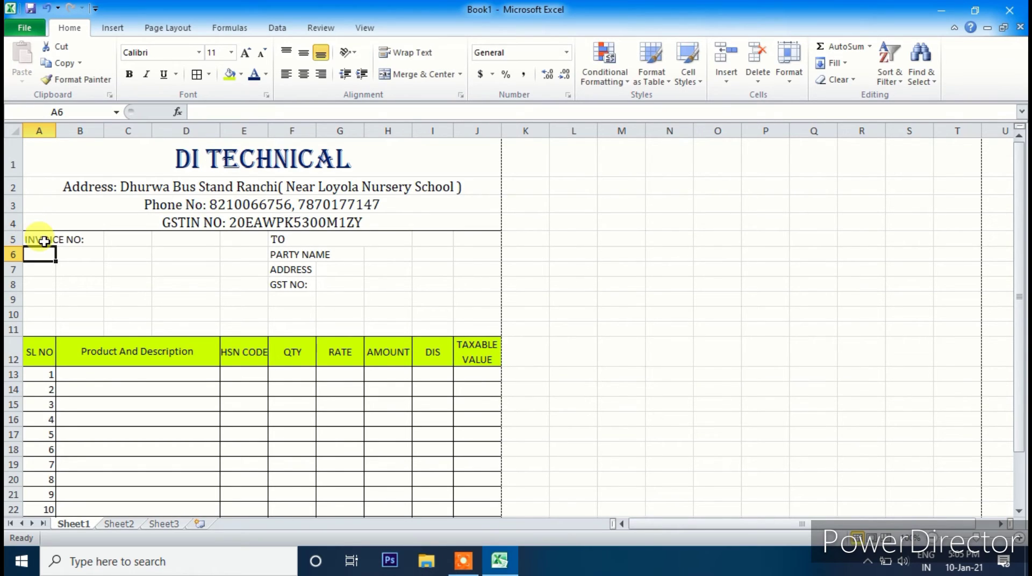
pyautogui.write('INVO')
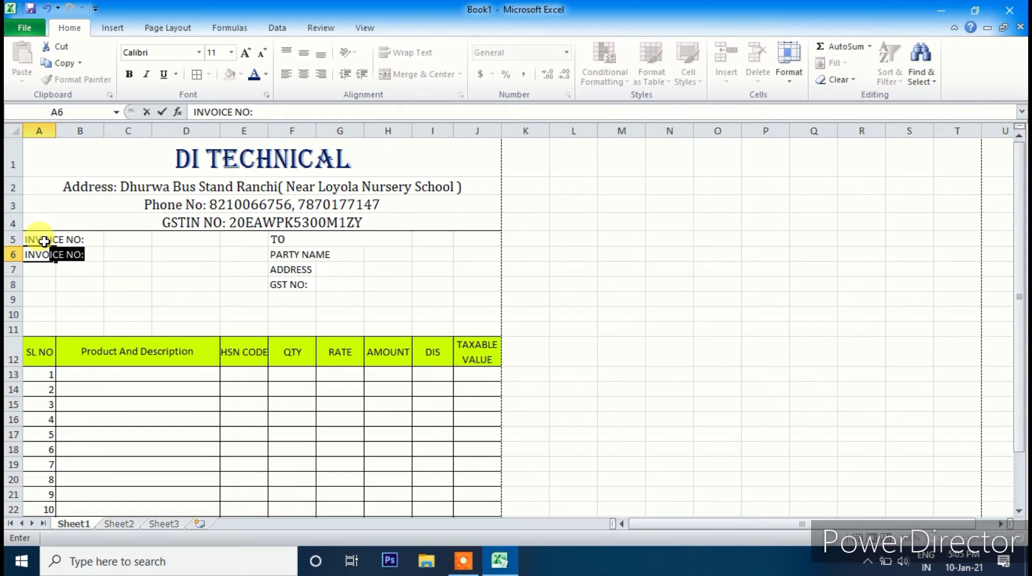
pyautogui.write('ICE DATE')
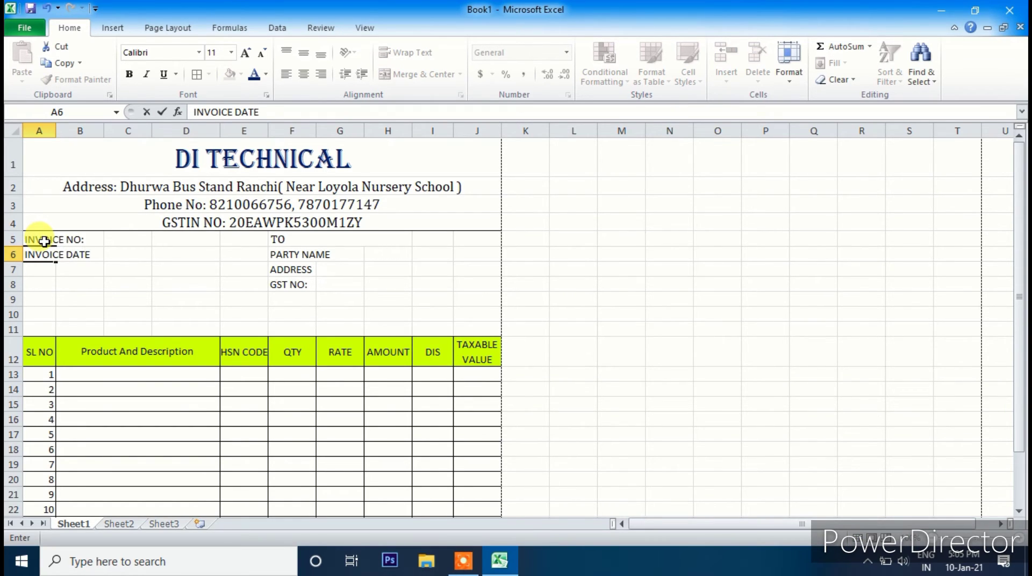
pyautogui.press('Return')
pyautogui.write('STATE')
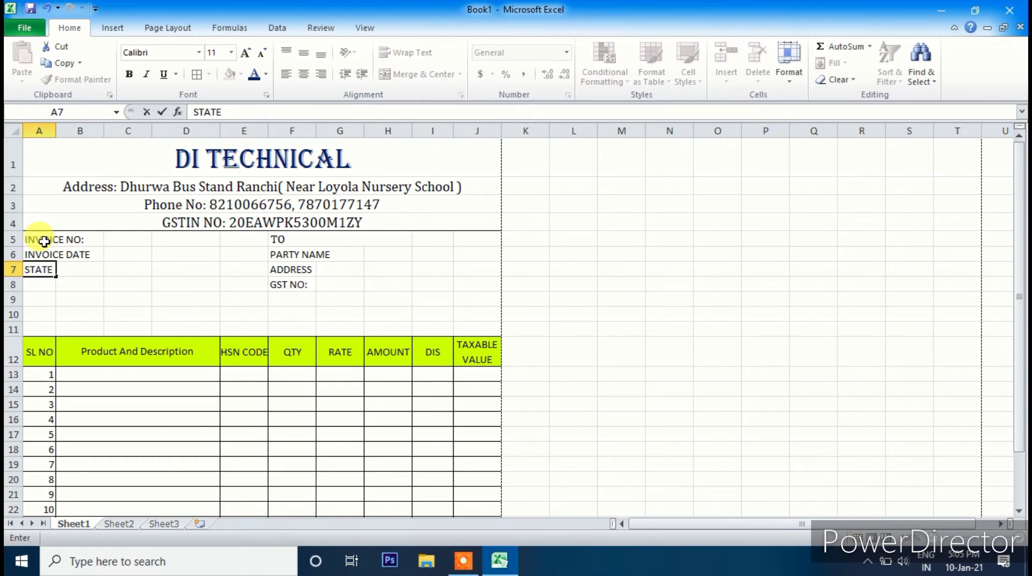
pyautogui.press('Return')
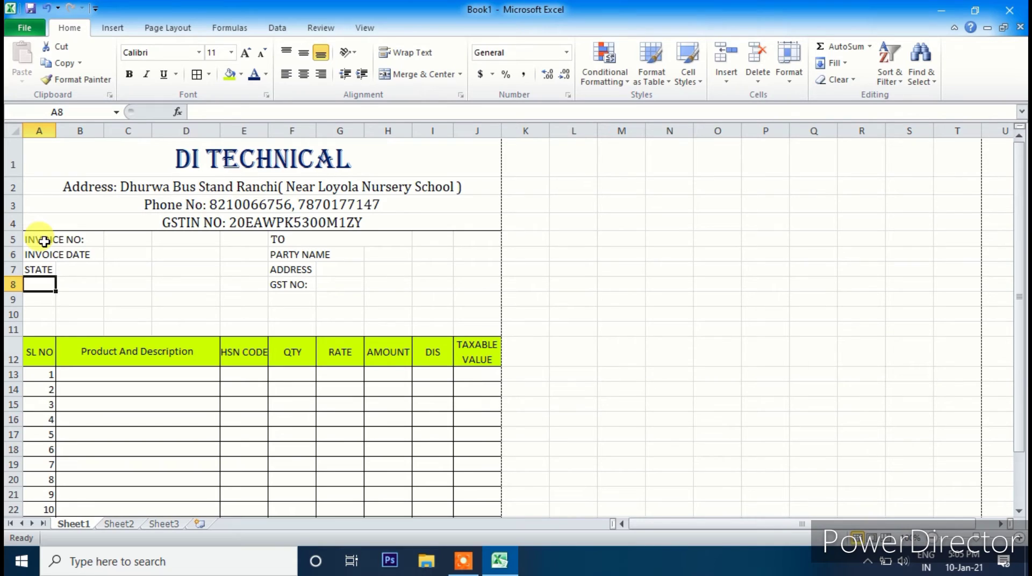
pyautogui.write('STATE')
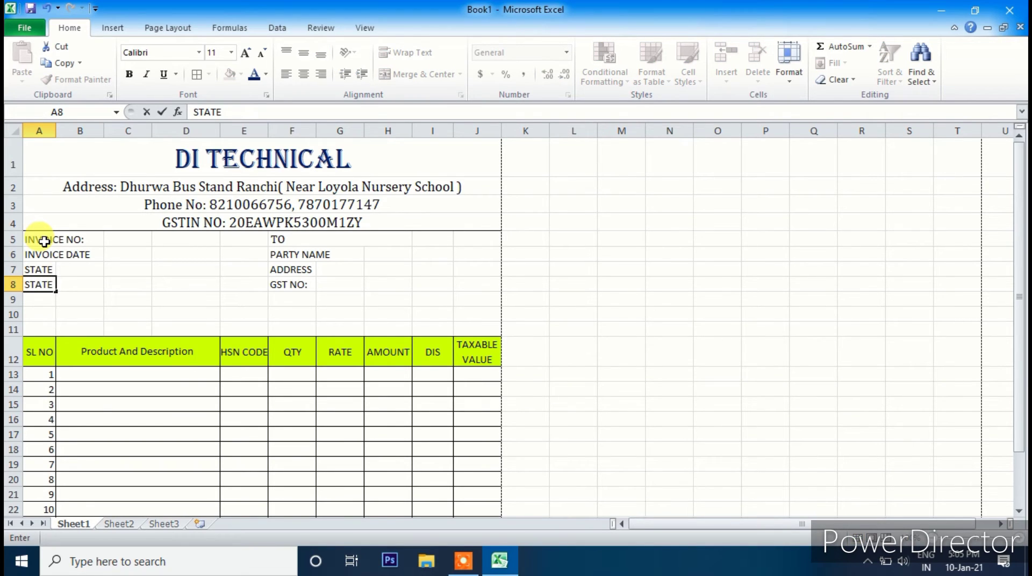
pyautogui.write(' CODE')
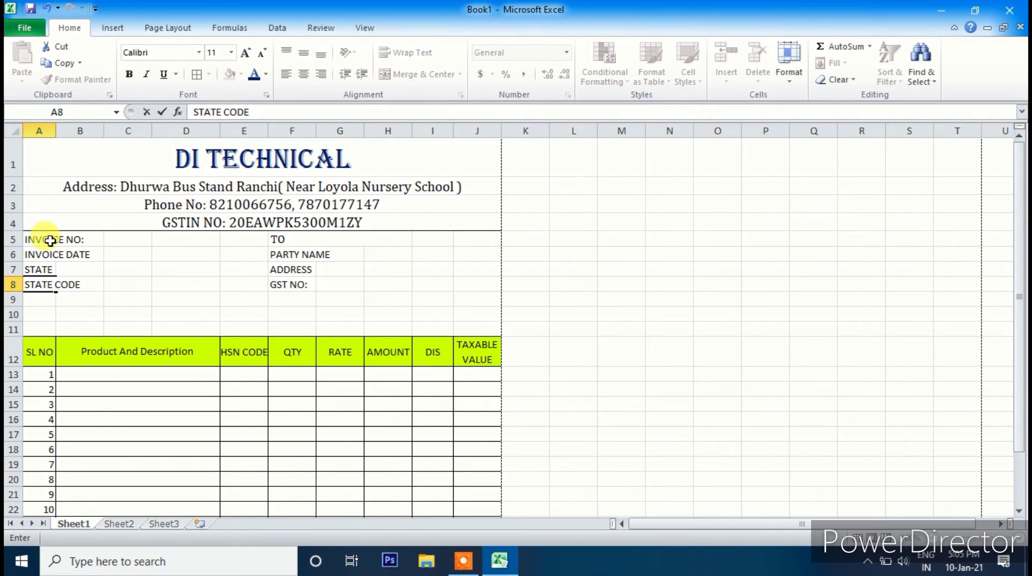
# - Set the invoice and party details block A5:H8 in Cambria
pyautogui.click(132, 314)
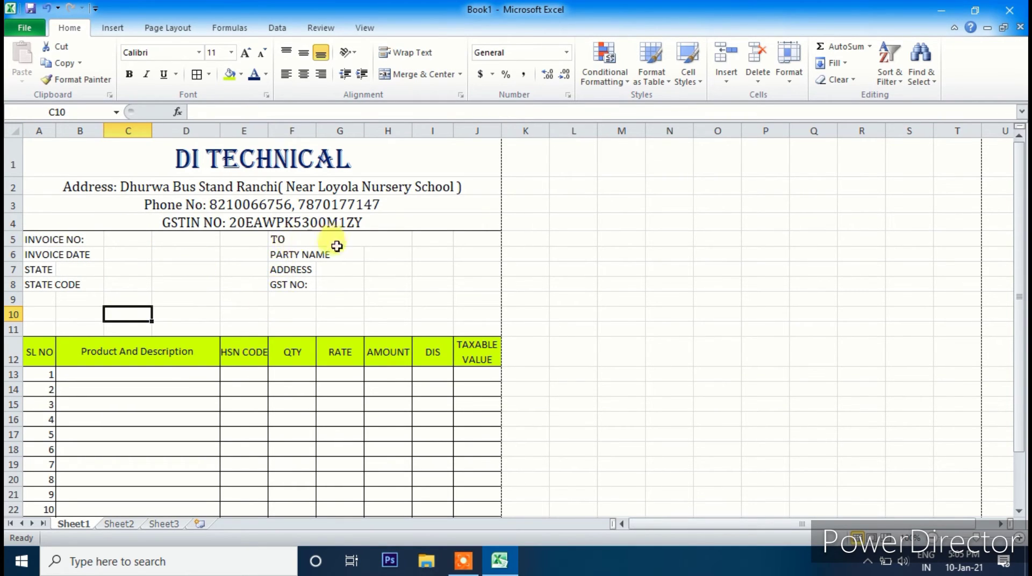
pyautogui.moveTo(39, 240); pyautogui.dragTo(297, 282)
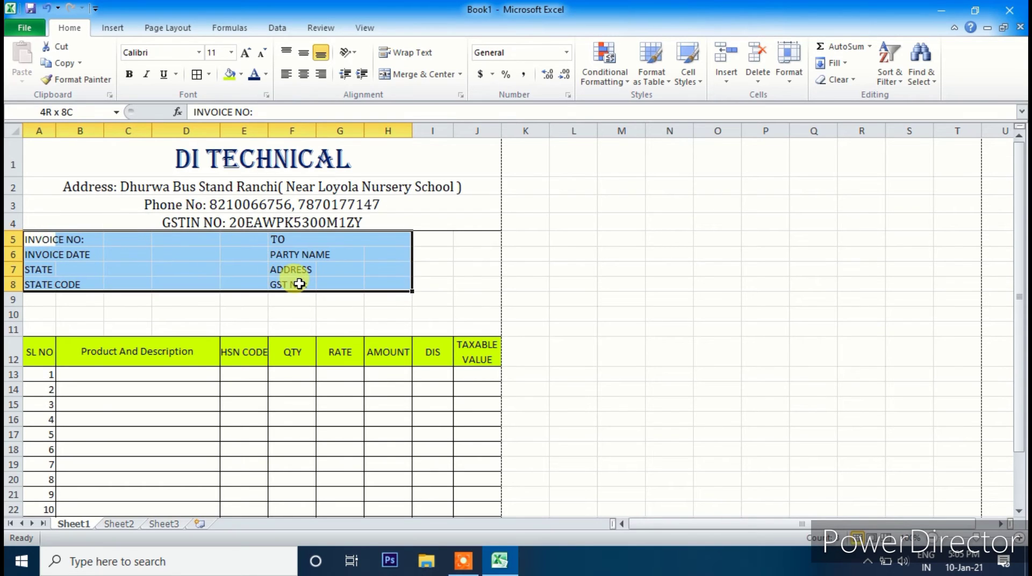
pyautogui.click(199, 53)
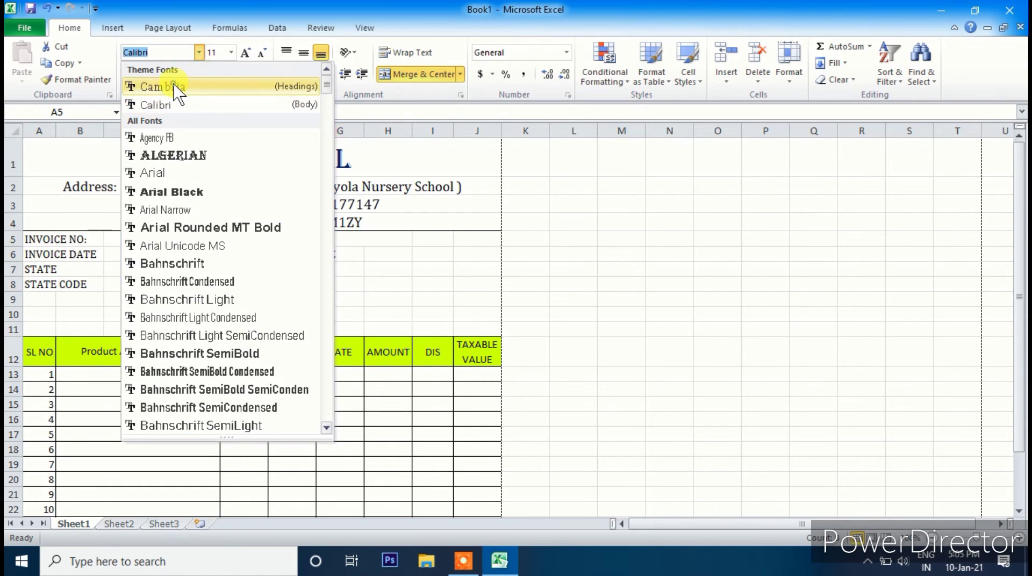
pyautogui.click(175, 86)
pyautogui.click(189, 299)
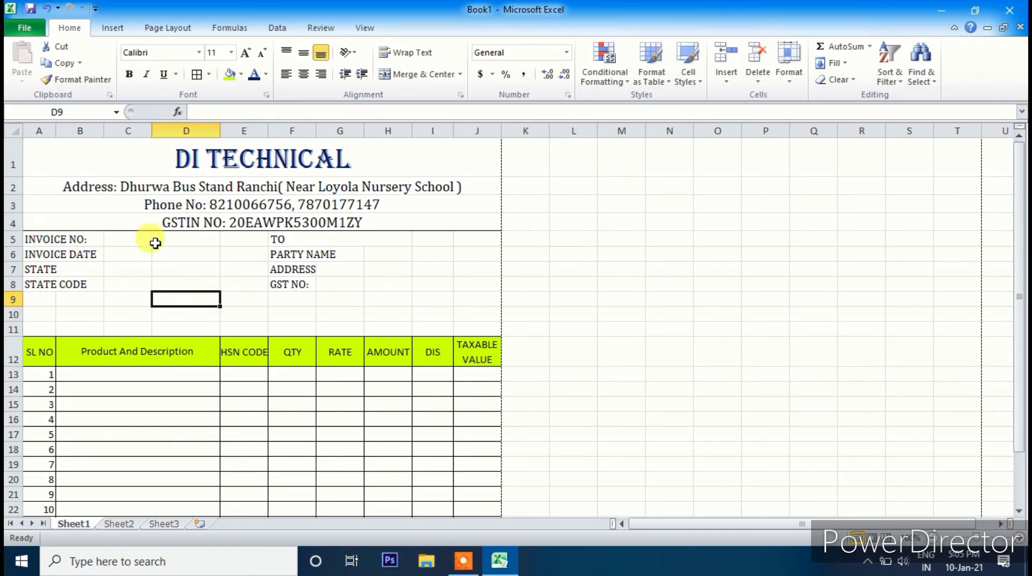
# - Merge each invoice label row across A5:B8, then select C5:E8
pyautogui.moveTo(35, 237); pyautogui.dragTo(78, 283)
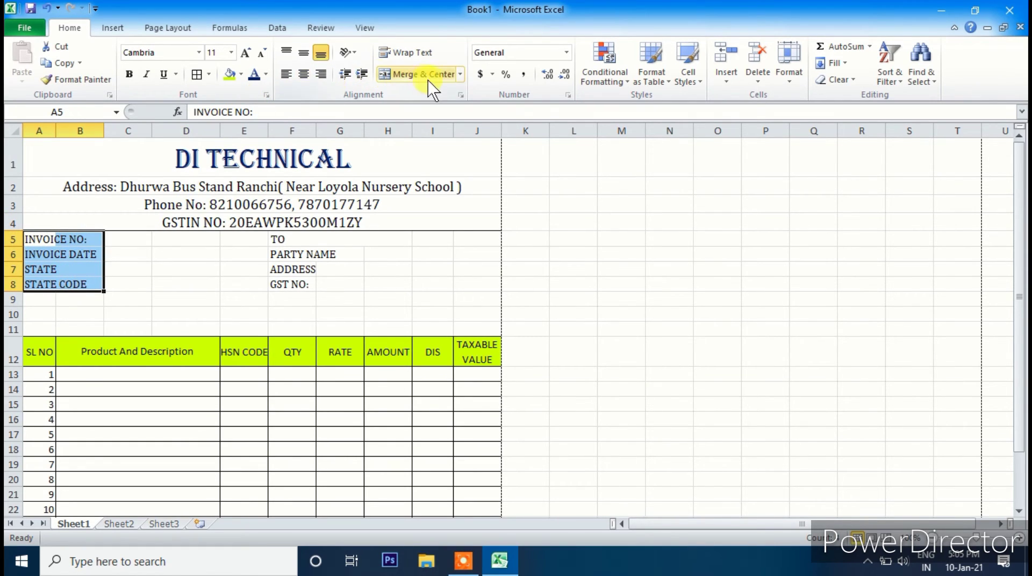
pyautogui.click(462, 75)
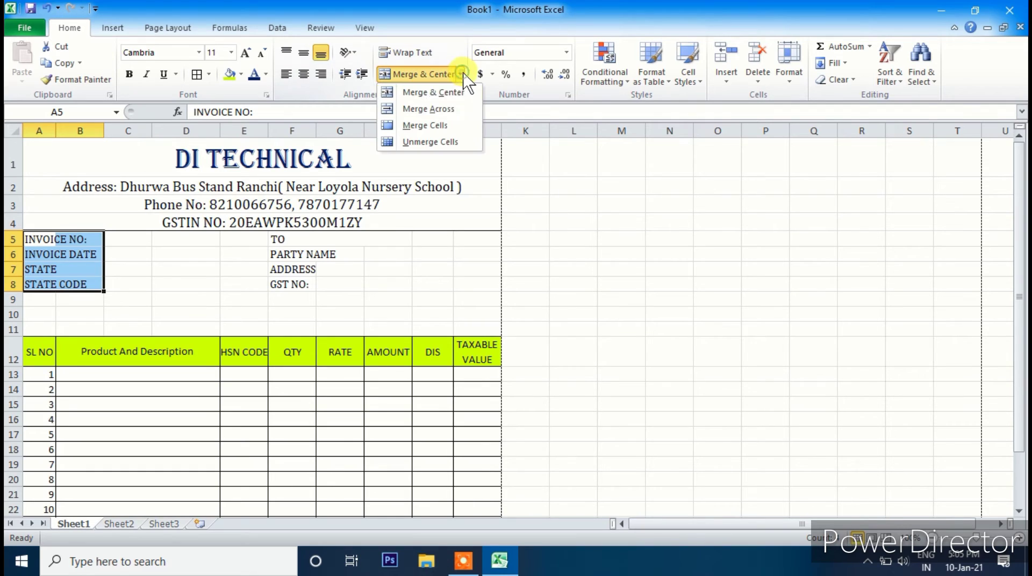
pyautogui.click(438, 113)
pyautogui.click(166, 301)
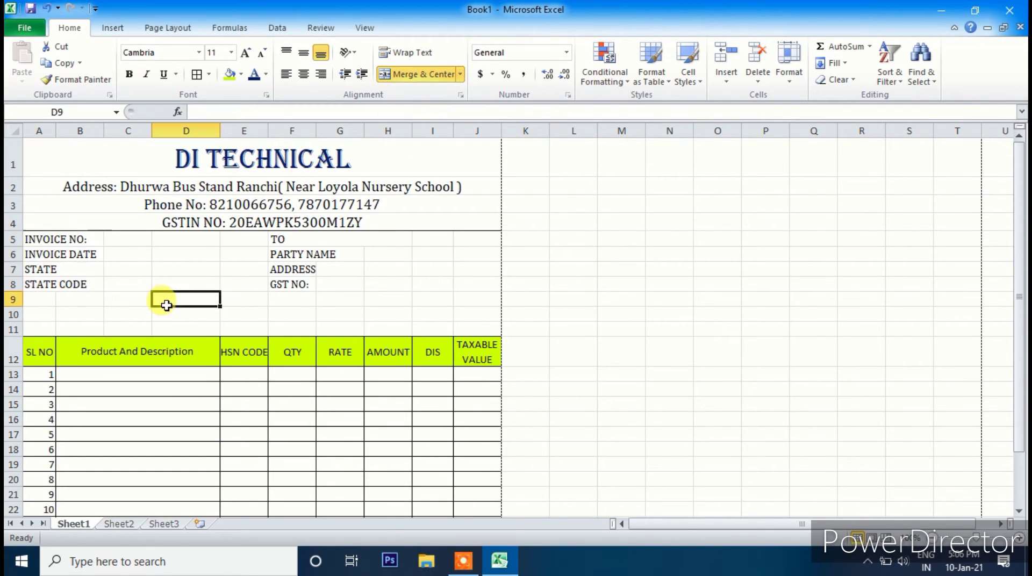
pyautogui.moveTo(118, 240); pyautogui.dragTo(233, 281)
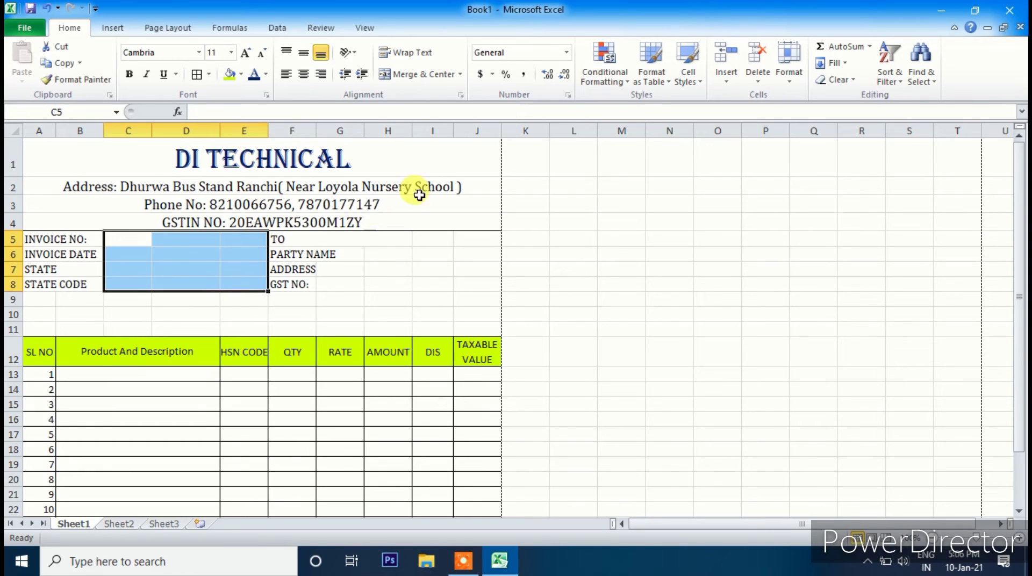
# - Merge the blank cells C5:E8 beside the invoice labels across each row
pyautogui.click(460, 75)
pyautogui.click(442, 111)
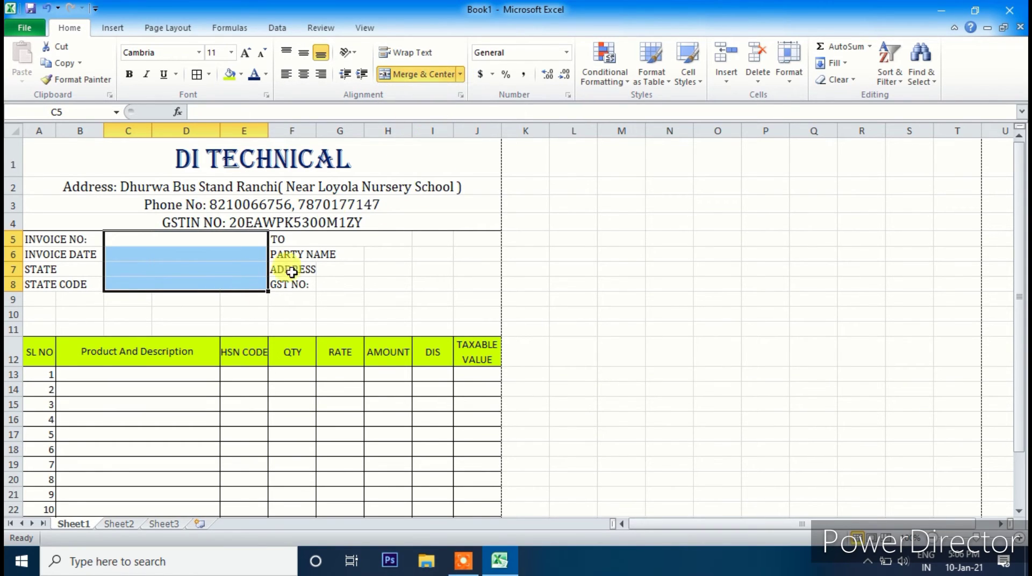
pyautogui.click(184, 332)
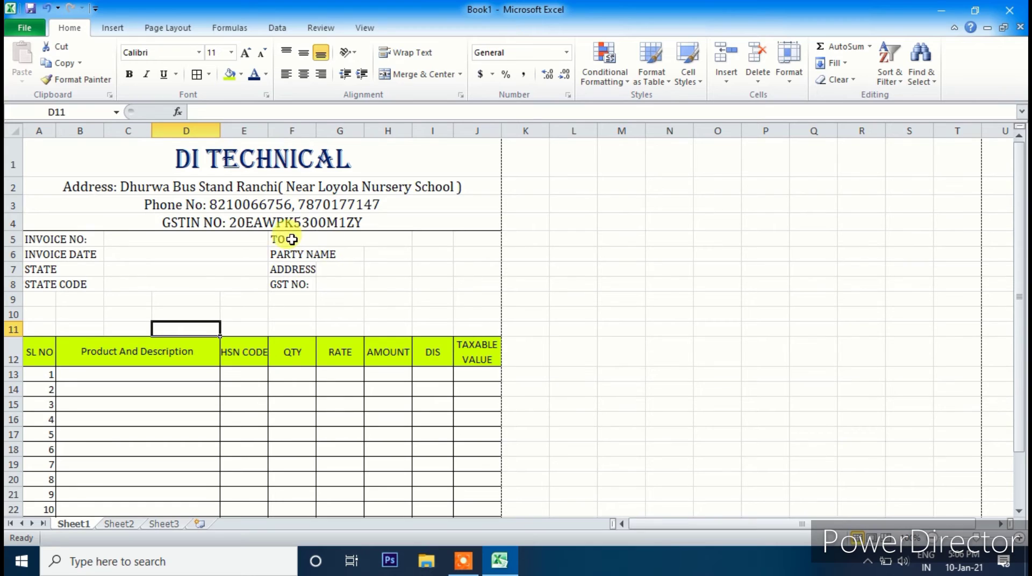
# - Merge the party labels F5:G8, TO through GST NO:, across each row
pyautogui.click(321, 236)
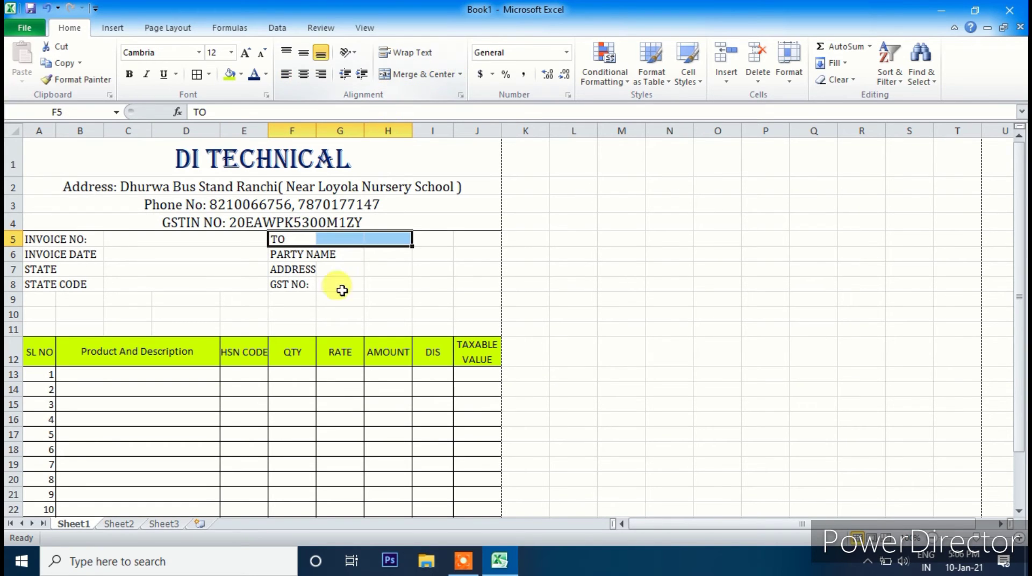
pyautogui.click(339, 308)
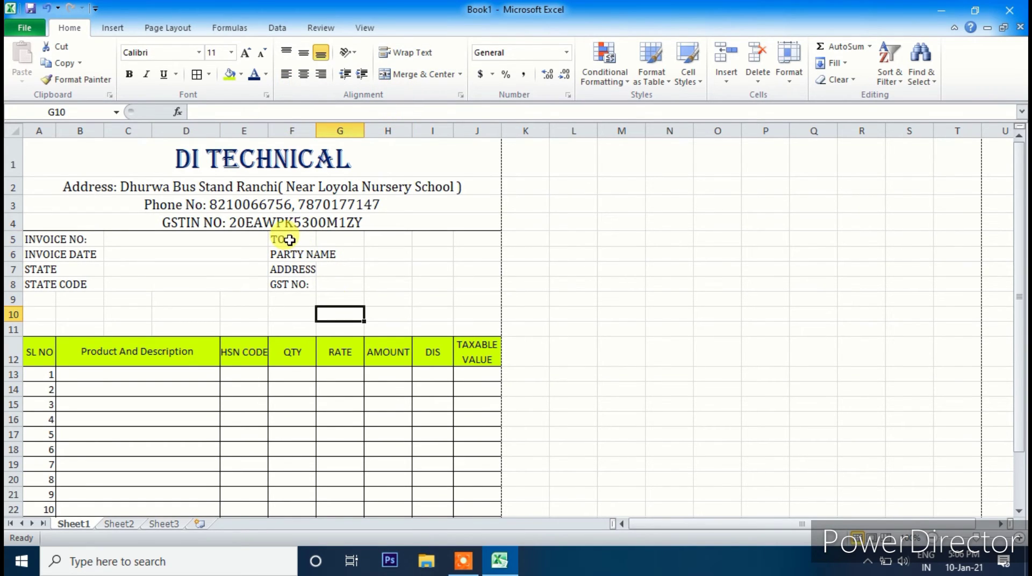
pyautogui.moveTo(290, 240); pyautogui.dragTo(341, 285)
pyautogui.click(461, 75)
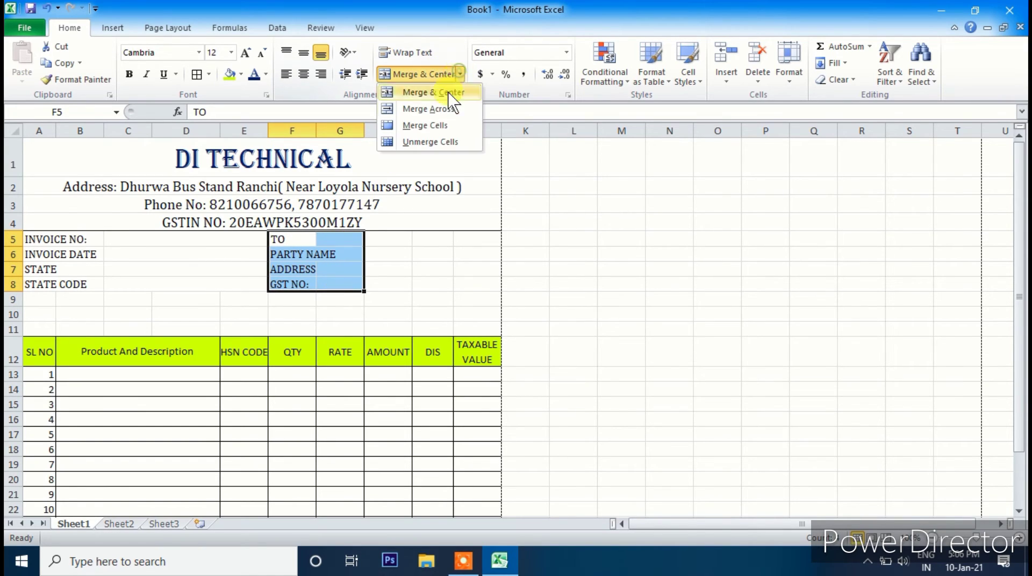
pyautogui.click(424, 109)
# - Merge the blank entry cells H5:J8 beside the party labels
pyautogui.moveTo(394, 240); pyautogui.dragTo(470, 284)
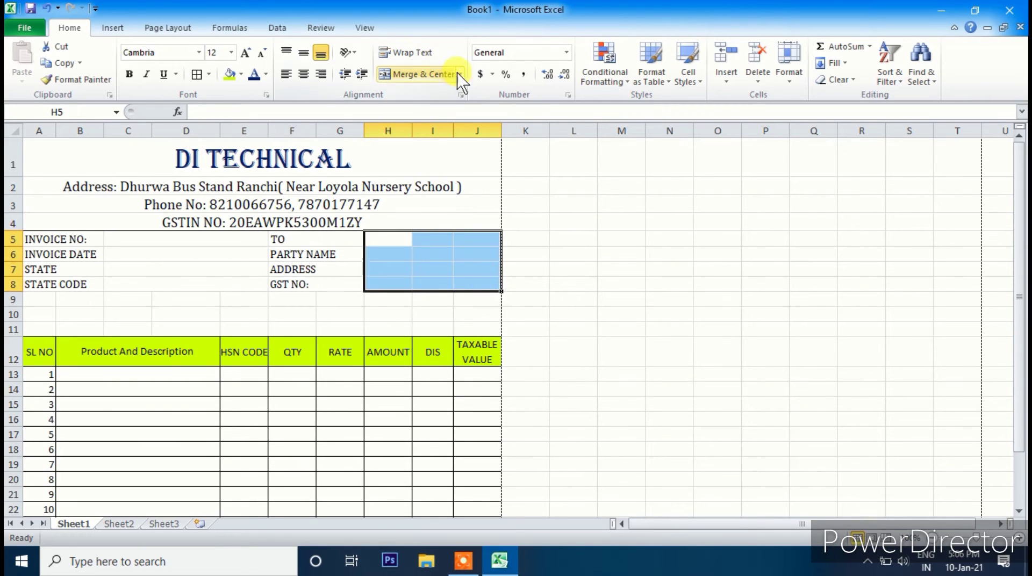
pyautogui.click(464, 75)
pyautogui.click(430, 126)
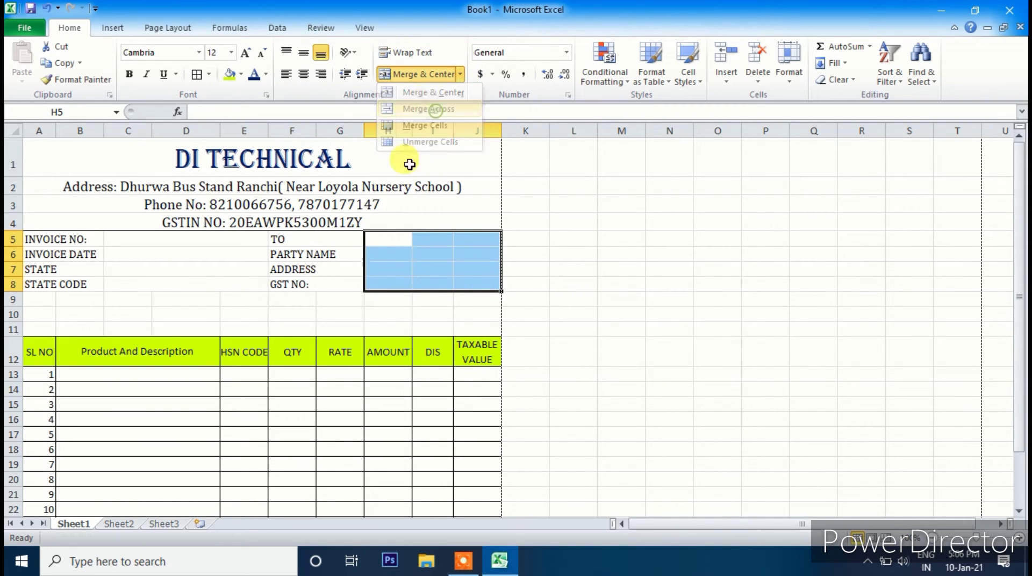
pyautogui.click(337, 316)
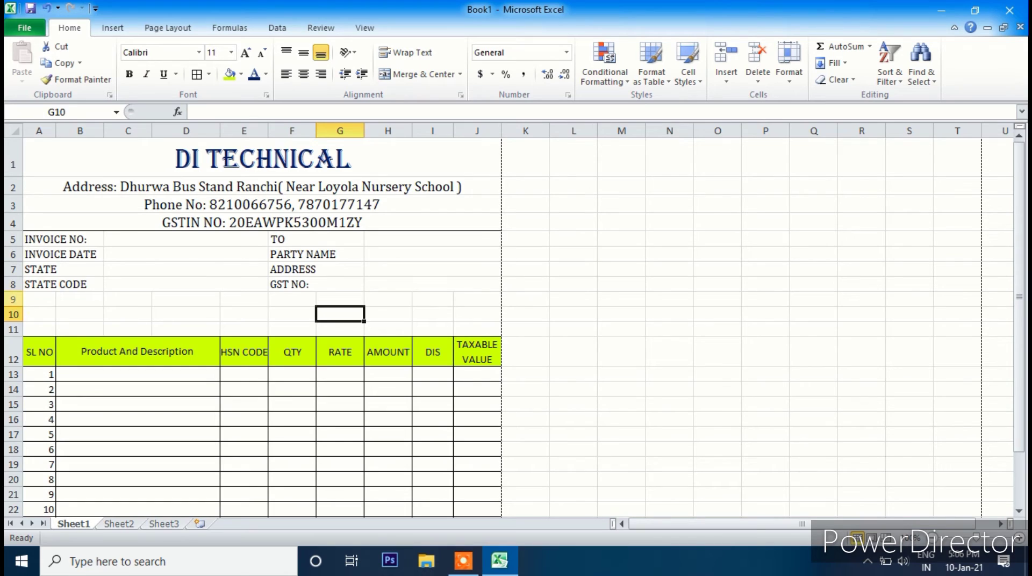
pyautogui.moveTo(12, 300); pyautogui.dragTo(13, 336)
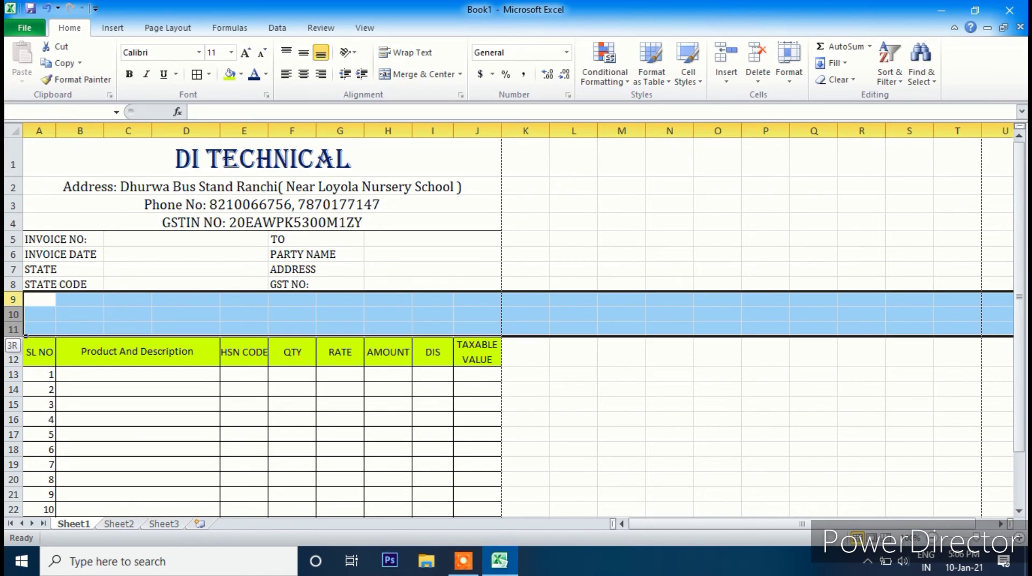
# - Delete empty rows 9–11 and apply All Borders to the details block A5:J8
pyautogui.click(755, 54)
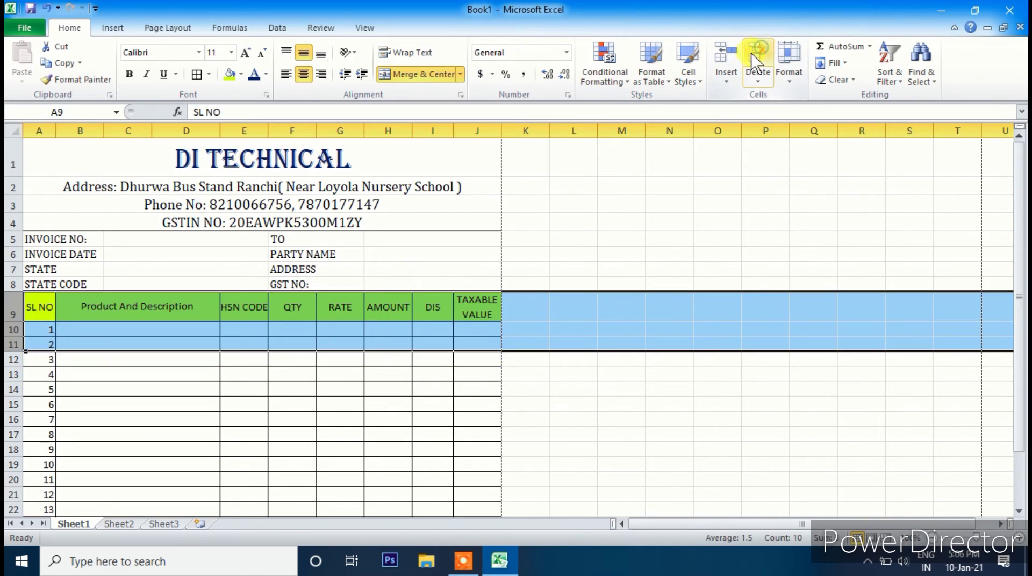
pyautogui.click(573, 283)
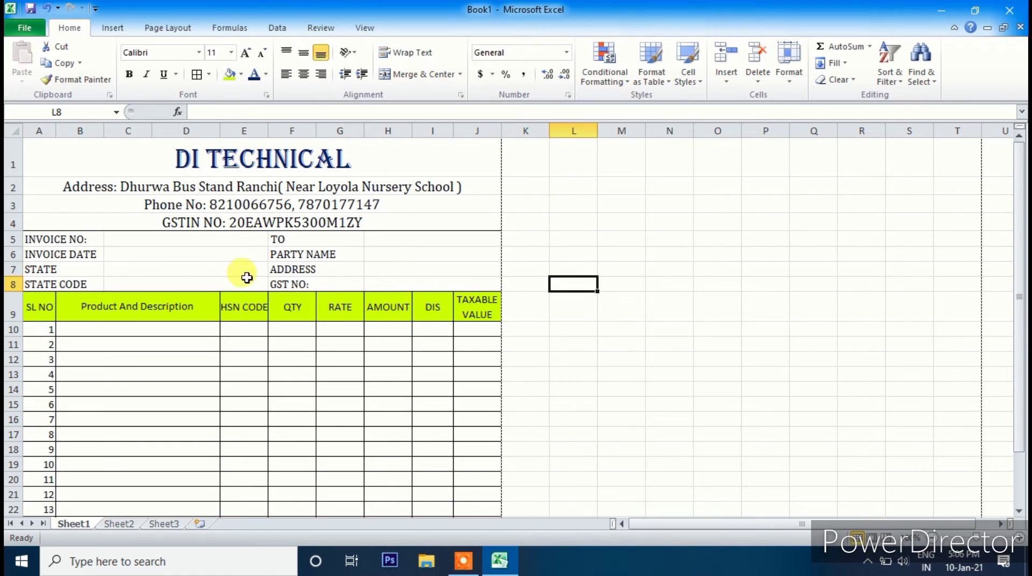
pyautogui.moveTo(55, 238); pyautogui.dragTo(423, 284)
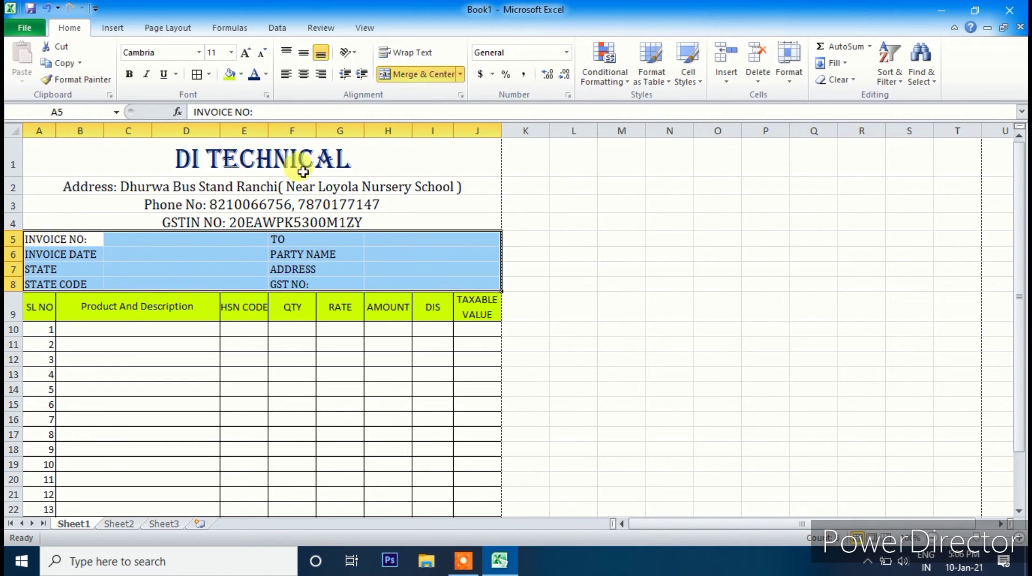
pyautogui.click(197, 74)
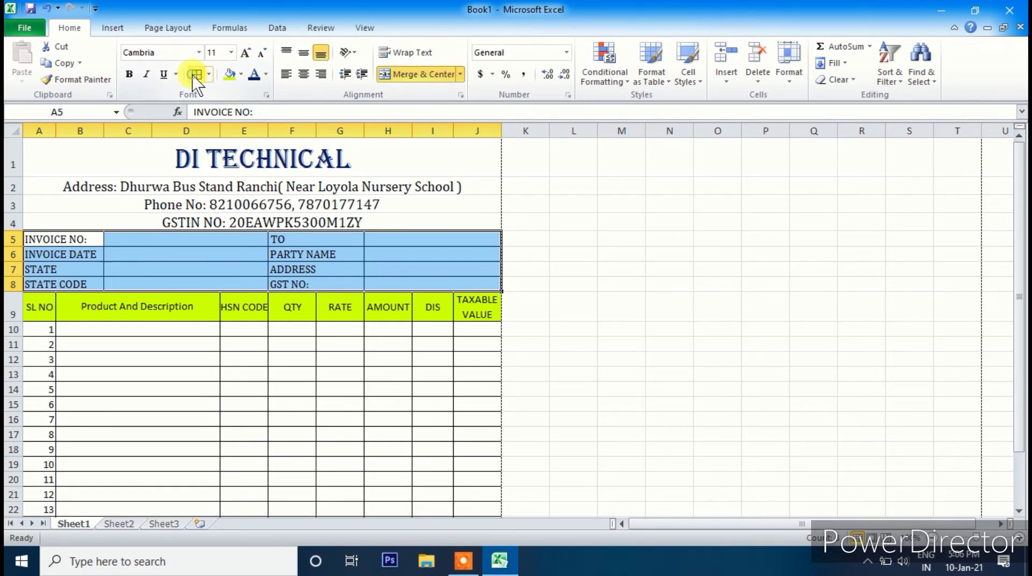
pyautogui.click(334, 377)
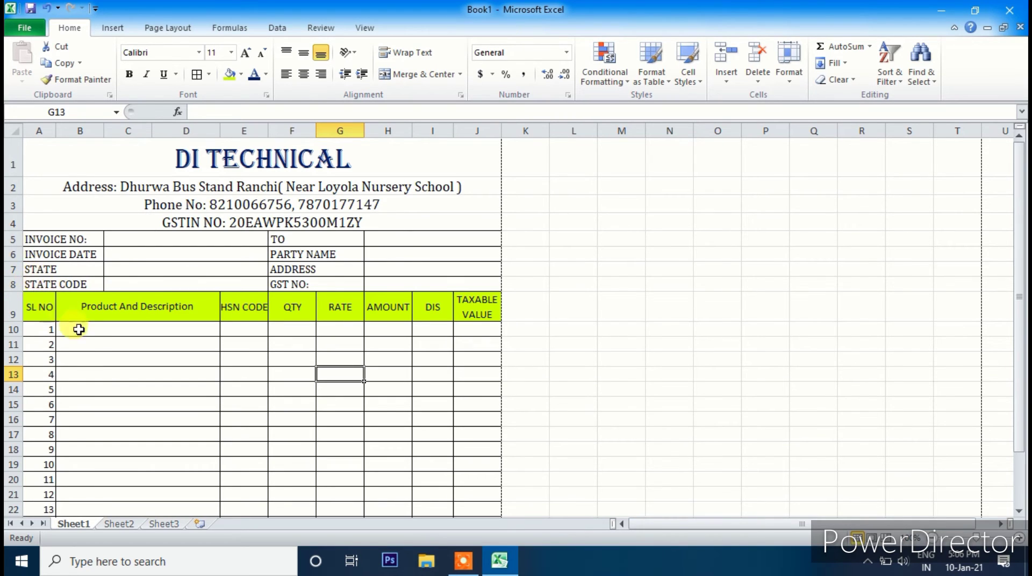
# - Check the bill in print preview, then make row 8 taller at 19.50 points
pyautogui.hotkey('ctrl', 'p')
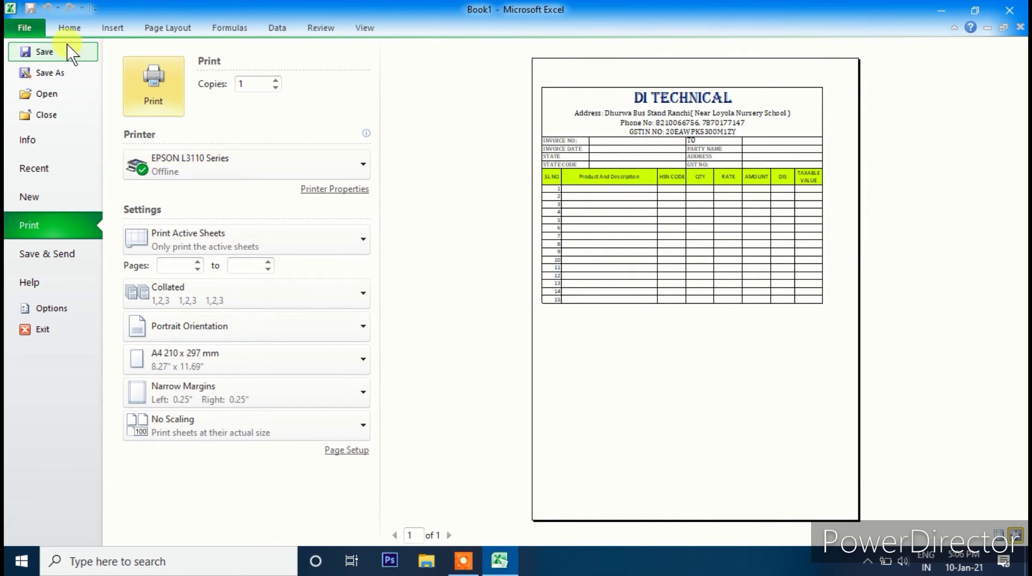
pyautogui.press('Escape')
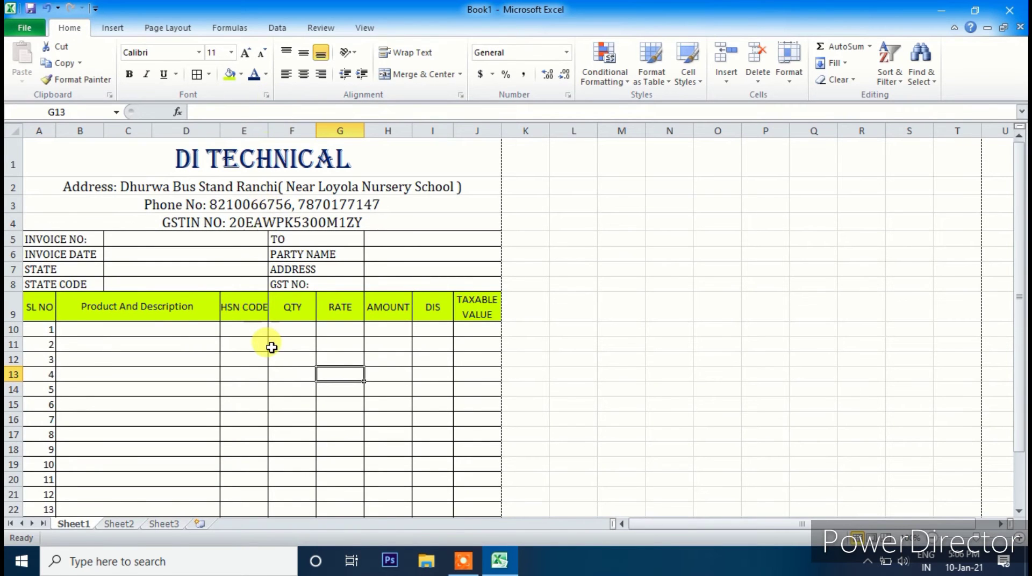
pyautogui.moveTo(16, 292); pyautogui.dragTo(16, 296)
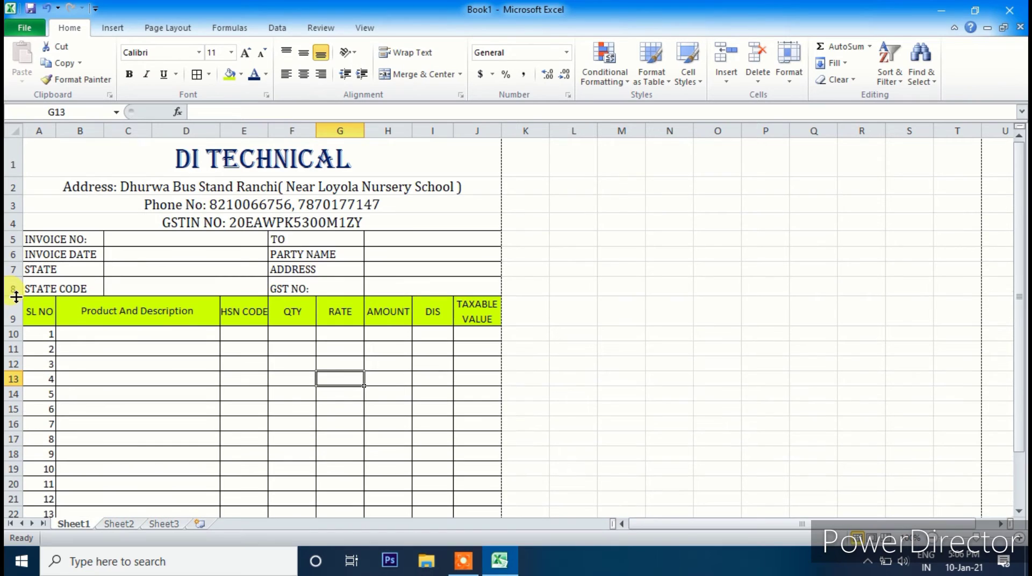
pyautogui.click(75, 273)
pyautogui.click(14, 312)
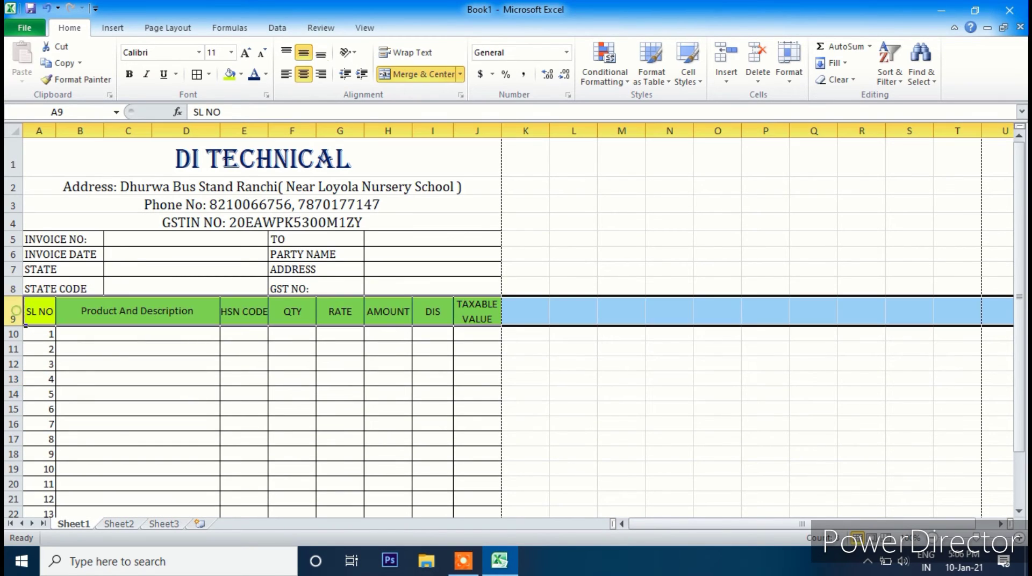
pyautogui.moveTo(14, 295); pyautogui.dragTo(14, 293)
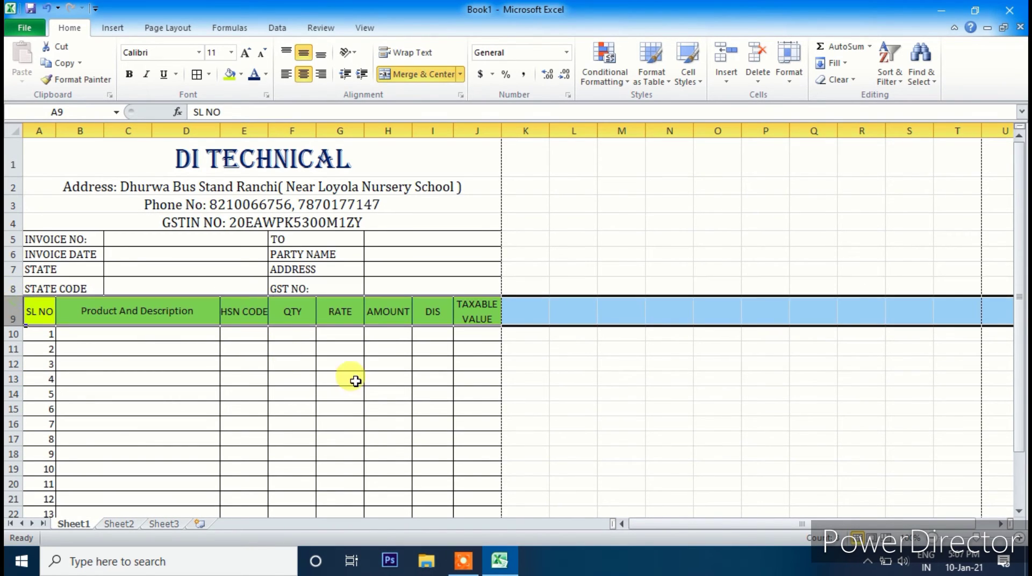
pyautogui.click(353, 379)
pyautogui.click(138, 240)
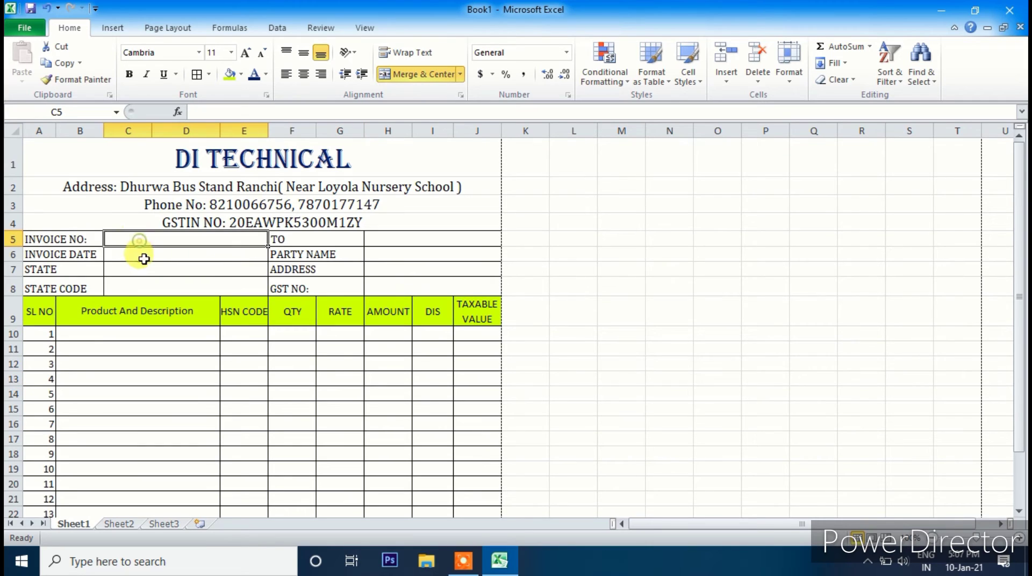
pyautogui.click(144, 257)
pyautogui.click(149, 270)
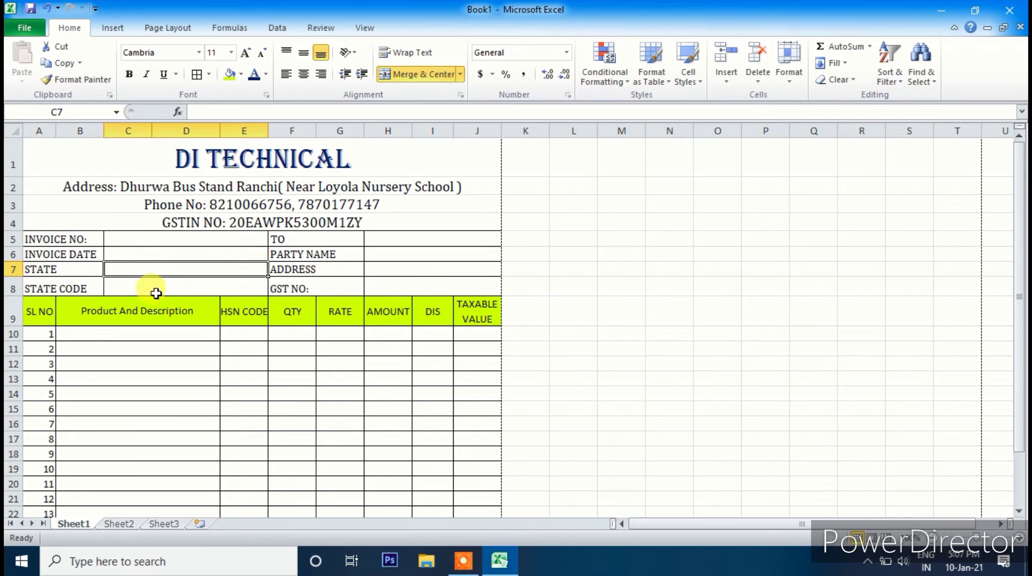
pyautogui.click(156, 294)
pyautogui.click(430, 240)
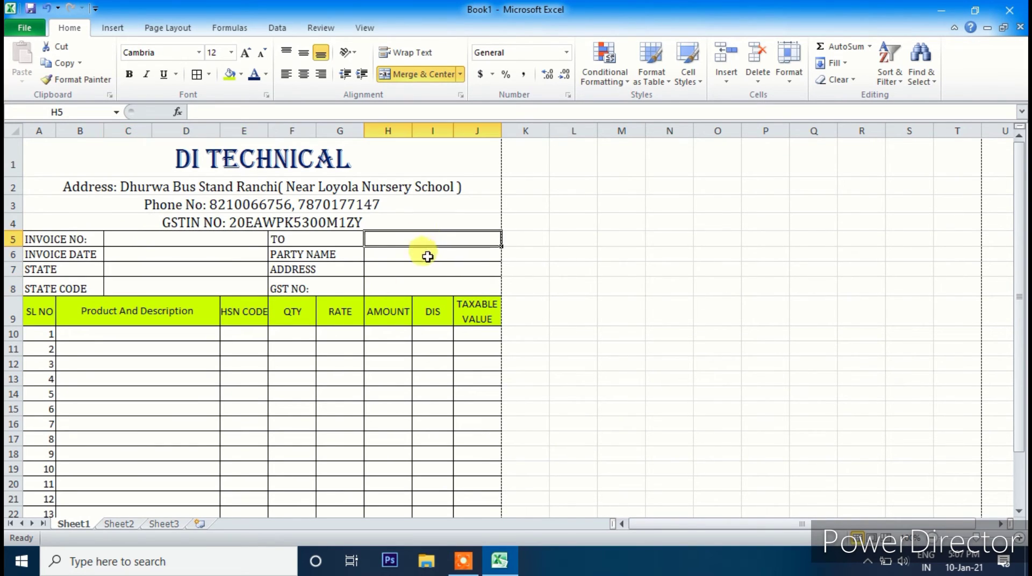
pyautogui.click(428, 256)
pyautogui.click(396, 272)
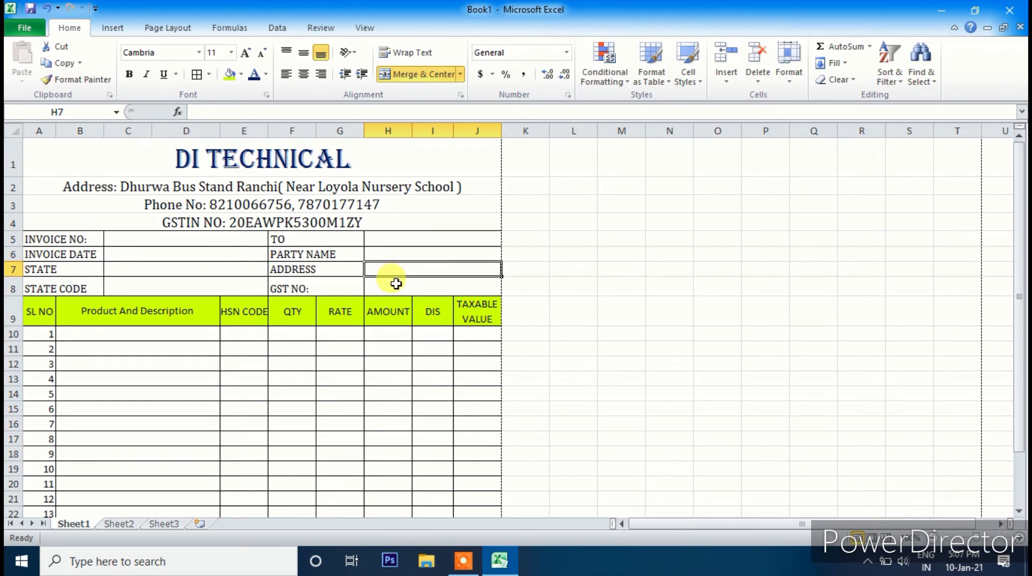
pyautogui.click(396, 287)
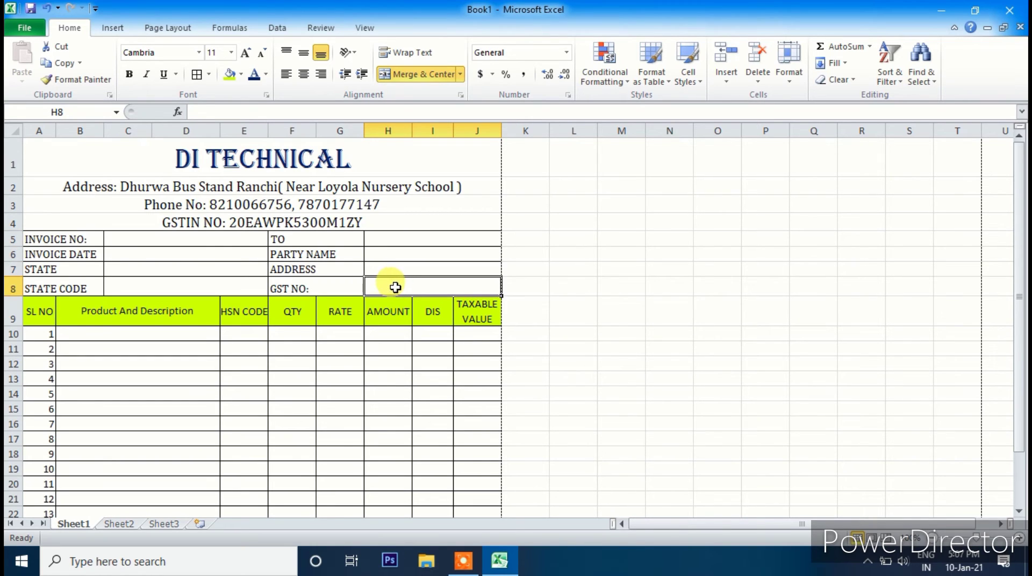
pyautogui.scroll(-3, 350, 316)
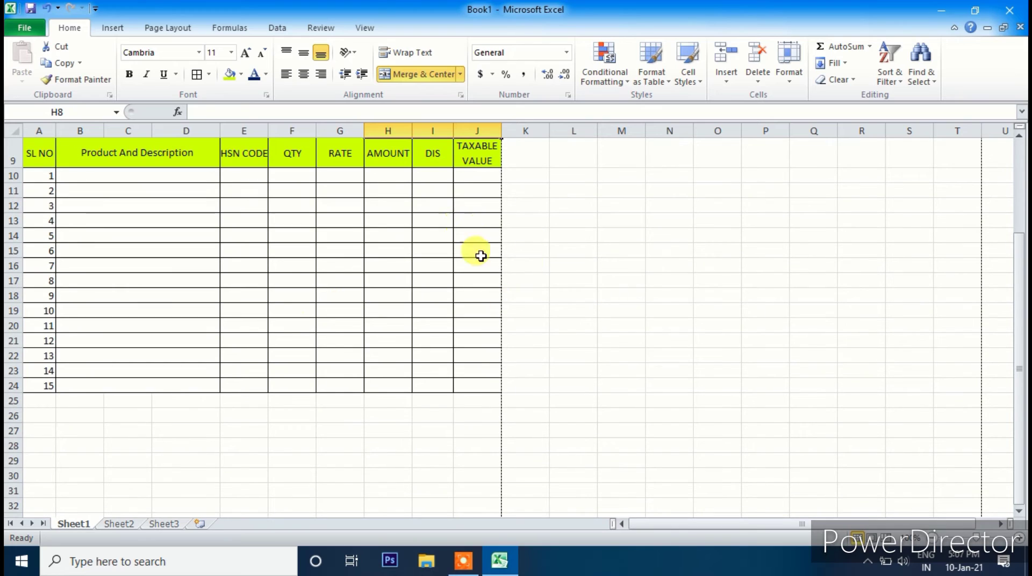
pyautogui.scroll(-1, 355, 407)
pyautogui.scroll(1, 366, 405)
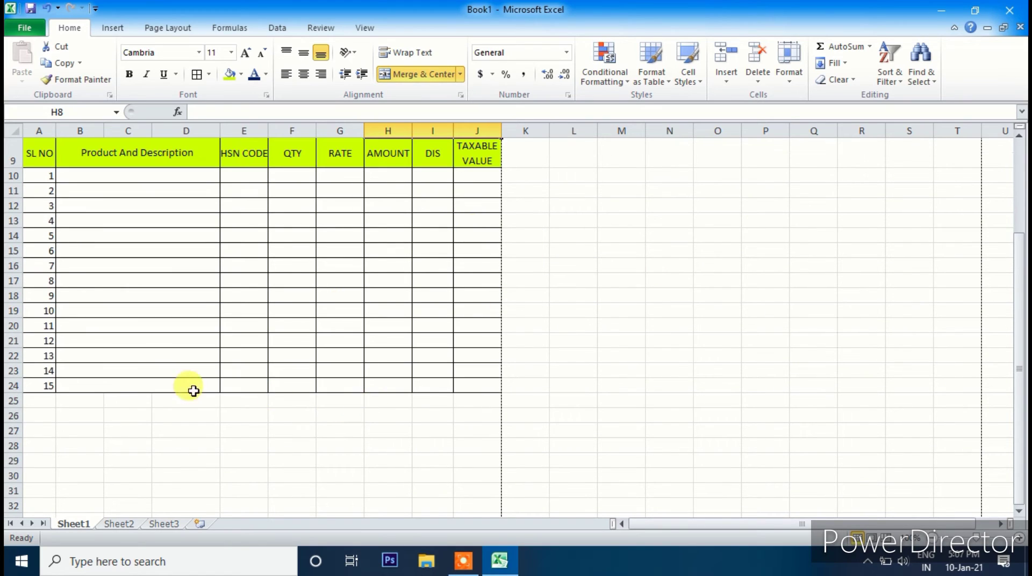
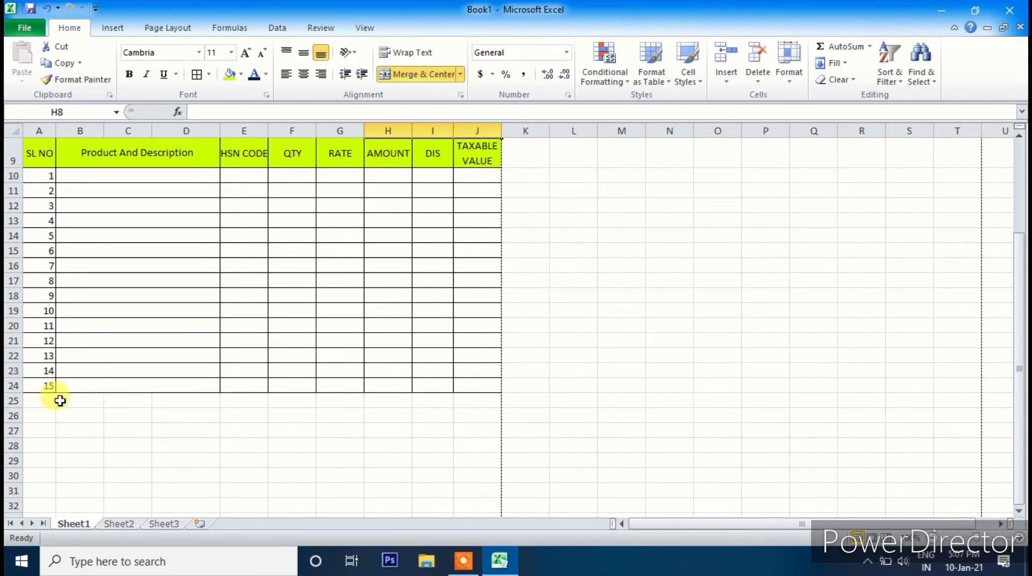
# - Merge G25:H26 with the label 'Total Amount', and merge I25:J26 beside it
pyautogui.click(291, 400)
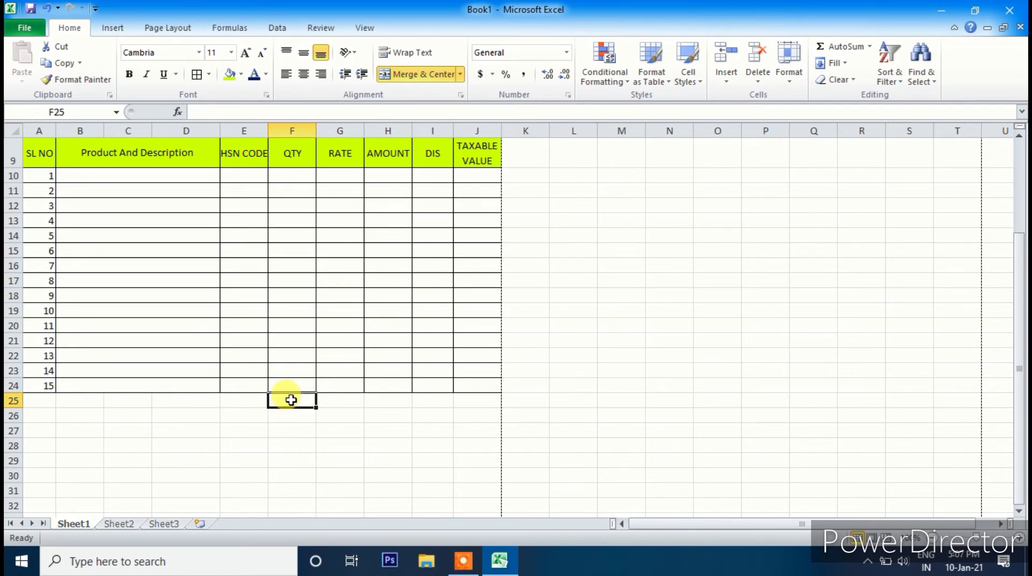
pyautogui.moveTo(290, 400); pyautogui.dragTo(338, 412)
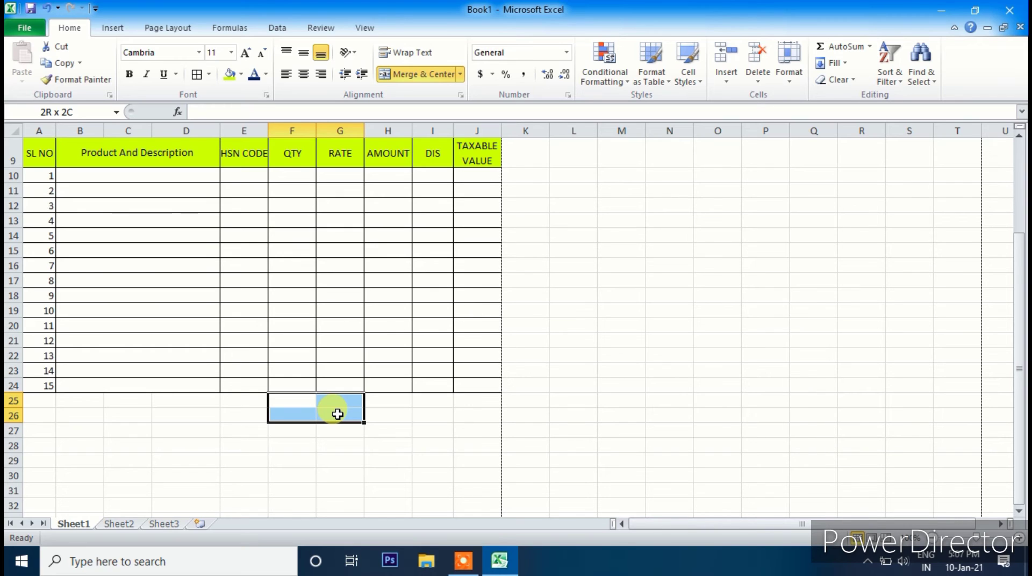
pyautogui.moveTo(338, 414); pyautogui.dragTo(344, 411)
pyautogui.click(376, 404)
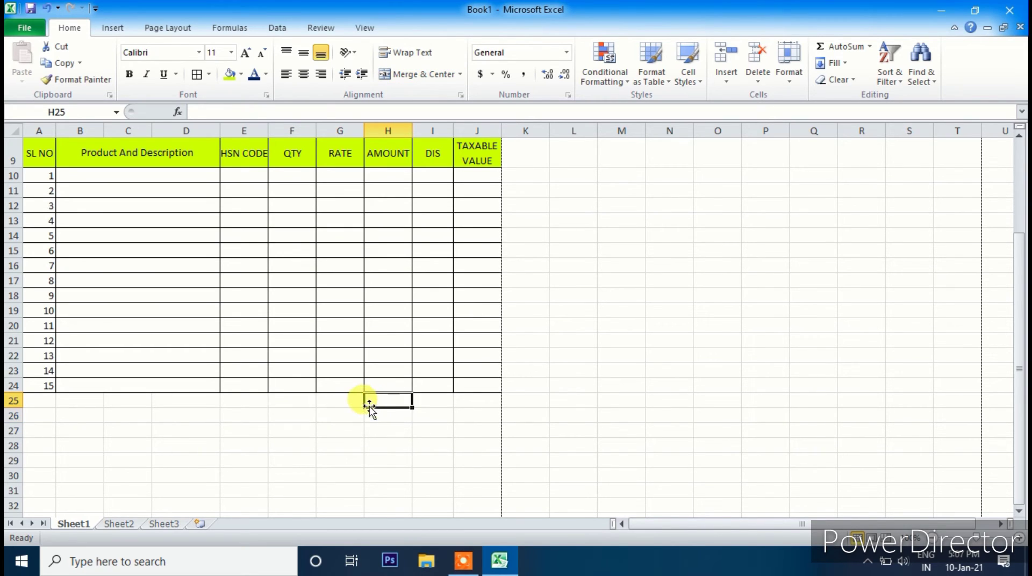
pyautogui.click(354, 404)
pyautogui.moveTo(374, 403); pyautogui.dragTo(419, 422)
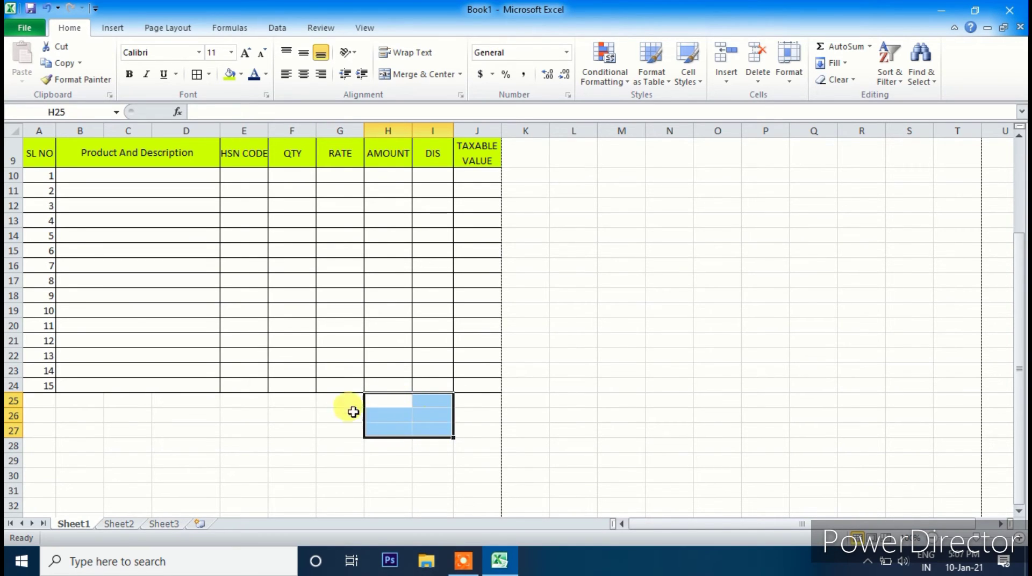
pyautogui.moveTo(330, 399); pyautogui.dragTo(384, 421)
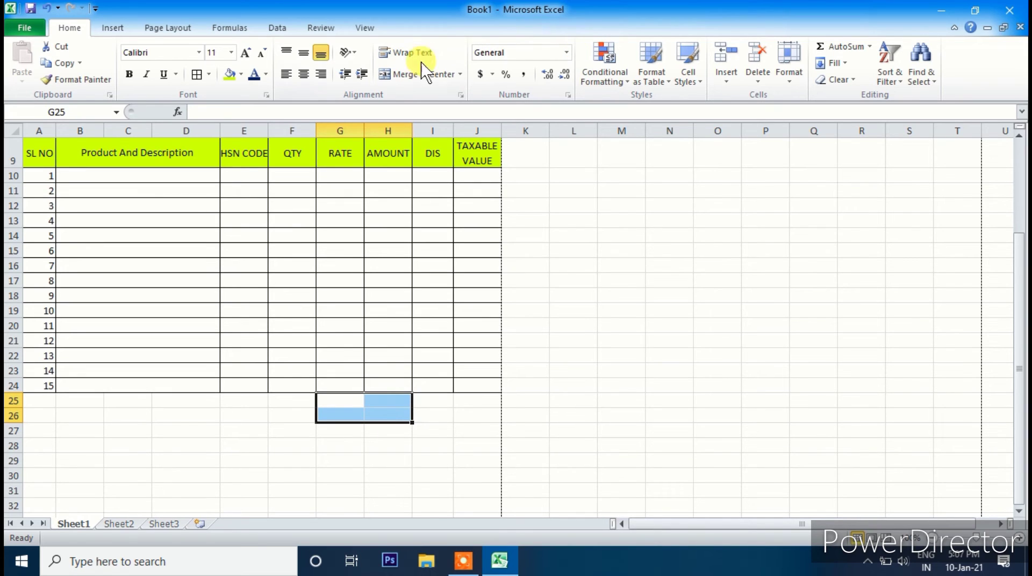
pyautogui.click(414, 78)
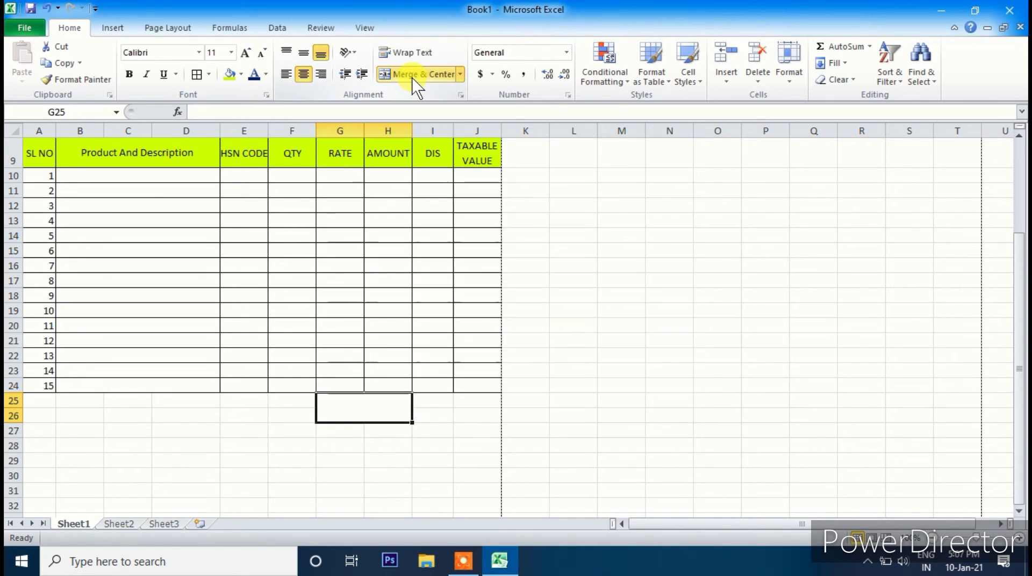
pyautogui.write('tal Amount')
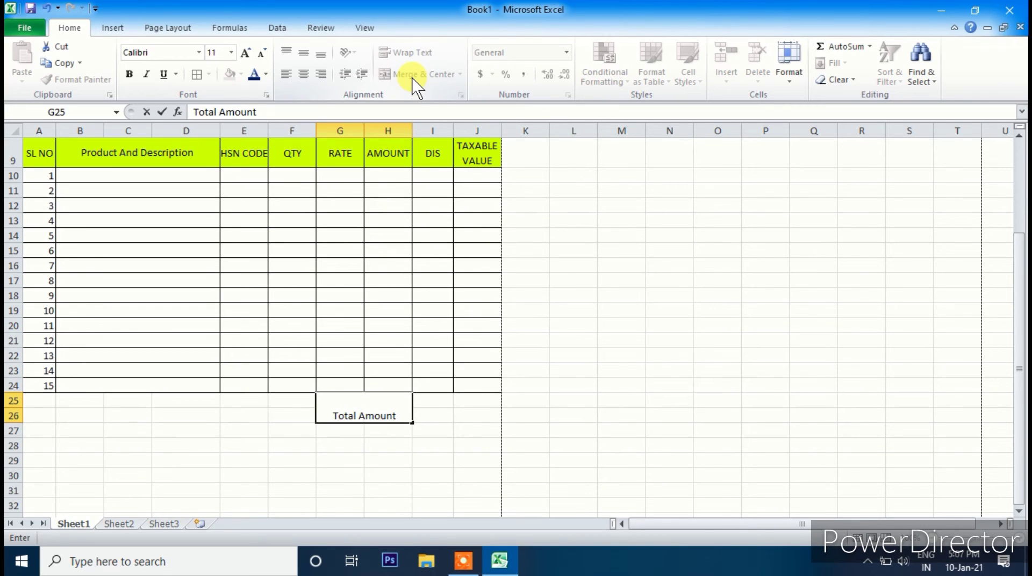
pyautogui.moveTo(433, 400); pyautogui.dragTo(473, 416)
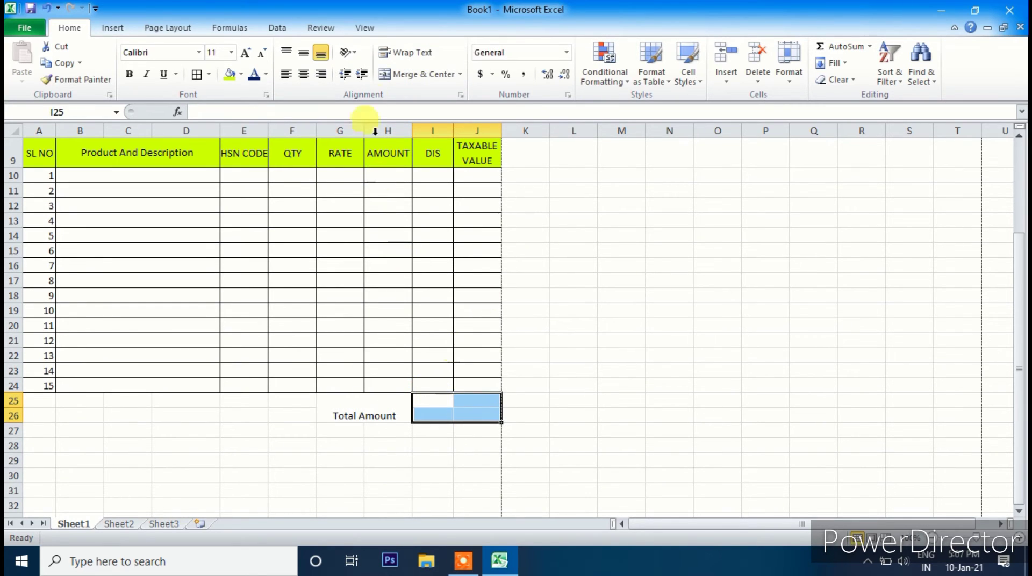
pyautogui.click(413, 75)
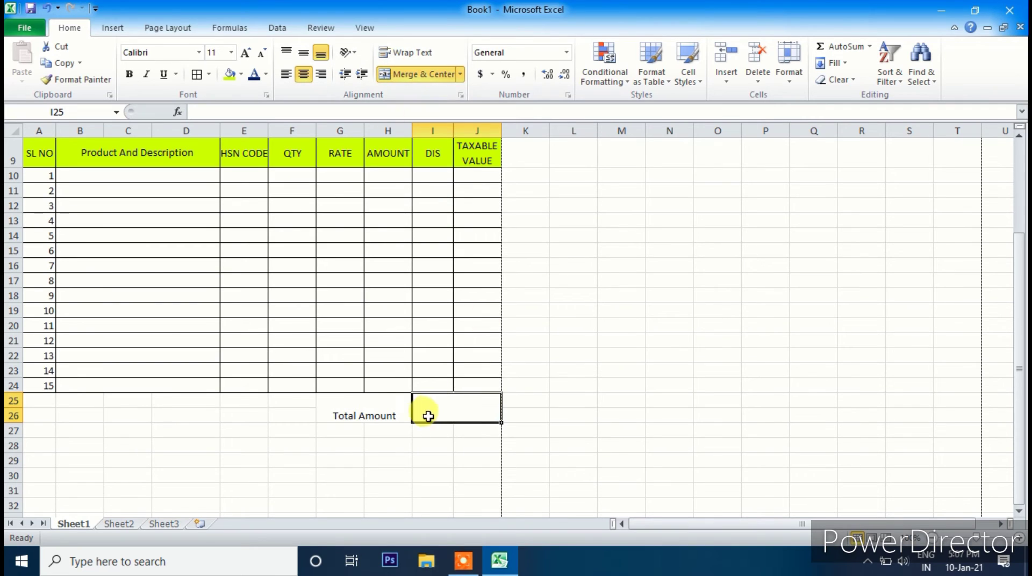
# - Format the Total Amount label in 14-pt Cambria
pyautogui.click(374, 413)
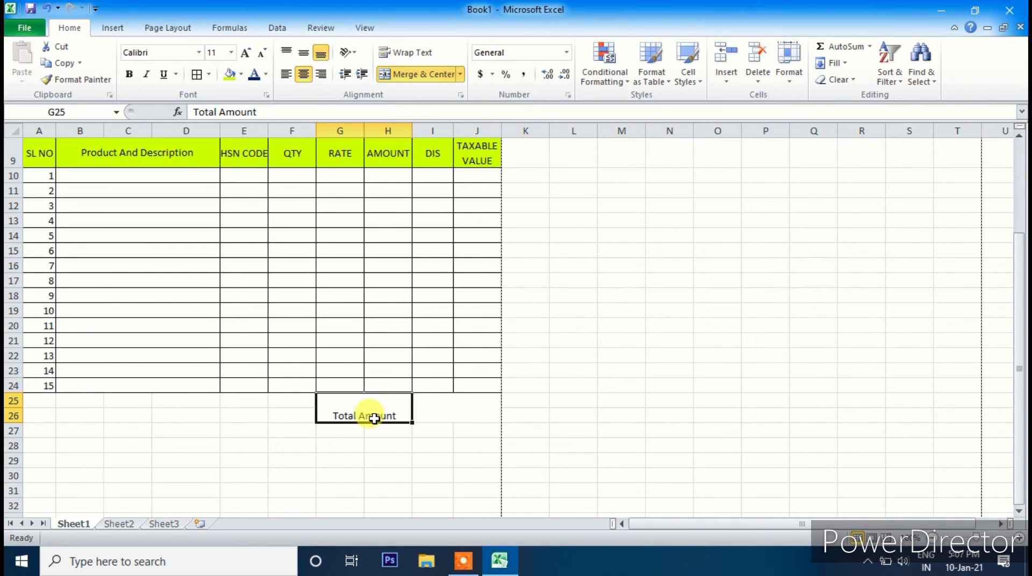
pyautogui.click(246, 52)
pyautogui.click(246, 53)
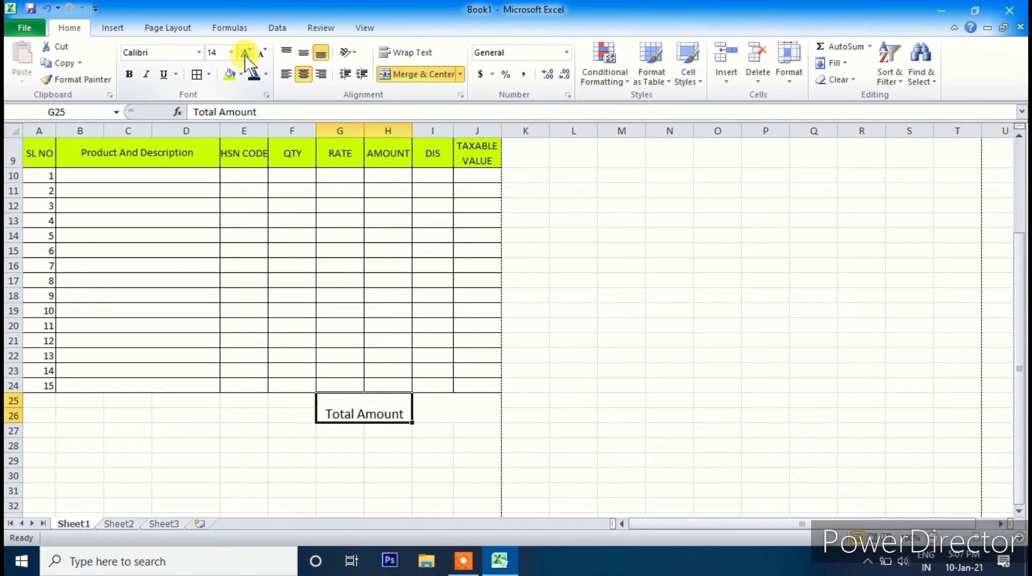
pyautogui.click(198, 52)
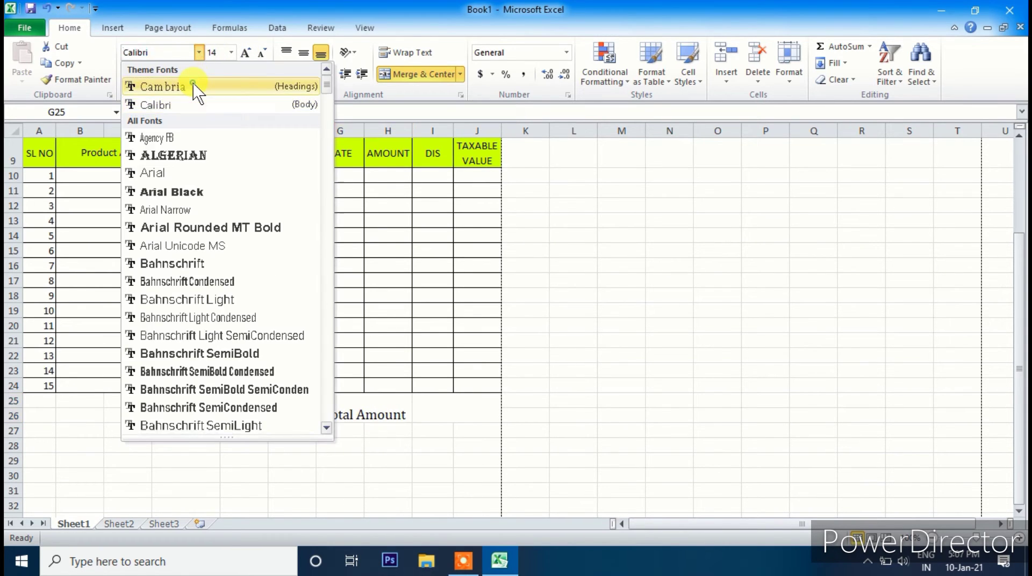
pyautogui.click(196, 86)
pyautogui.click(444, 418)
pyautogui.click(338, 400)
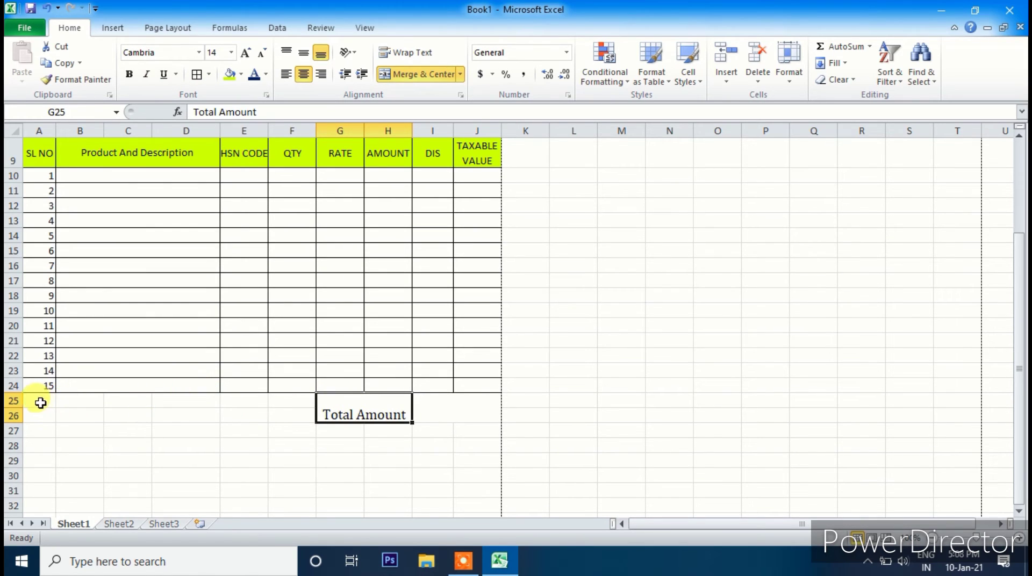
# - Merge A25:F25 and enter 'Total Invoice Amount in Word'
pyautogui.moveTo(39, 401); pyautogui.dragTo(292, 397)
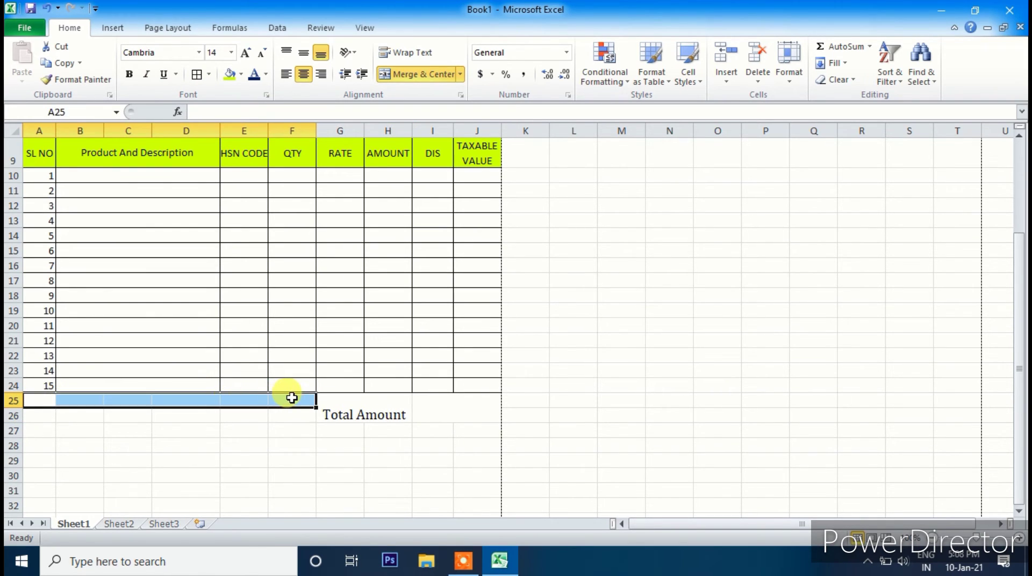
pyautogui.click(424, 76)
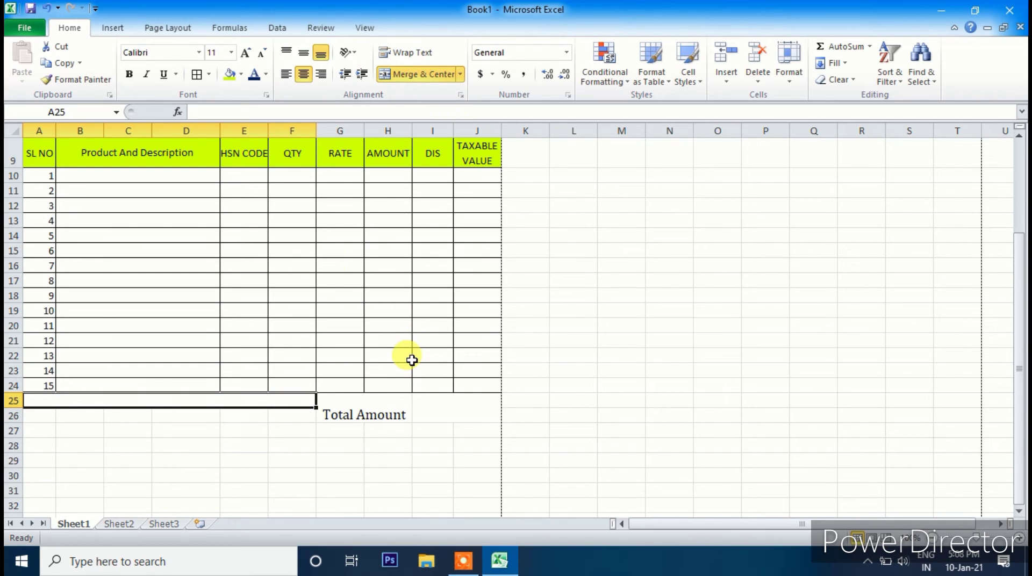
pyautogui.write('Total In')
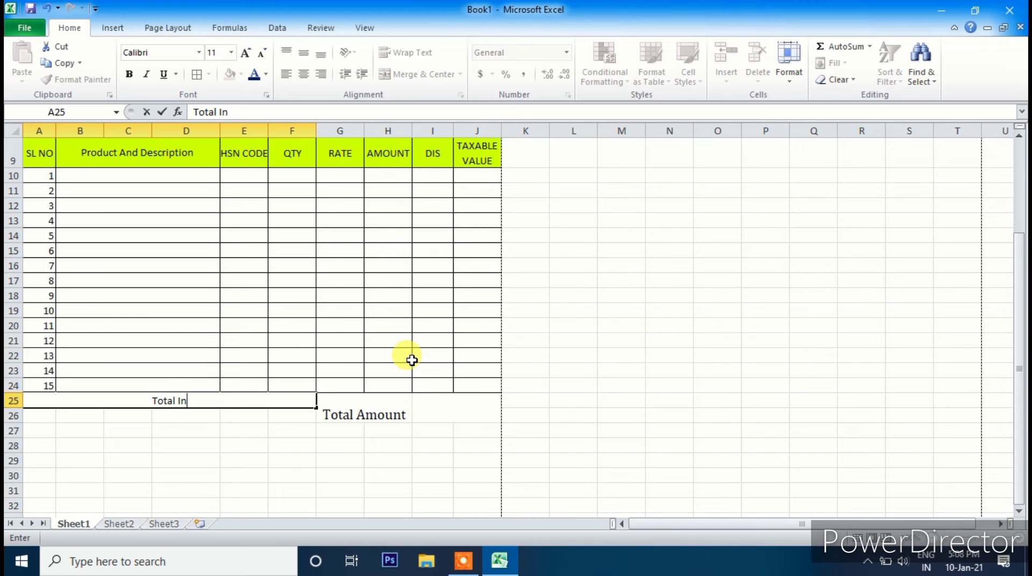
pyautogui.write('Amo')
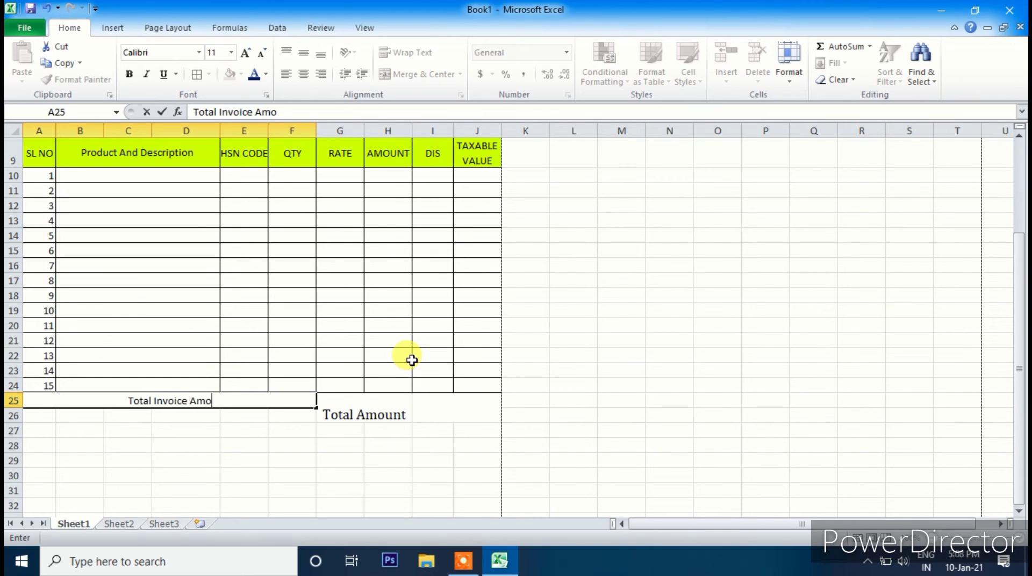
pyautogui.write('unt in Word')
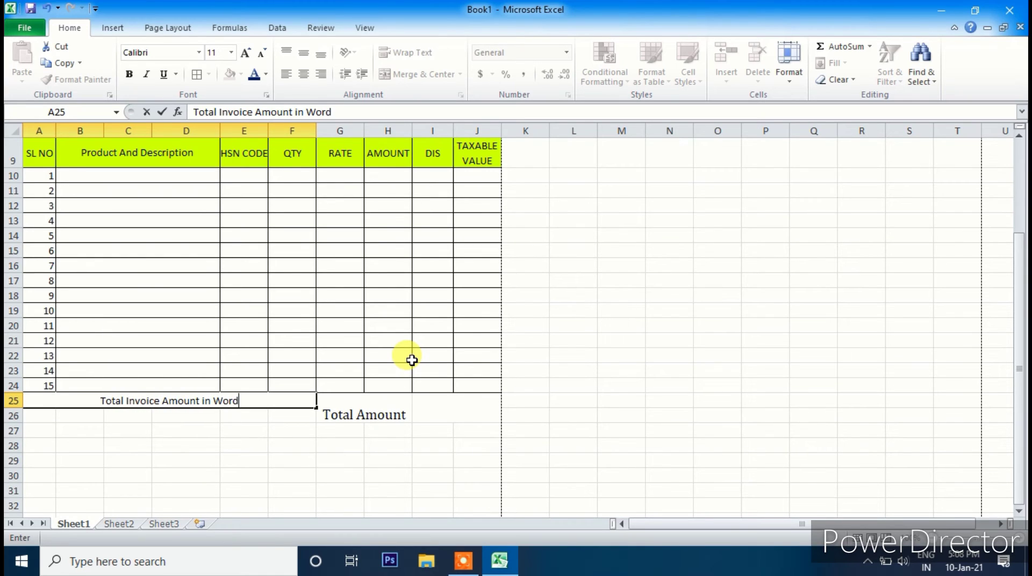
pyautogui.click(214, 429)
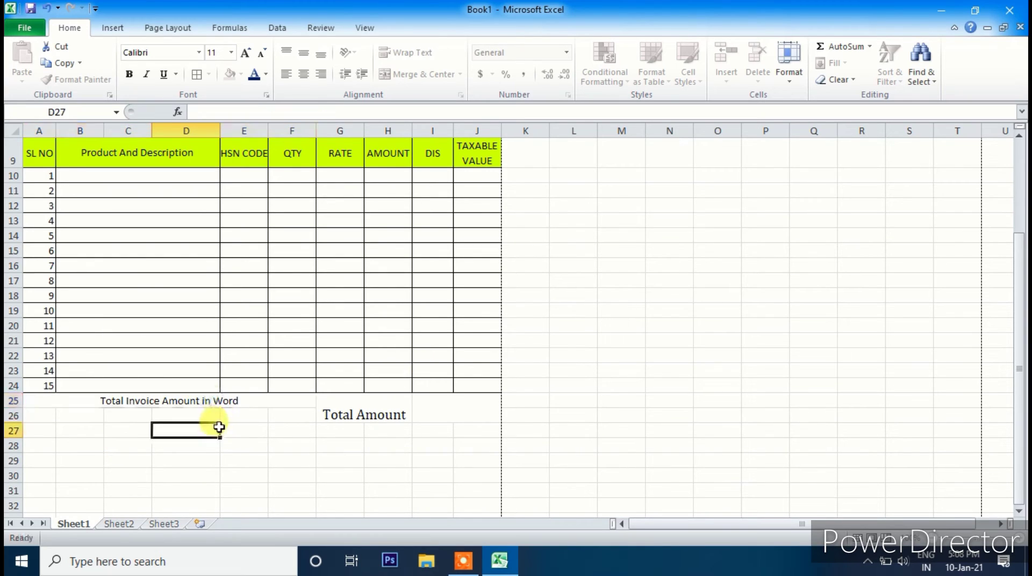
# - Set the label to 14-pt Cambria and merge A26:F26 beneath it
pyautogui.click(222, 401)
pyautogui.click(246, 53)
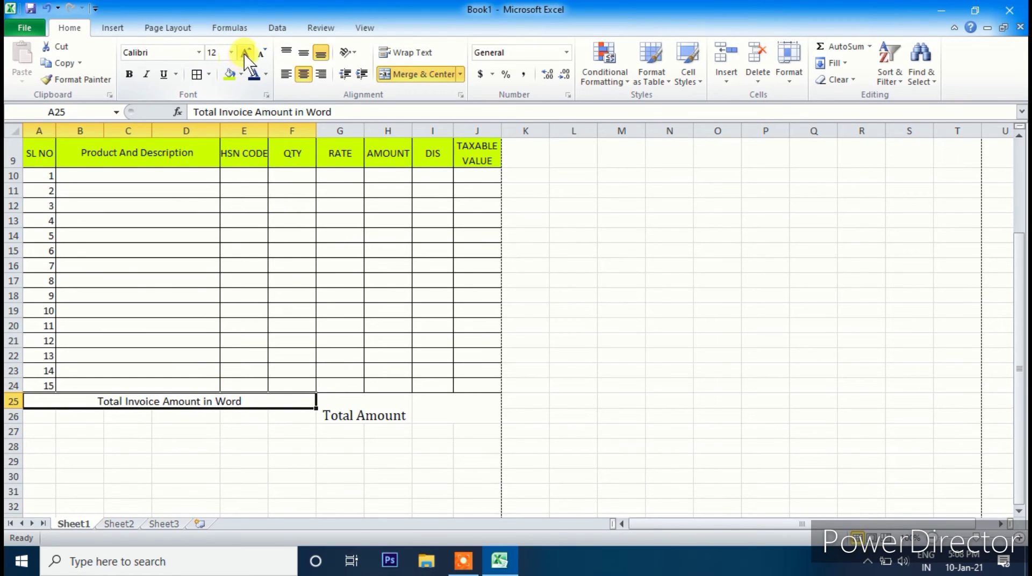
pyautogui.click(246, 52)
pyautogui.click(199, 52)
pyautogui.click(162, 86)
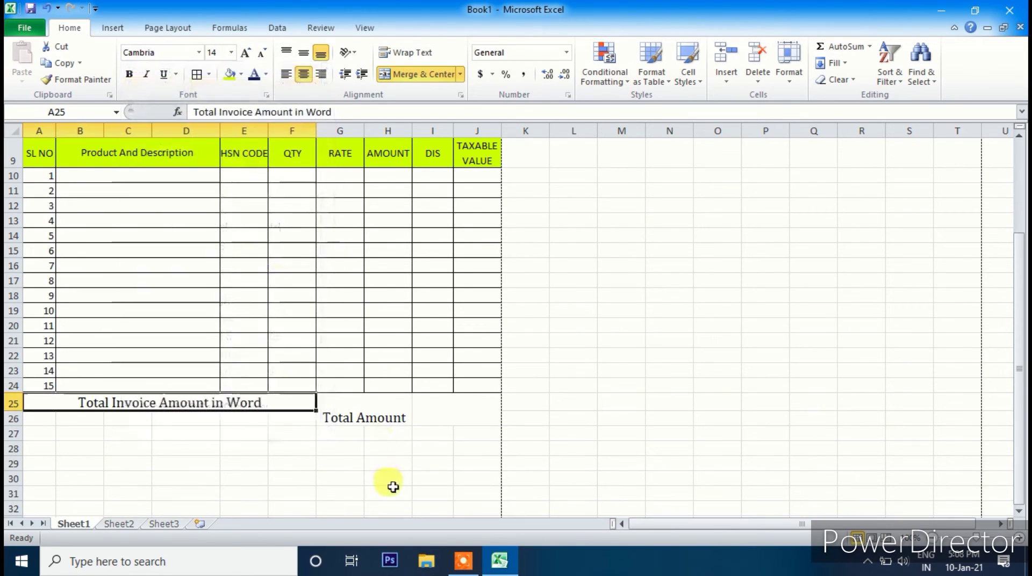
pyautogui.click(380, 418)
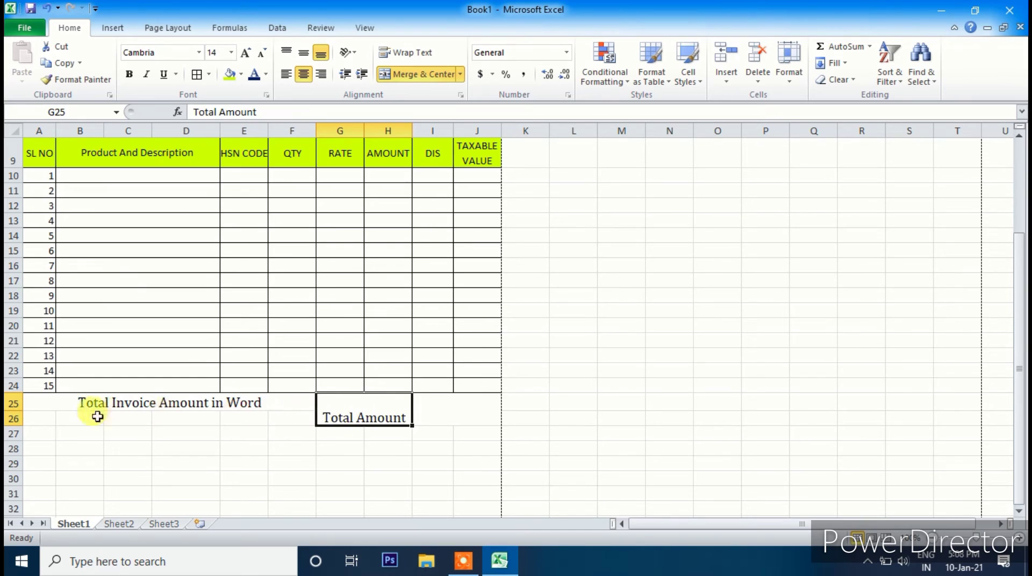
pyautogui.moveTo(46, 417); pyautogui.dragTo(279, 417)
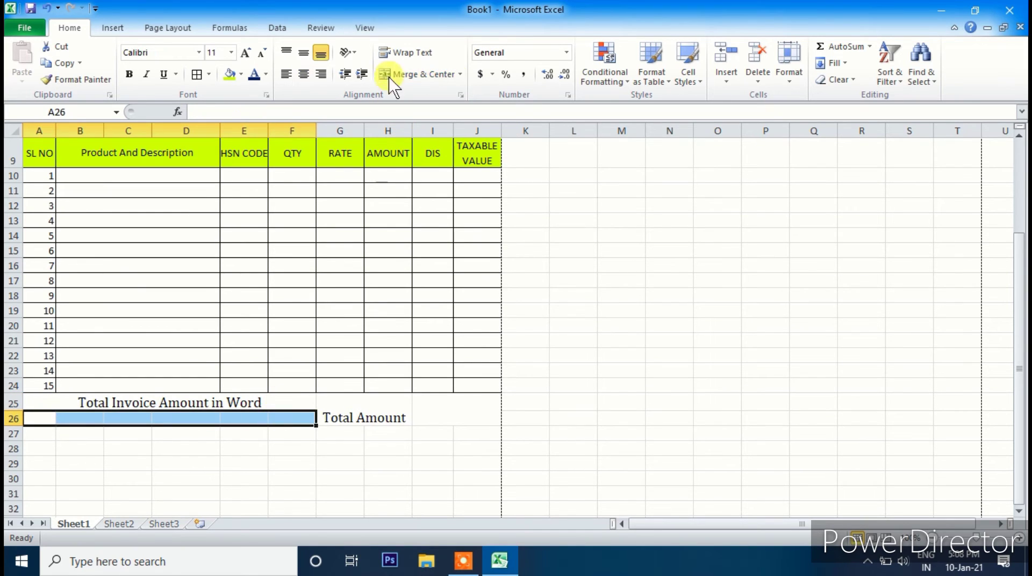
pyautogui.click(409, 74)
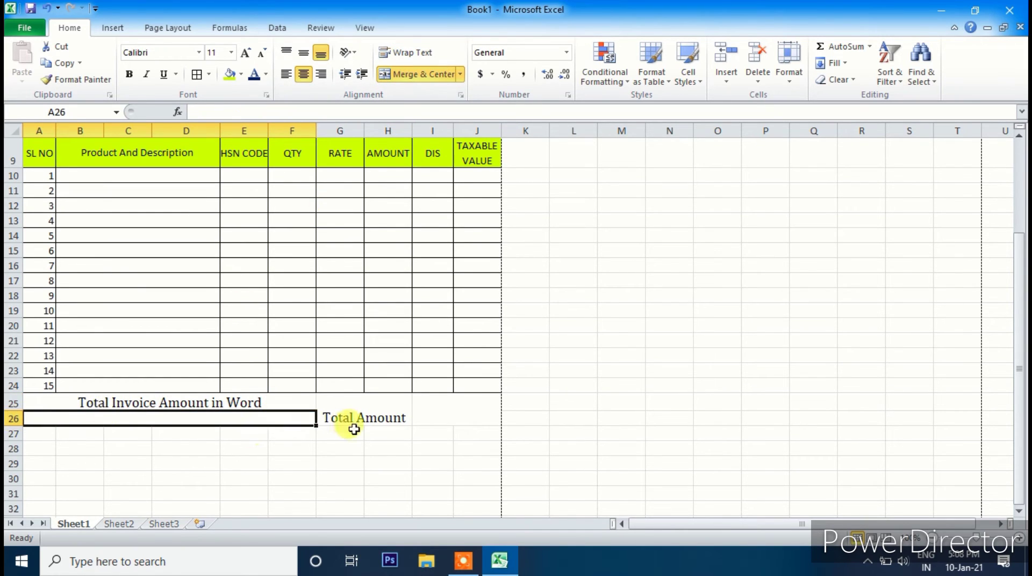
# - Add borders to the A25:J26 block and centre its text vertically
pyautogui.moveTo(49, 399); pyautogui.dragTo(451, 406)
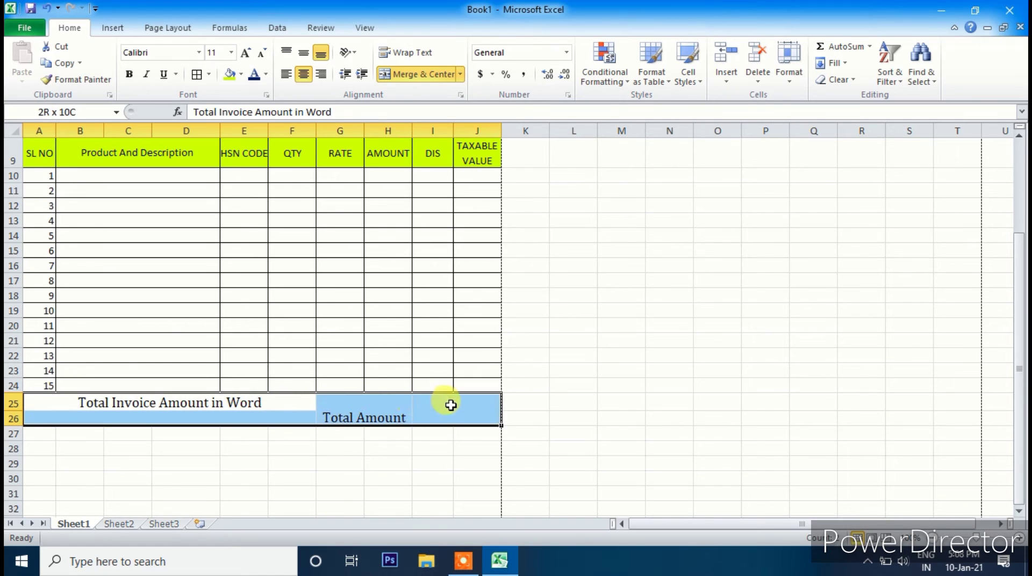
pyautogui.click(202, 74)
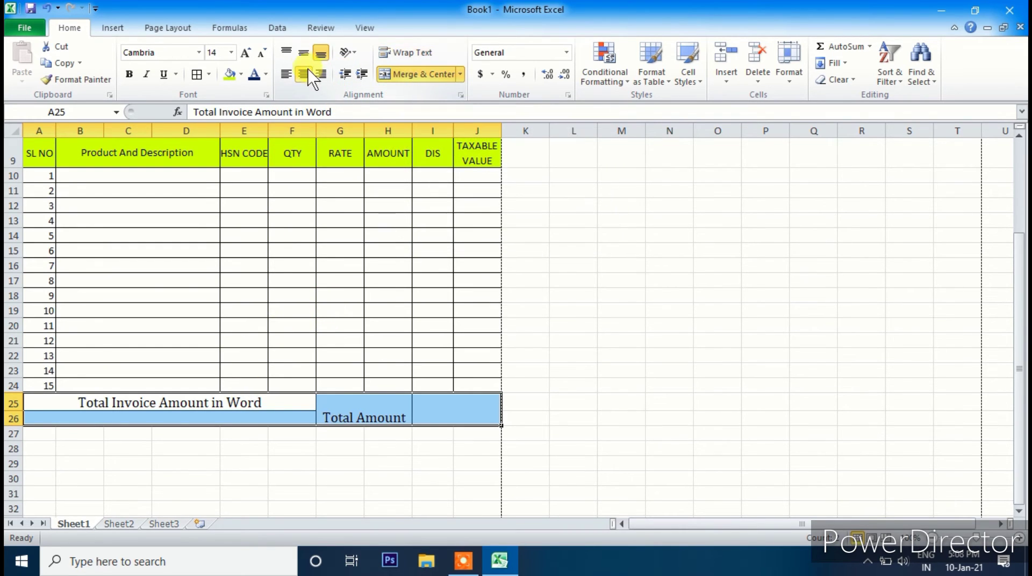
pyautogui.click(305, 55)
pyautogui.click(248, 448)
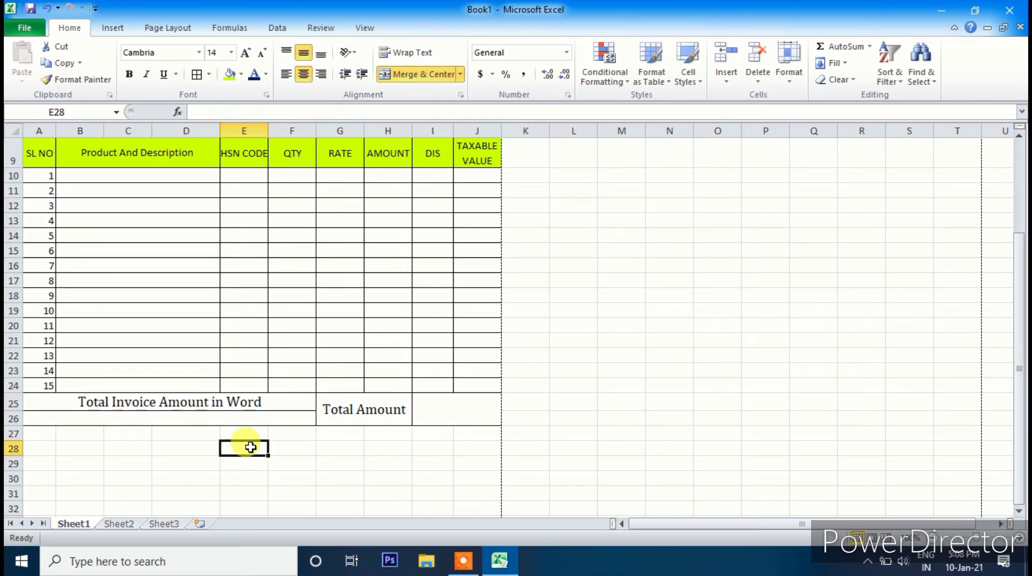
pyautogui.scroll(2, 304, 450)
pyautogui.scroll(-4, 207, 445)
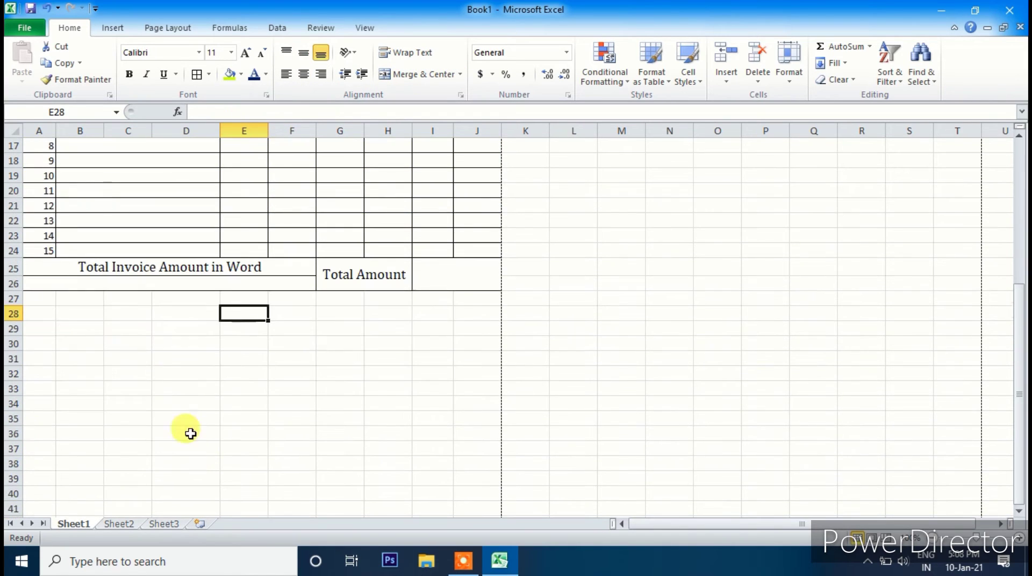
# - Replace the borders on A25:F26 with an outside border only
pyautogui.click(48, 268)
pyautogui.moveTo(48, 268); pyautogui.dragTo(243, 290)
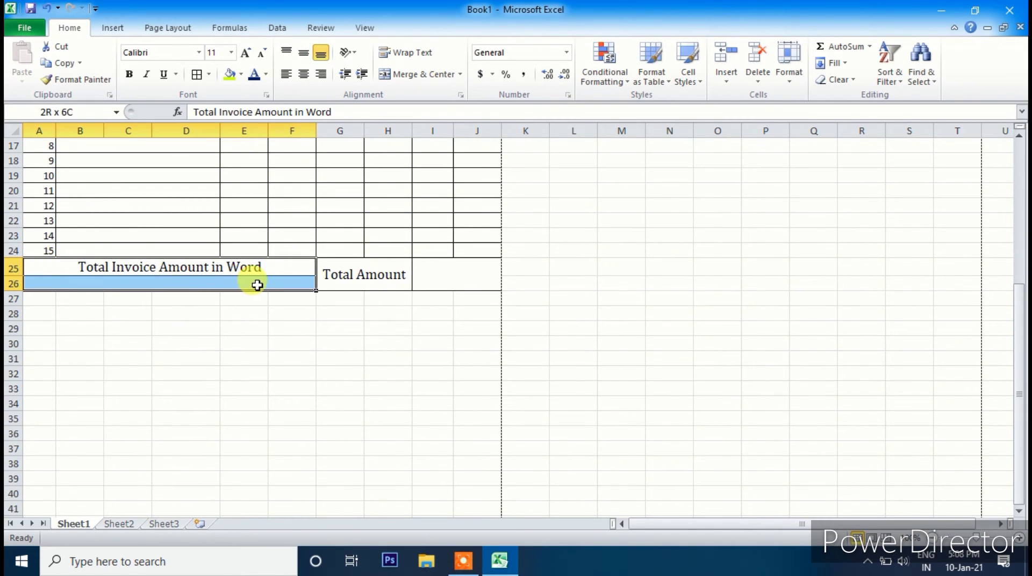
pyautogui.click(209, 74)
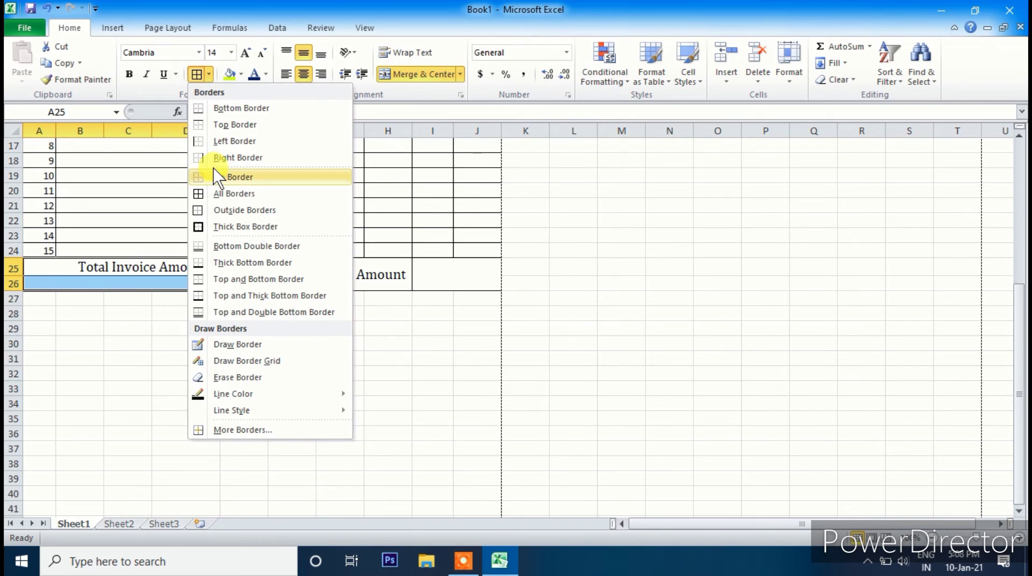
pyautogui.click(228, 176)
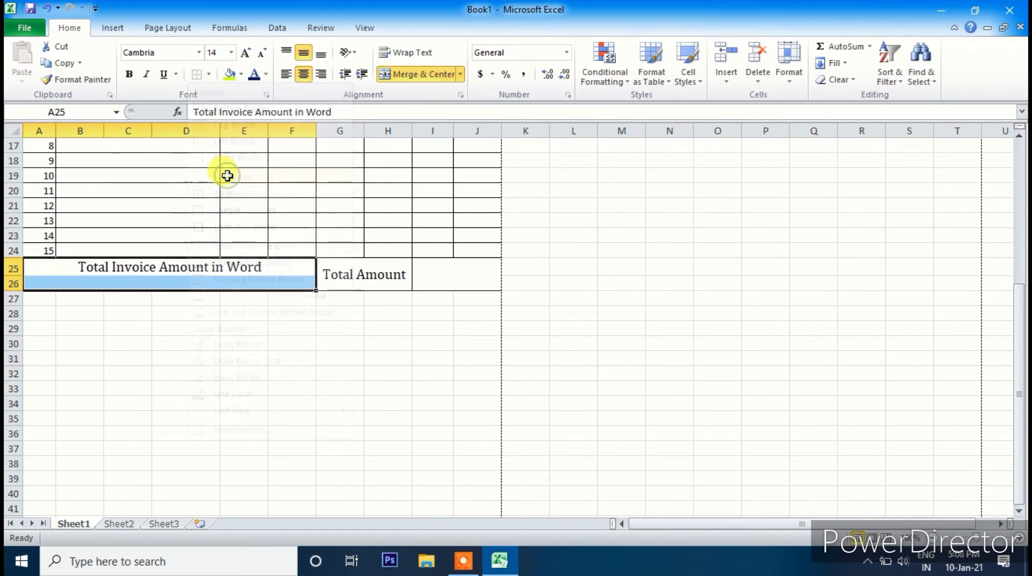
pyautogui.click(211, 74)
pyautogui.click(224, 211)
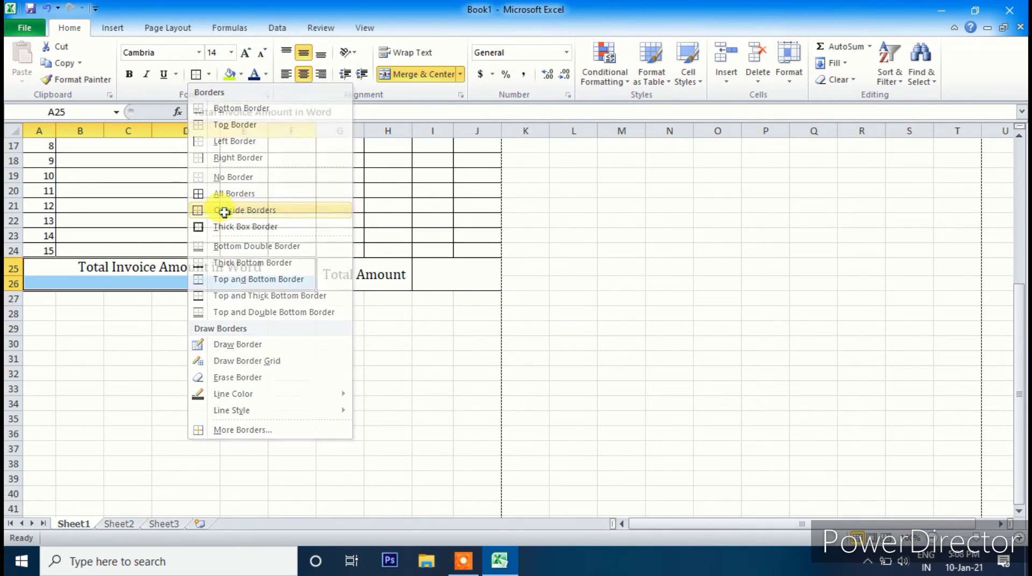
pyautogui.click(329, 402)
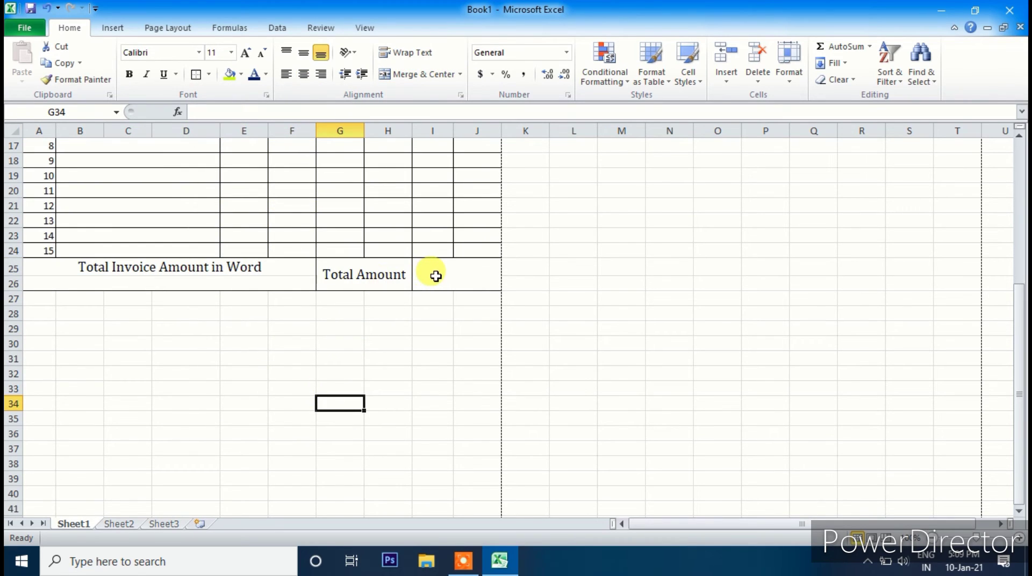
pyautogui.click(357, 272)
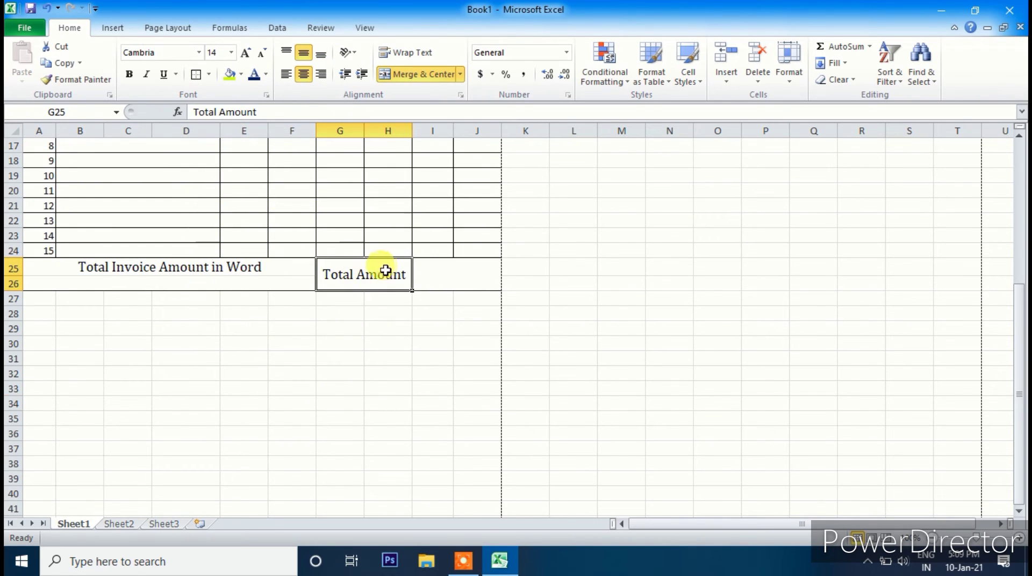
pyautogui.click(86, 267)
pyautogui.click(450, 272)
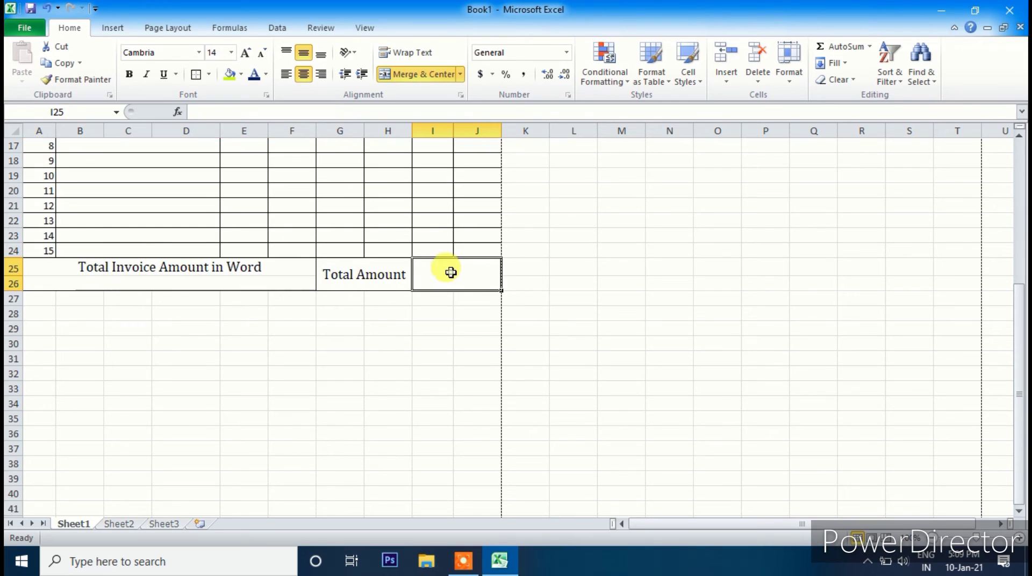
pyautogui.scroll(6, 438, 283)
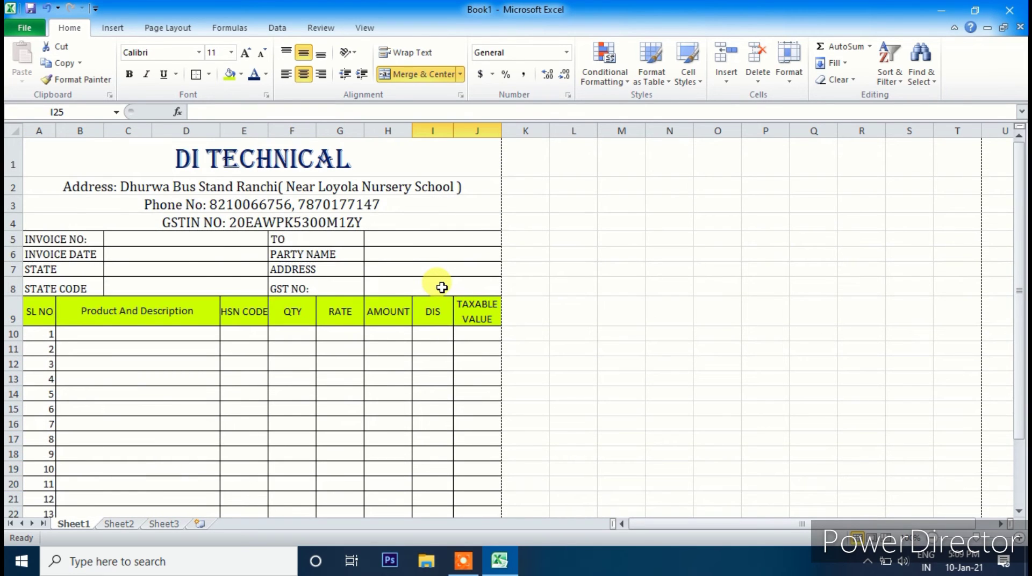
pyautogui.scroll(-2, 442, 288)
pyautogui.scroll(2, 442, 287)
pyautogui.scroll(-2, 442, 288)
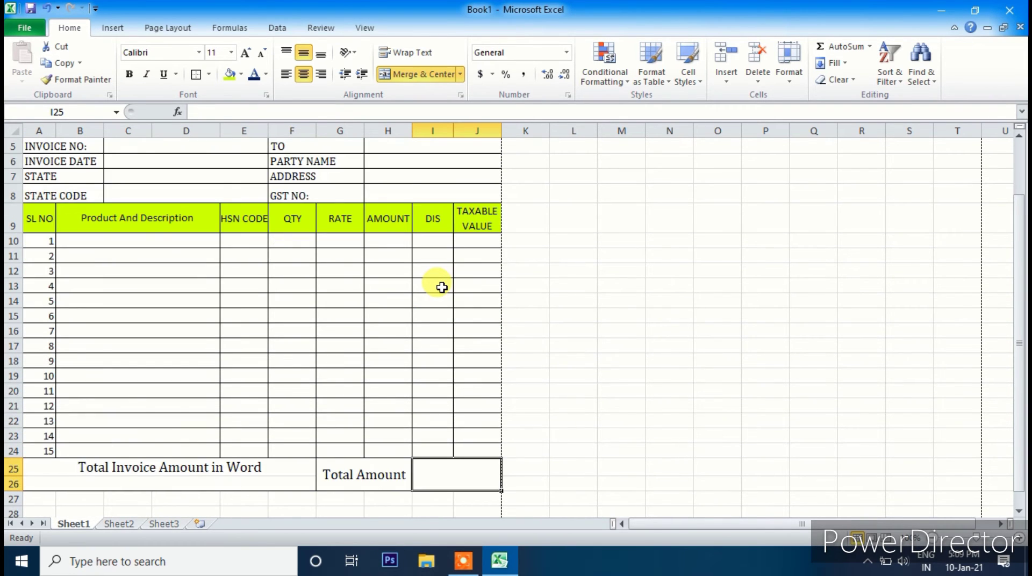
pyautogui.scroll(-6, 439, 287)
pyautogui.scroll(6, 439, 285)
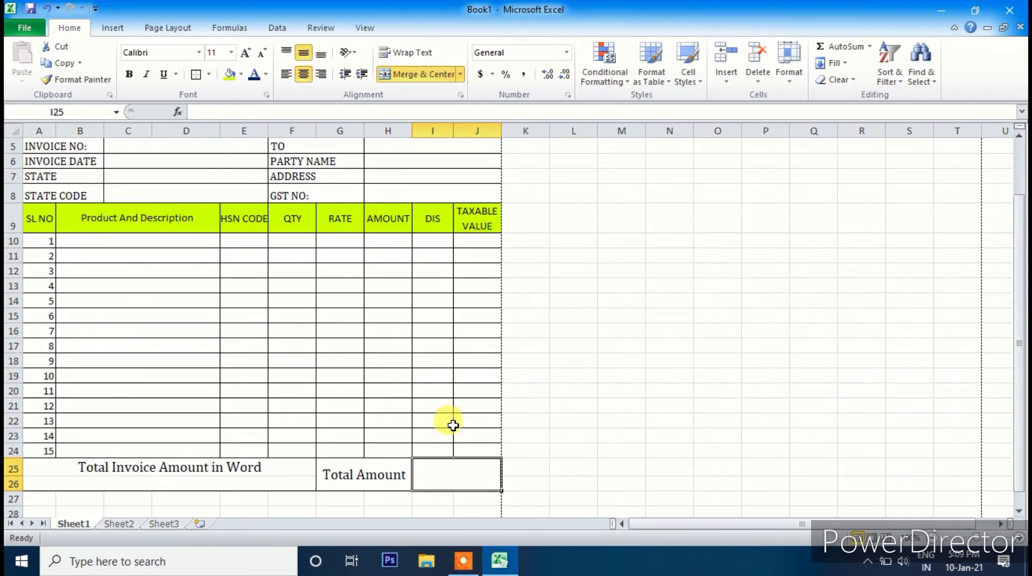
pyautogui.scroll(-2, 453, 425)
pyautogui.scroll(3, 453, 425)
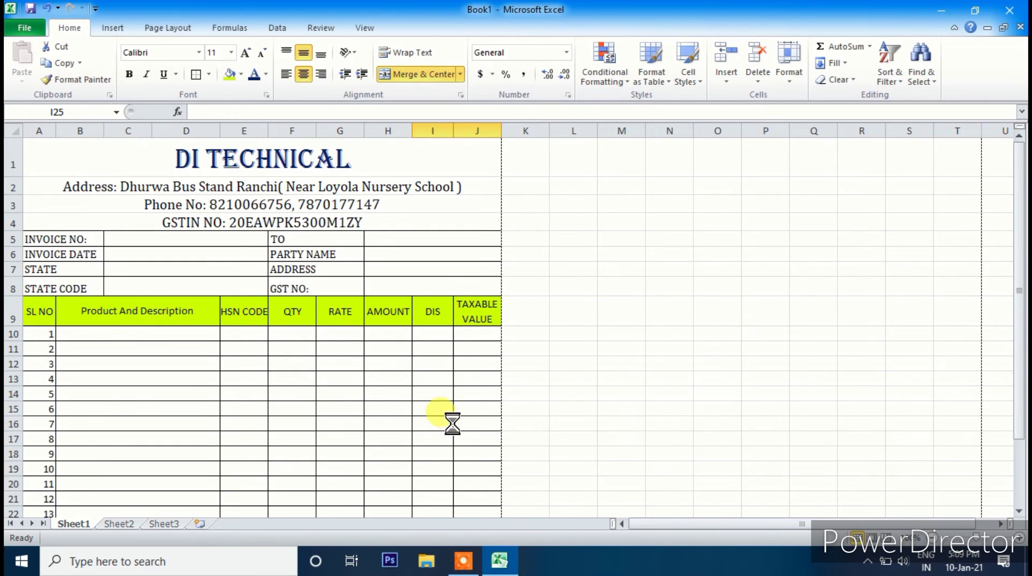
pyautogui.hotkey('ctrl', 'p')
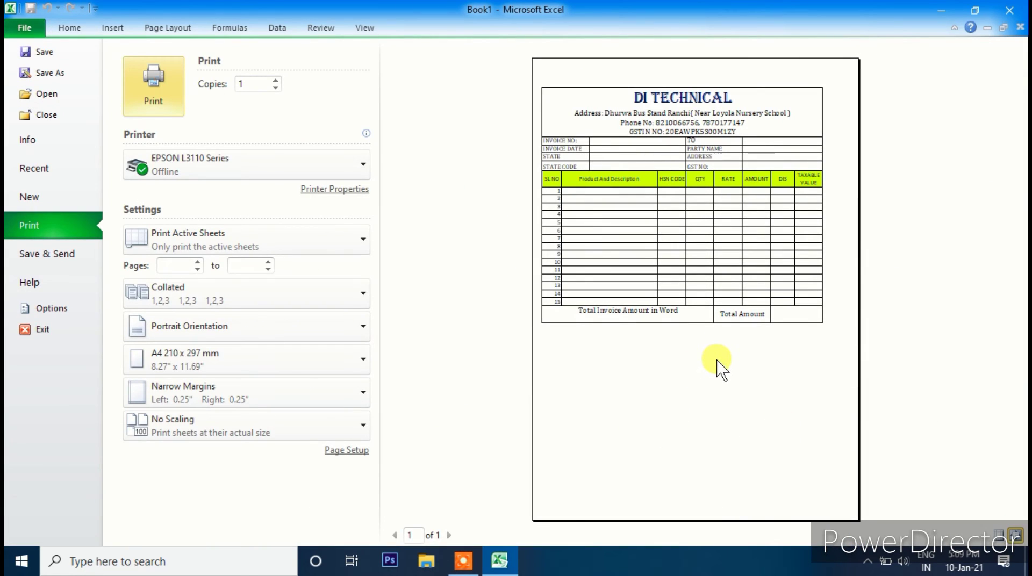
pyautogui.press('Escape')
pyautogui.scroll(-8, 200, 347)
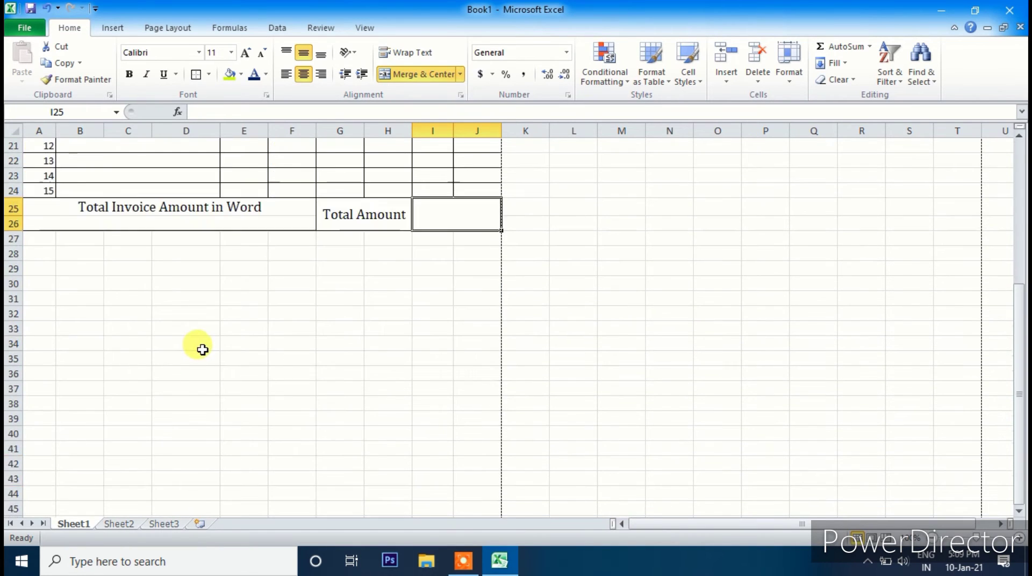
pyautogui.scroll(3, 291, 229)
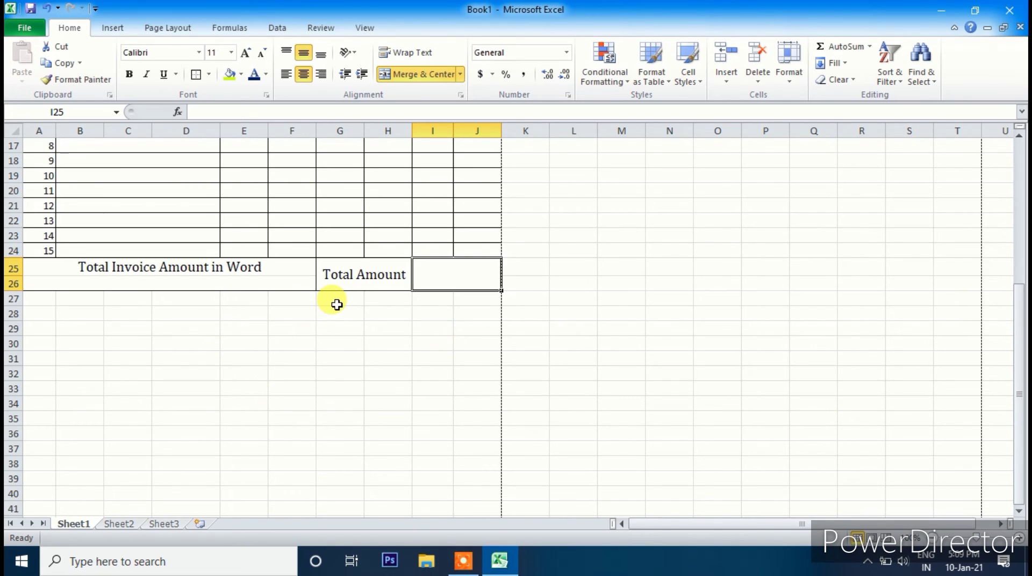
# - Merge G27:H27 and enter the label 'Add CGST:'
pyautogui.moveTo(336, 305); pyautogui.dragTo(381, 305)
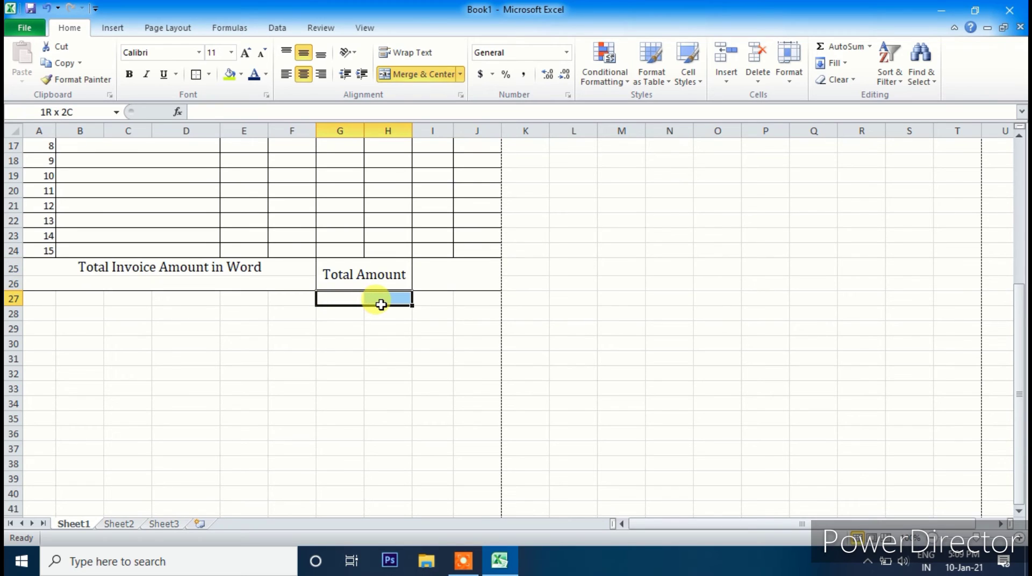
pyautogui.click(412, 75)
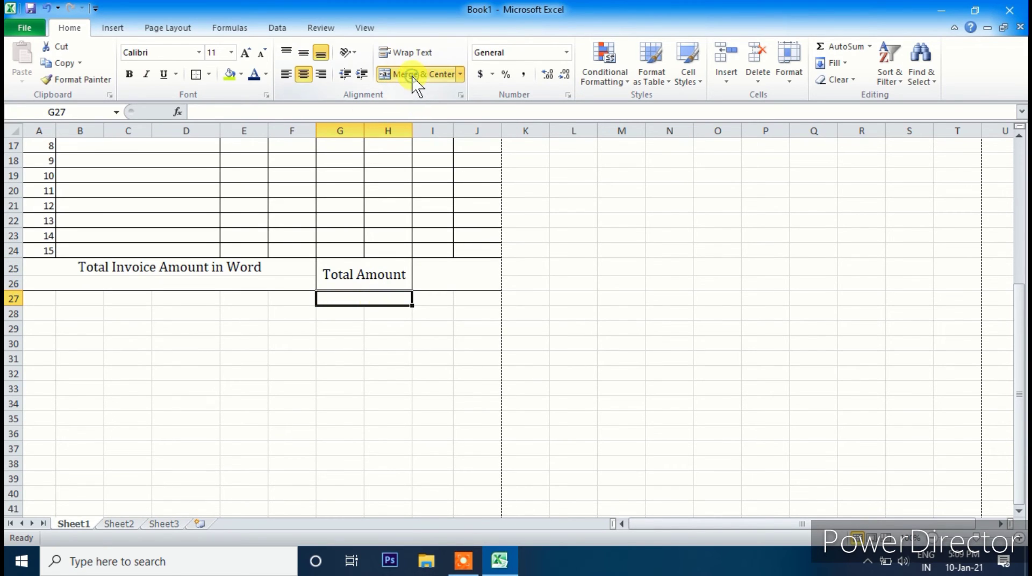
pyautogui.write('Add CGST:')
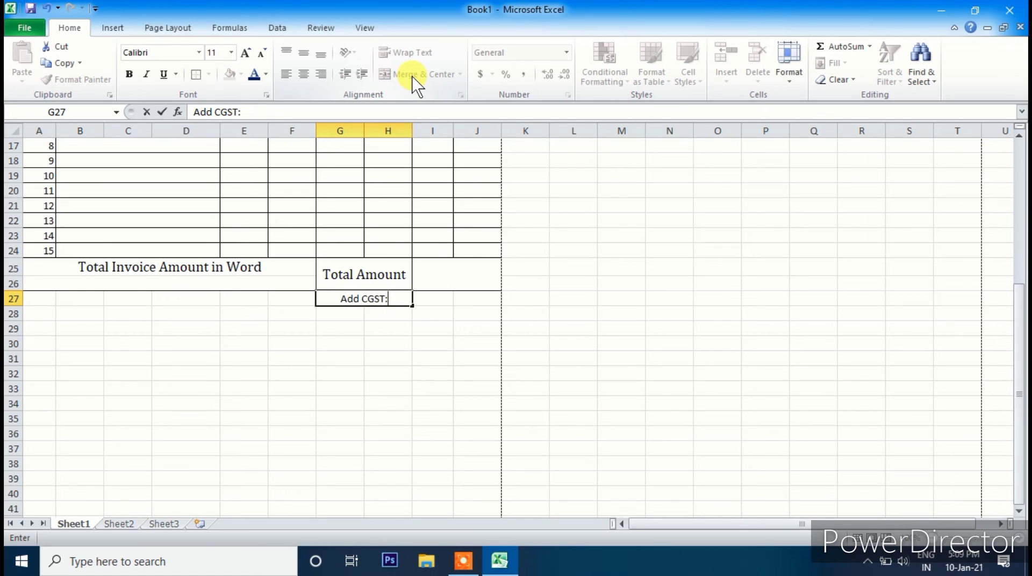
pyautogui.press('Return')
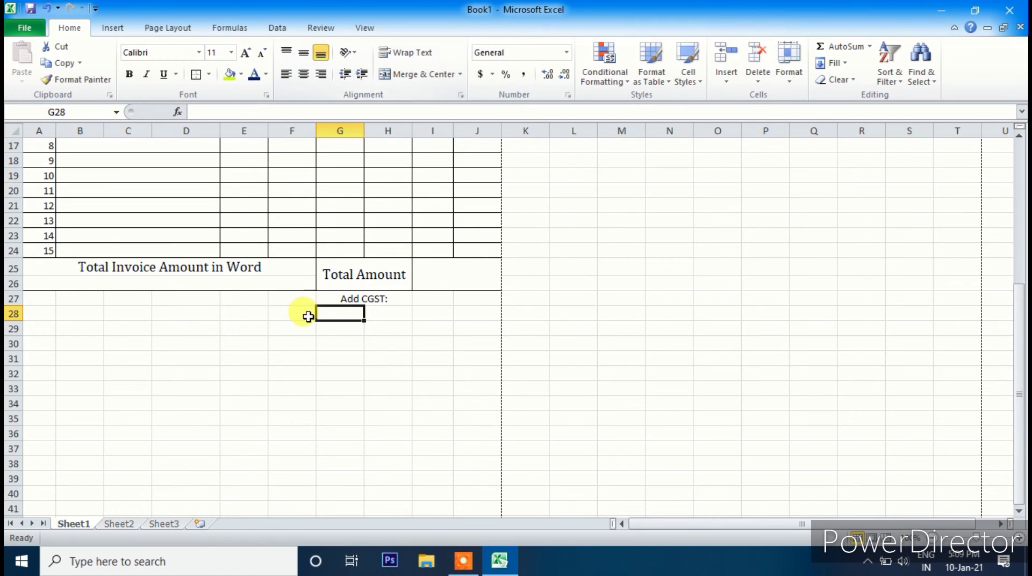
# - Merge G28:H28 and enter the label 'Add SGST:'
pyautogui.moveTo(325, 312); pyautogui.dragTo(374, 312)
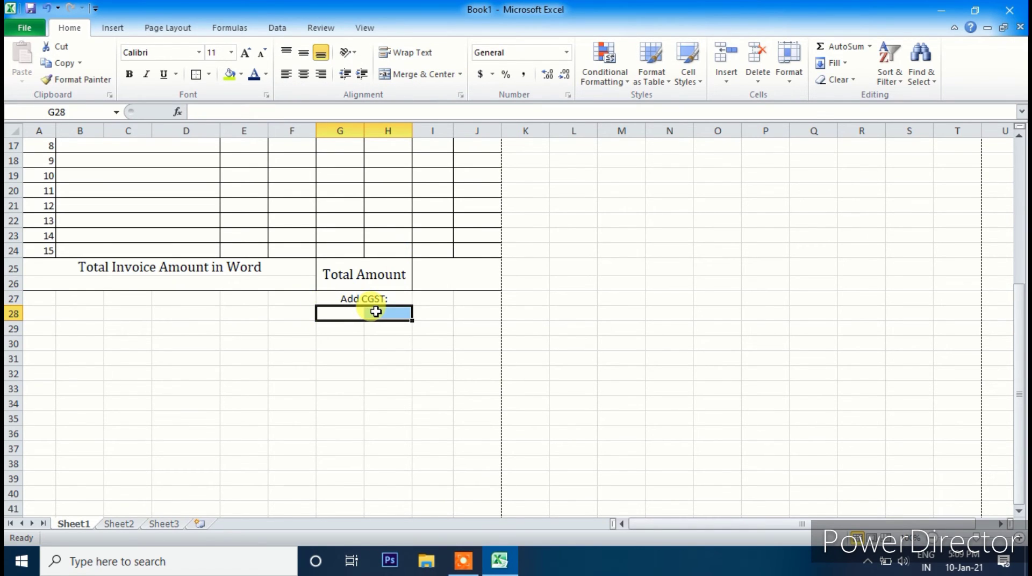
pyautogui.click(416, 75)
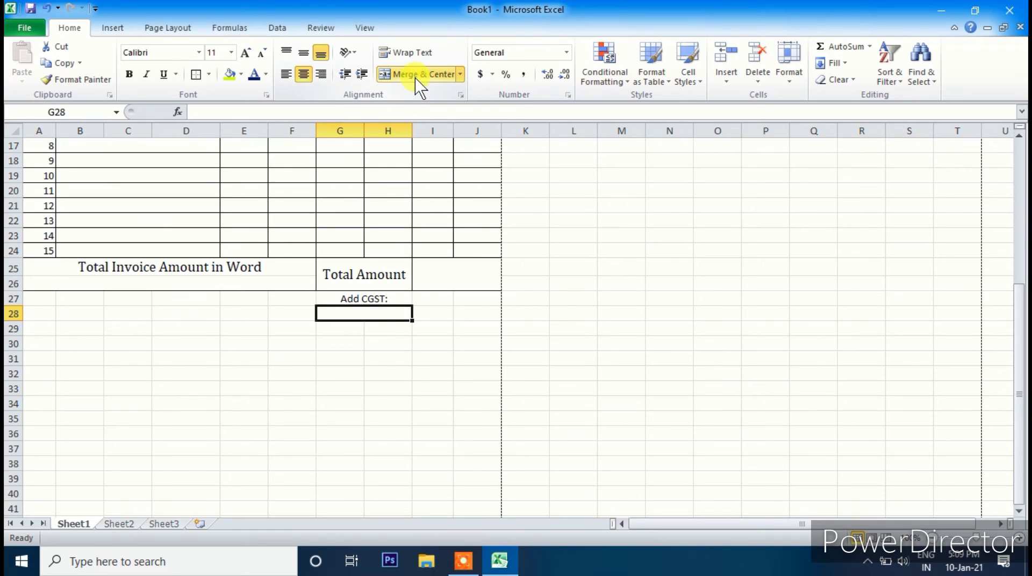
pyautogui.write('A')
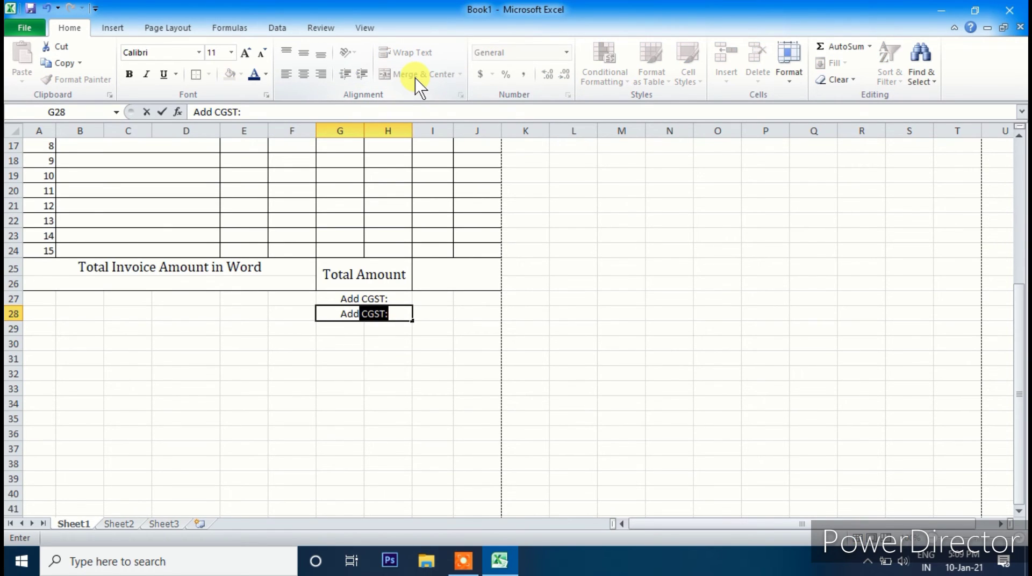
pyautogui.write('ddG')
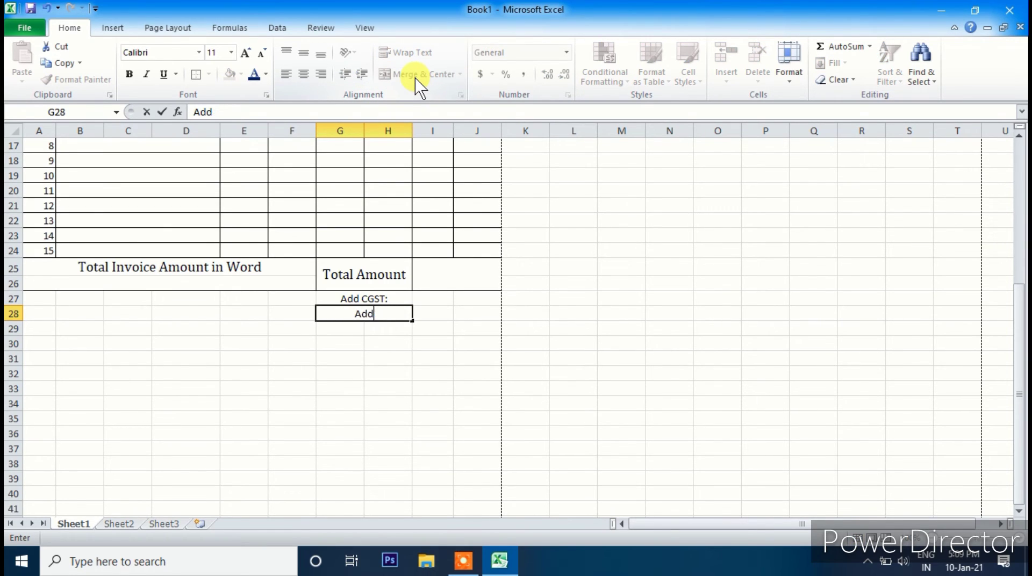
pyautogui.write(' G')
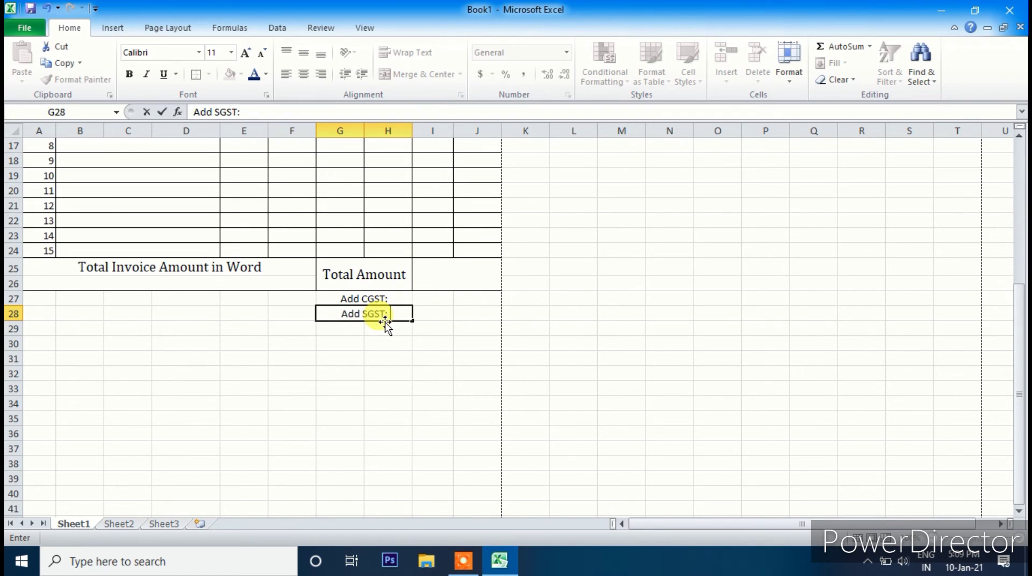
pyautogui.click(361, 358)
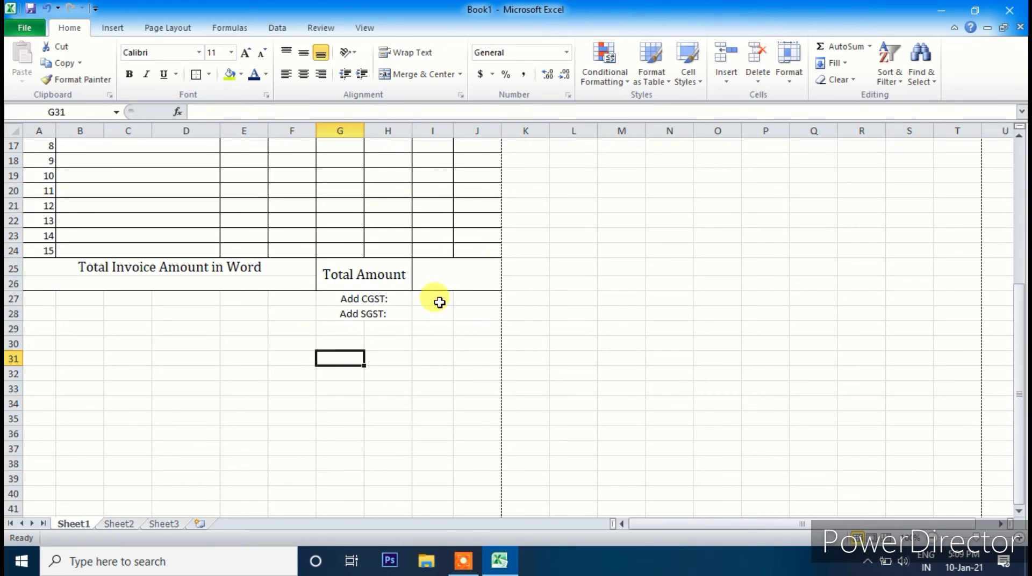
# - Apply Merge Across to I27:J28 for the tax amounts
pyautogui.moveTo(438, 299); pyautogui.dragTo(463, 311)
pyautogui.click(461, 75)
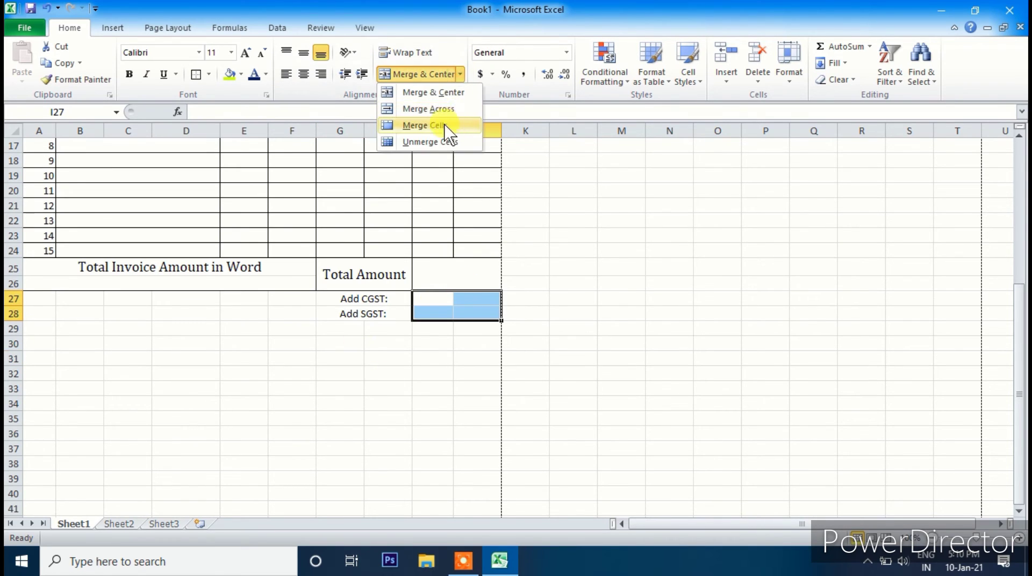
pyautogui.click(427, 109)
pyautogui.click(396, 383)
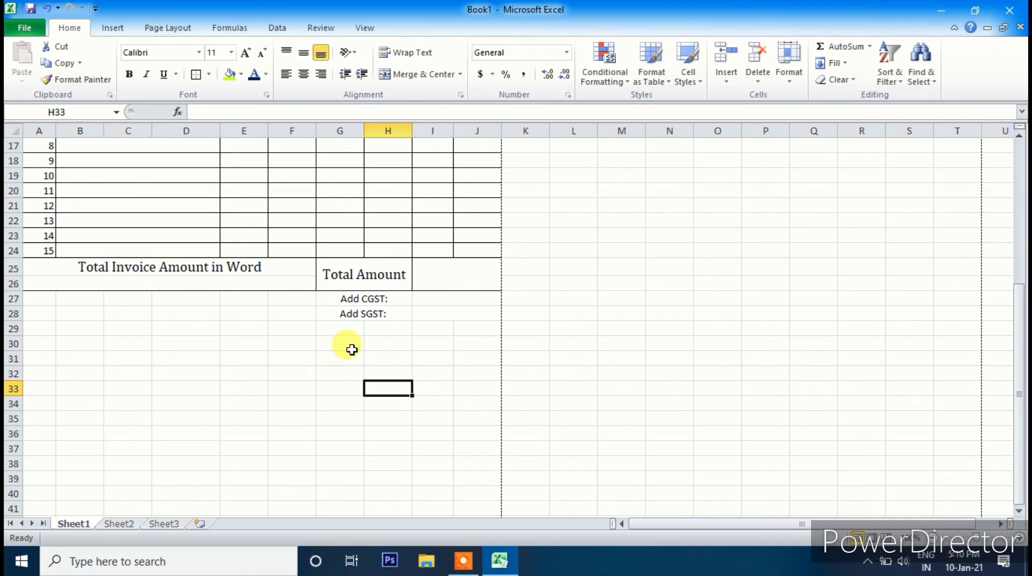
# - Merge G29:H30 with the label 'Grand Total' and merge I29:J30 beside it
pyautogui.moveTo(345, 333); pyautogui.dragTo(377, 340)
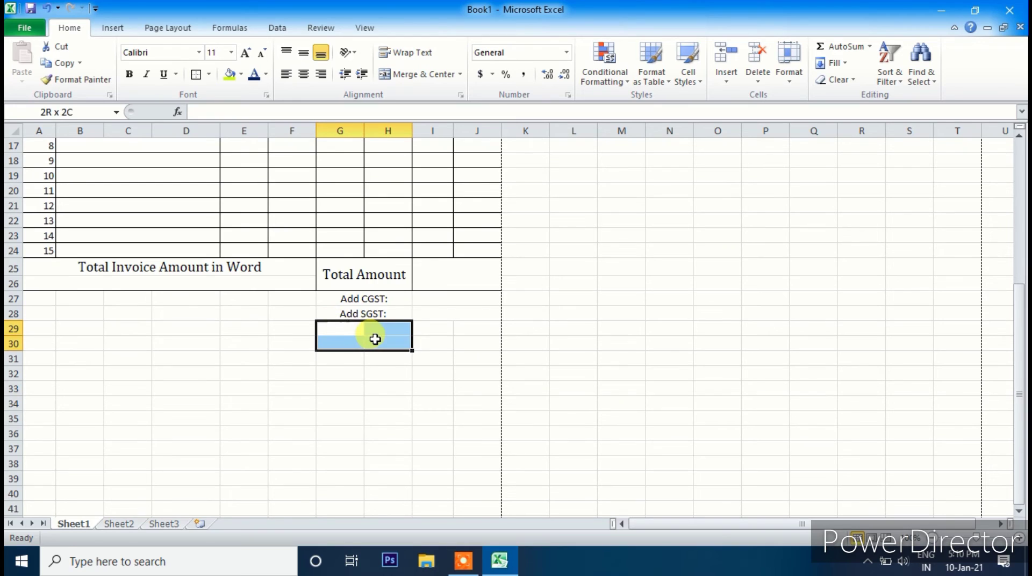
pyautogui.click(424, 75)
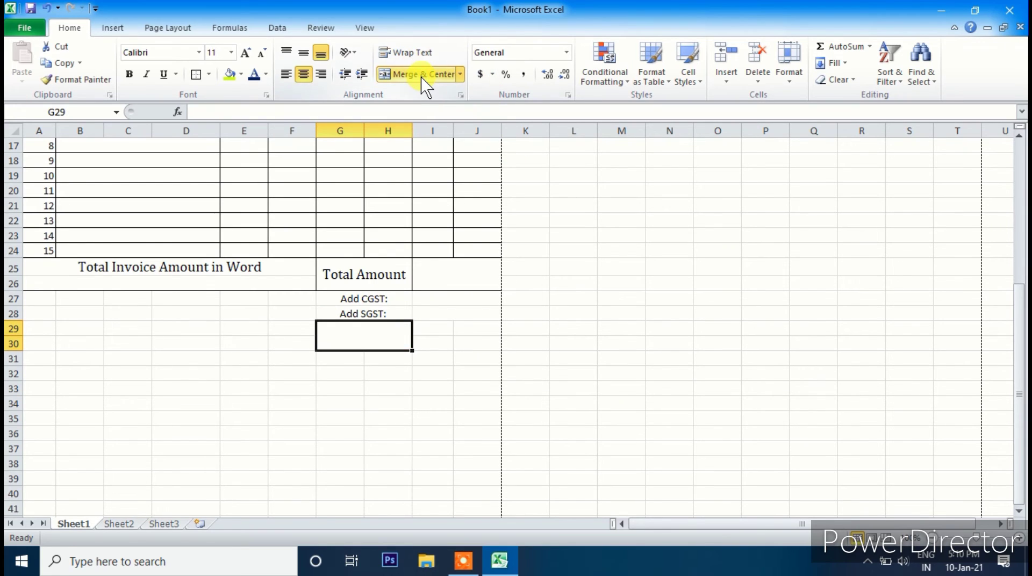
pyautogui.write('Grand Total')
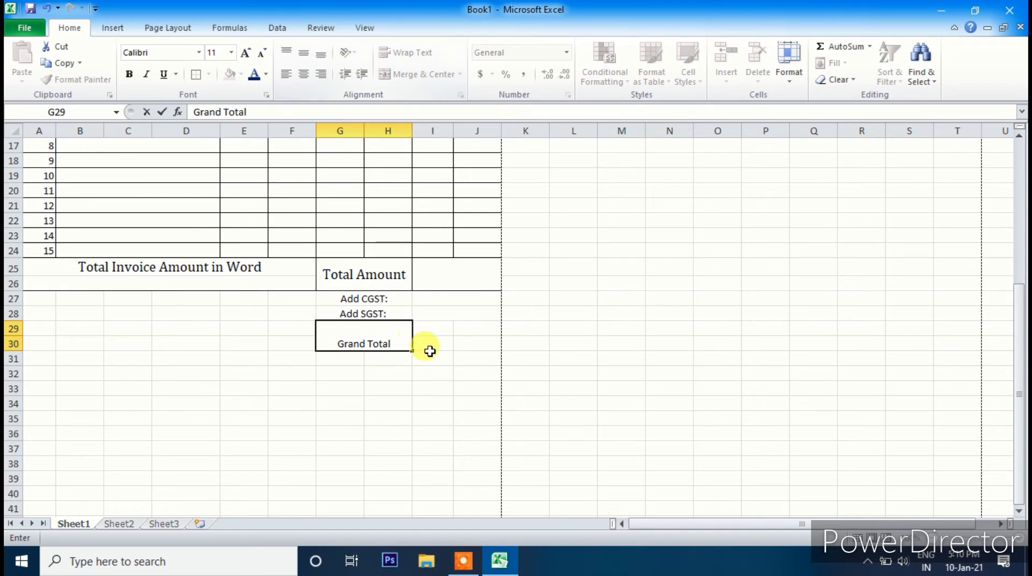
pyautogui.moveTo(429, 330); pyautogui.dragTo(468, 344)
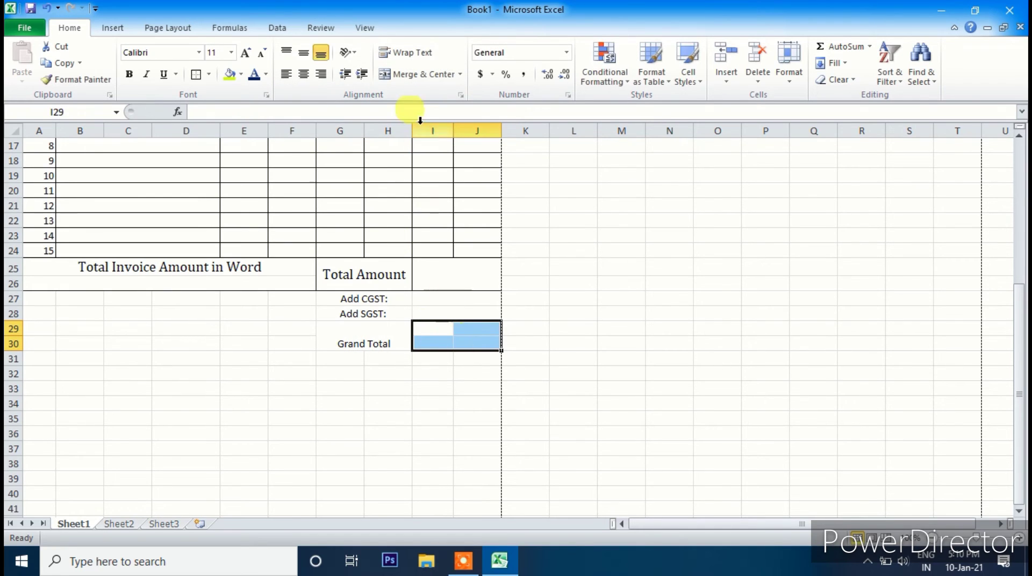
pyautogui.click(423, 74)
pyautogui.click(372, 341)
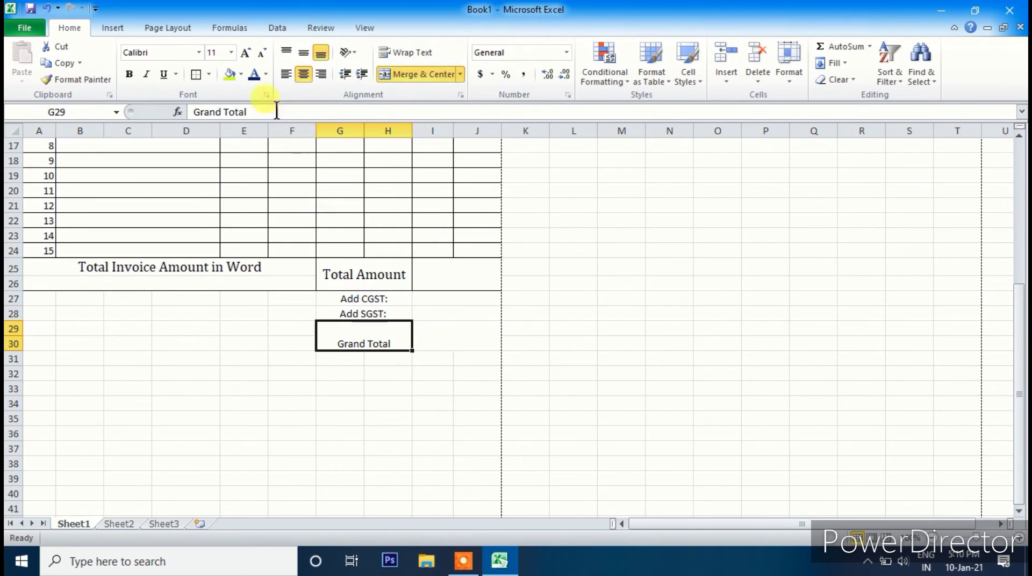
# - Make Grand Total bold 18-pt Cambria, and the amount-in-words heading bold and larger
pyautogui.click(246, 52)
pyautogui.click(245, 53)
pyautogui.click(246, 53)
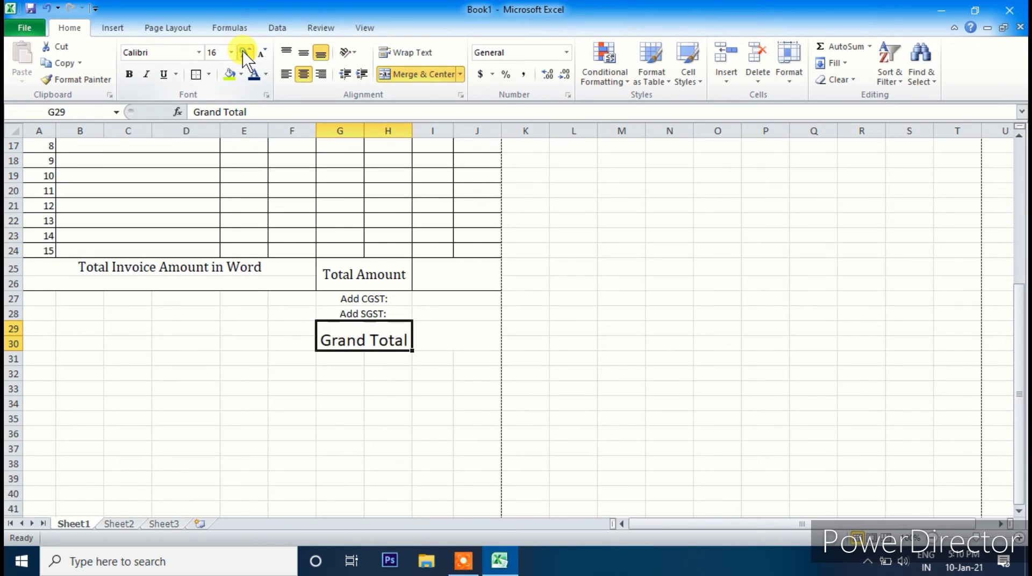
pyautogui.click(199, 52)
pyautogui.click(193, 88)
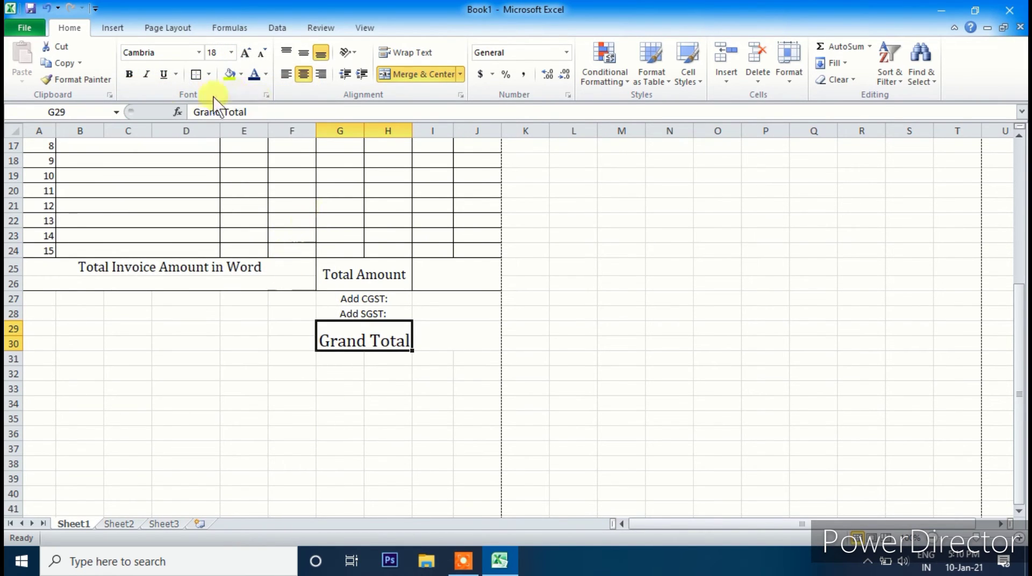
pyautogui.click(129, 75)
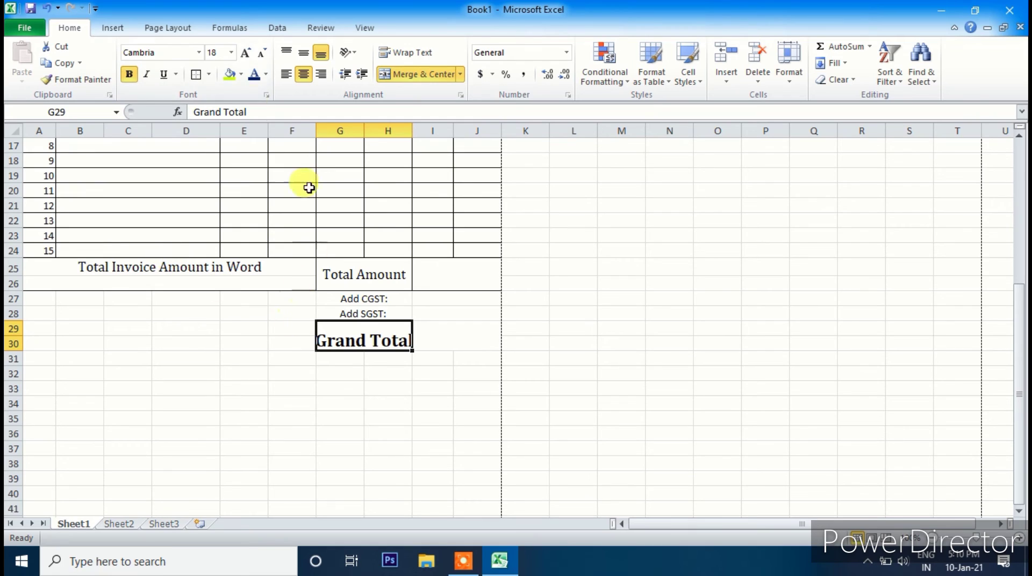
pyautogui.click(263, 52)
pyautogui.click(156, 268)
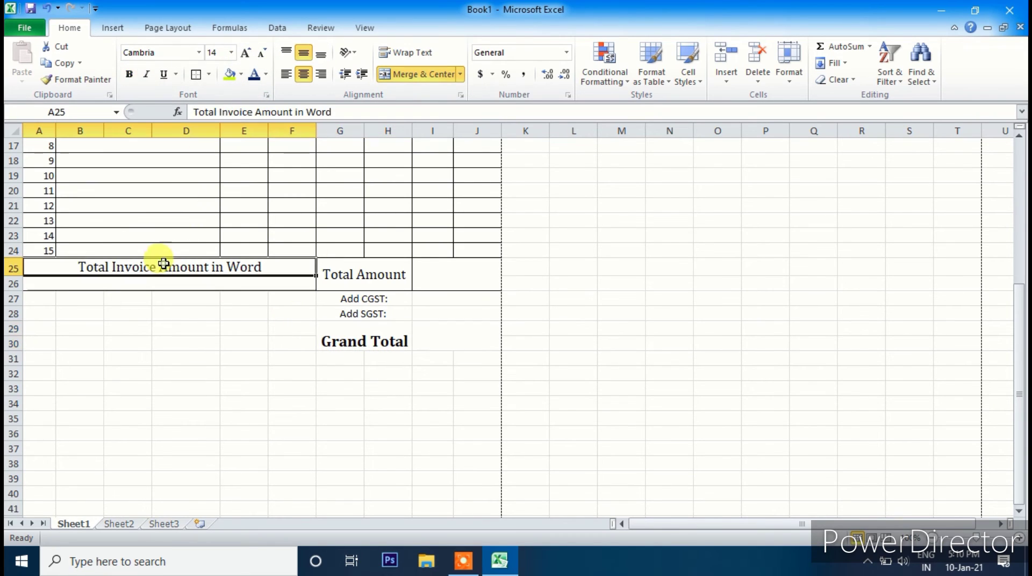
pyautogui.click(129, 74)
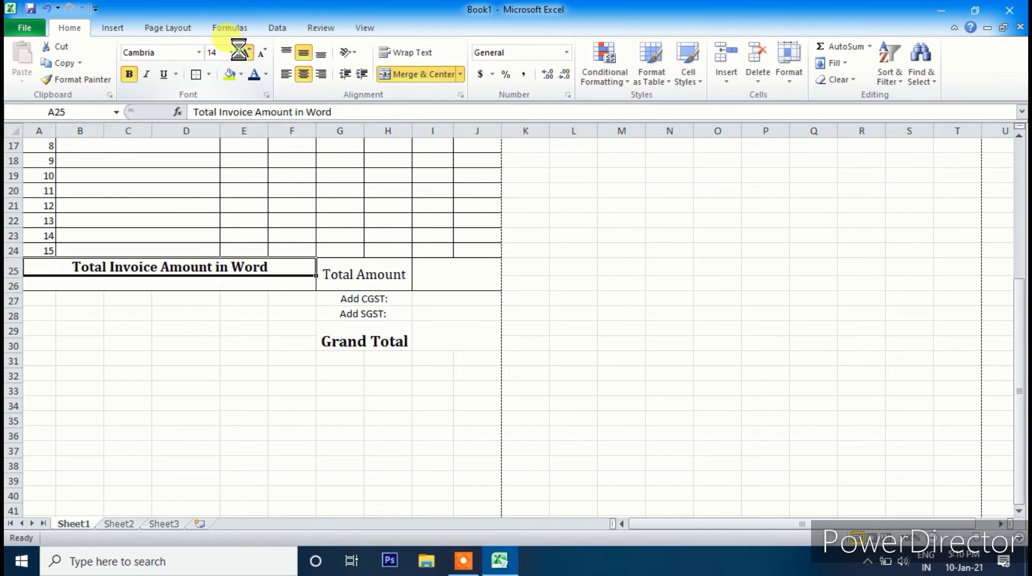
pyautogui.click(245, 53)
# - Apply All Borders to the CGST, SGST and Grand Total block G27:J30
pyautogui.click(375, 377)
pyautogui.moveTo(357, 299); pyautogui.dragTo(446, 339)
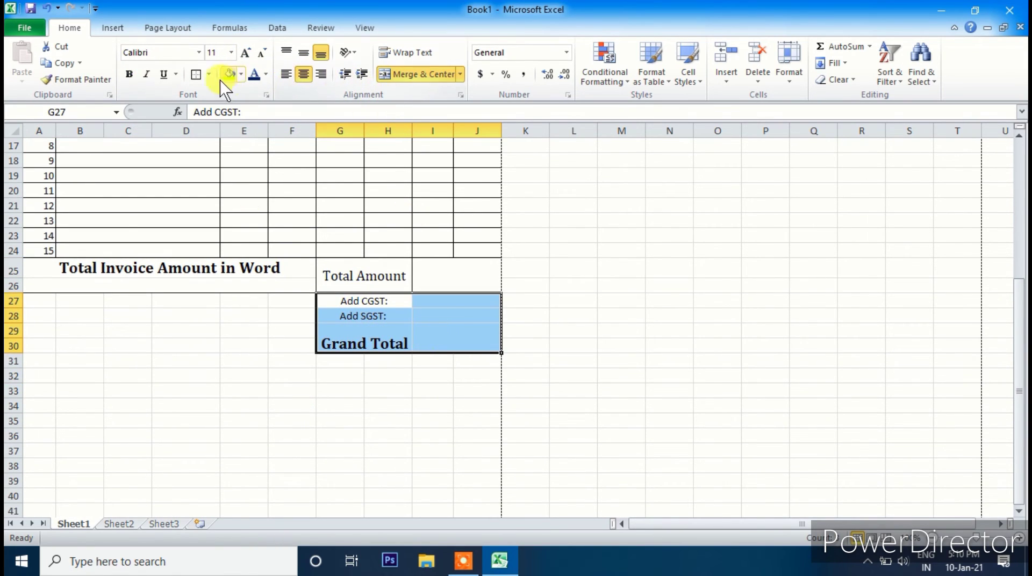
pyautogui.click(196, 75)
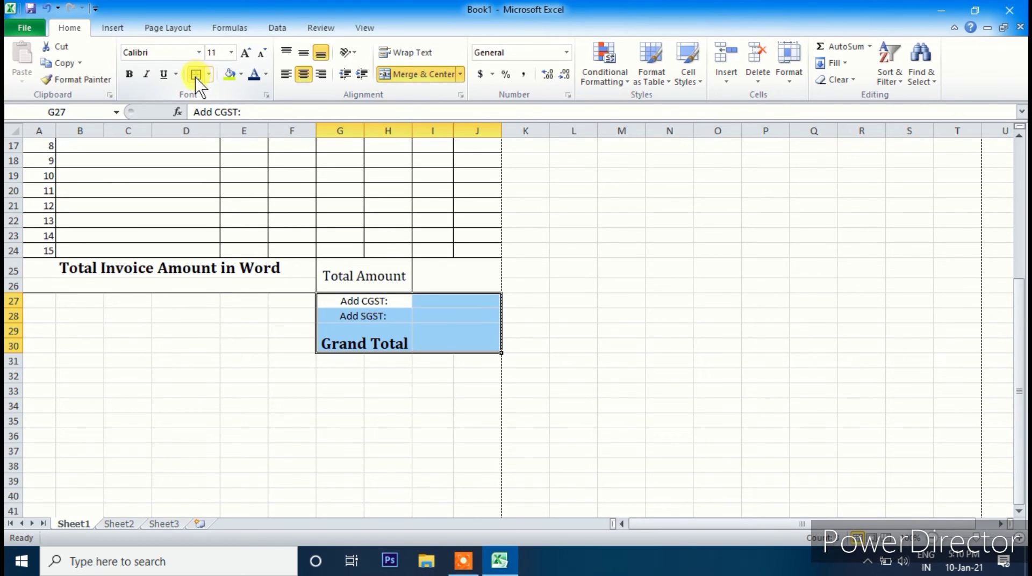
pyautogui.click(208, 75)
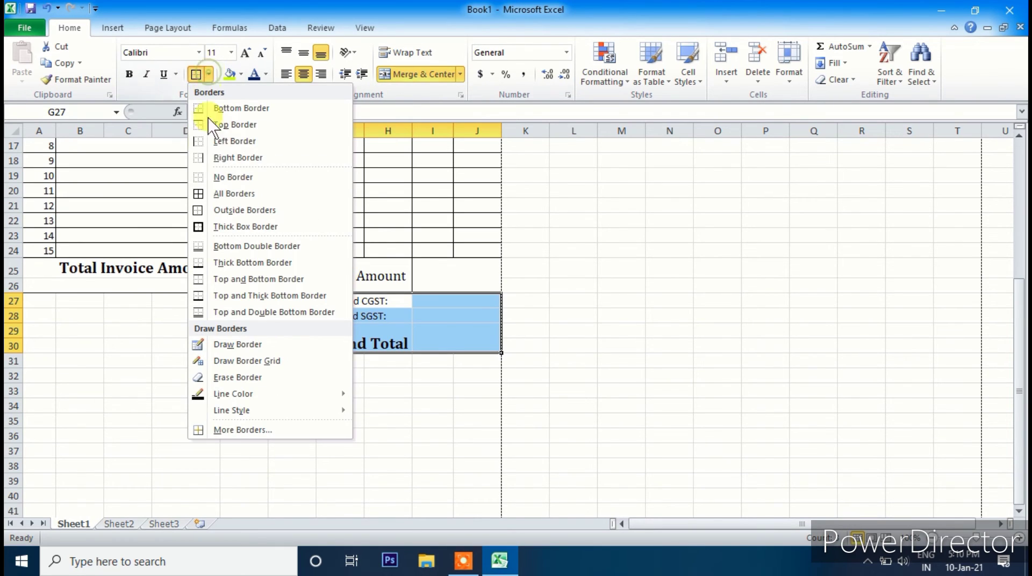
pyautogui.click(229, 194)
pyautogui.click(469, 393)
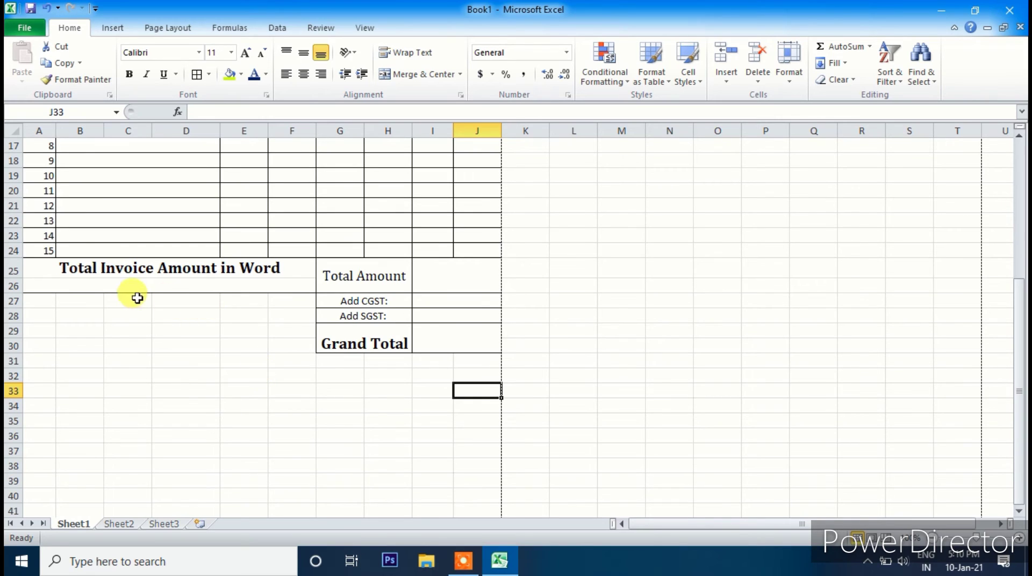
# - Merge A26:F30 into a single blank box under the heading
pyautogui.moveTo(65, 290); pyautogui.dragTo(181, 345)
pyautogui.click(460, 74)
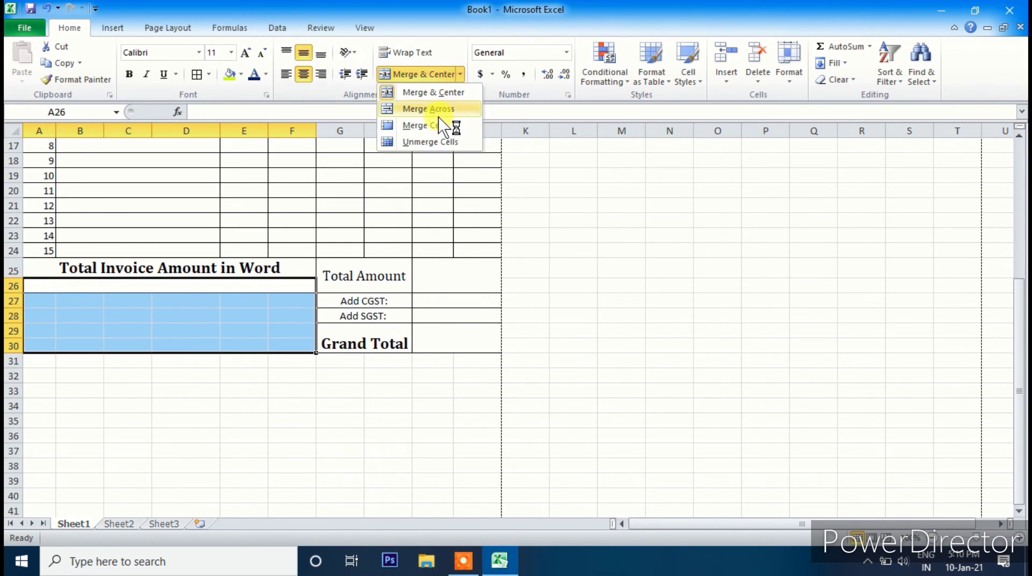
pyautogui.click(430, 110)
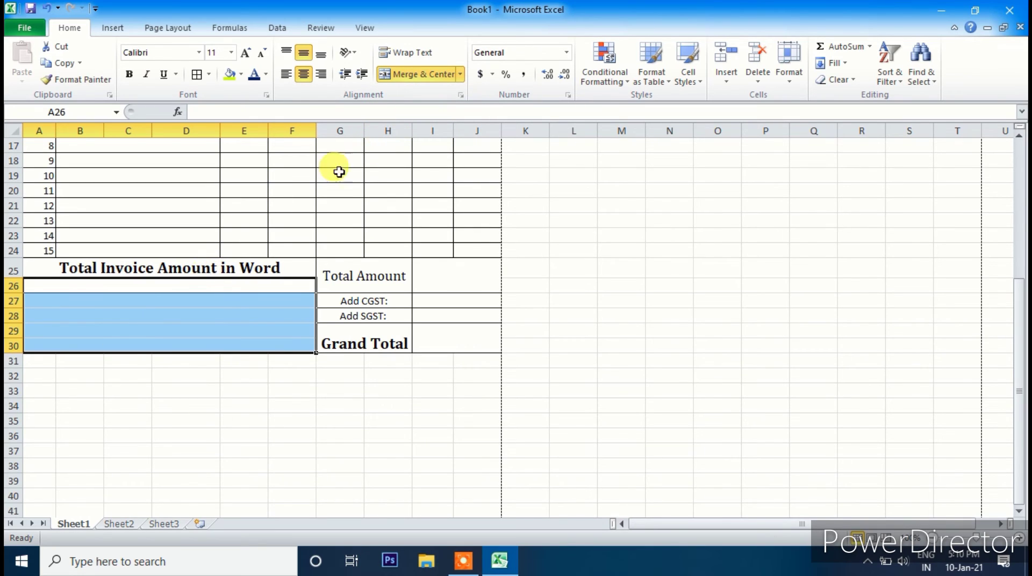
pyautogui.click(154, 331)
pyautogui.moveTo(116, 286); pyautogui.dragTo(199, 347)
pyautogui.click(460, 74)
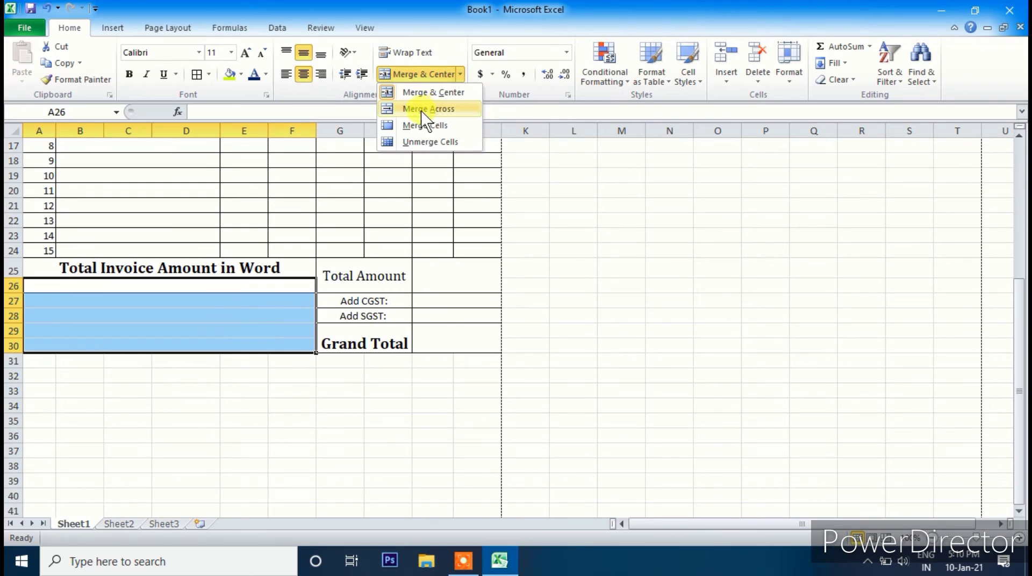
pyautogui.click(409, 92)
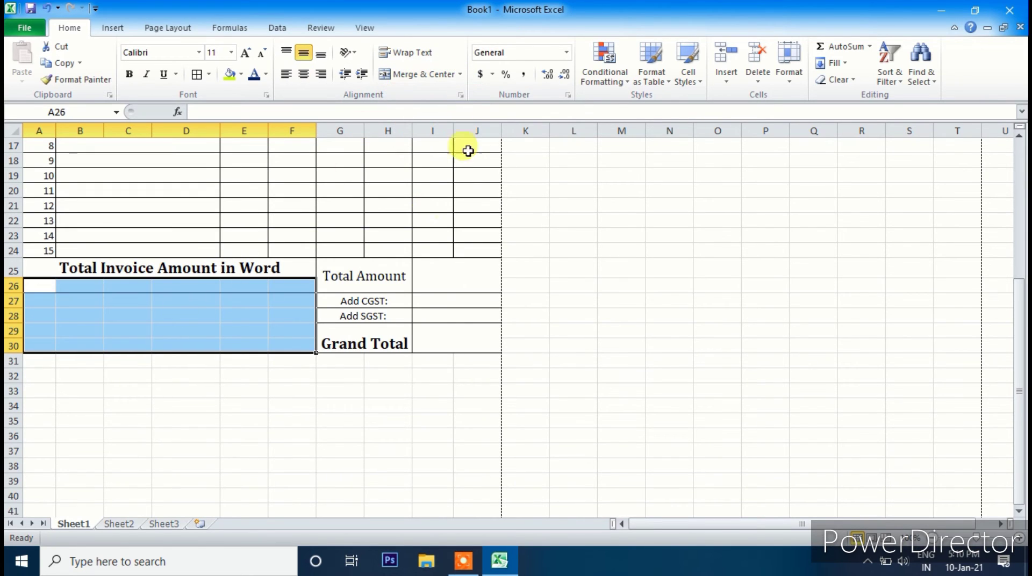
pyautogui.click(407, 79)
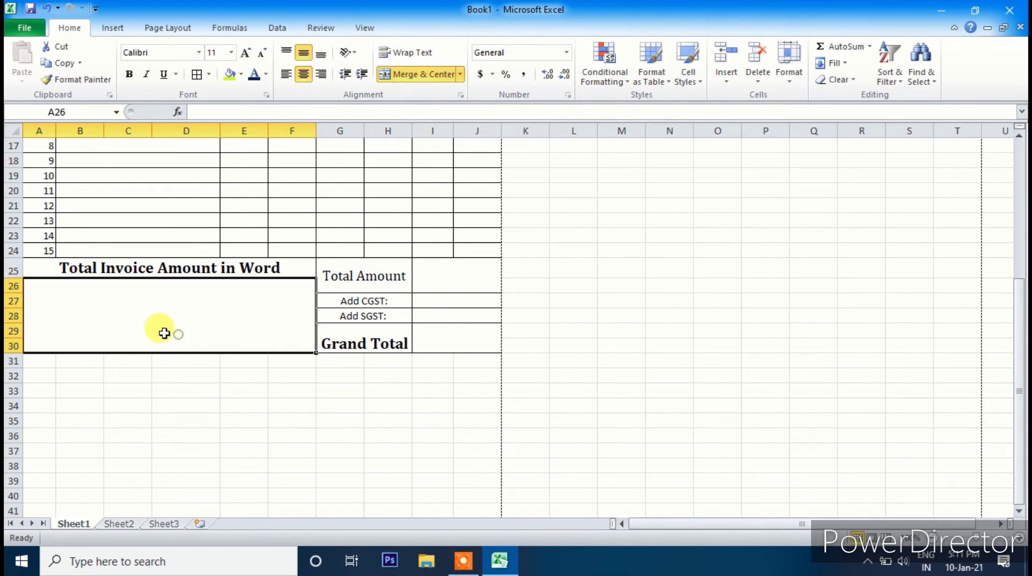
pyautogui.click(184, 400)
# - Put borders around the amount-in-words area A25:F30
pyautogui.moveTo(140, 269); pyautogui.dragTo(154, 307)
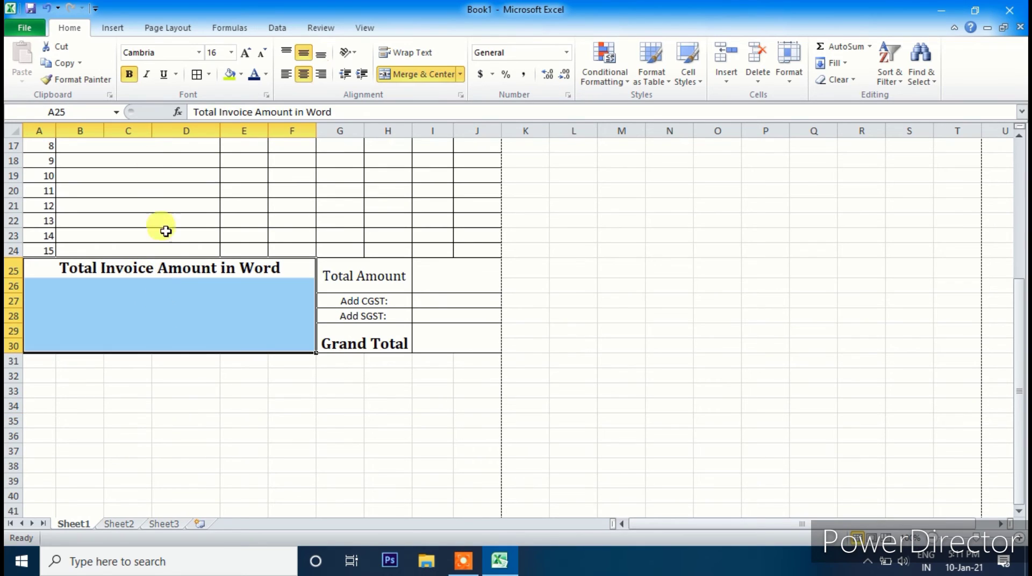
pyautogui.click(197, 73)
pyautogui.click(240, 390)
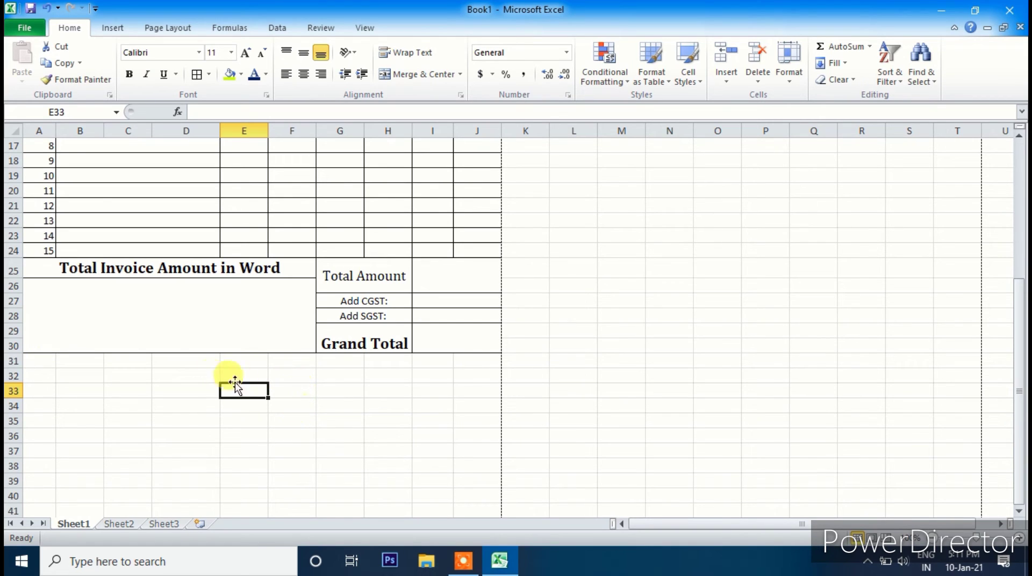
# - Enter 'Bank A/c No:', 'Bank Name', 'Branch Name' and 'IFSC Code' in A31:A34
pyautogui.scroll(-3, 252, 420)
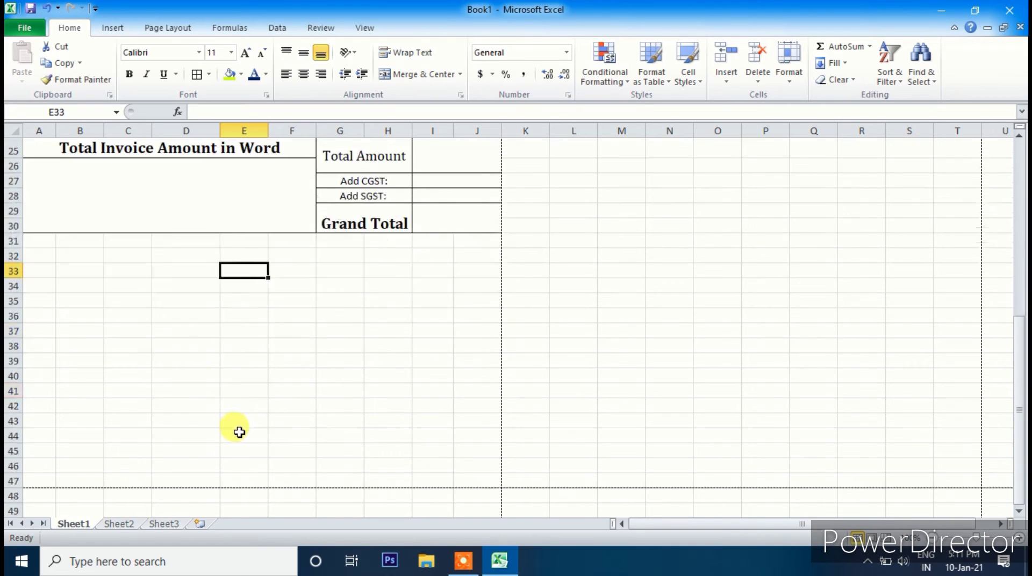
pyautogui.click(41, 246)
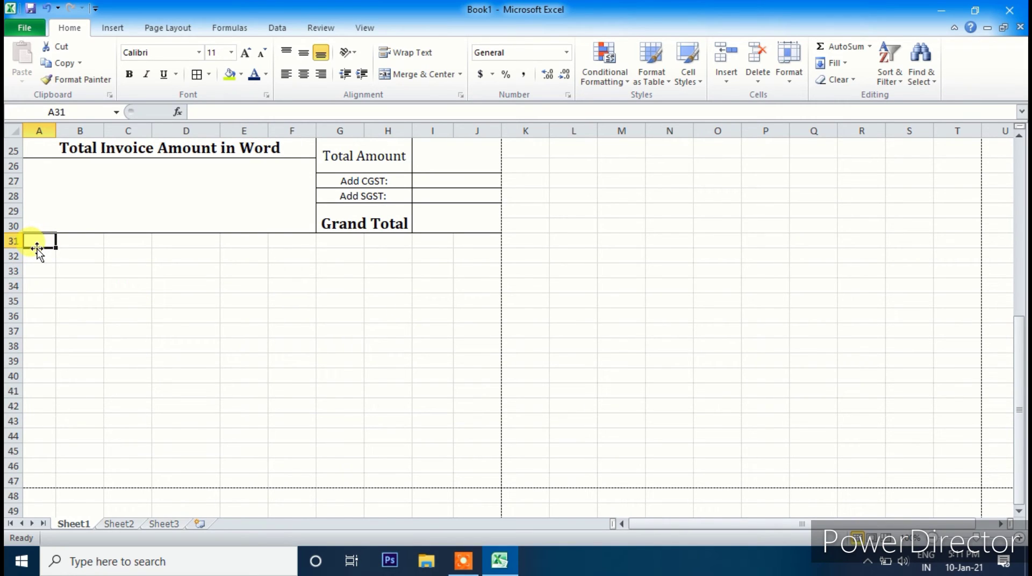
pyautogui.write('Bank A/c No:')
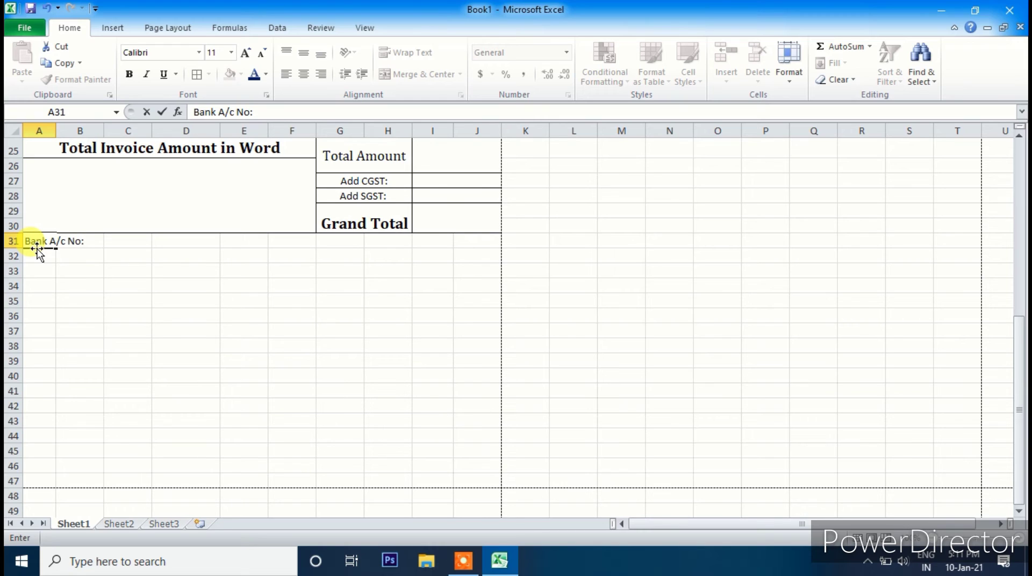
pyautogui.press('Return')
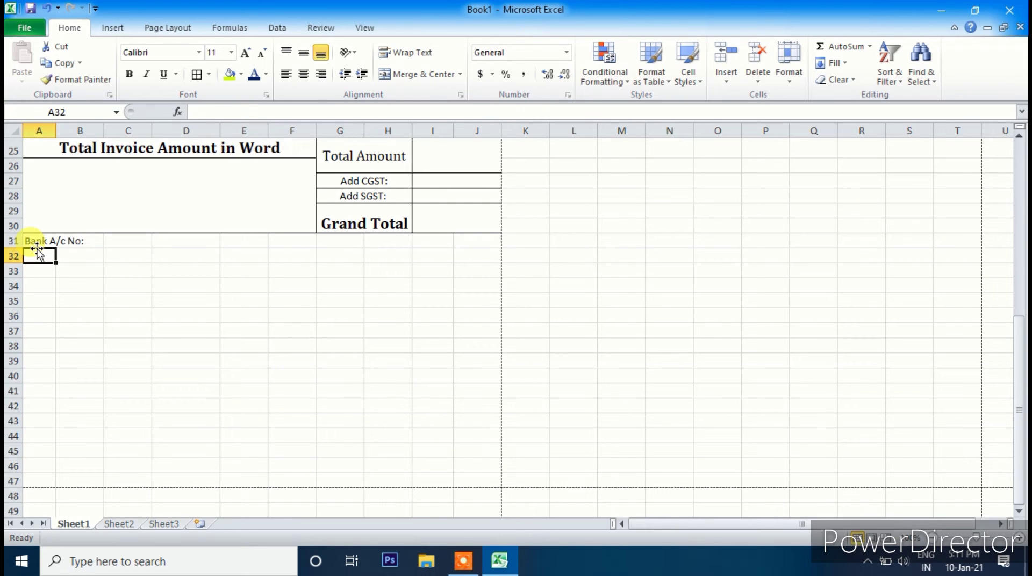
pyautogui.write('Bank ')
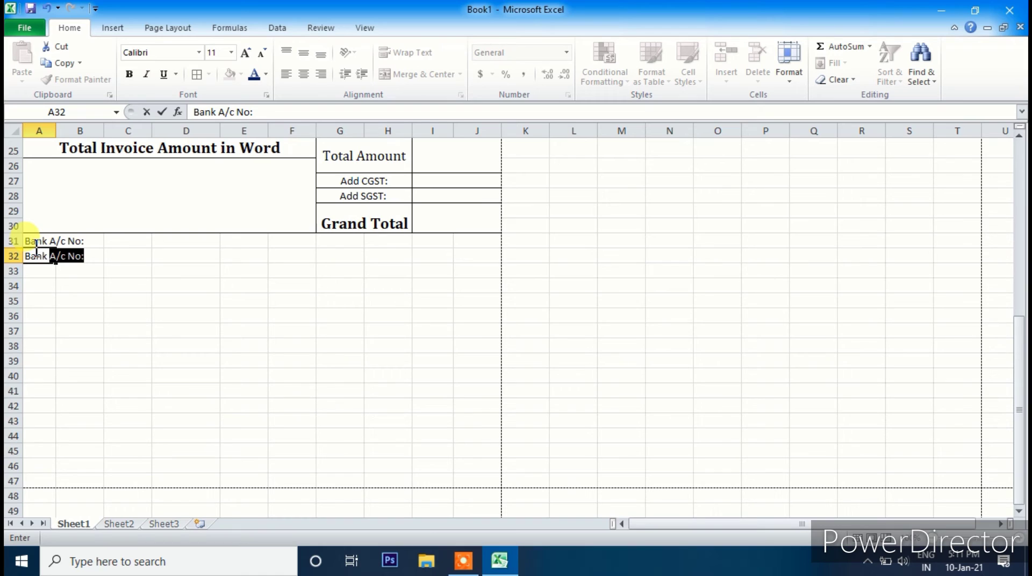
pyautogui.write('Name')
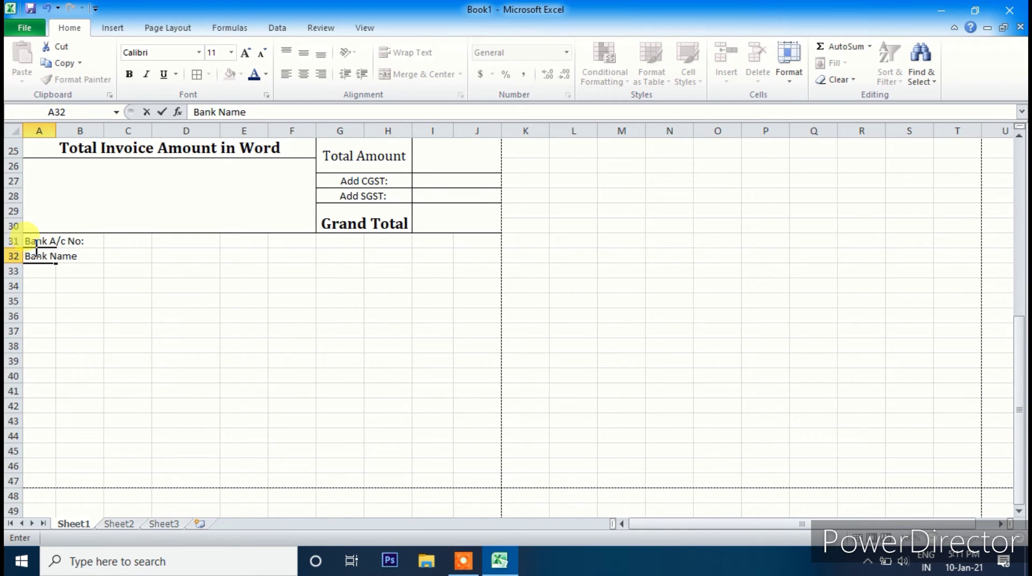
pyautogui.press('Return')
pyautogui.write('Branch Name')
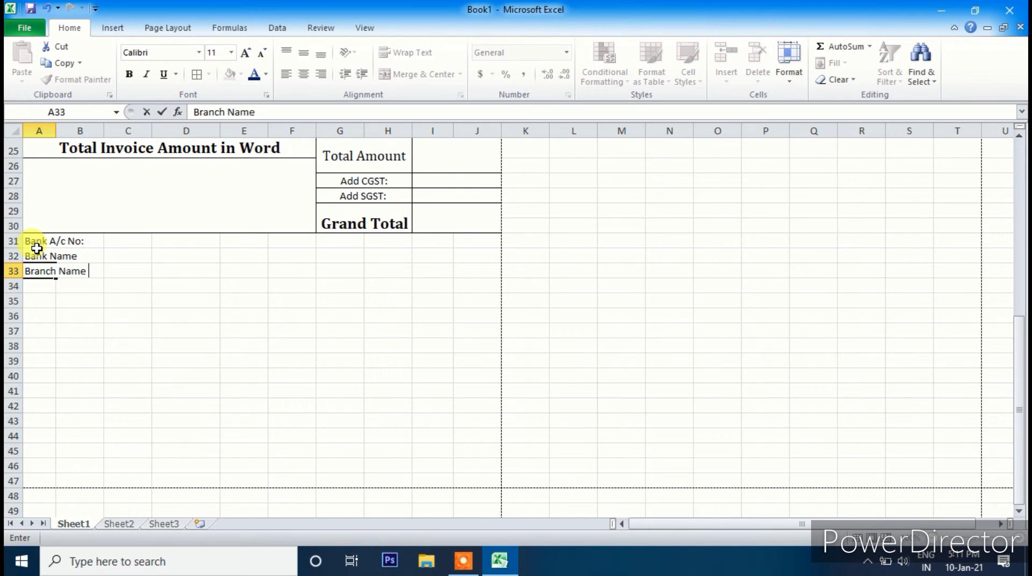
pyautogui.press('Return')
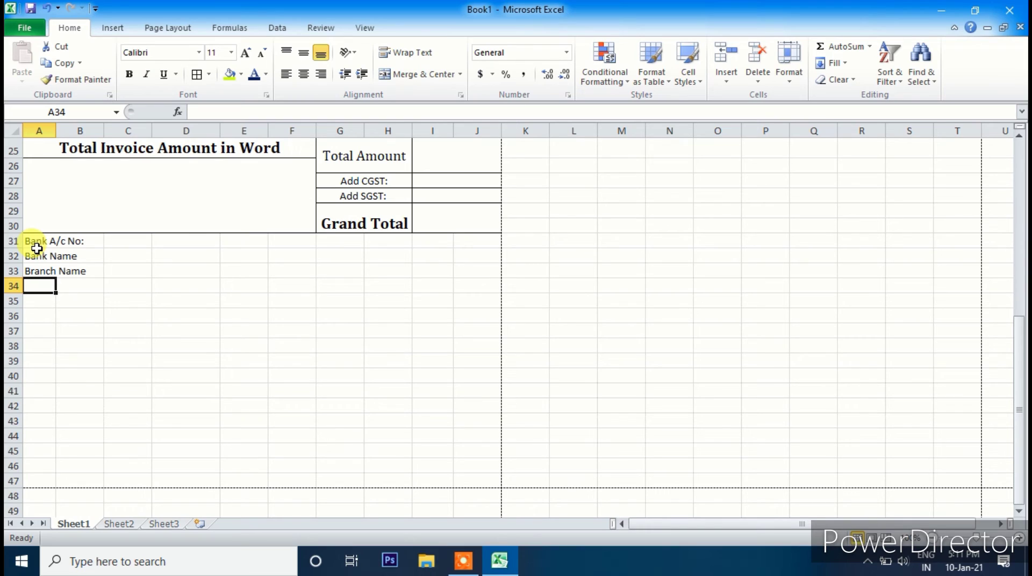
pyautogui.write('IFSC Code')
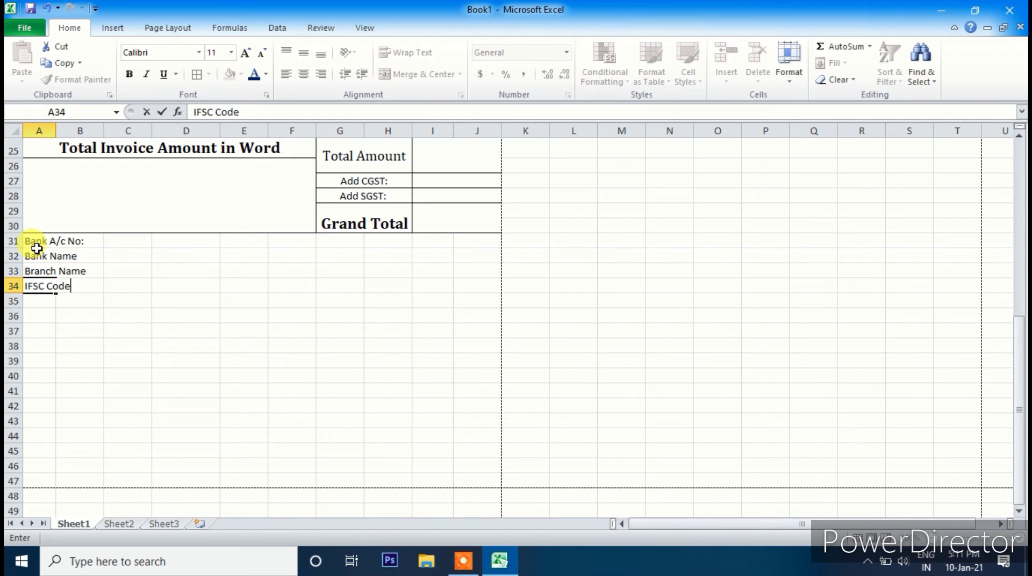
pyautogui.press('Return')
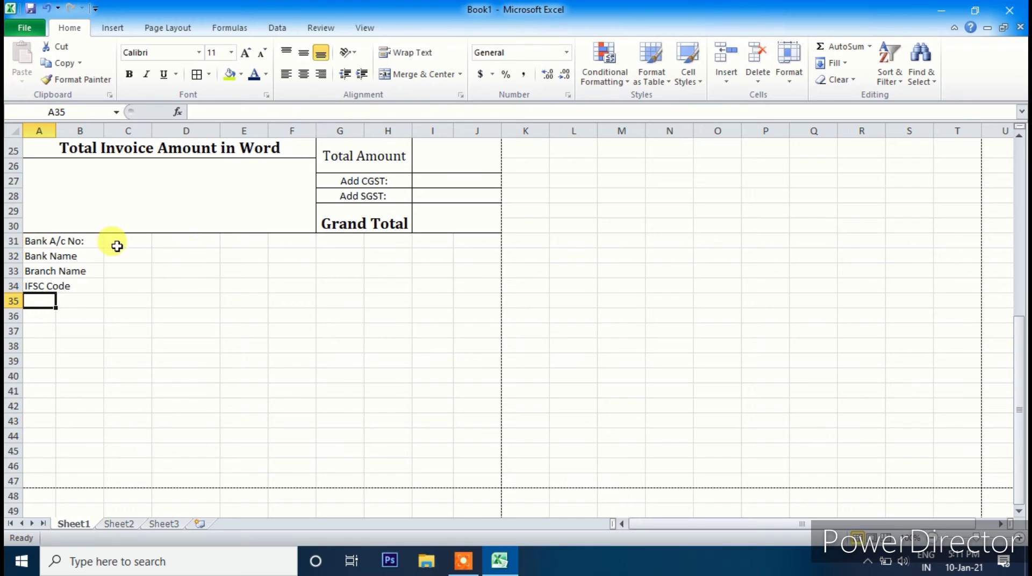
# - Format the bank detail labels in 12-pt Cambria
pyautogui.moveTo(39, 240); pyautogui.dragTo(115, 285)
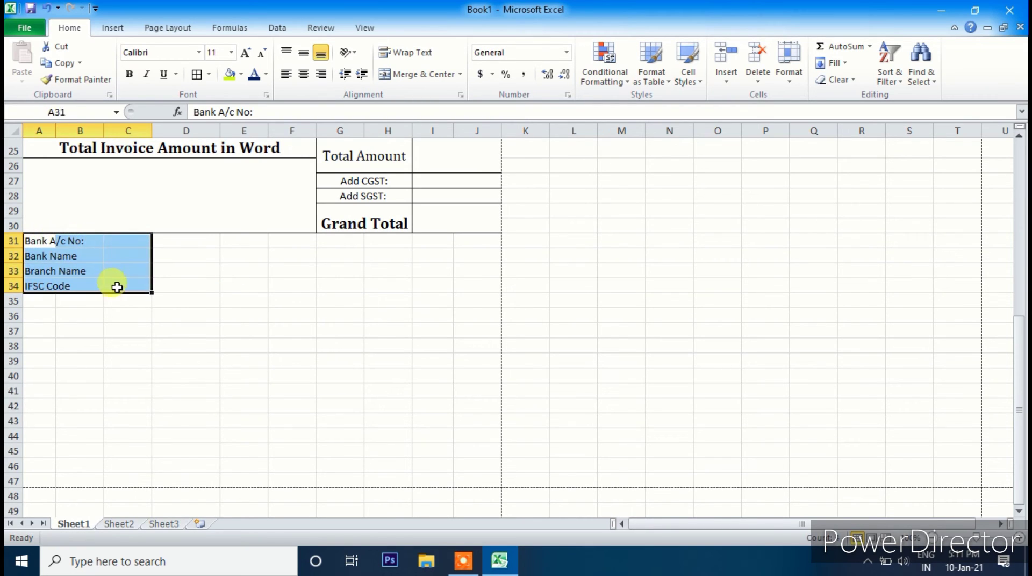
pyautogui.click(199, 52)
pyautogui.click(198, 53)
pyautogui.click(200, 54)
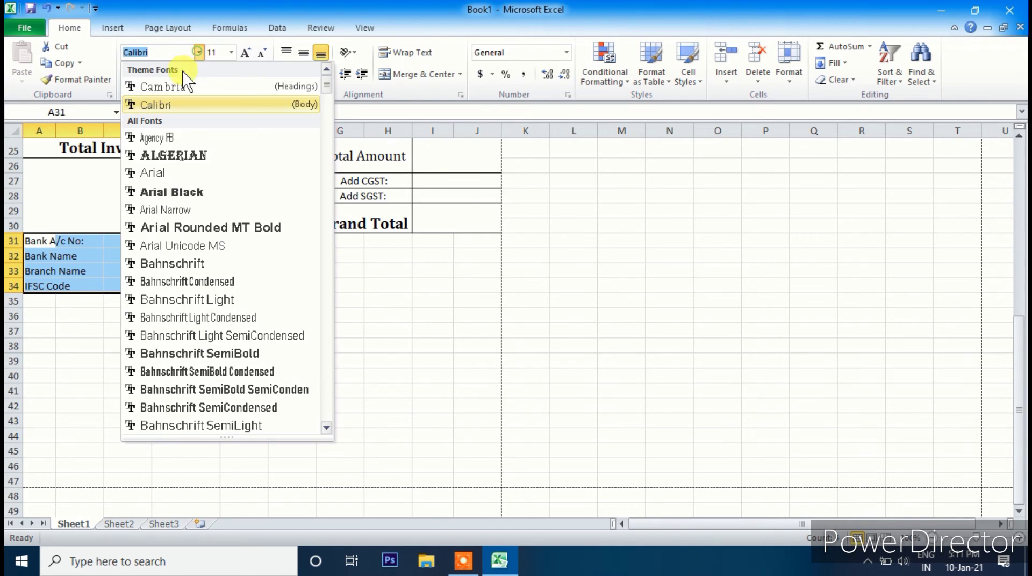
pyautogui.click(177, 87)
pyautogui.click(245, 52)
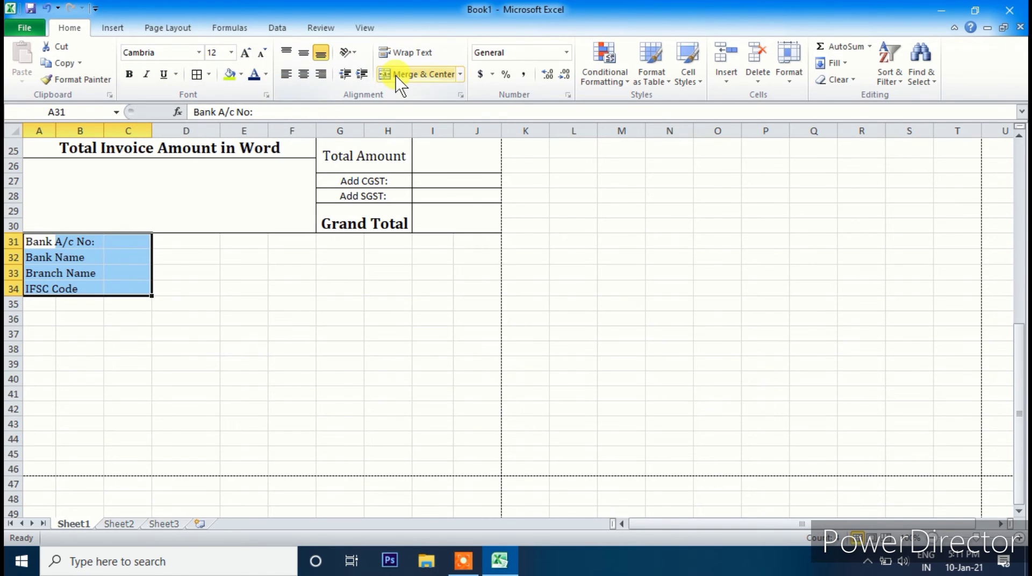
# - Merge the bank label rows and the value cells D31:F34 across each row
pyautogui.click(460, 75)
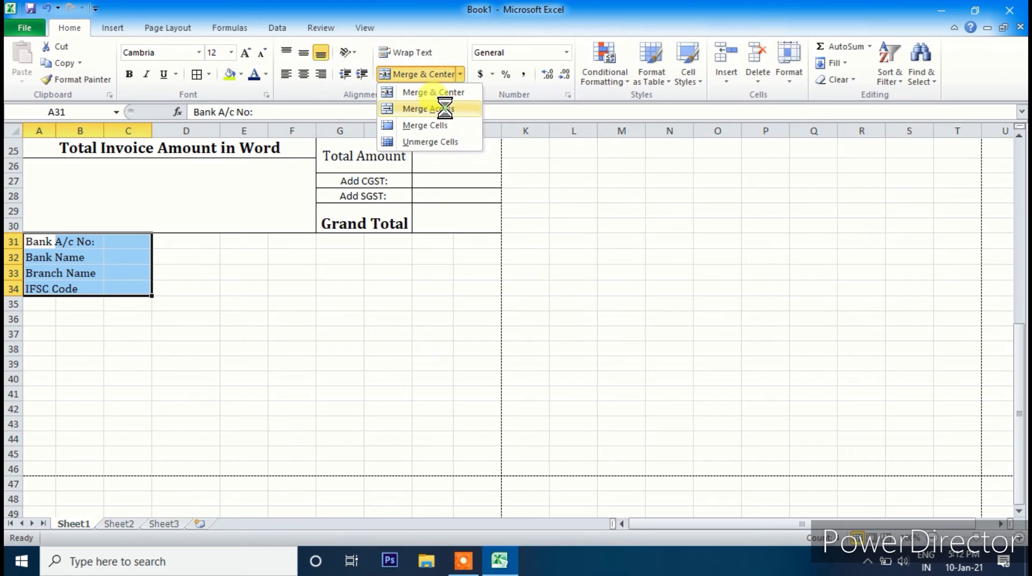
pyautogui.click(443, 108)
pyautogui.click(226, 253)
pyautogui.moveTo(85, 244); pyautogui.dragTo(103, 290)
pyautogui.moveTo(170, 242); pyautogui.dragTo(278, 282)
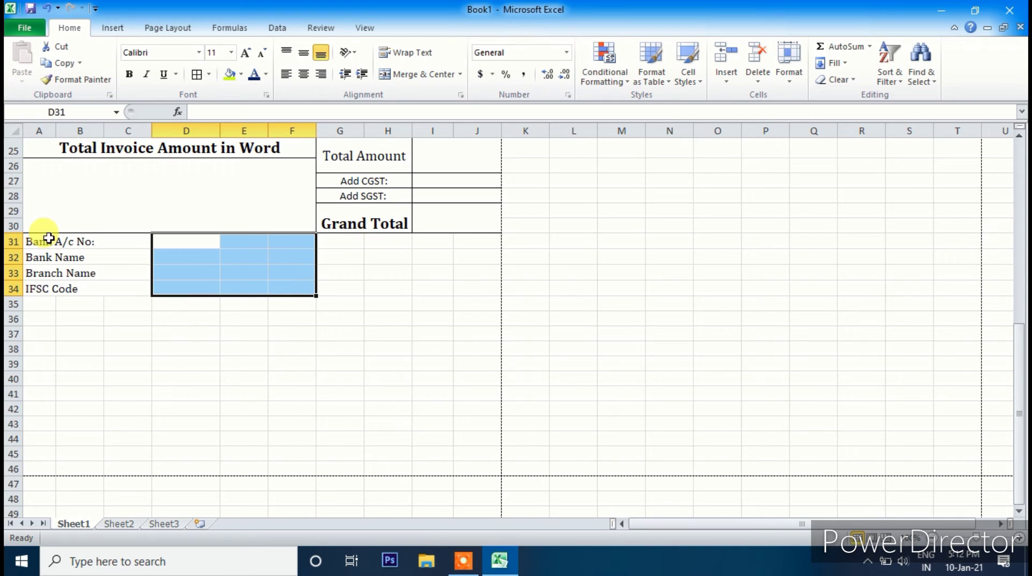
pyautogui.click(459, 74)
pyautogui.click(448, 110)
pyautogui.click(296, 333)
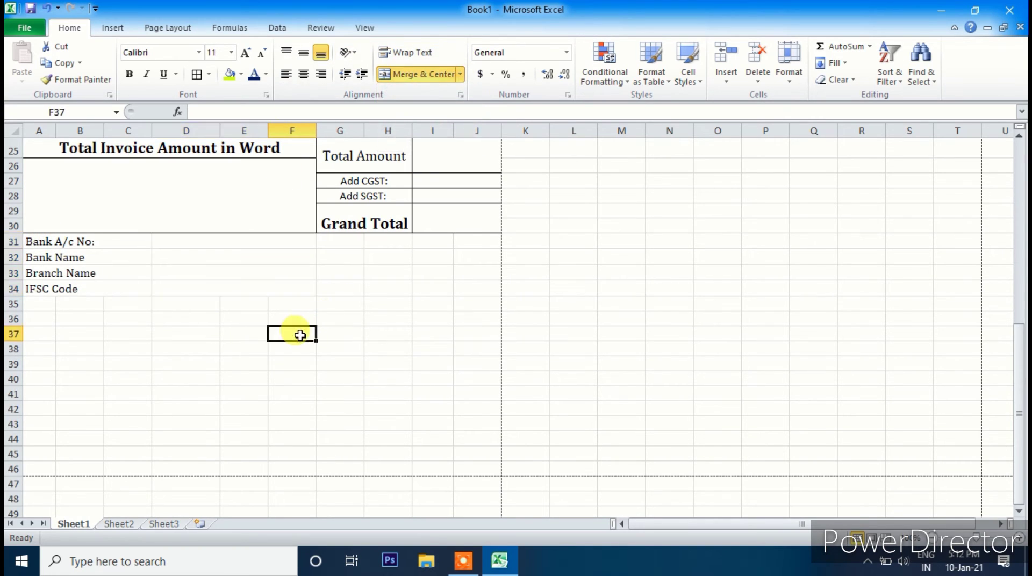
# - Apply Merge Across to G31:J38 so each row is one cell
pyautogui.moveTo(337, 242); pyautogui.dragTo(481, 289)
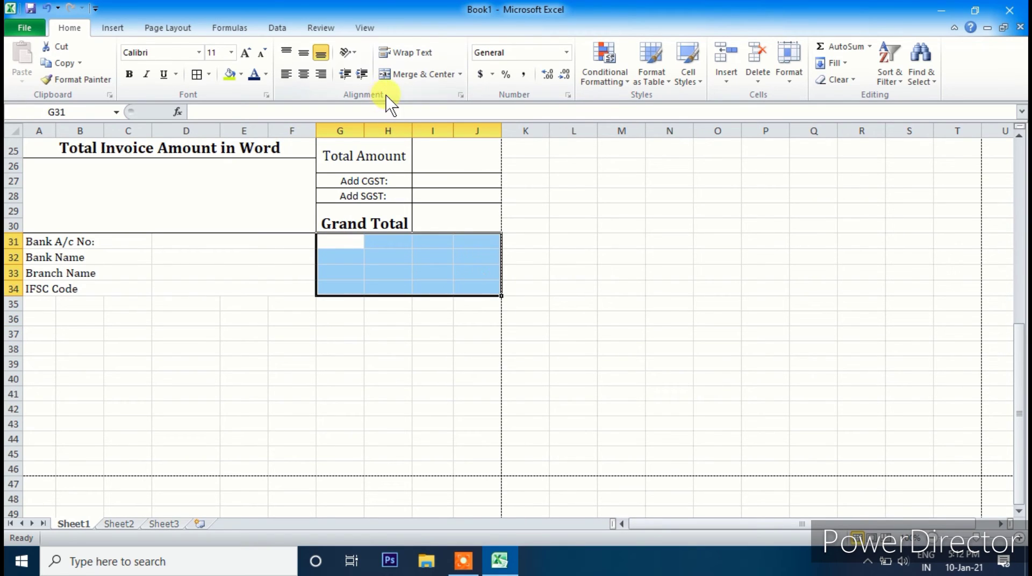
pyautogui.click(392, 281)
pyautogui.moveTo(330, 244); pyautogui.dragTo(472, 345)
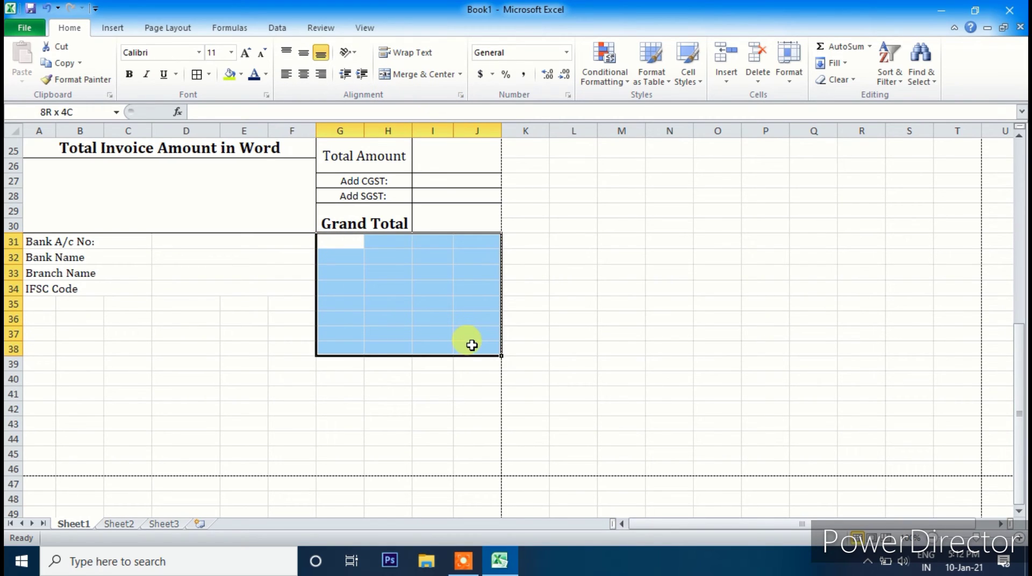
pyautogui.click(460, 74)
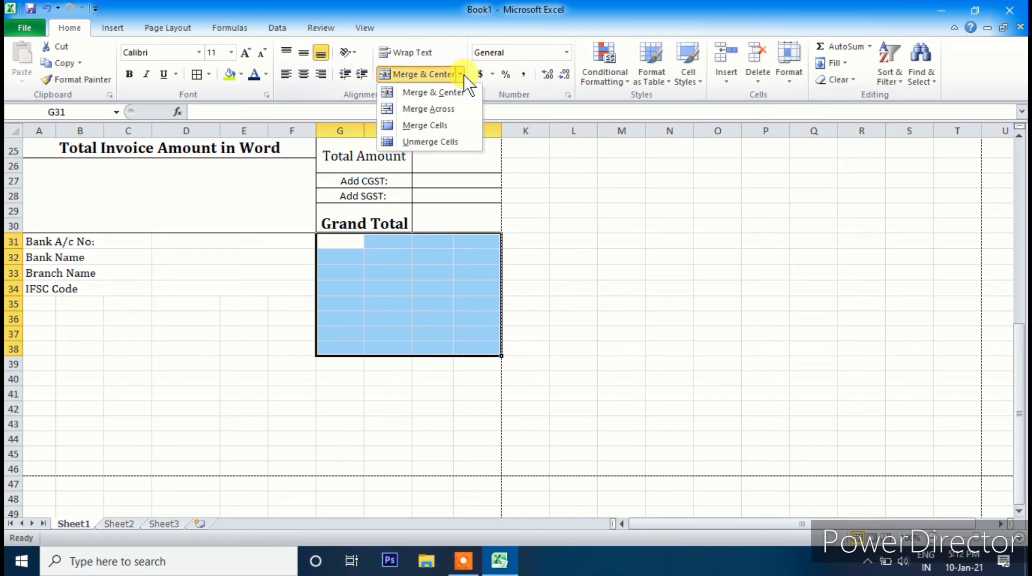
pyautogui.click(424, 110)
pyautogui.click(325, 366)
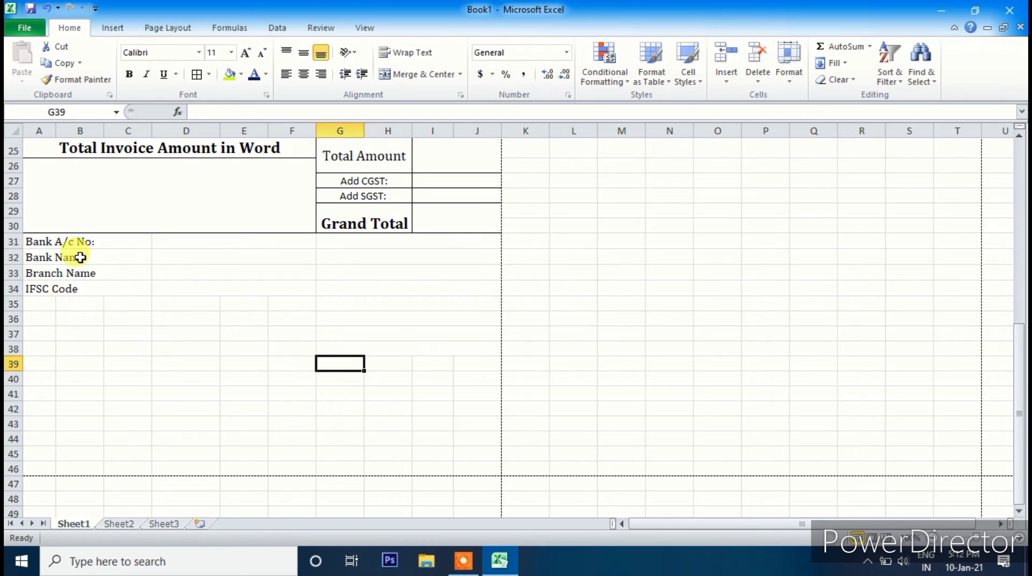
# - Add borders around the bank details rows A31:F34
pyautogui.moveTo(64, 241); pyautogui.dragTo(251, 286)
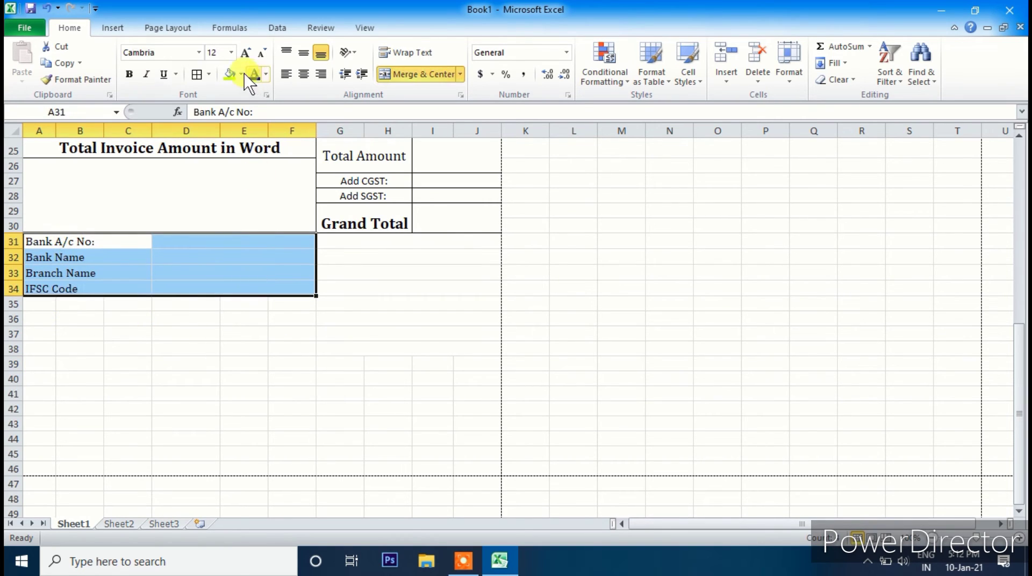
pyautogui.click(231, 377)
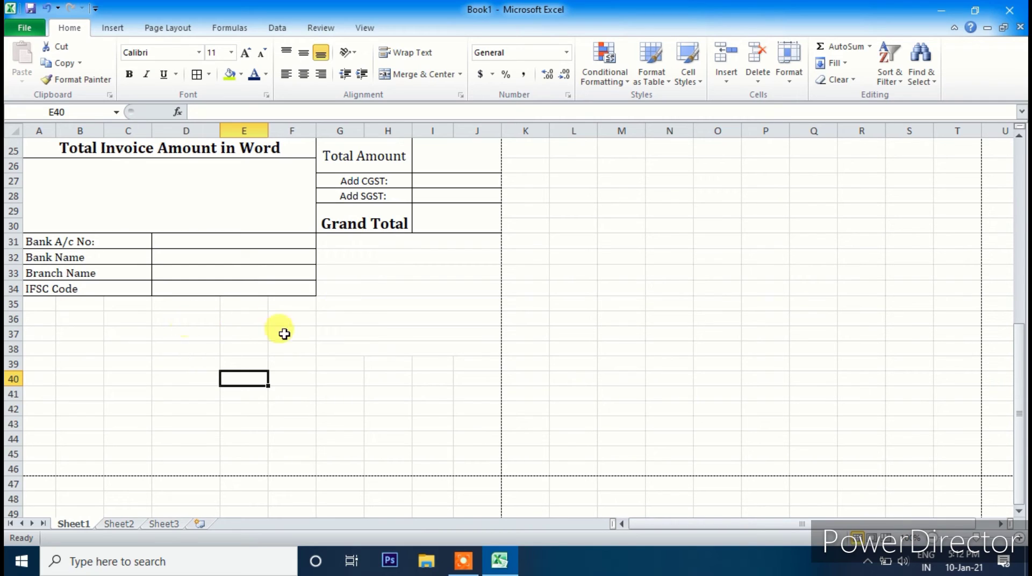
pyautogui.click(339, 351)
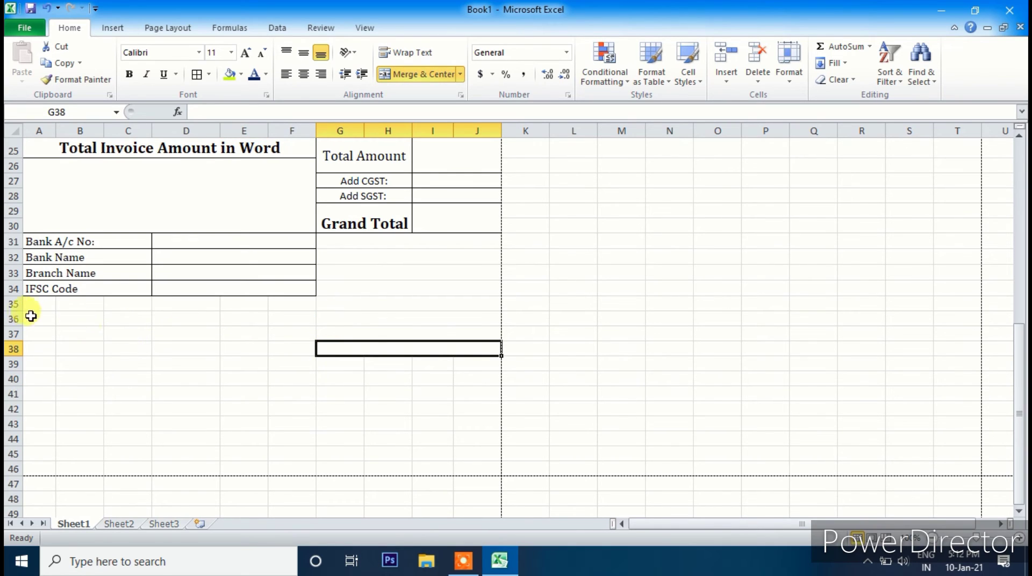
# - Merge A35:F38 into one top-aligned cell and enter 'Terms And Coonditions:'
pyautogui.moveTo(43, 307); pyautogui.dragTo(280, 345)
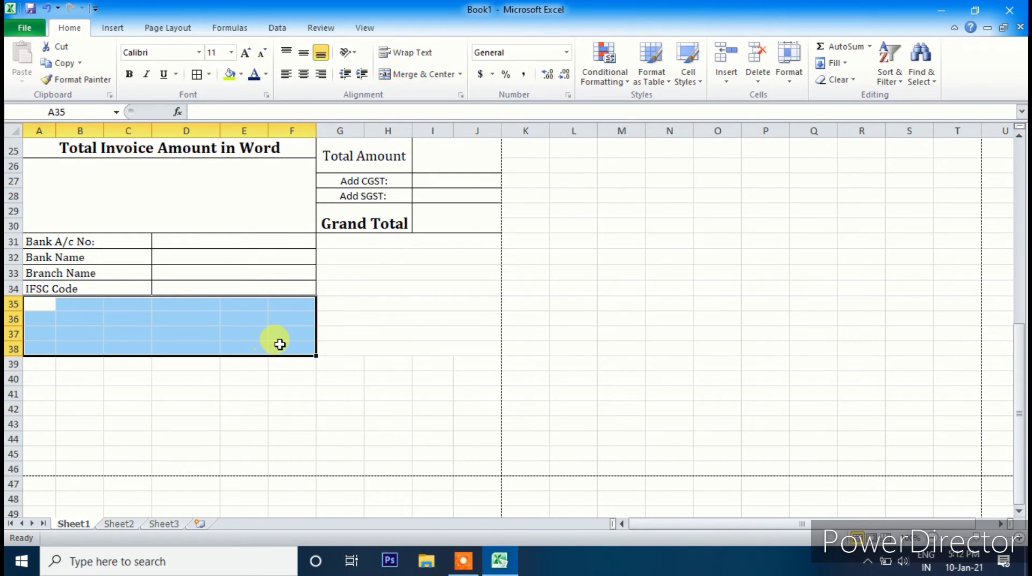
pyautogui.click(423, 76)
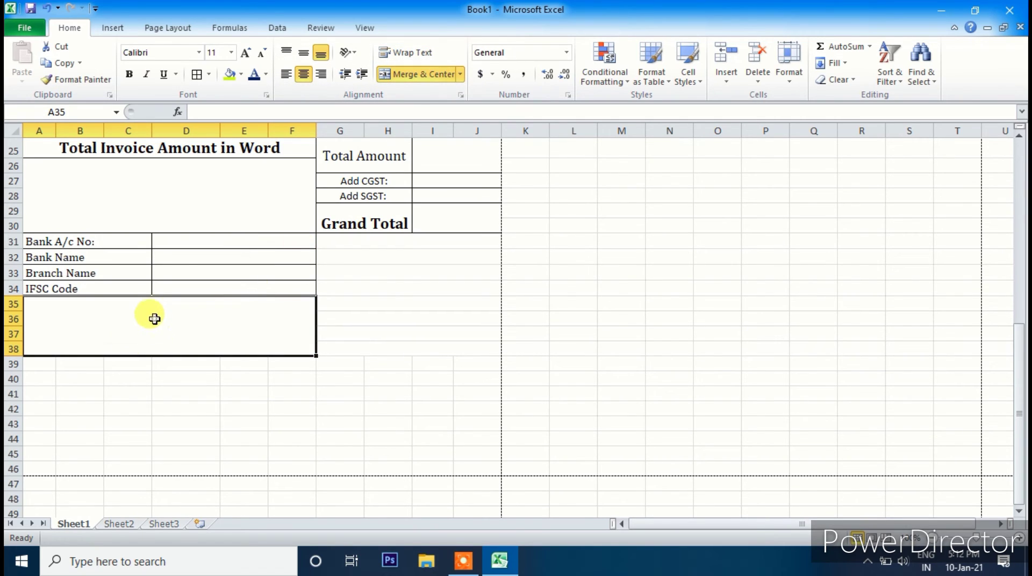
pyautogui.doubleClick(68, 318)
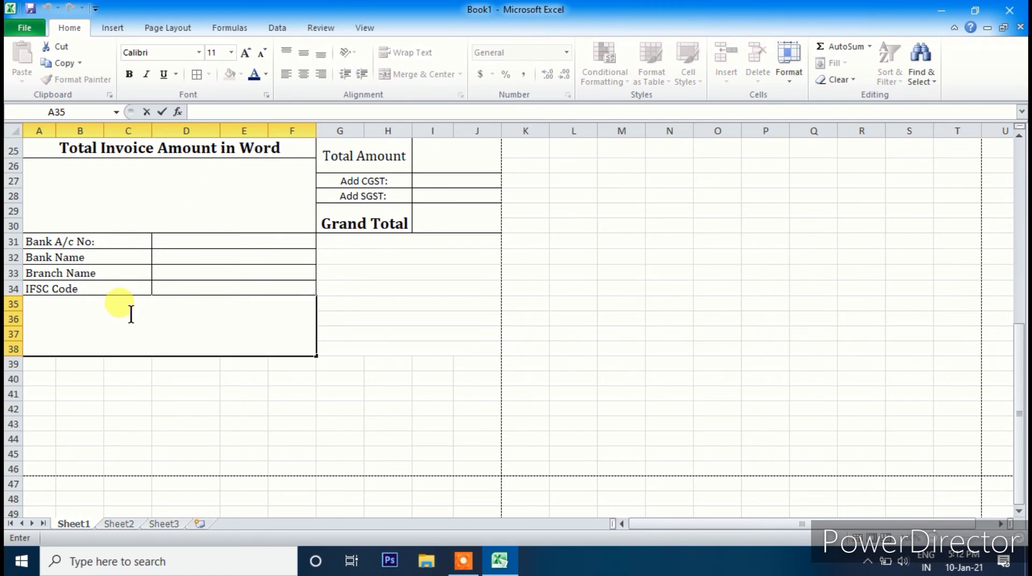
pyautogui.click(178, 422)
pyautogui.click(204, 338)
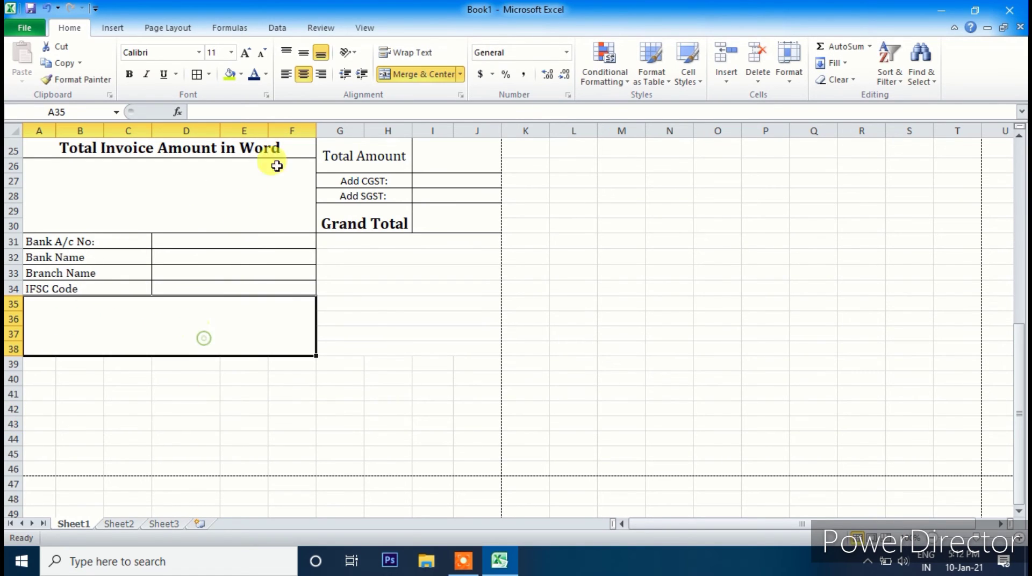
pyautogui.click(287, 76)
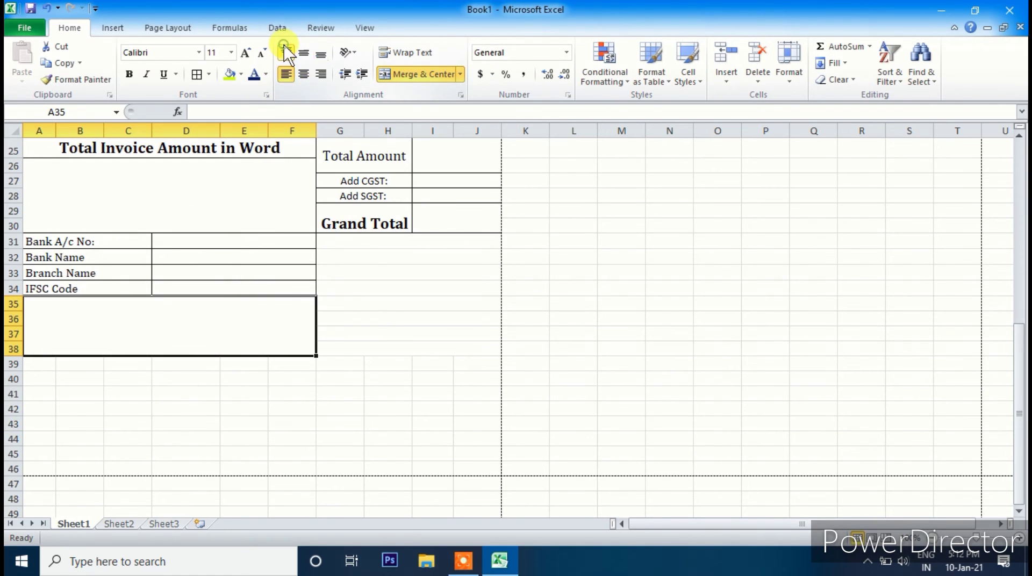
pyautogui.click(285, 49)
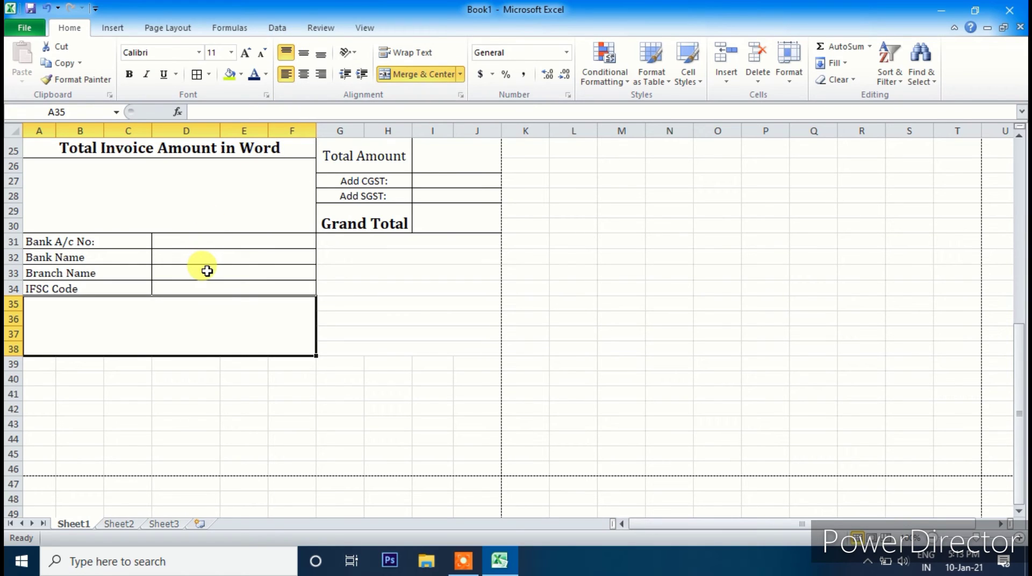
pyautogui.write('Terms And Coonditions:')
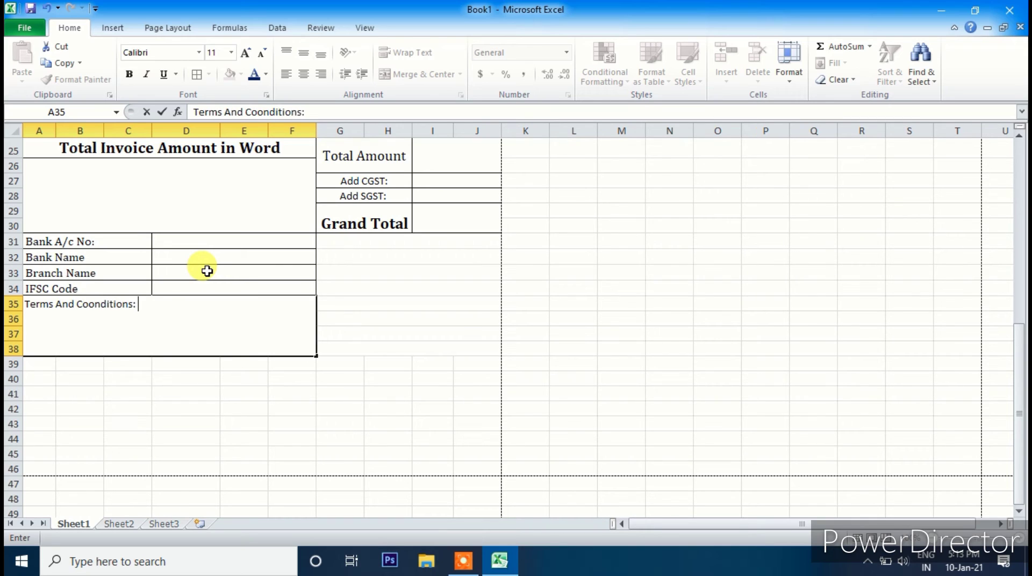
pyautogui.click(342, 375)
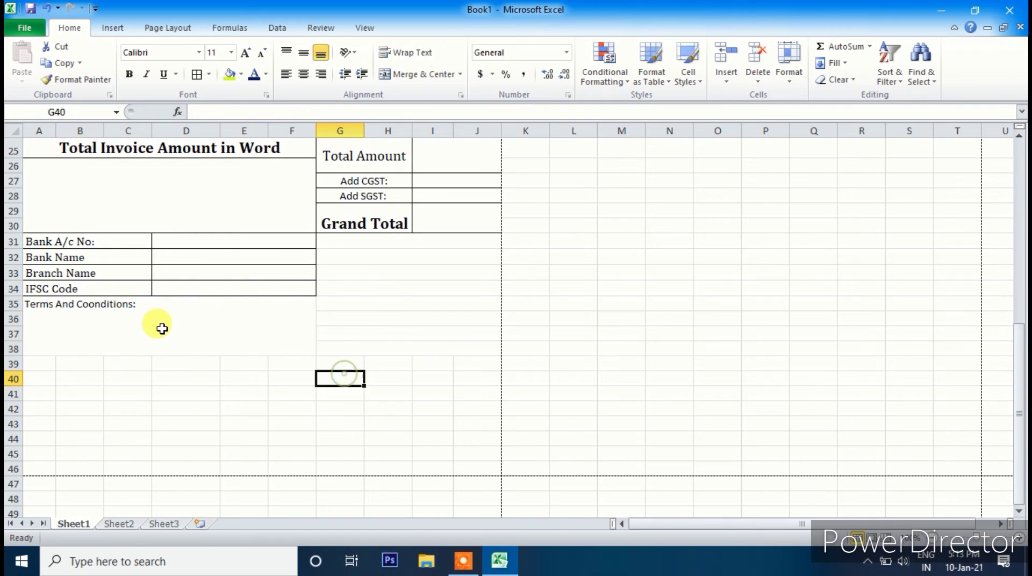
# - Add an outline border around the terms box and centre its label
pyautogui.click(162, 329)
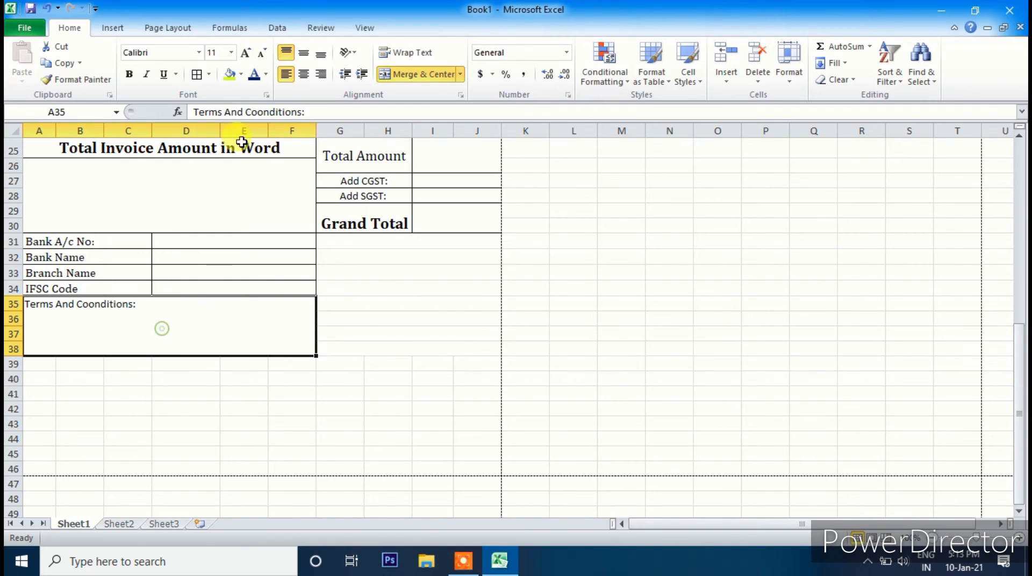
pyautogui.click(199, 77)
pyautogui.click(358, 349)
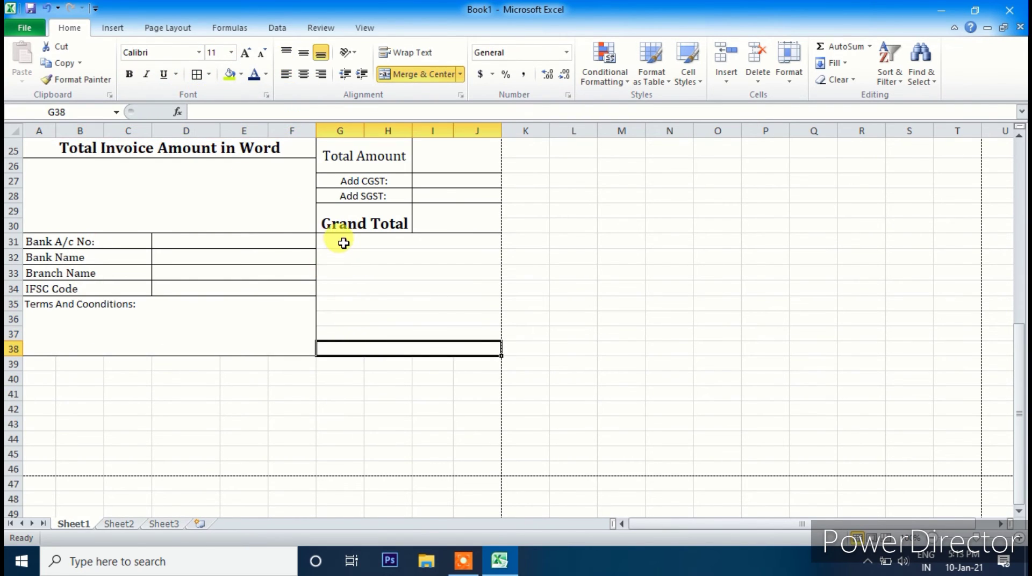
pyautogui.click(154, 299)
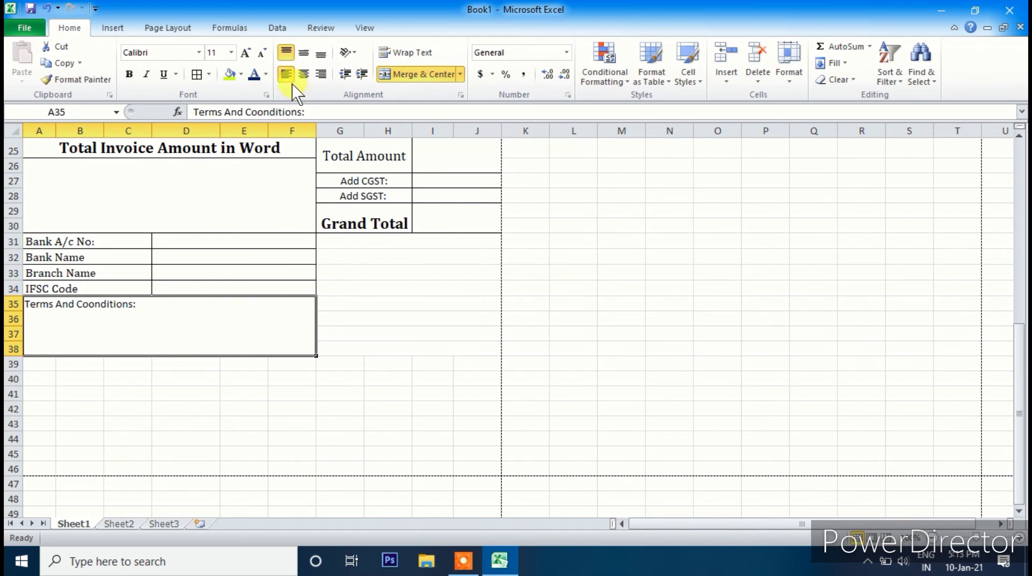
pyautogui.click(304, 75)
pyautogui.click(364, 350)
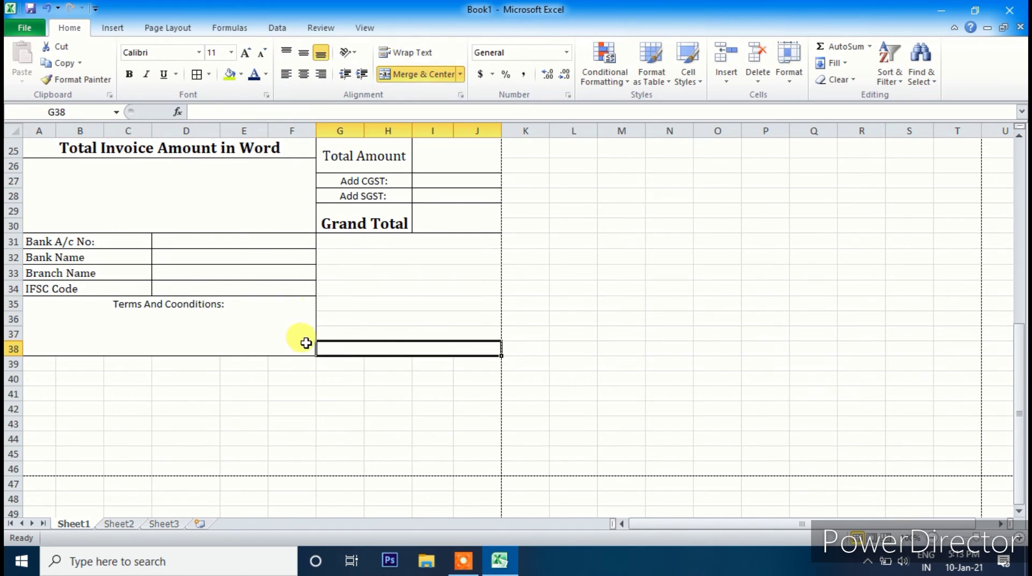
pyautogui.click(156, 301)
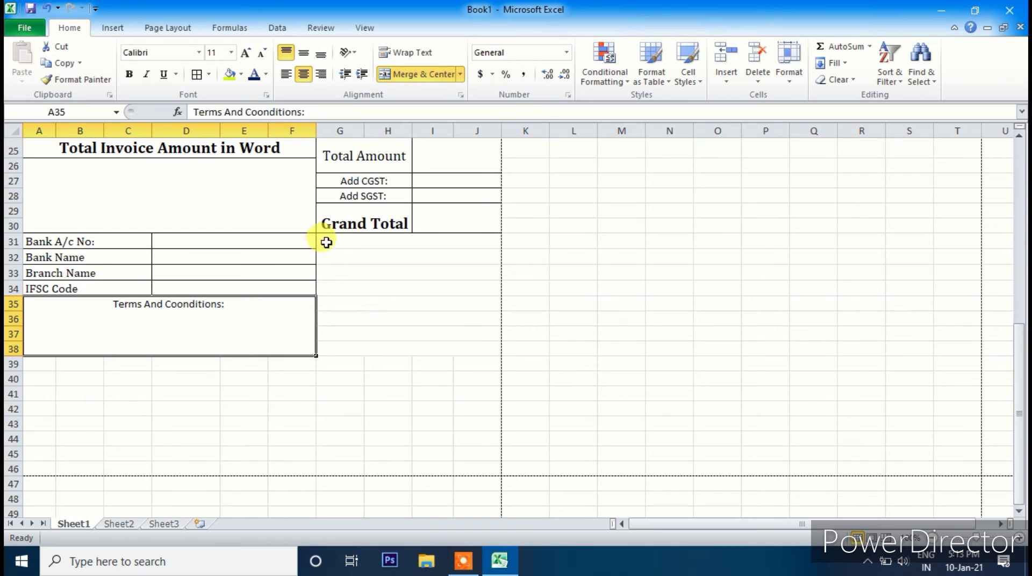
pyautogui.moveTo(326, 242); pyautogui.dragTo(452, 334)
pyautogui.click(185, 302)
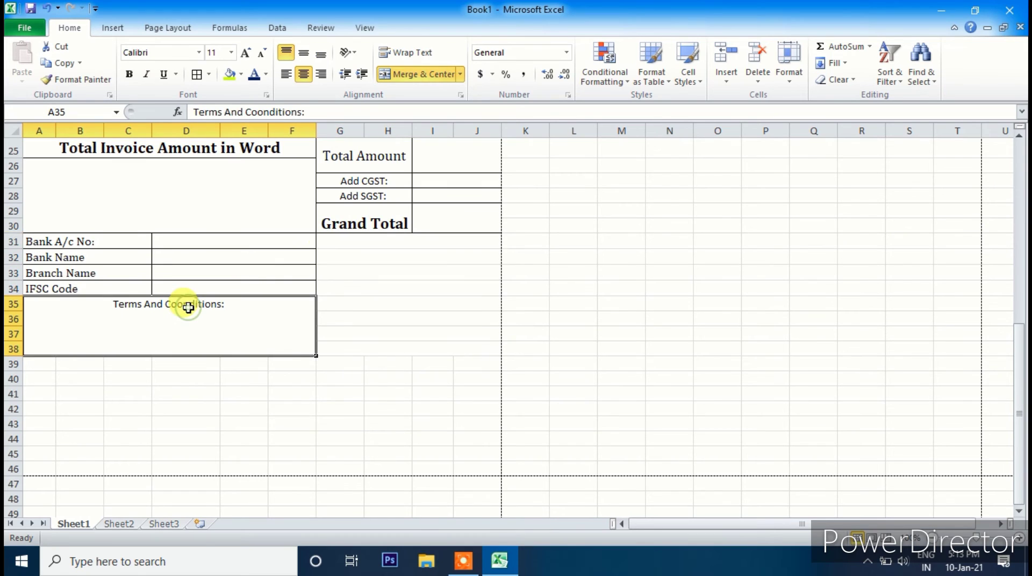
# - Move the terms label to G31 and re-merge it as a centred G31:J34 block
pyautogui.hotkey('ctrl', 'c')
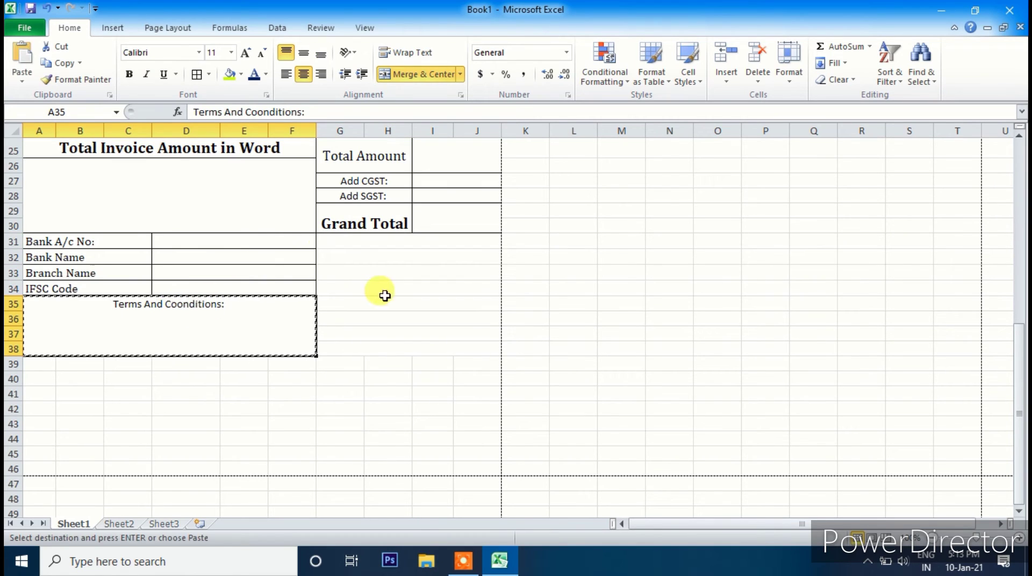
pyautogui.click(352, 245)
pyautogui.hotkey('ctrl', 'v')
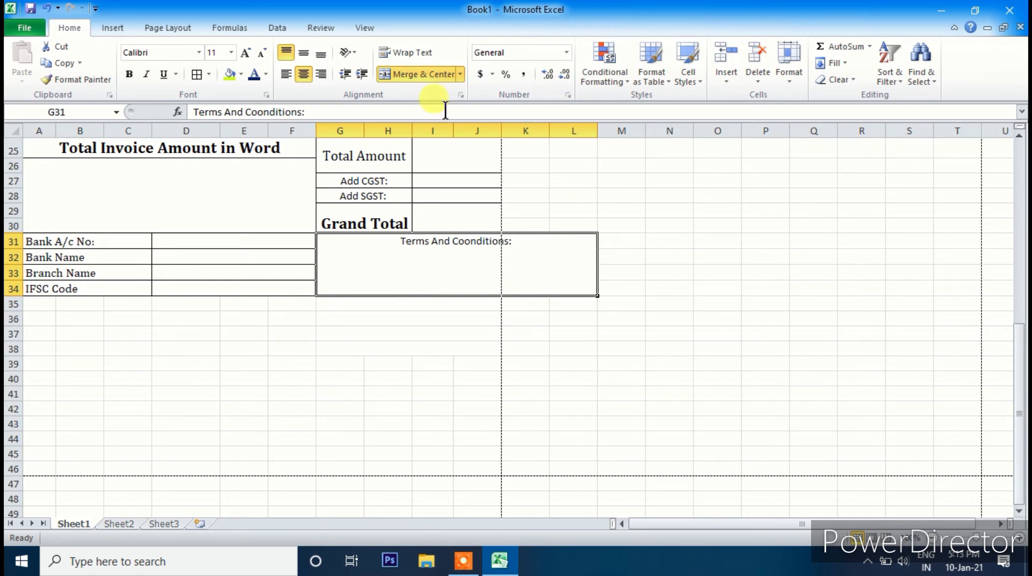
pyautogui.click(425, 75)
pyautogui.click(423, 347)
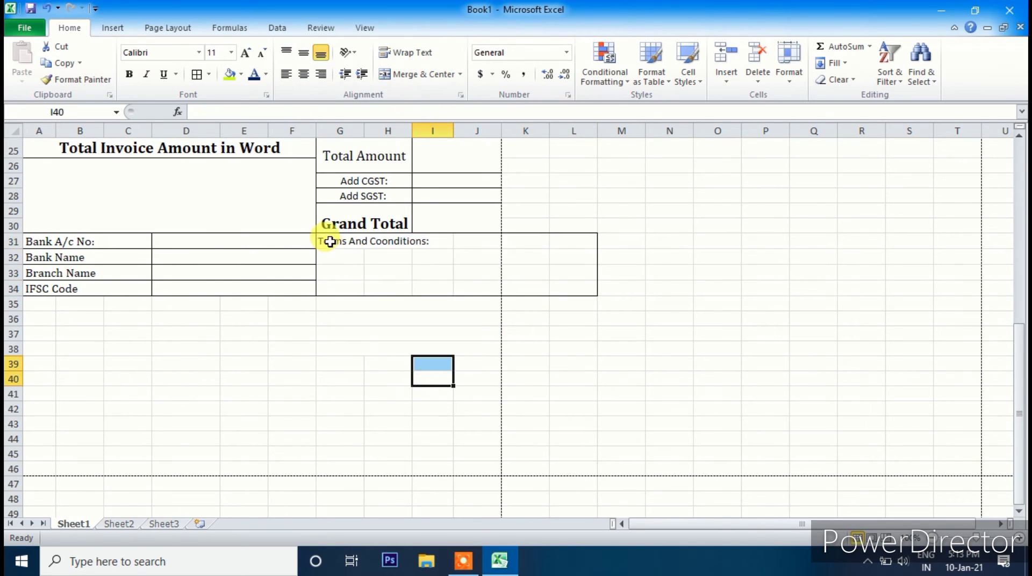
pyautogui.moveTo(327, 240); pyautogui.dragTo(468, 293)
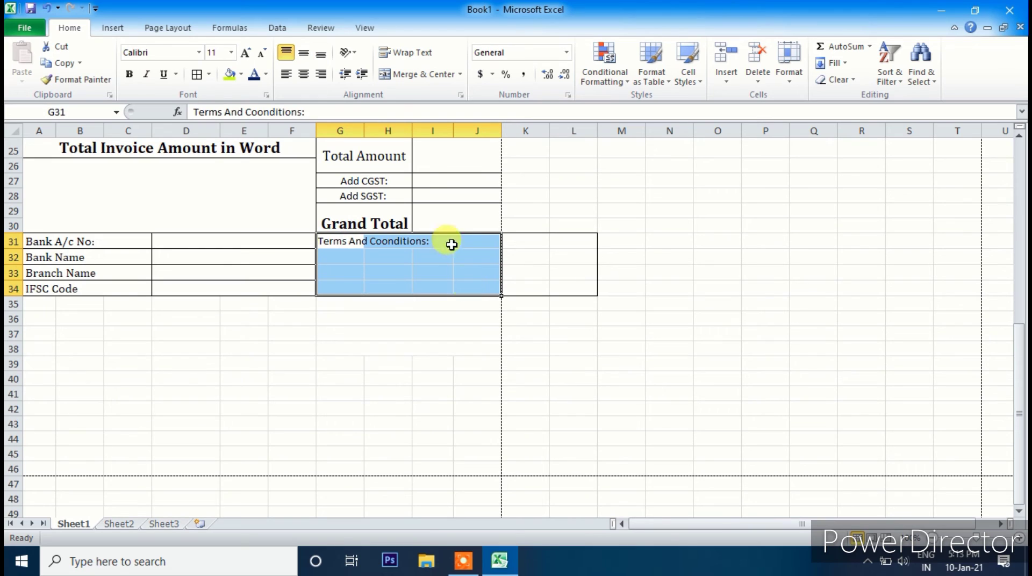
pyautogui.click(404, 78)
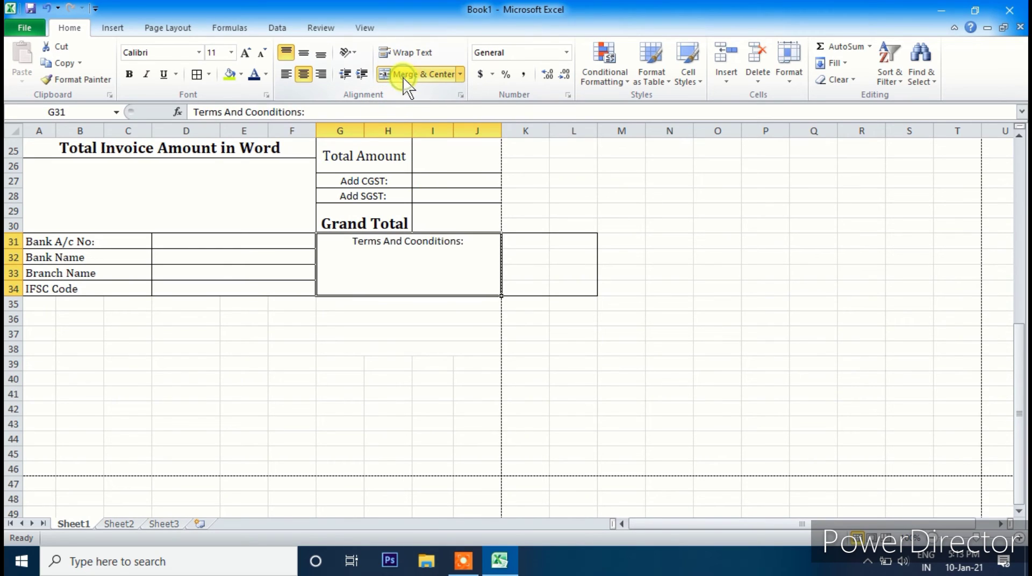
pyautogui.click(439, 345)
# - Remove the leftover borders in columns K–L and put an outside border on G31:J34
pyautogui.moveTo(525, 224); pyautogui.dragTo(586, 318)
pyautogui.click(210, 75)
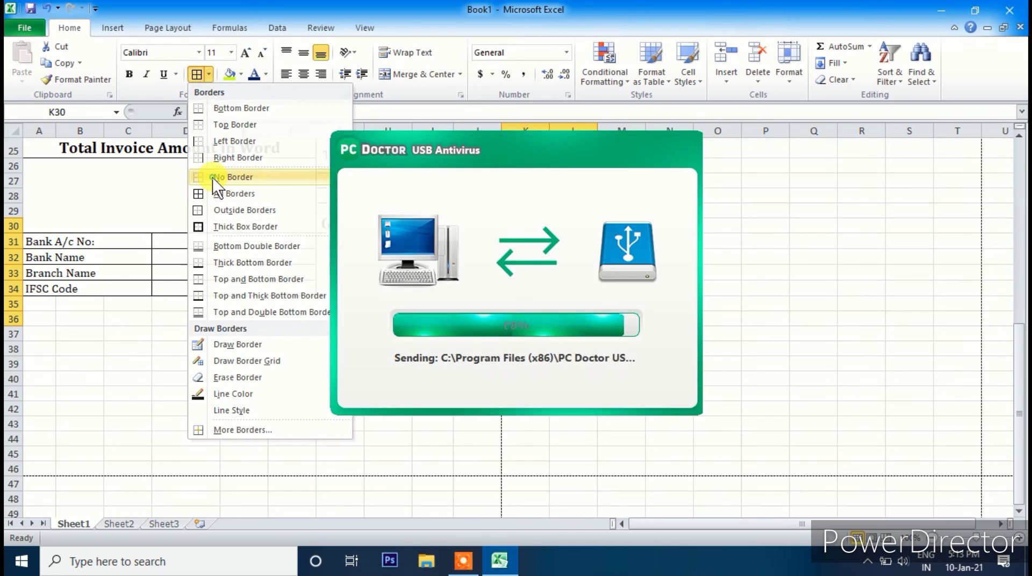
pyautogui.click(516, 348)
pyautogui.click(382, 251)
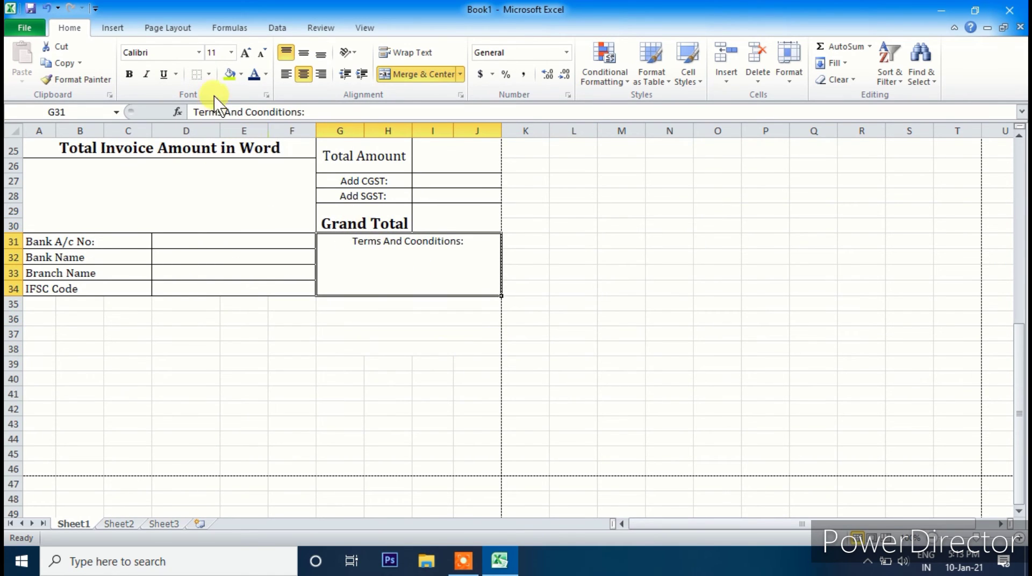
pyautogui.click(209, 74)
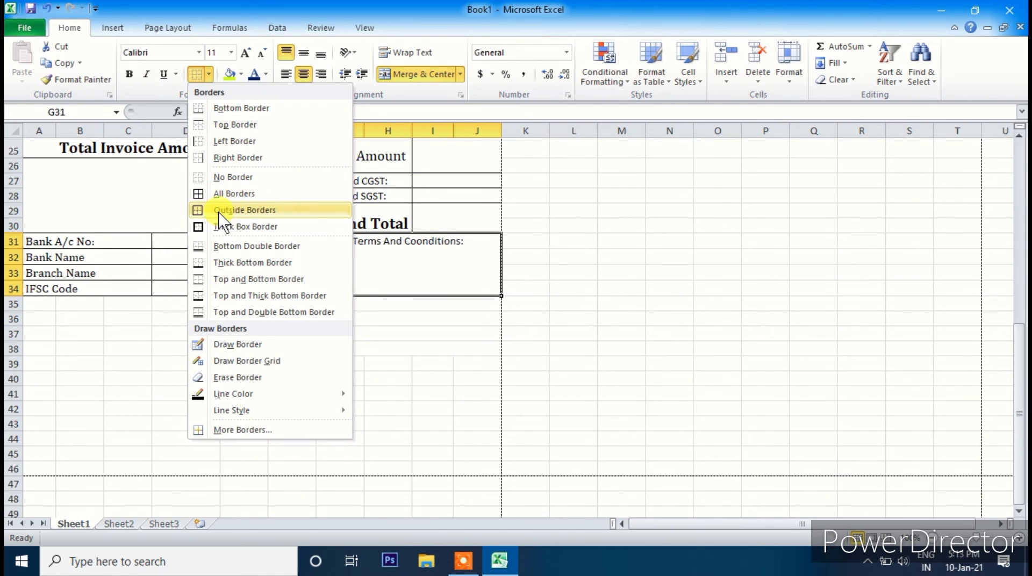
pyautogui.click(244, 211)
pyautogui.click(238, 464)
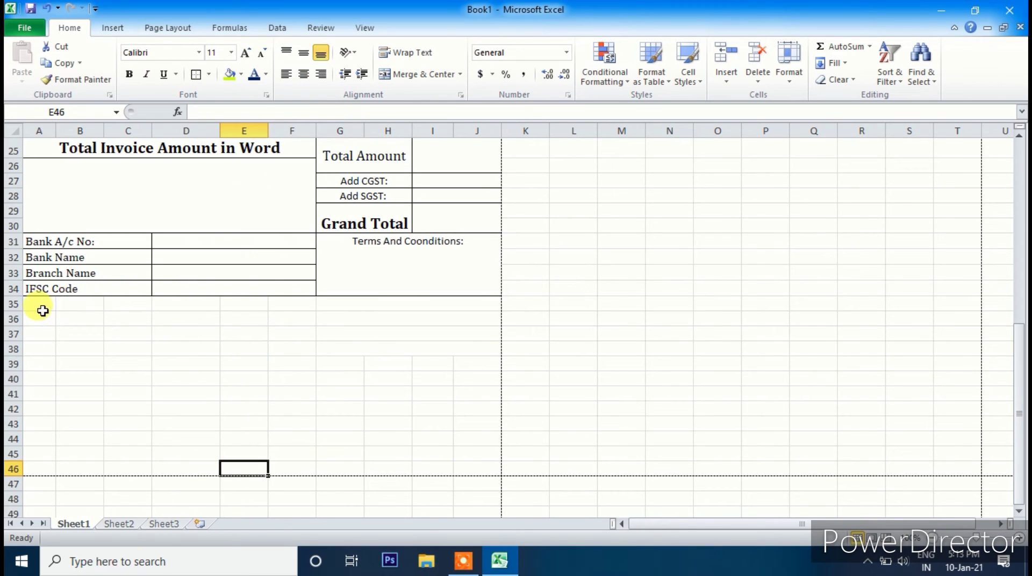
pyautogui.moveTo(42, 310); pyautogui.dragTo(398, 351)
pyautogui.click(252, 349)
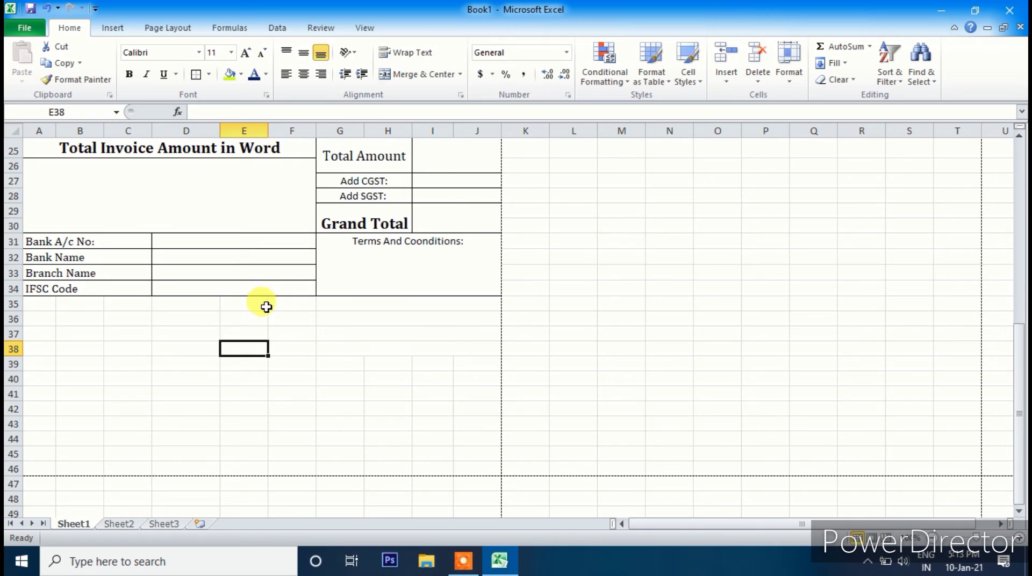
# - Merge F35:J37 and A35:E37 into signature blocks and make row 35 taller
pyautogui.moveTo(277, 307); pyautogui.dragTo(395, 337)
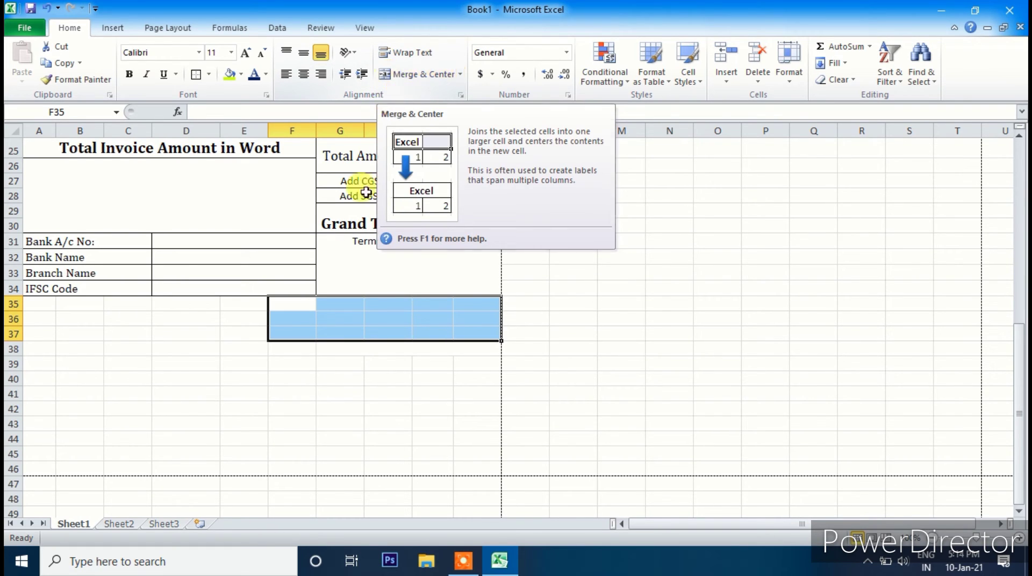
pyautogui.click(389, 75)
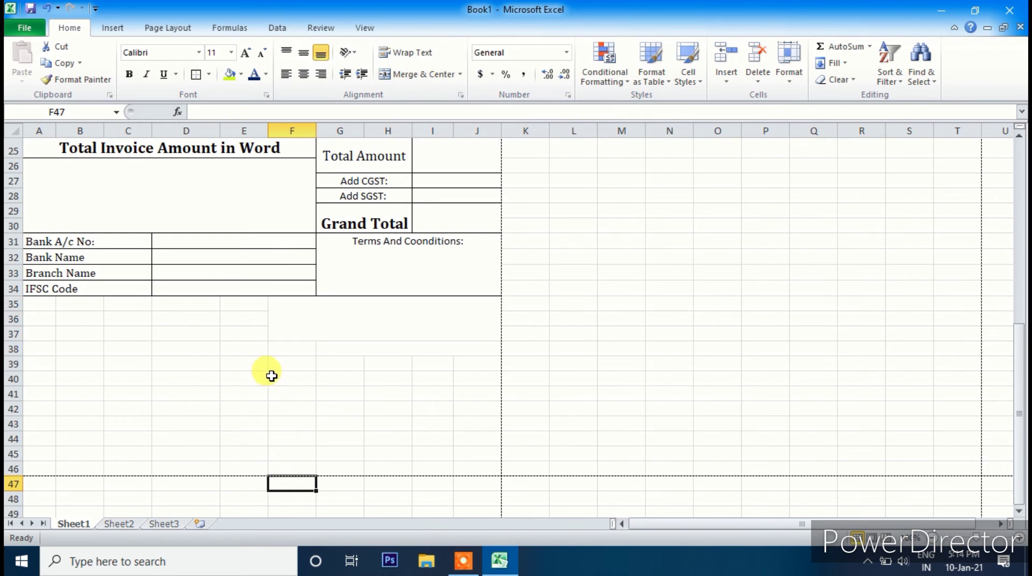
pyautogui.moveTo(241, 303); pyautogui.dragTo(42, 333)
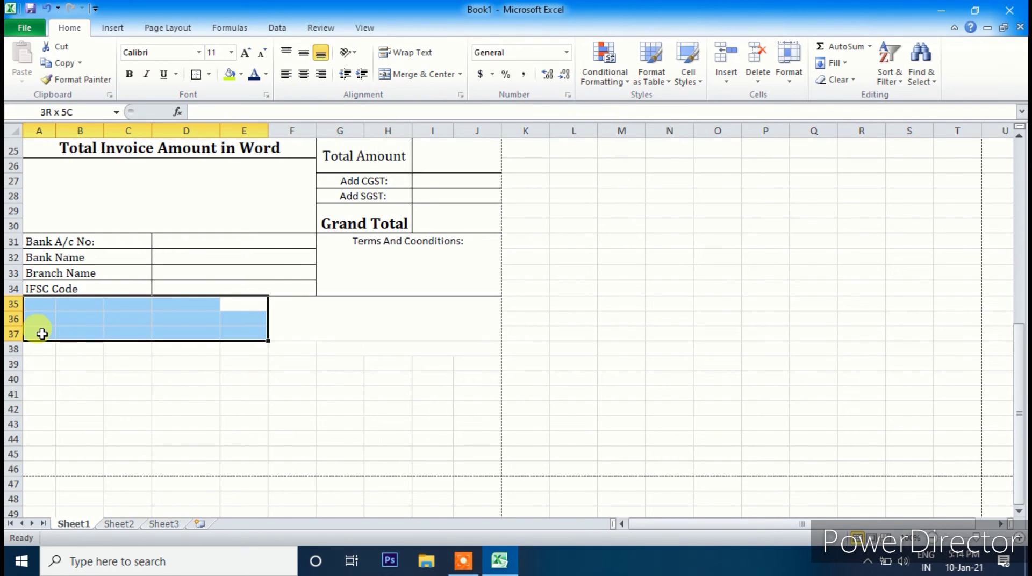
pyautogui.click(411, 75)
pyautogui.click(197, 429)
pyautogui.click(8, 305)
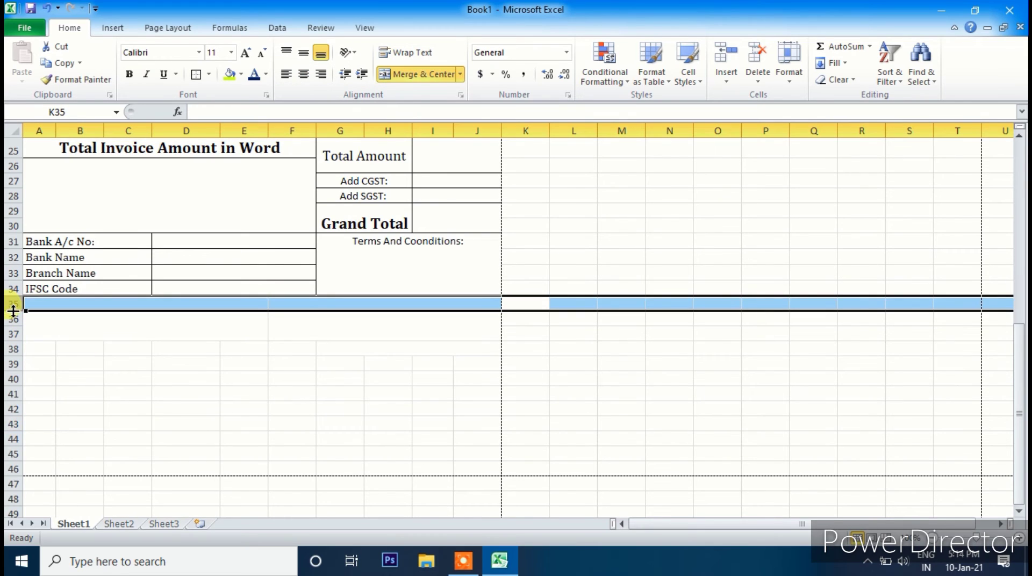
pyautogui.moveTo(14, 311); pyautogui.dragTo(12, 325)
pyautogui.click(129, 391)
pyautogui.click(111, 343)
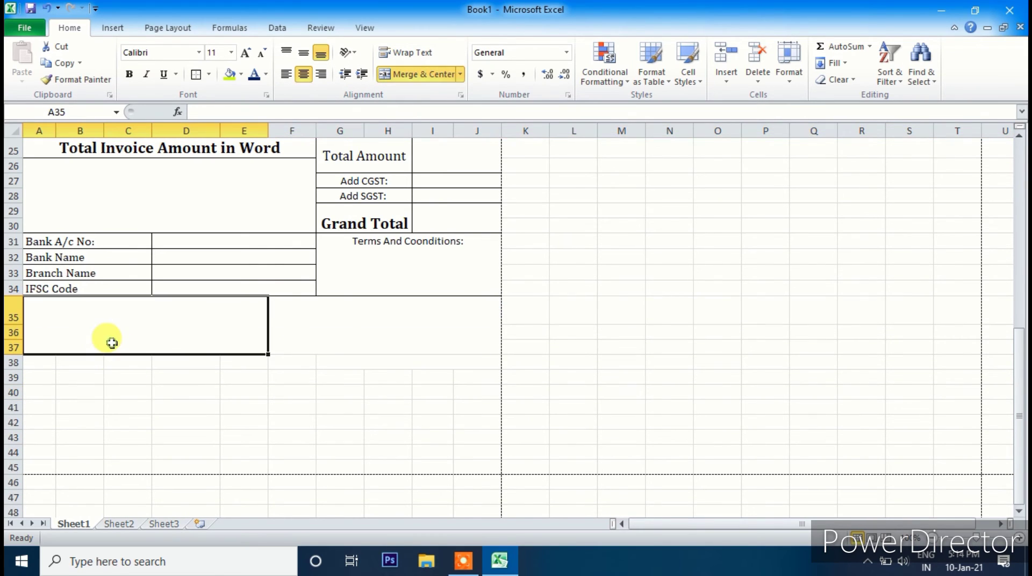
# - Enter 'Authorized Signature' in the right block and 'Customer Signature' in the left block
pyautogui.click(396, 338)
pyautogui.write('A')
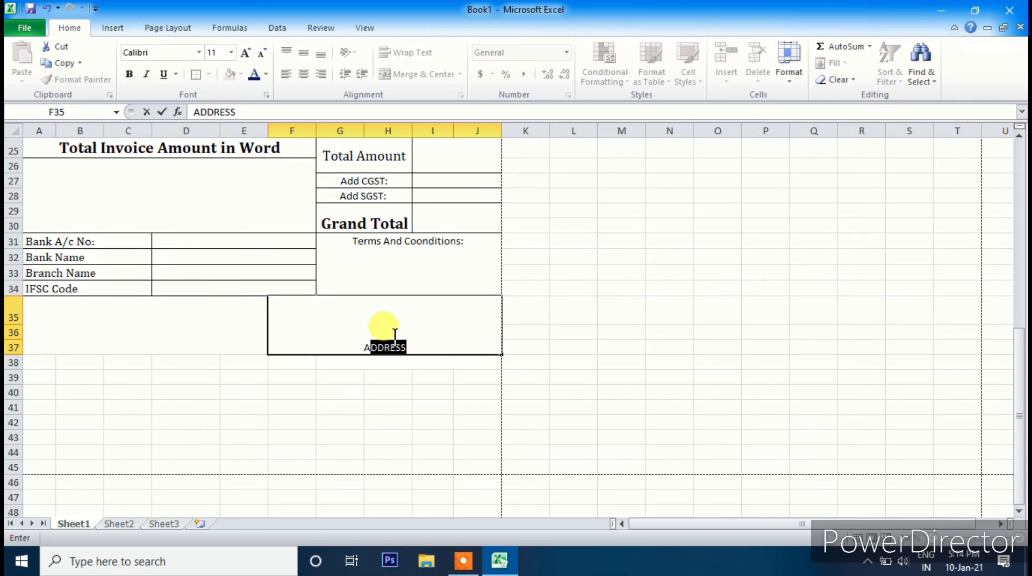
pyautogui.write('u')
pyautogui.write('thorized Signa')
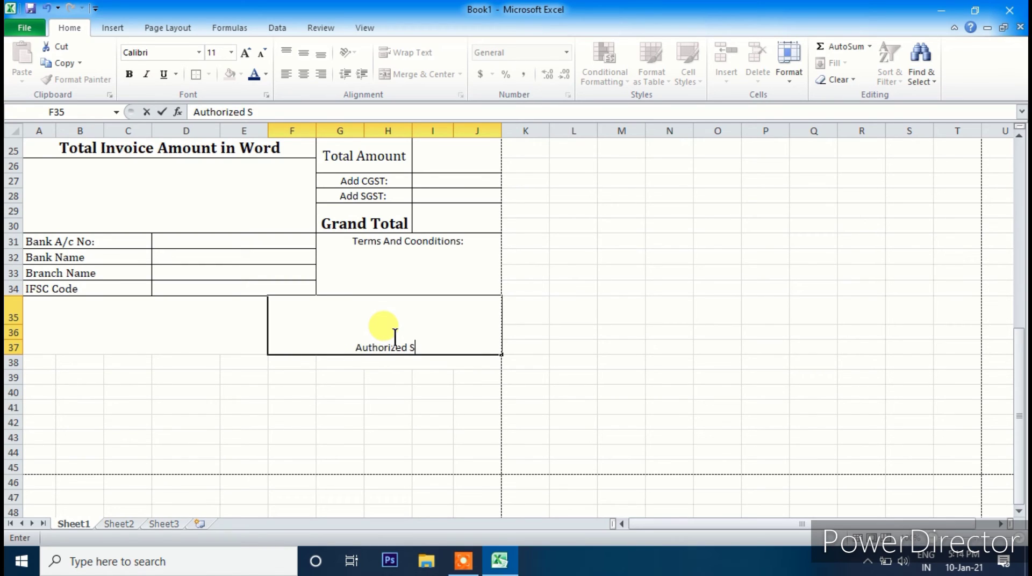
pyautogui.write('re')
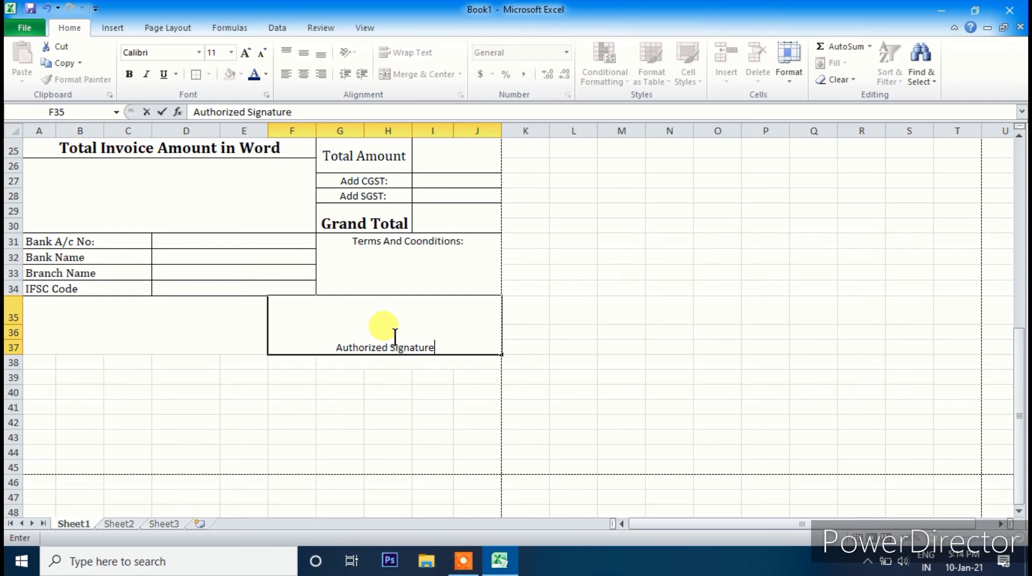
pyautogui.press('Left')
pyautogui.write('Cu')
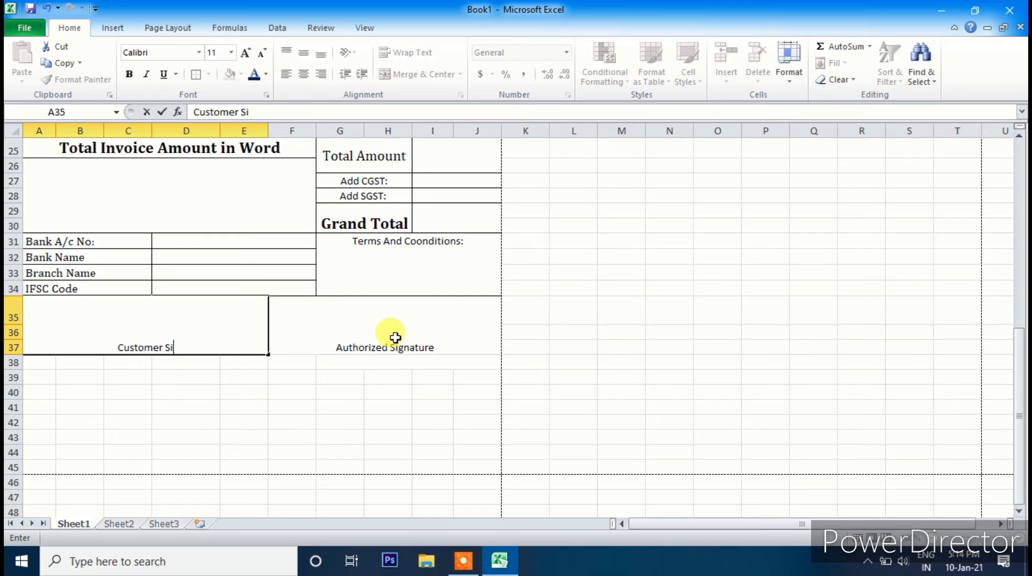
pyautogui.write('stomer Signature')
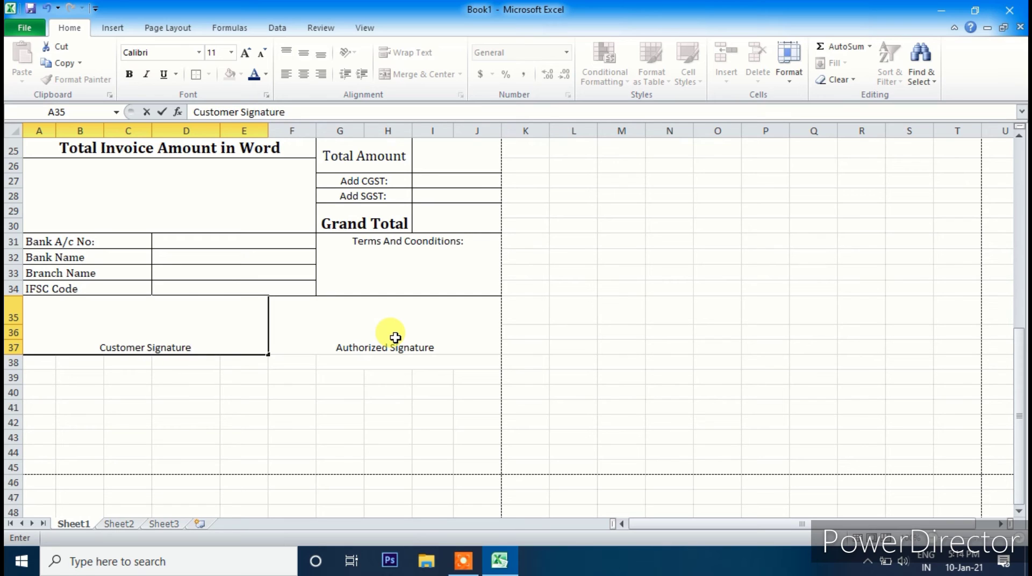
pyautogui.click(388, 391)
pyautogui.click(240, 334)
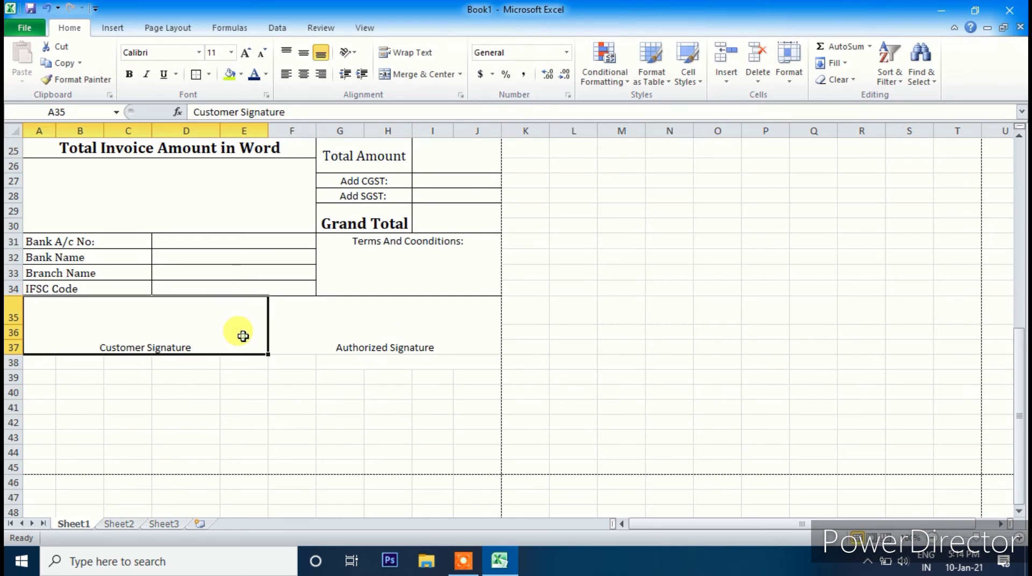
pyautogui.click(423, 338)
pyautogui.click(195, 321)
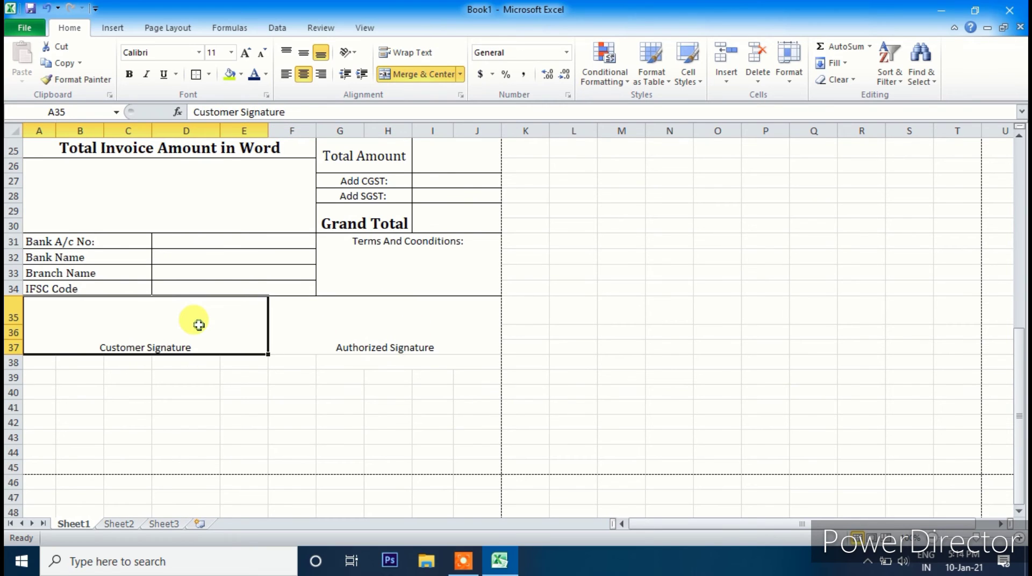
pyautogui.click(439, 337)
# - Set both signature labels to Cambria and increase their font size
pyautogui.click(198, 52)
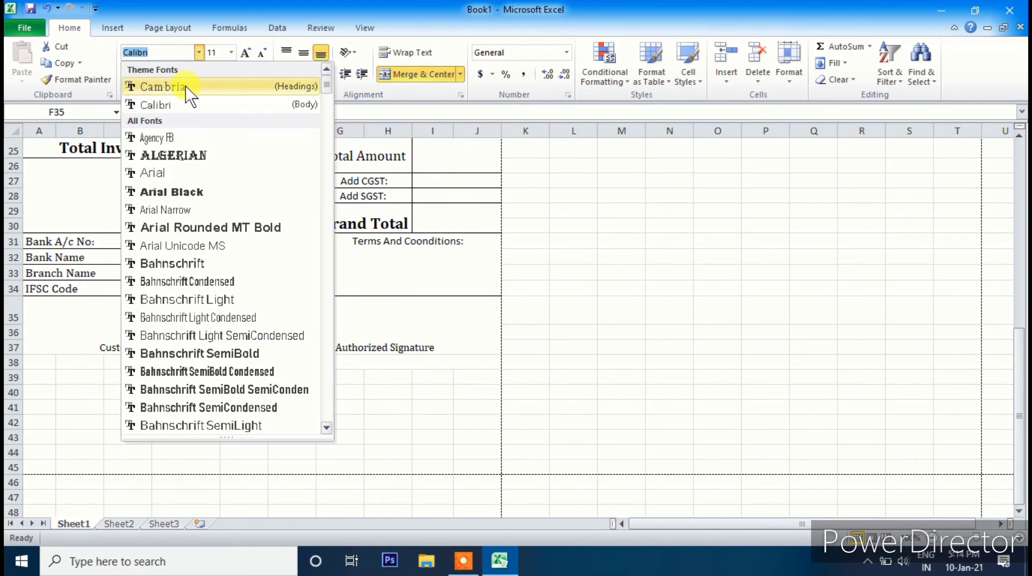
pyautogui.click(189, 87)
pyautogui.click(146, 311)
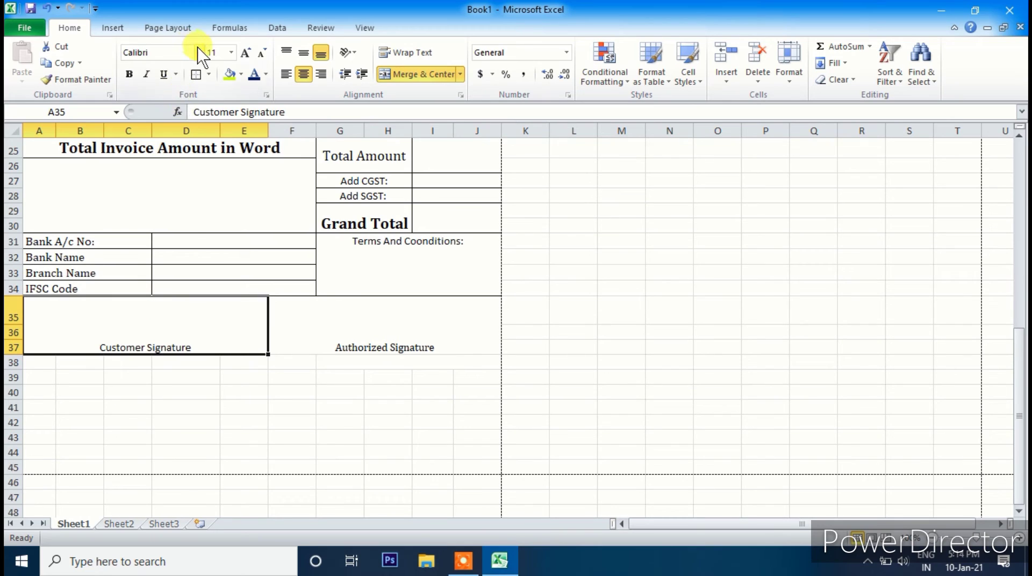
pyautogui.click(198, 52)
pyautogui.click(161, 87)
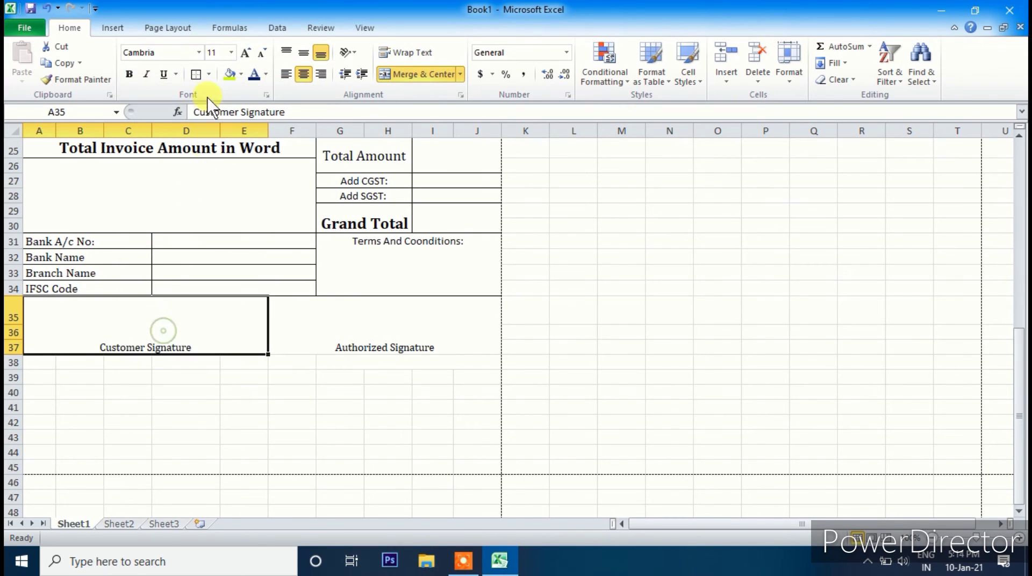
pyautogui.click(248, 53)
pyautogui.click(380, 320)
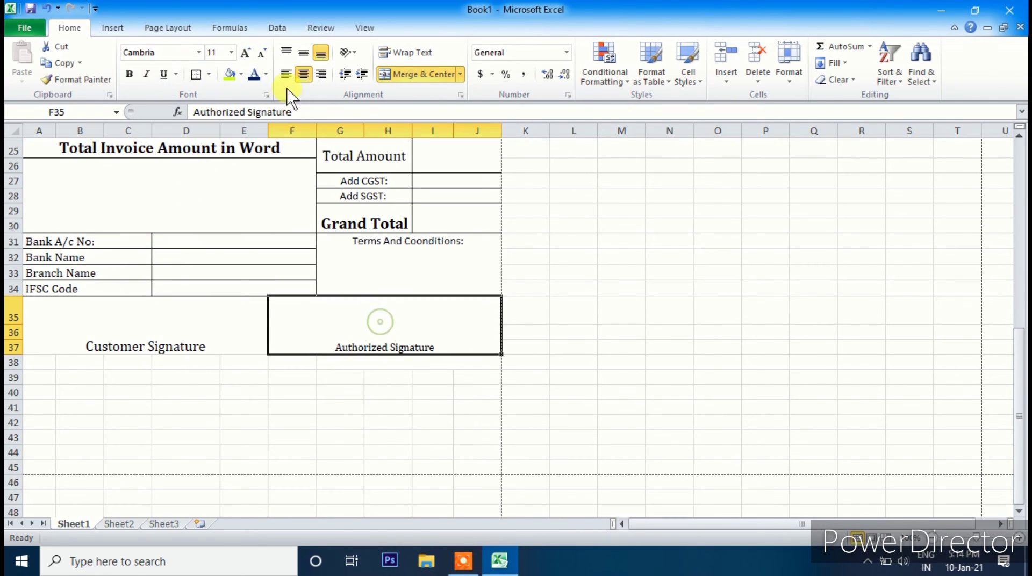
pyautogui.click(245, 52)
pyautogui.click(301, 373)
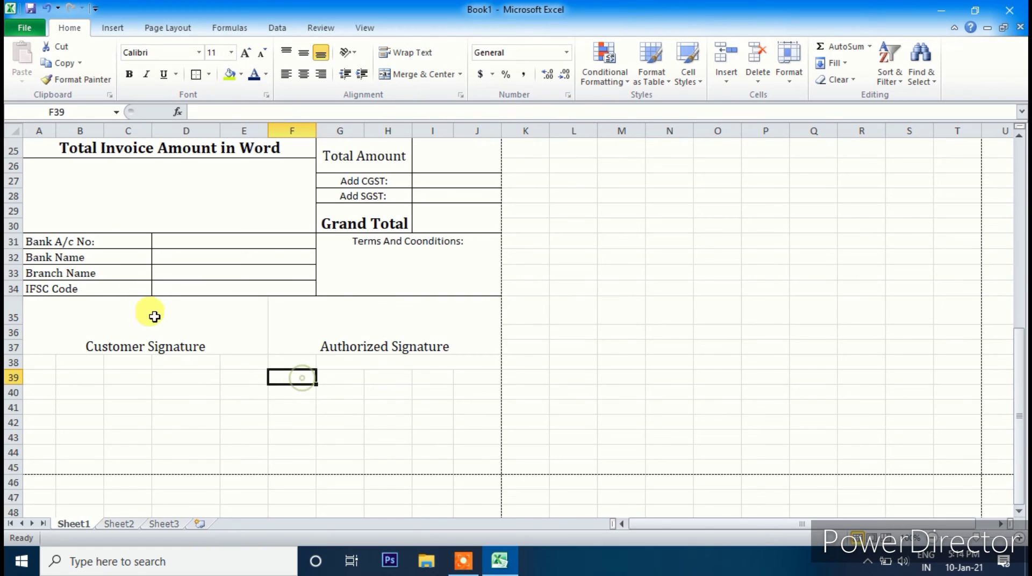
# - Add a bottom border beneath both signature blocks
pyautogui.moveTo(155, 314); pyautogui.dragTo(431, 333)
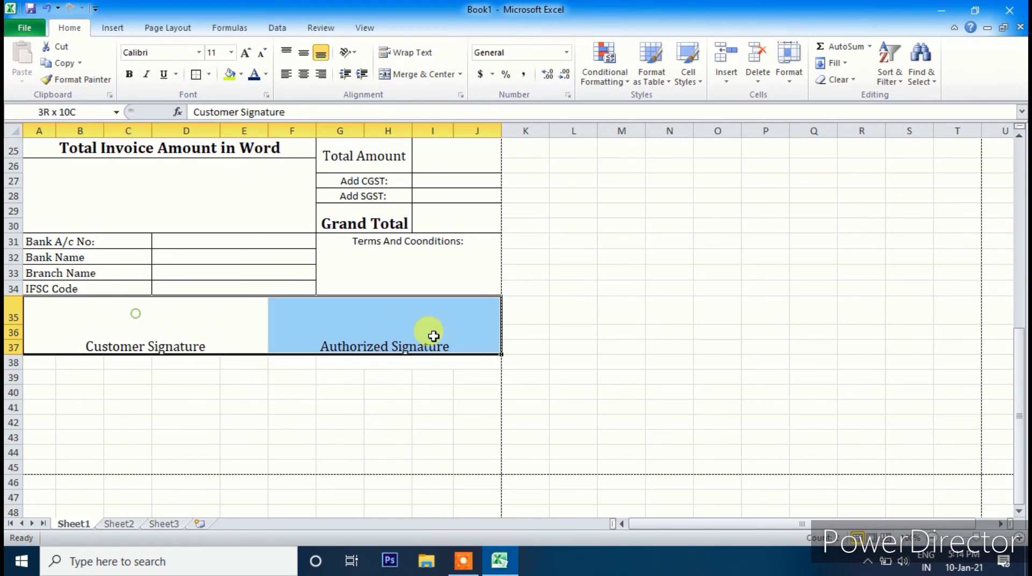
pyautogui.click(194, 75)
pyautogui.click(351, 418)
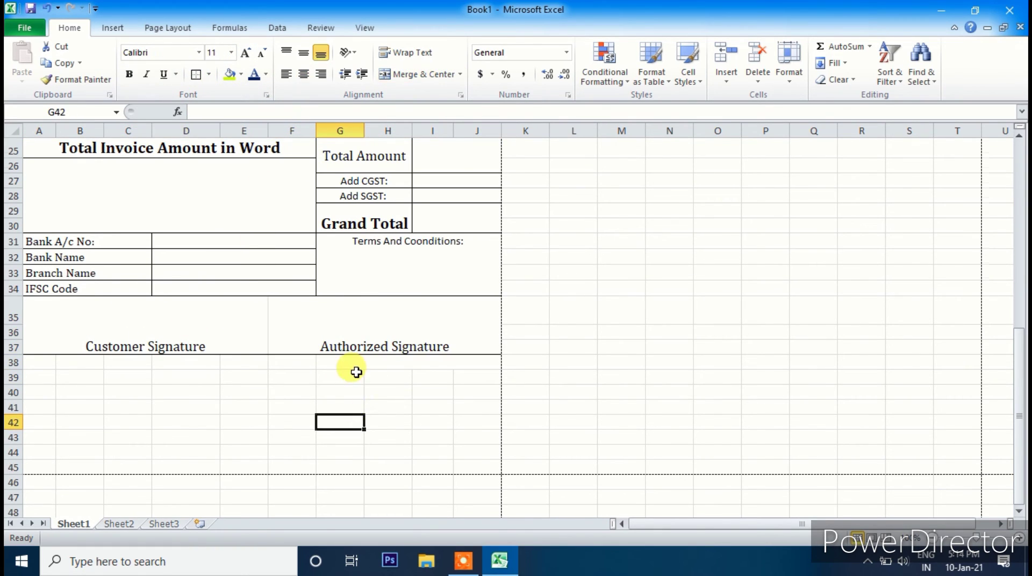
pyautogui.scroll(8, 355, 369)
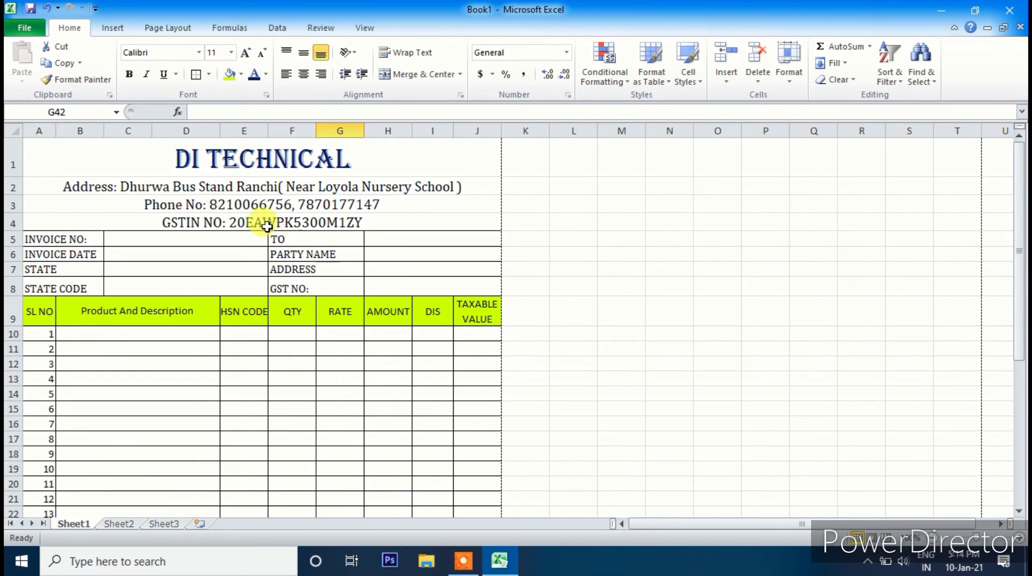
pyautogui.scroll(-7, 247, 300)
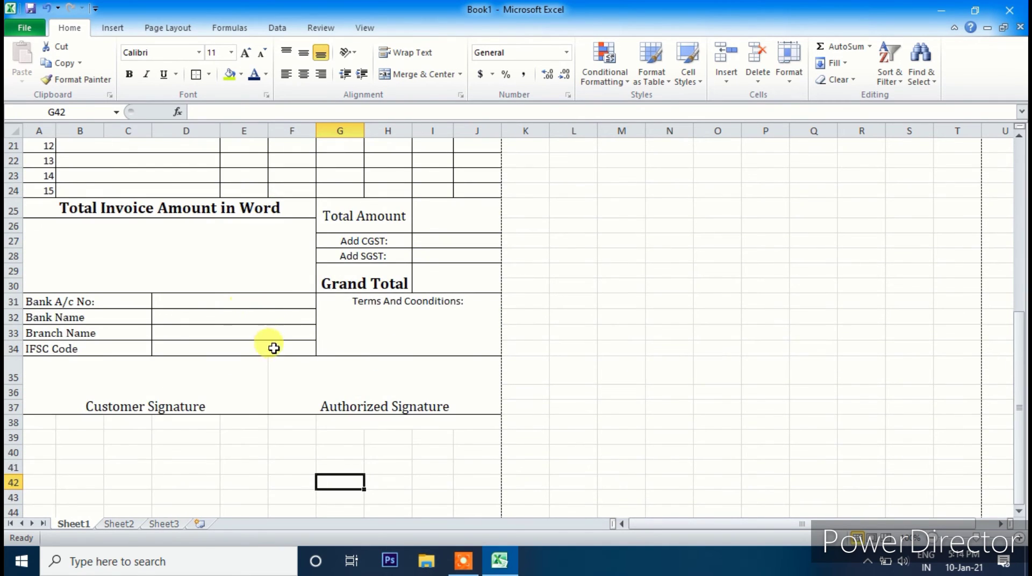
pyautogui.scroll(1, 226, 265)
pyautogui.click(129, 299)
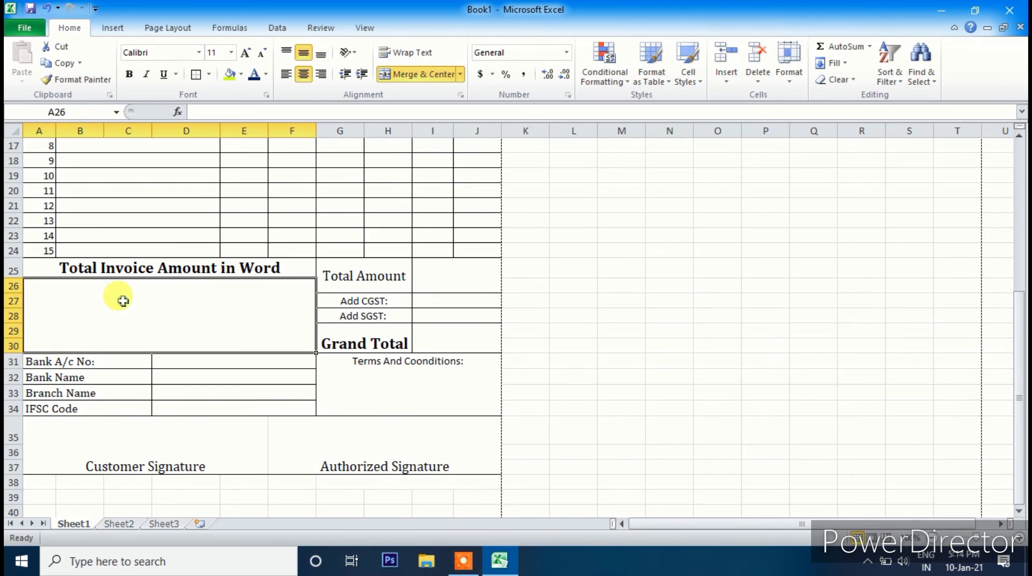
pyautogui.scroll(5, 204, 300)
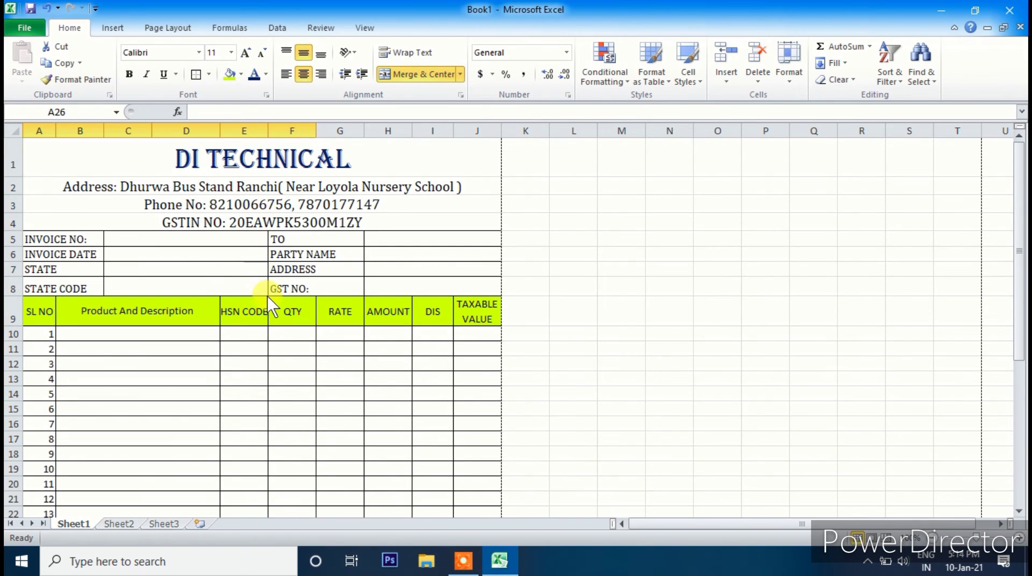
pyautogui.hotkey('ctrl', 'p')
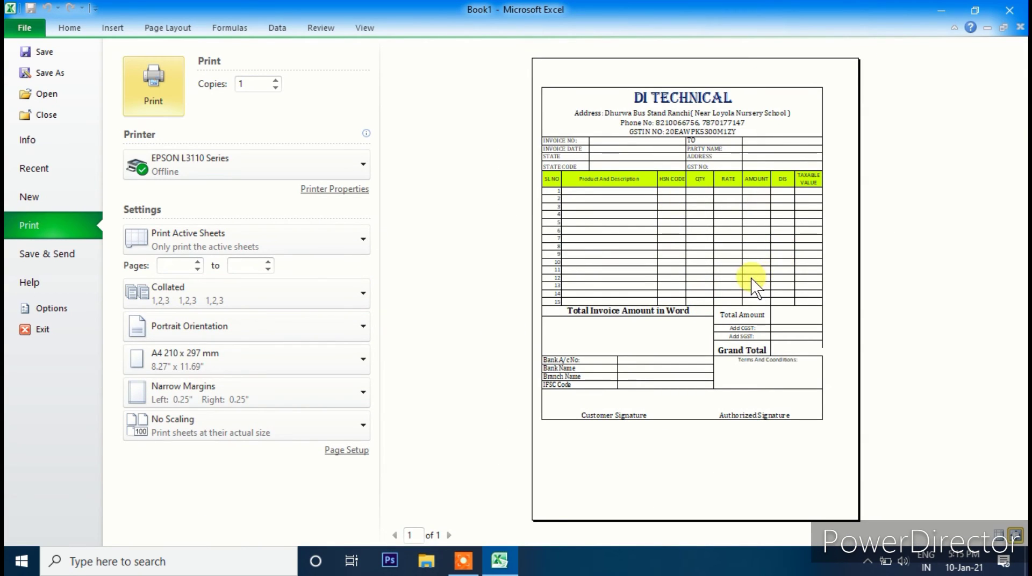
pyautogui.click(23, 28)
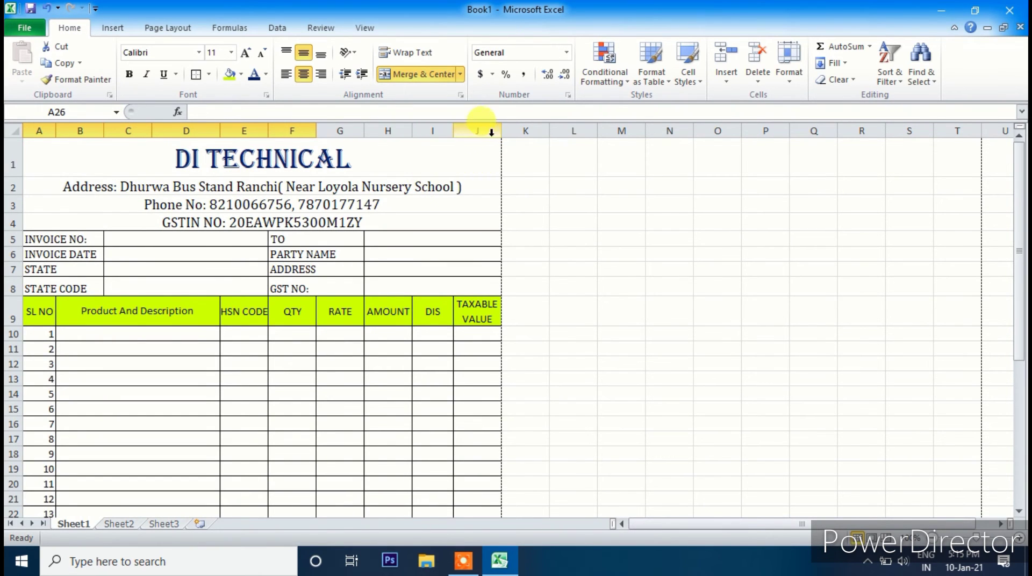
pyautogui.click(123, 27)
pyautogui.click(161, 28)
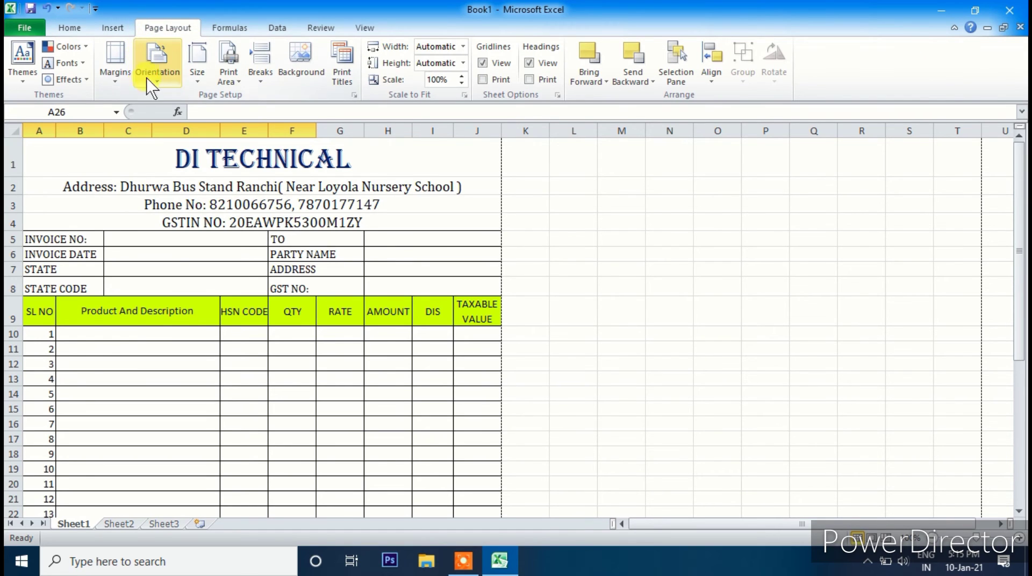
pyautogui.click(116, 76)
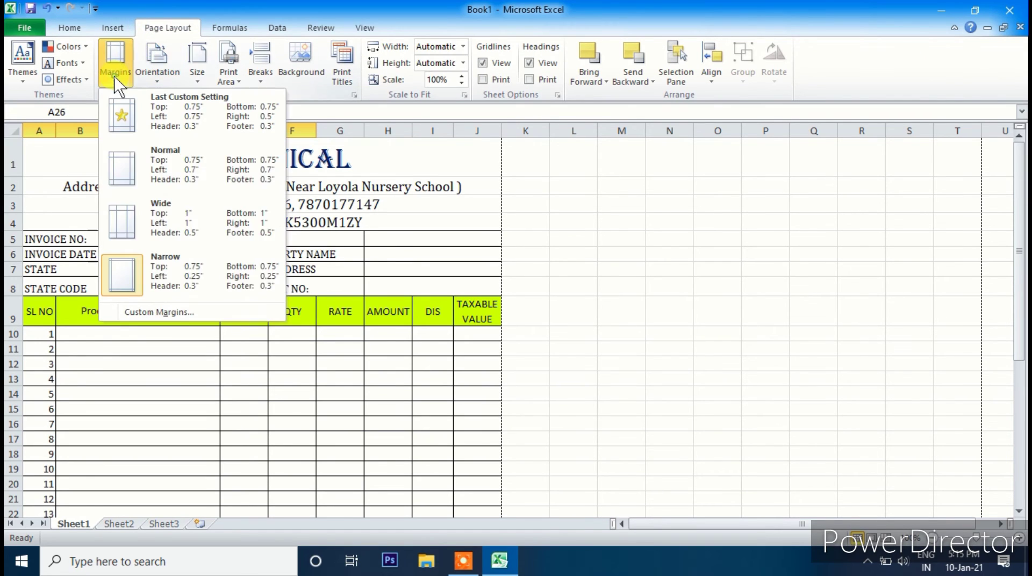
pyautogui.click(161, 164)
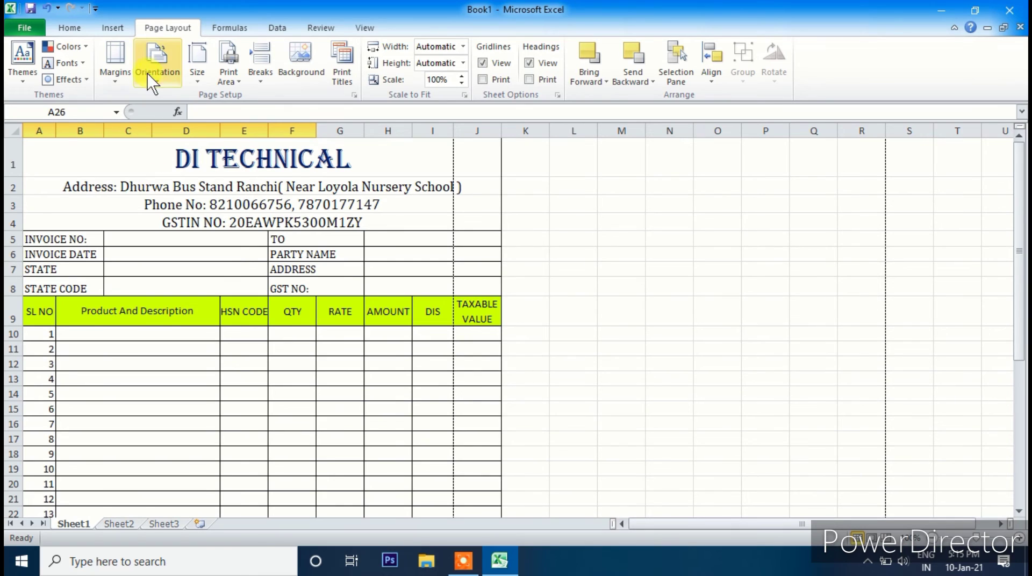
pyautogui.click(157, 59)
pyautogui.click(115, 65)
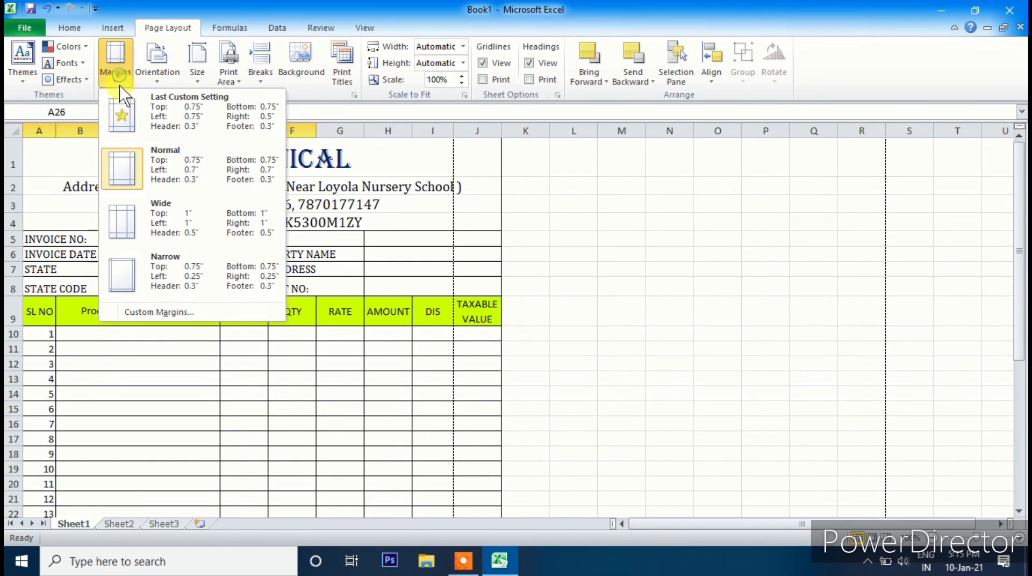
pyautogui.click(132, 262)
pyautogui.scroll(-8, 214, 371)
pyautogui.scroll(8, 213, 374)
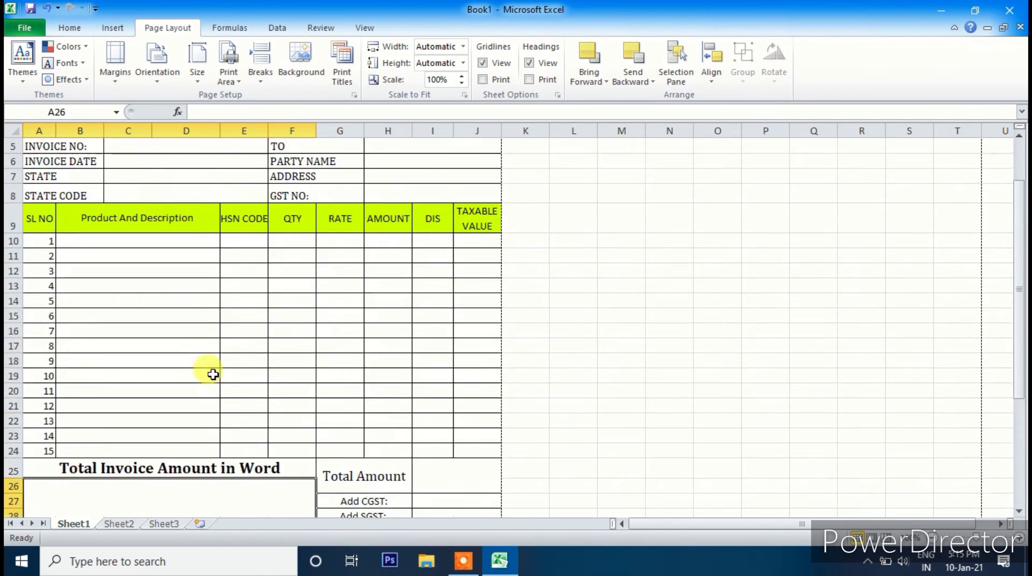
pyautogui.scroll(-3, 233, 421)
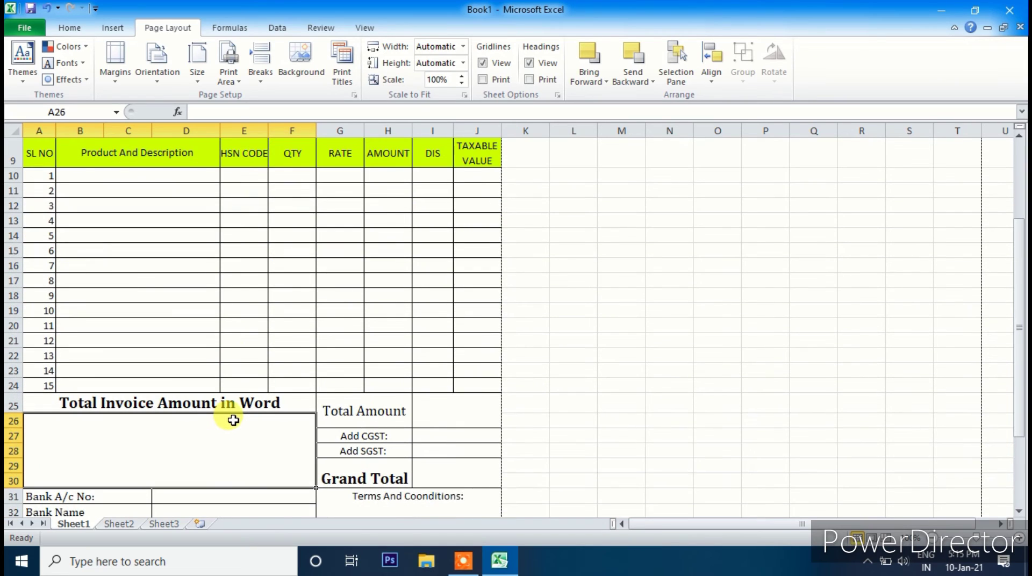
pyautogui.scroll(3, 442, 323)
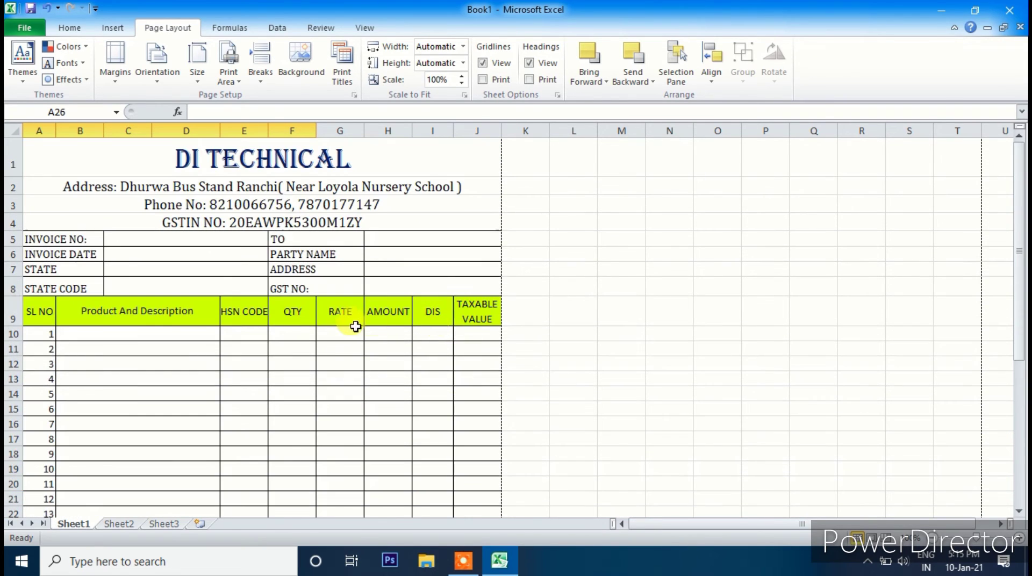
pyautogui.click(182, 340)
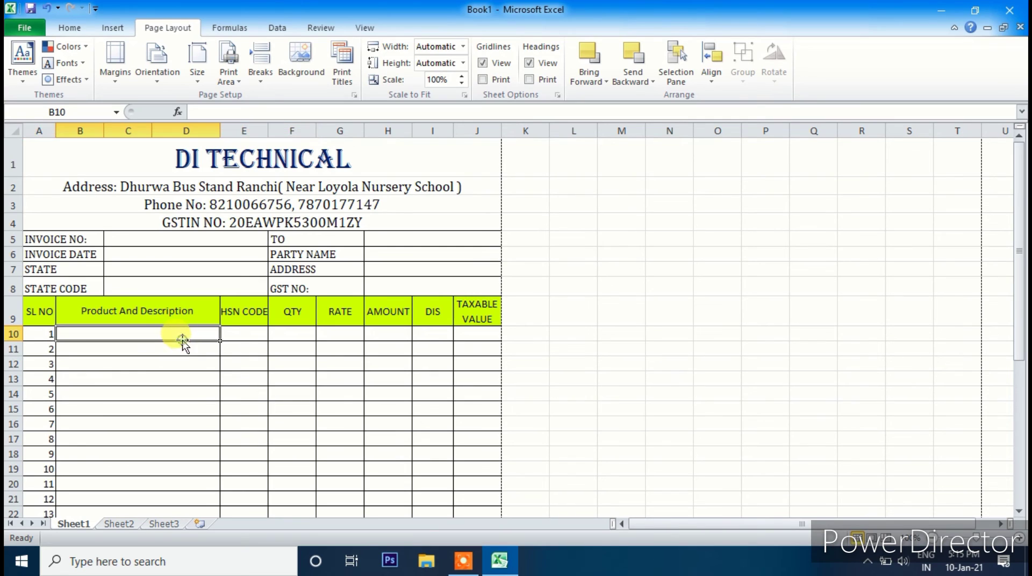
pyautogui.click(292, 330)
pyautogui.click(341, 332)
pyautogui.scroll(-6, 461, 350)
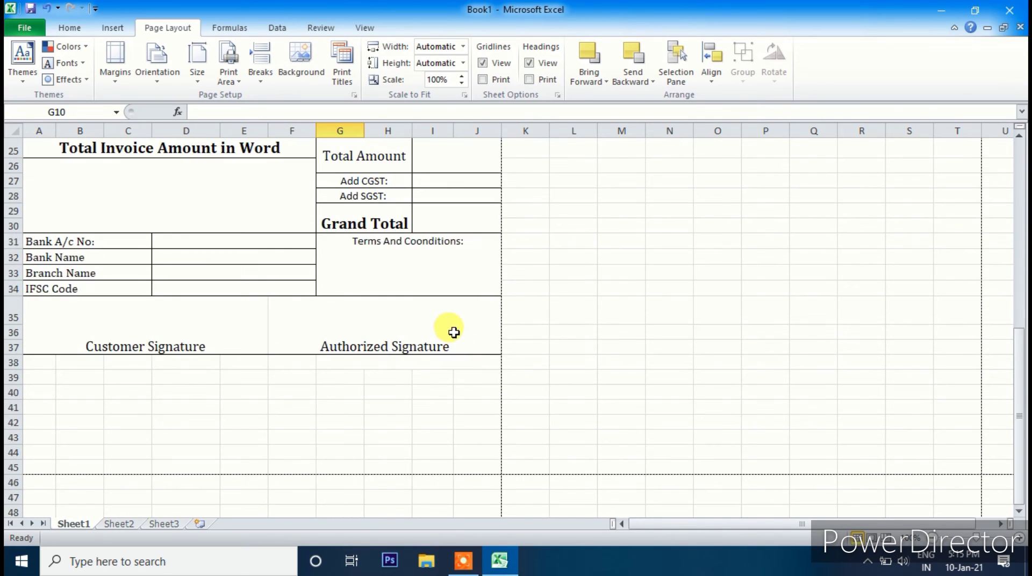
# - Put a thick box border around A1:J37 and show the print preview
pyautogui.click(237, 320)
pyautogui.click(62, 28)
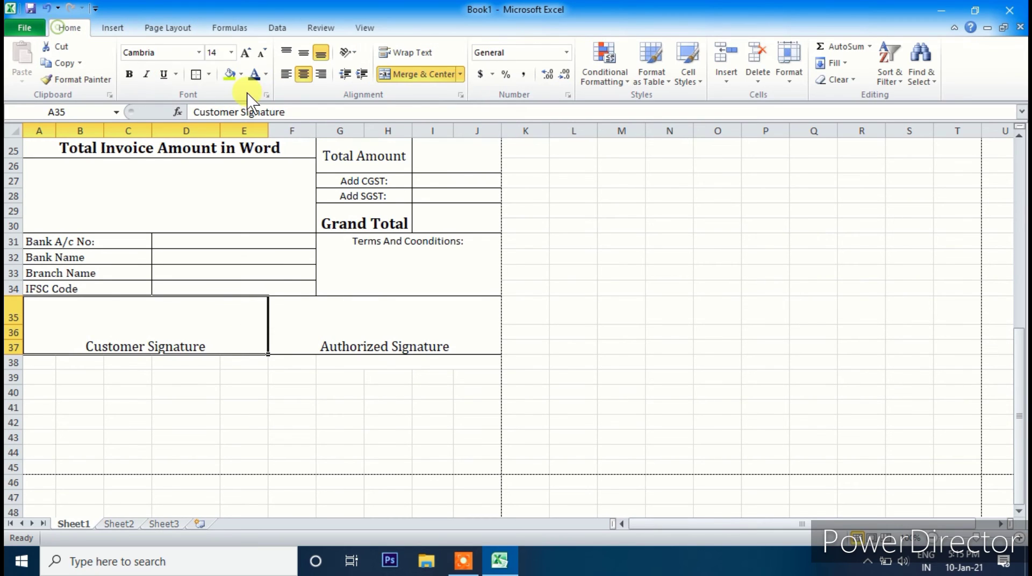
pyautogui.click(322, 339)
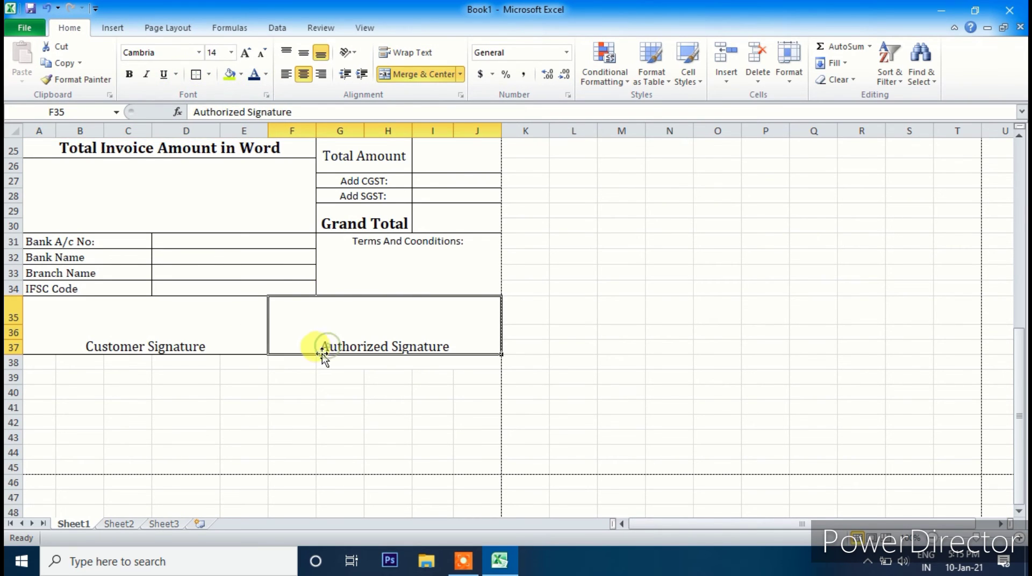
pyautogui.scroll(8, 321, 344)
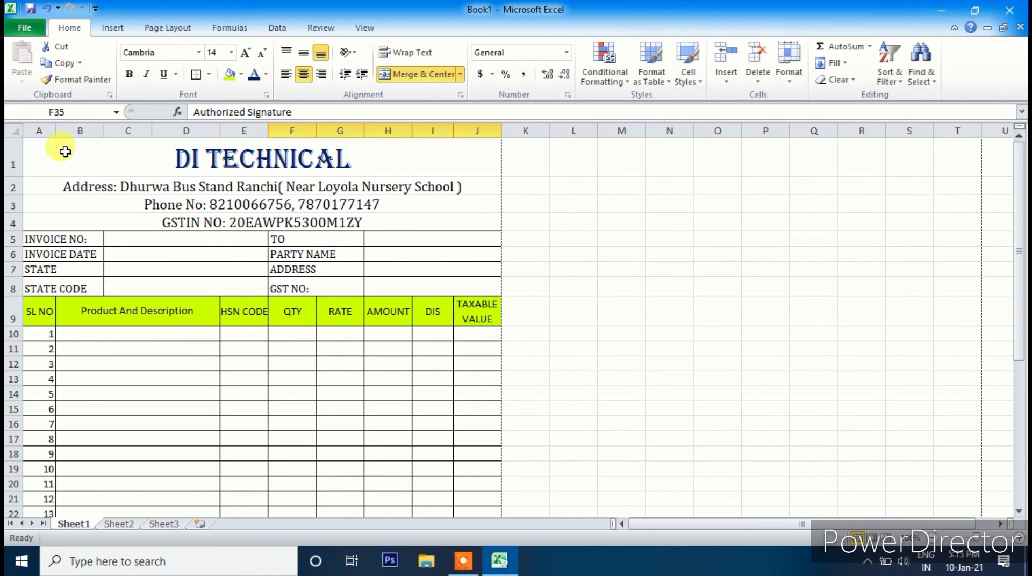
pyautogui.moveTo(35, 141); pyautogui.dragTo(281, 404)
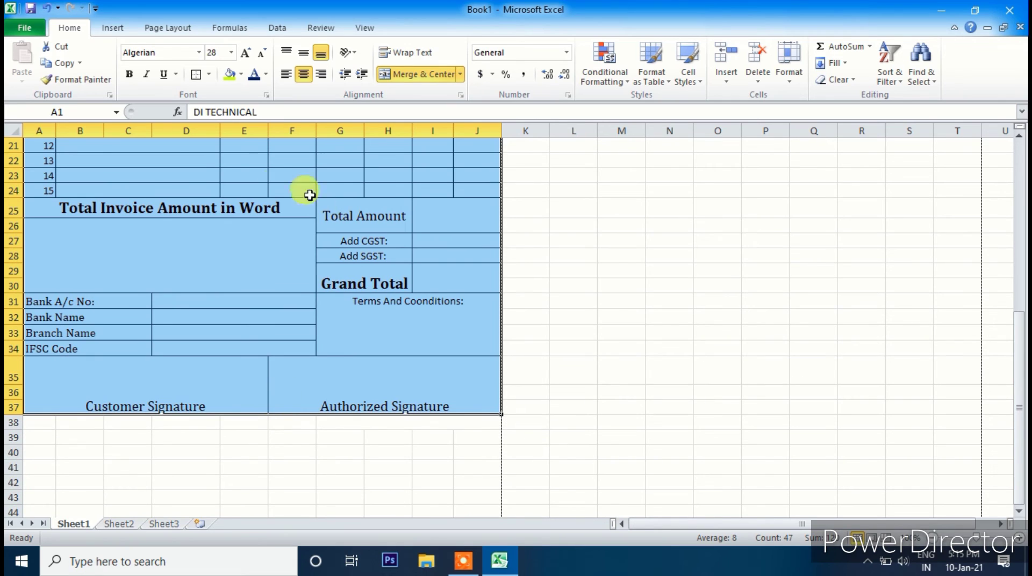
pyautogui.click(208, 75)
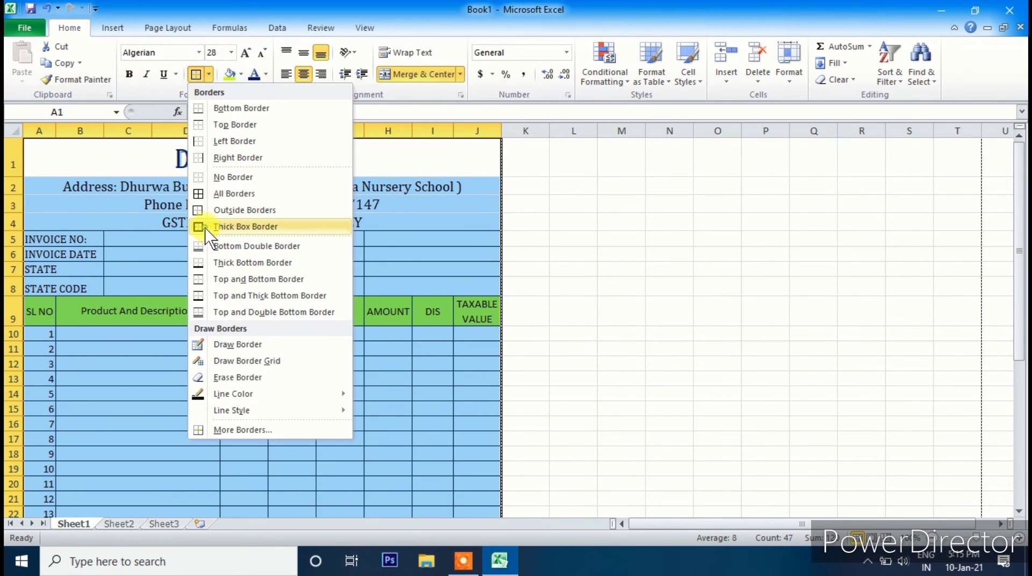
pyautogui.click(234, 193)
pyautogui.click(443, 397)
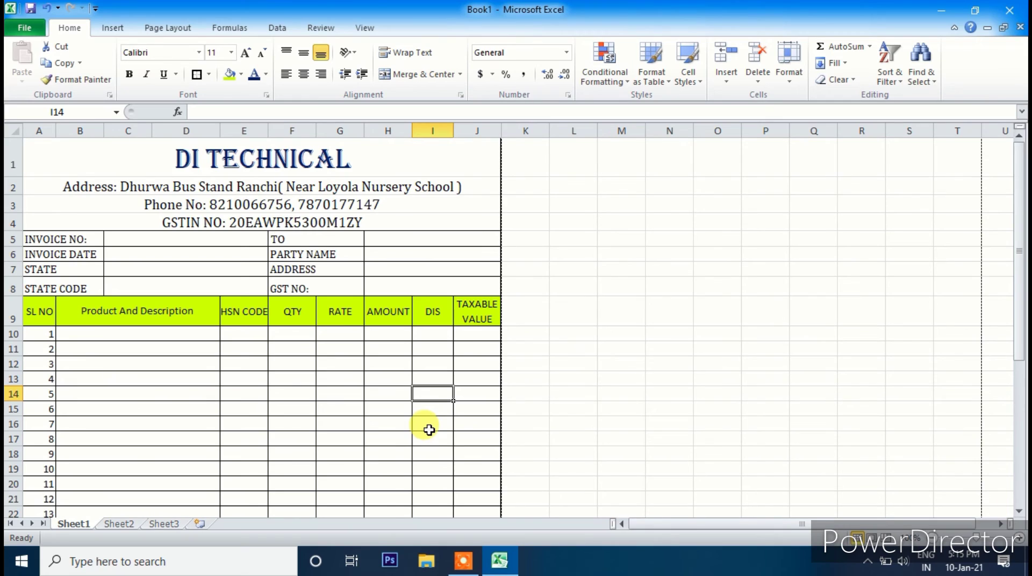
pyautogui.hotkey('ctrl', 'p')
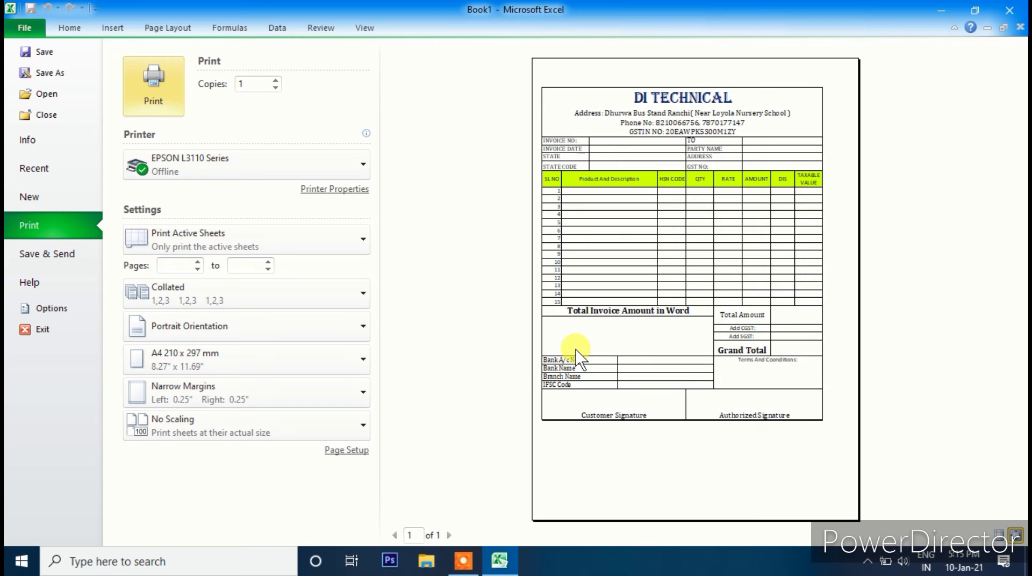
# - Merge and centre A38:J38 and enter 'This is Computer Generated Invoice'
pyautogui.press('Escape')
pyautogui.scroll(-10, 403, 421)
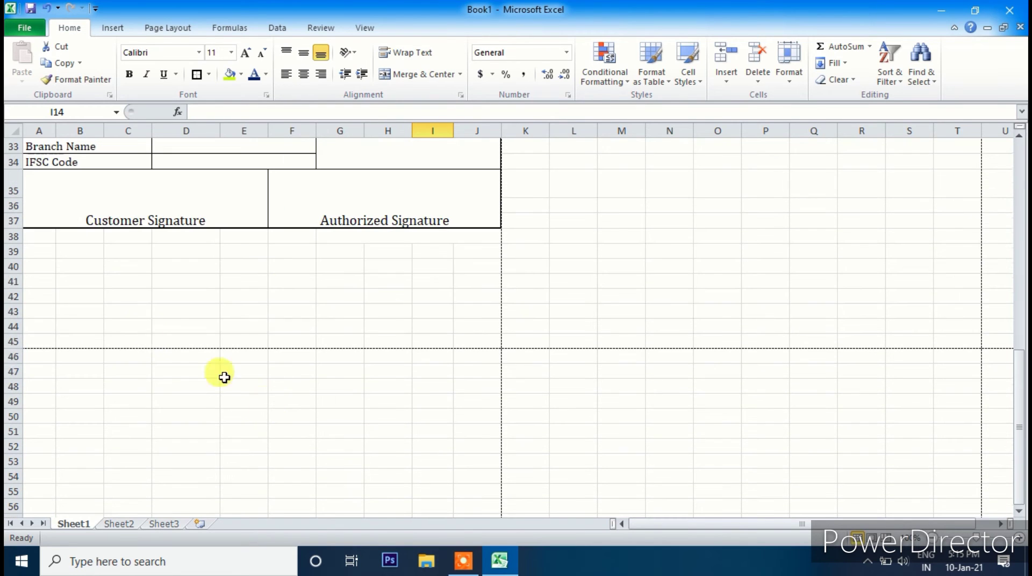
pyautogui.click(13, 221)
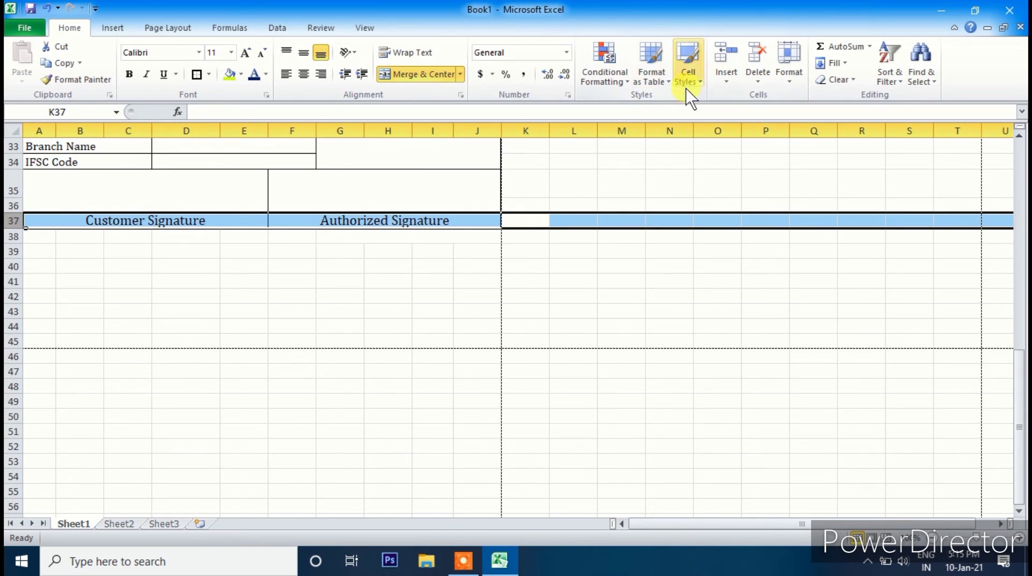
pyautogui.click(123, 239)
pyautogui.moveTo(50, 235); pyautogui.dragTo(405, 234)
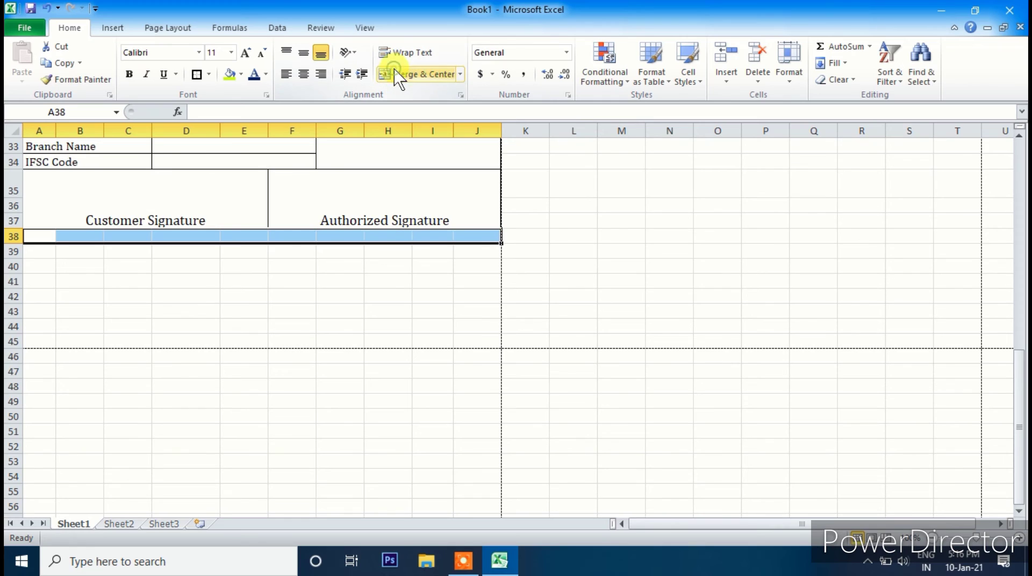
pyautogui.click(409, 74)
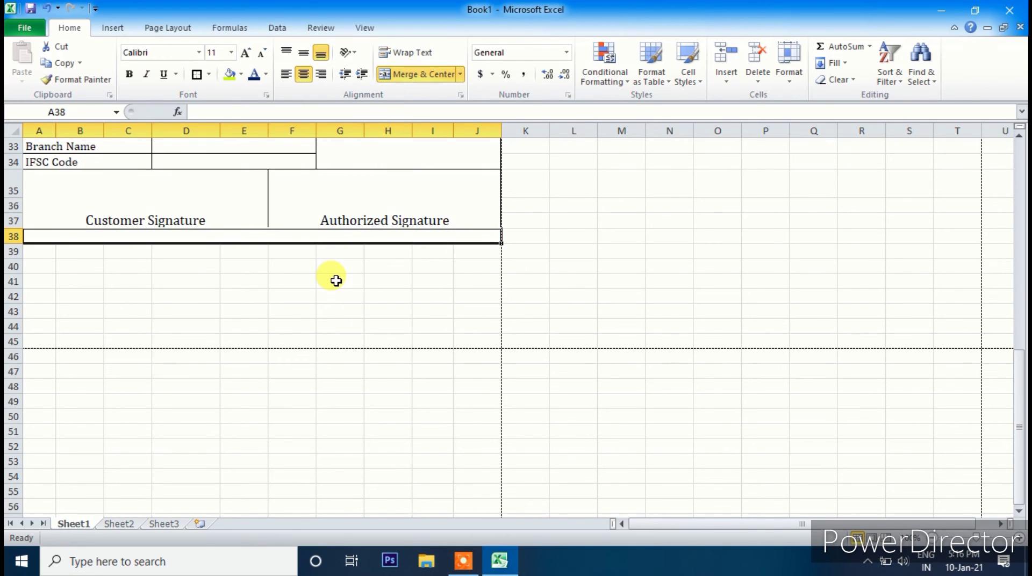
pyautogui.write('This is Comp')
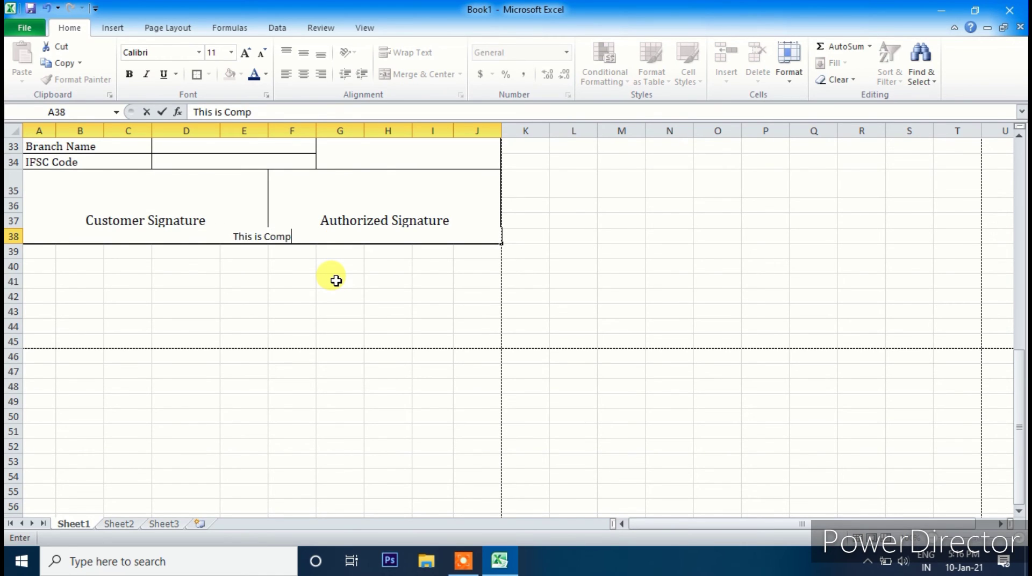
pyautogui.write('uter Ge')
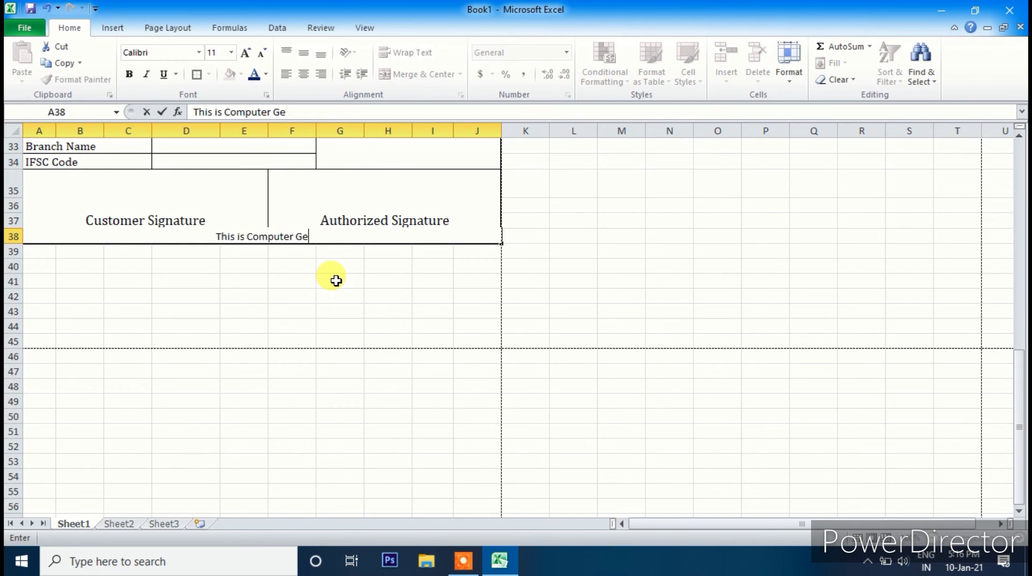
pyautogui.write('nerated')
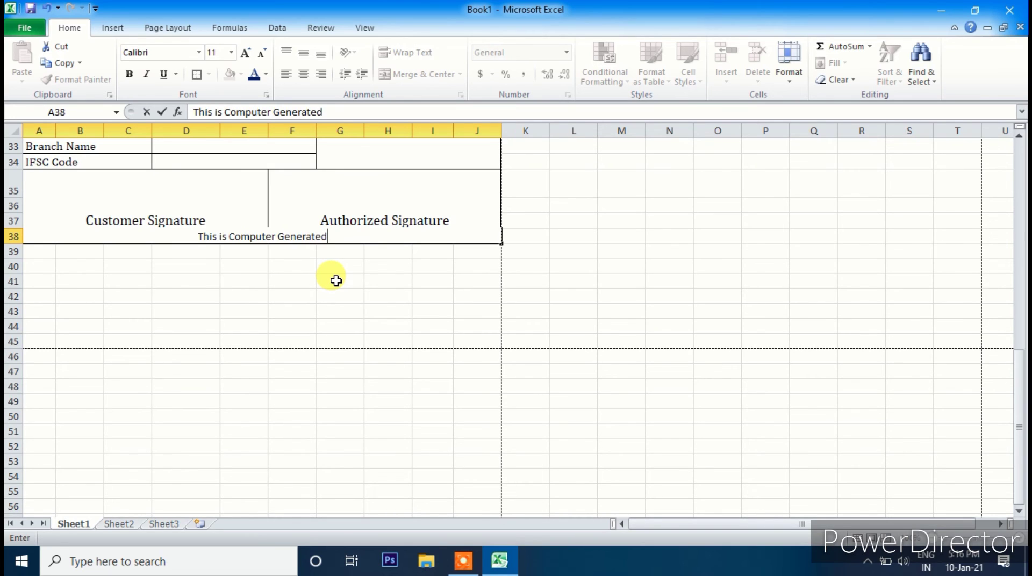
pyautogui.write(' In')
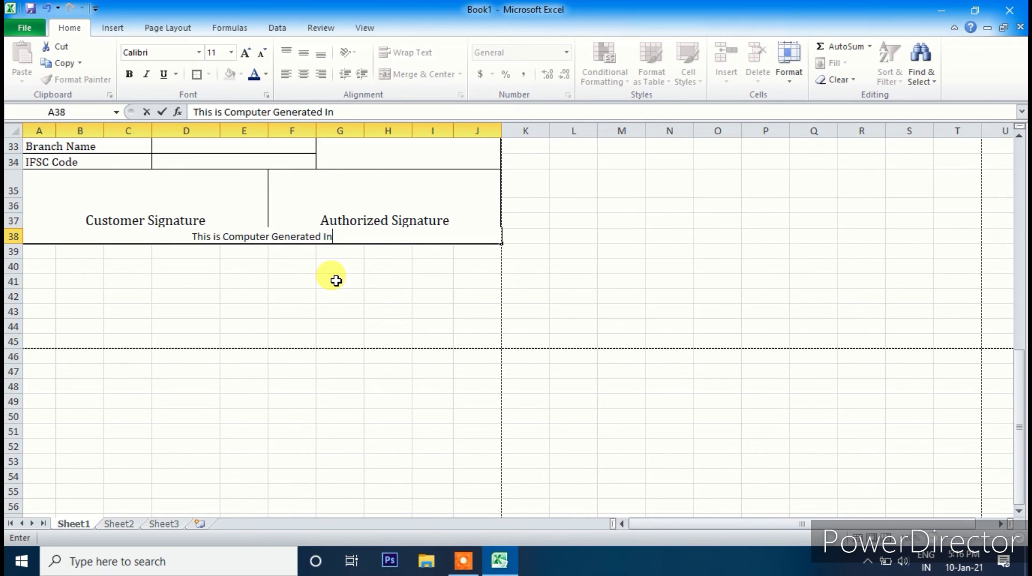
pyautogui.write('voice')
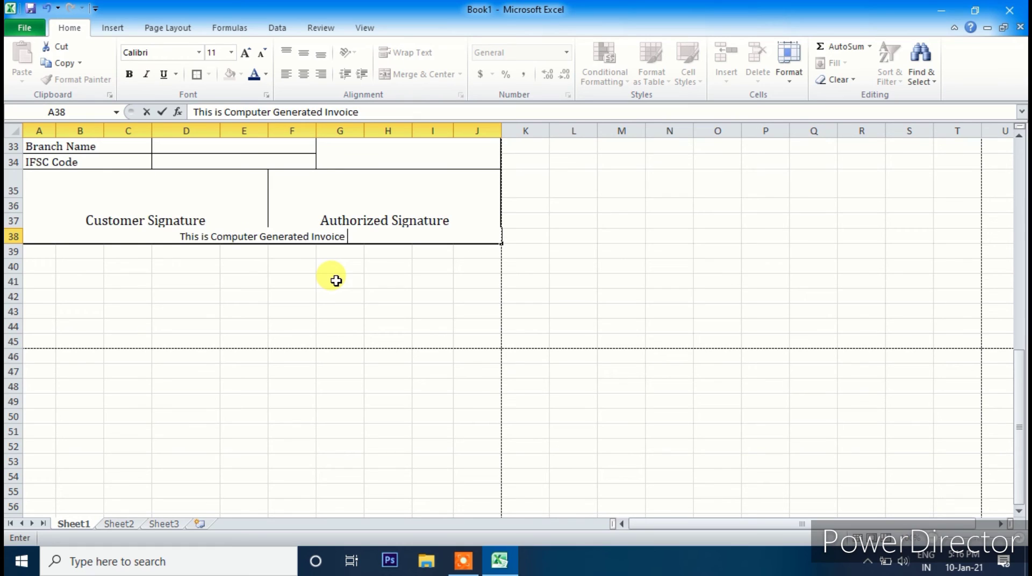
pyautogui.click(166, 269)
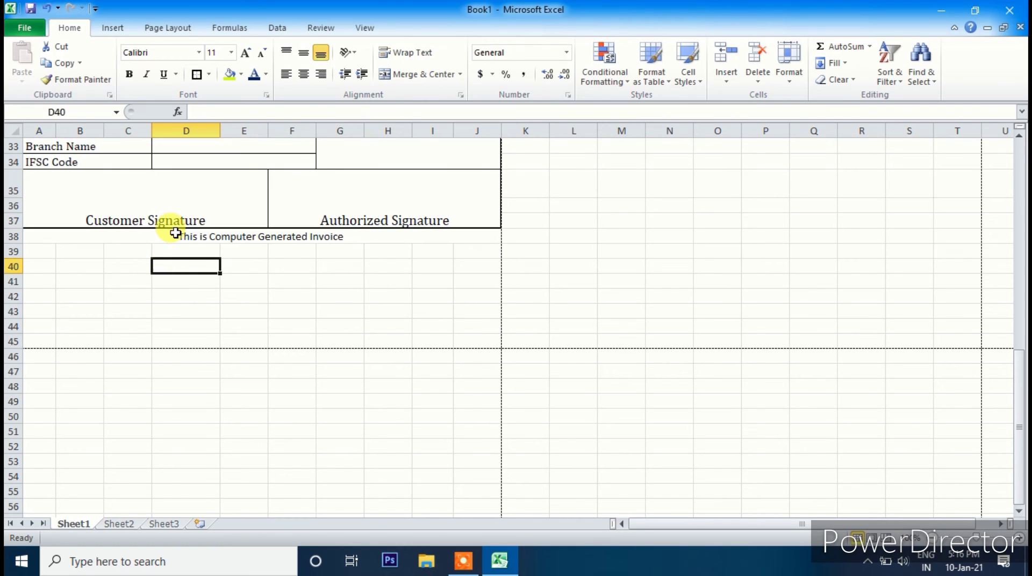
# - Border the note line in row 38 and set its font to Cambria
pyautogui.click(175, 232)
pyautogui.click(197, 74)
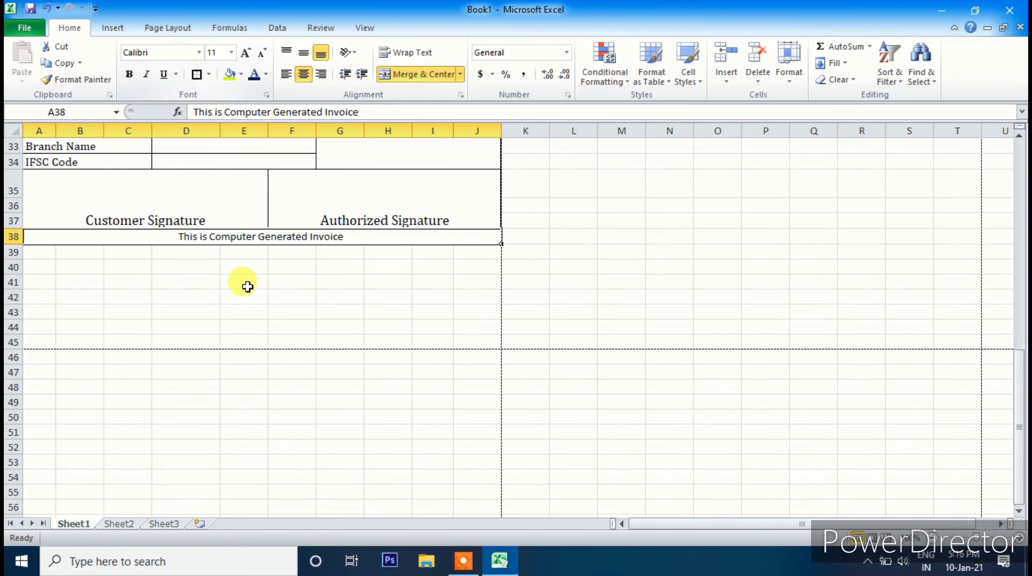
pyautogui.click(247, 294)
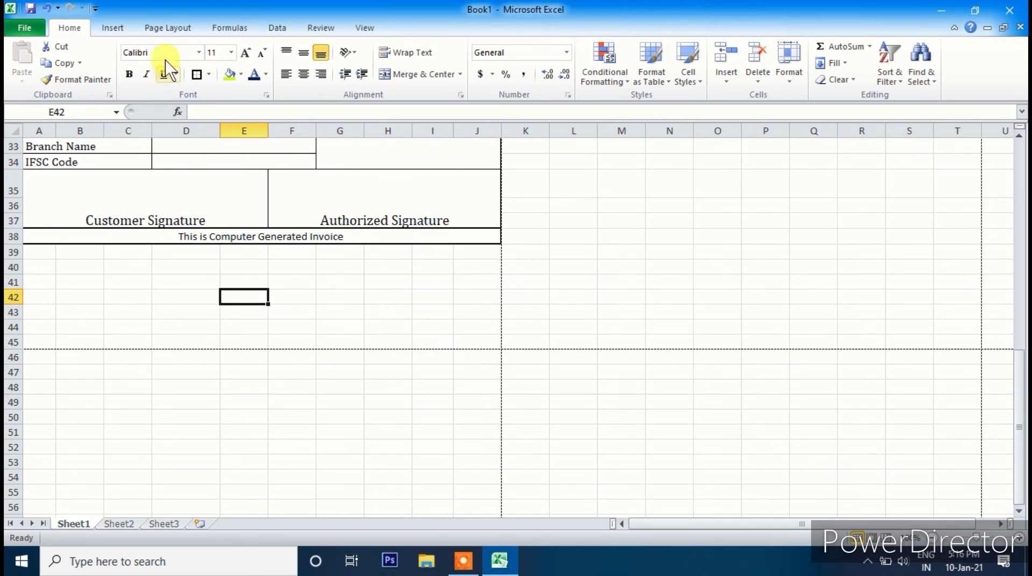
pyautogui.click(199, 53)
pyautogui.click(185, 86)
pyautogui.click(245, 53)
pyautogui.click(245, 237)
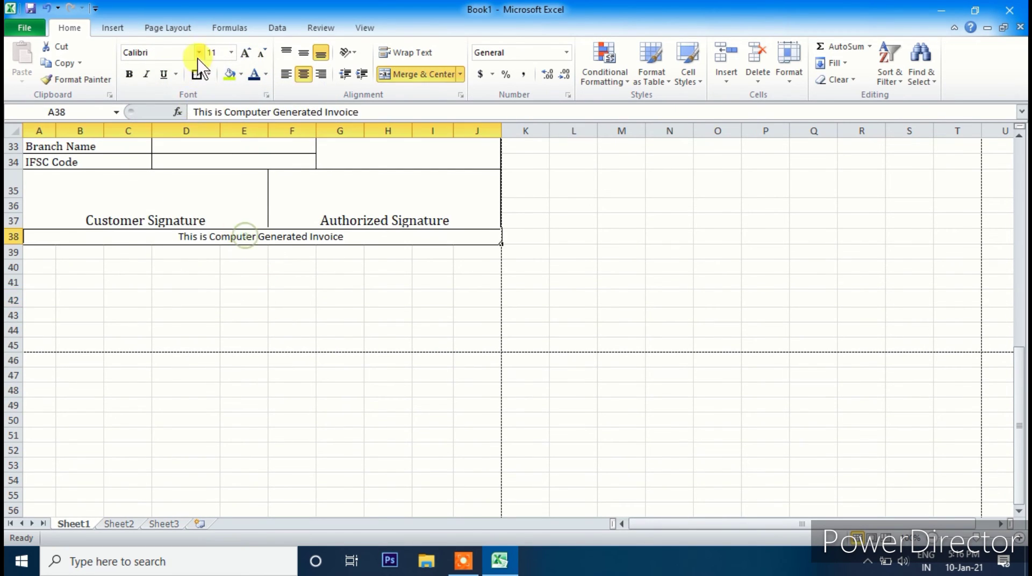
pyautogui.click(198, 53)
pyautogui.click(195, 86)
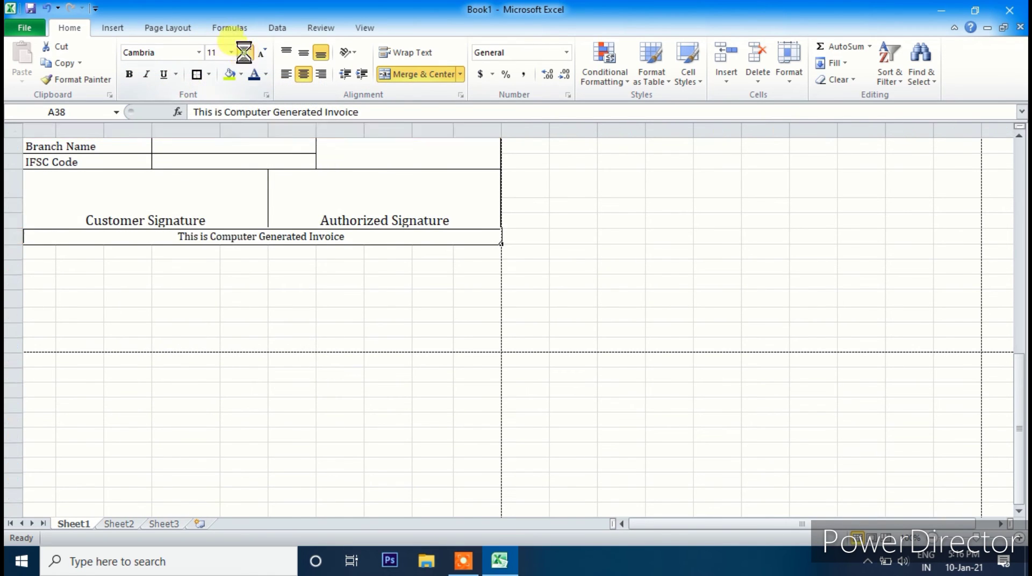
pyautogui.click(249, 278)
pyautogui.scroll(11, 282, 265)
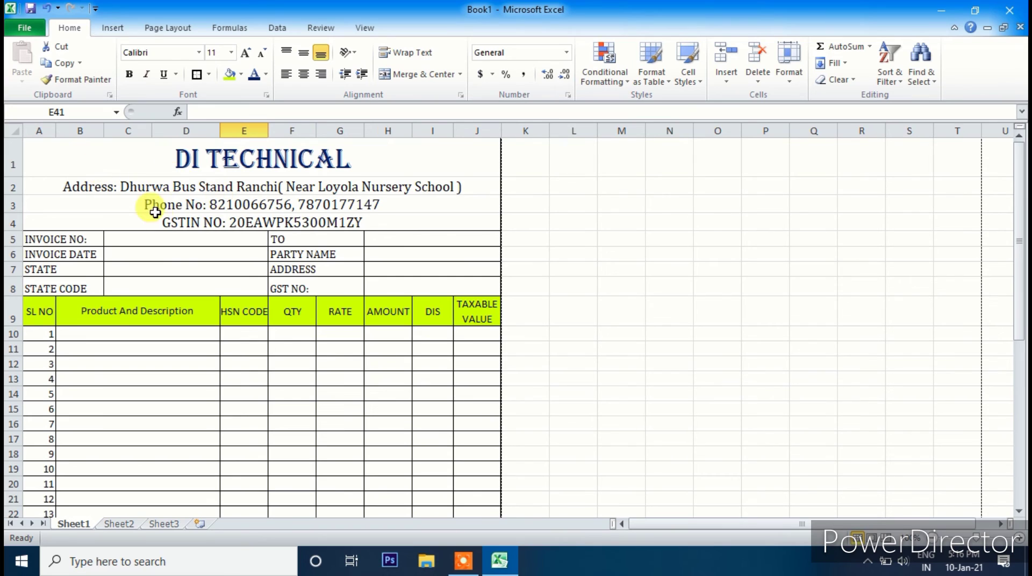
# - Fill the DI TECHNICAL title cell with lime green, leaving rows 2–4 unfilled
pyautogui.moveTo(83, 183); pyautogui.dragTo(251, 210)
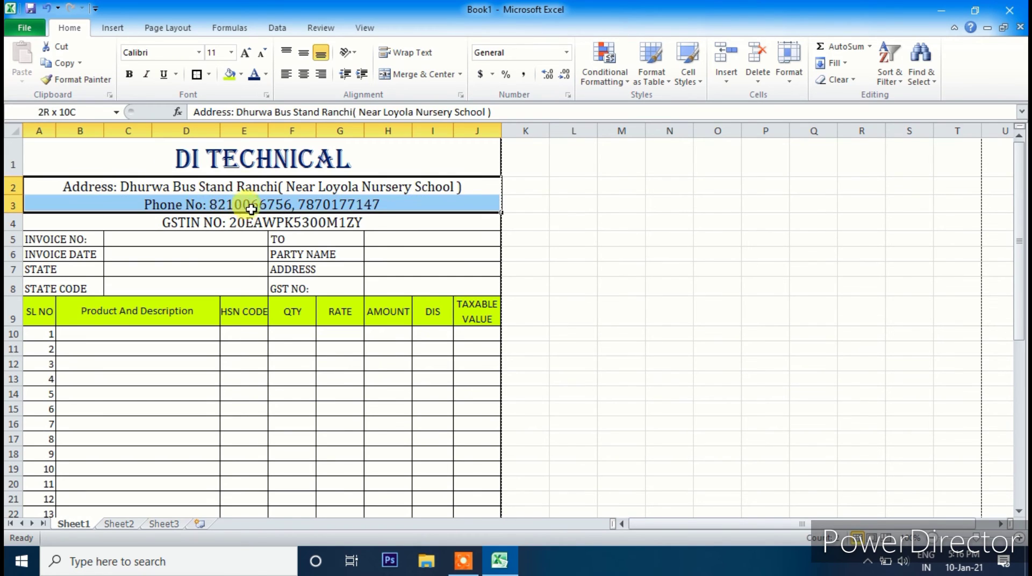
pyautogui.click(231, 156)
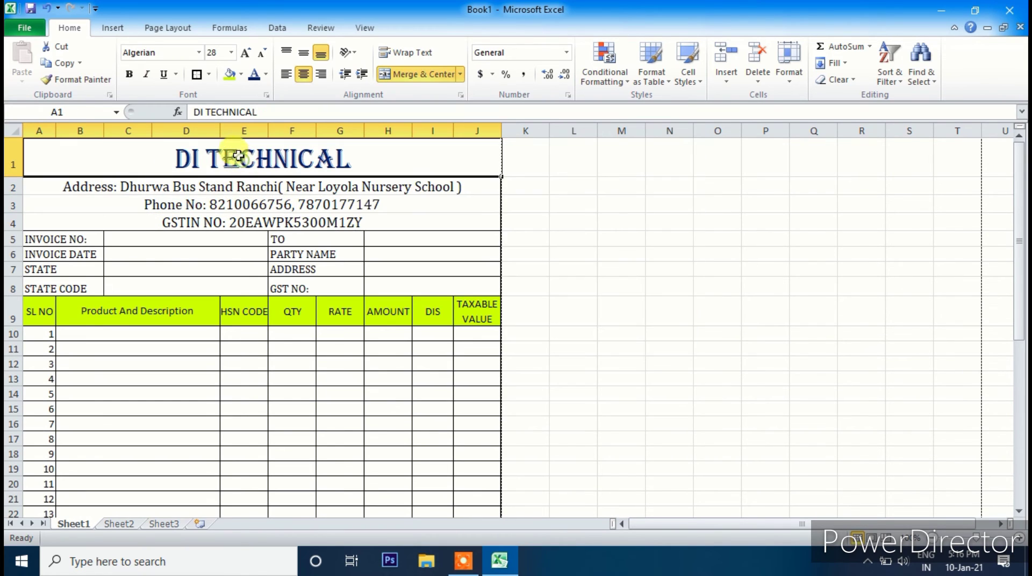
pyautogui.click(240, 74)
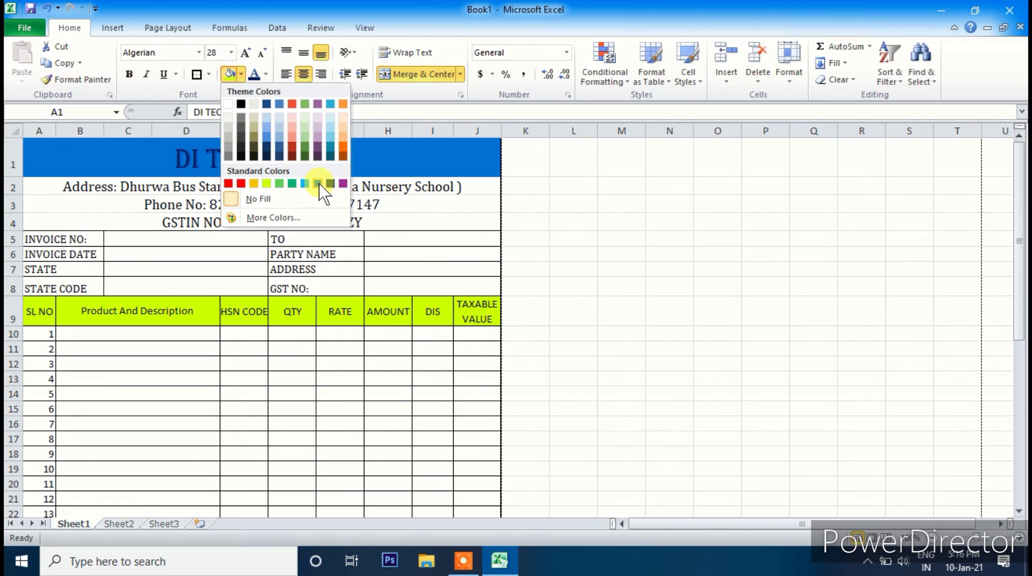
pyautogui.click(272, 185)
pyautogui.click(199, 189)
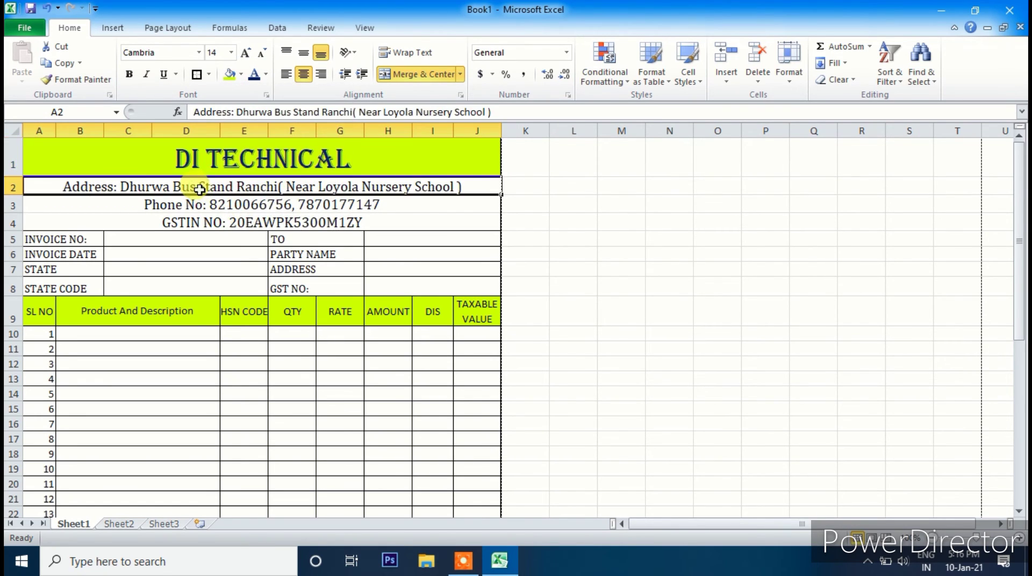
pyautogui.moveTo(208, 185); pyautogui.dragTo(205, 221)
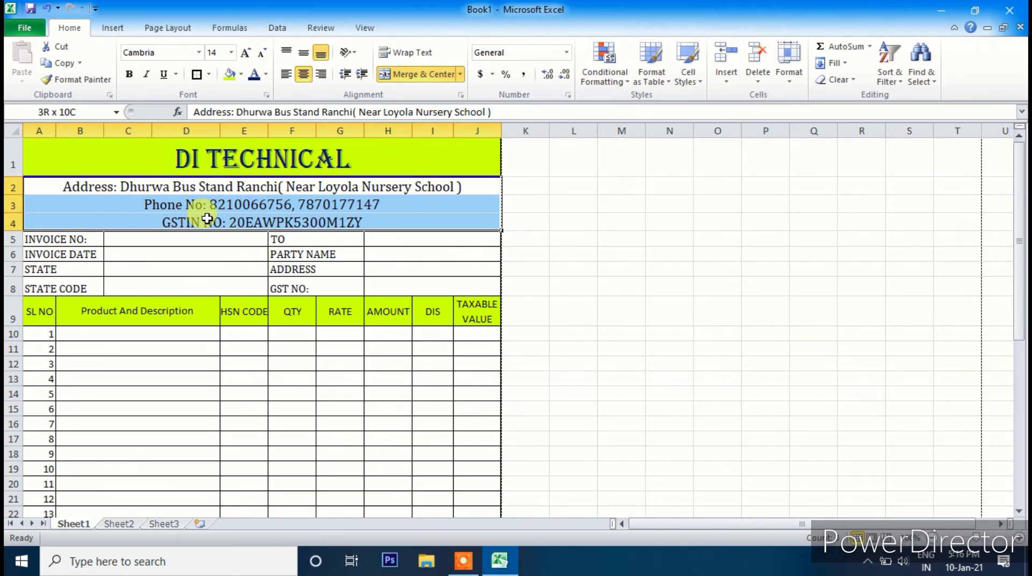
pyautogui.click(241, 75)
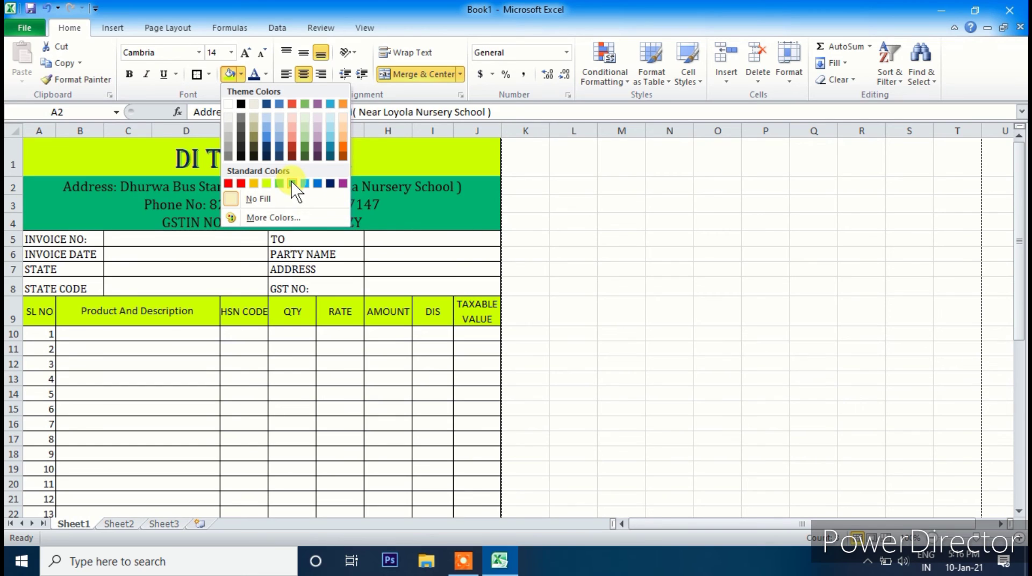
pyautogui.click(306, 269)
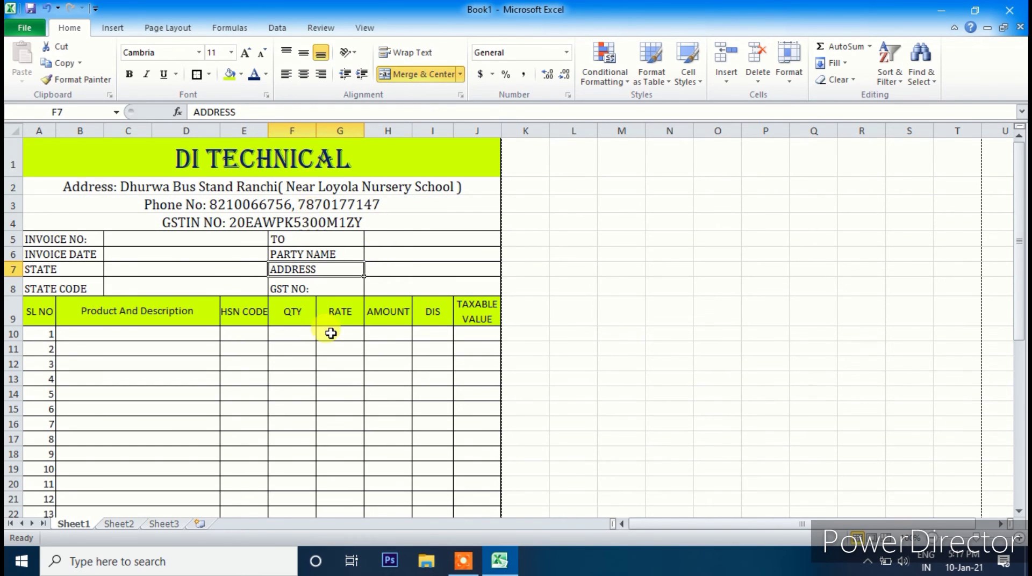
pyautogui.scroll(-3, 322, 328)
pyautogui.scroll(3, 321, 317)
# - Enter item 1 as Monitor (HP) 19" with HSN code 676784 and quantity 5
pyautogui.click(121, 332)
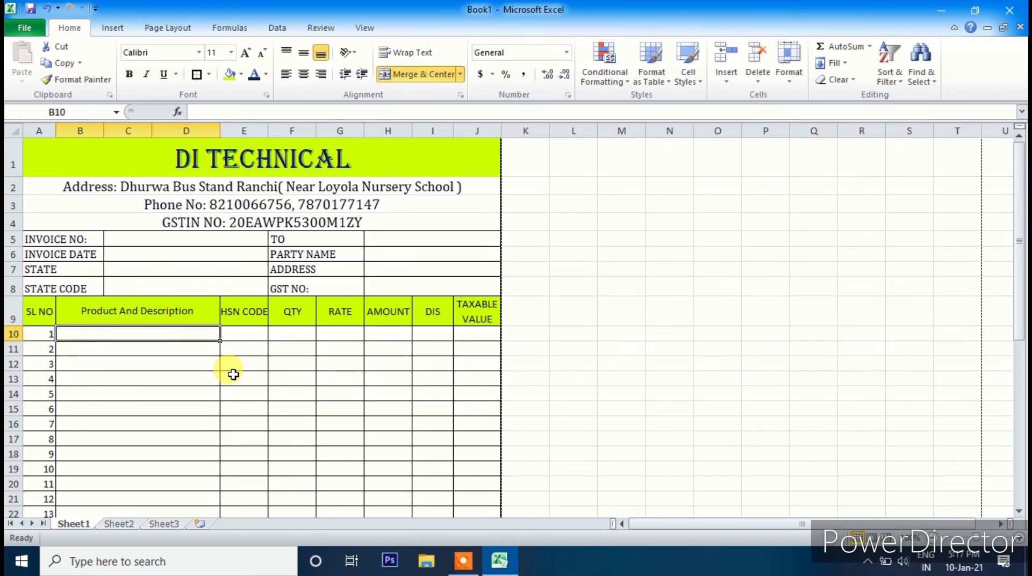
pyautogui.write('Monitor')
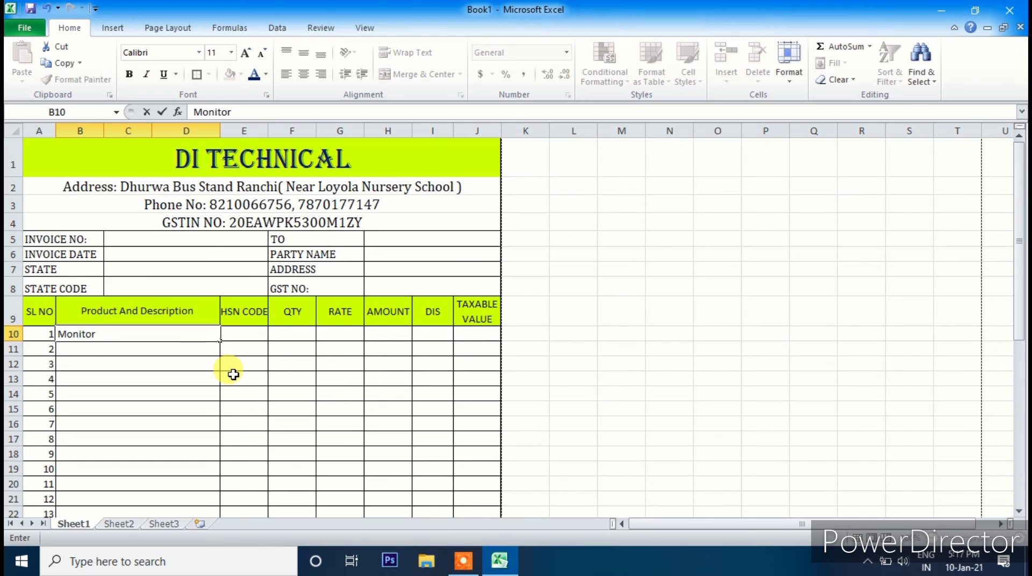
pyautogui.press('Tab')
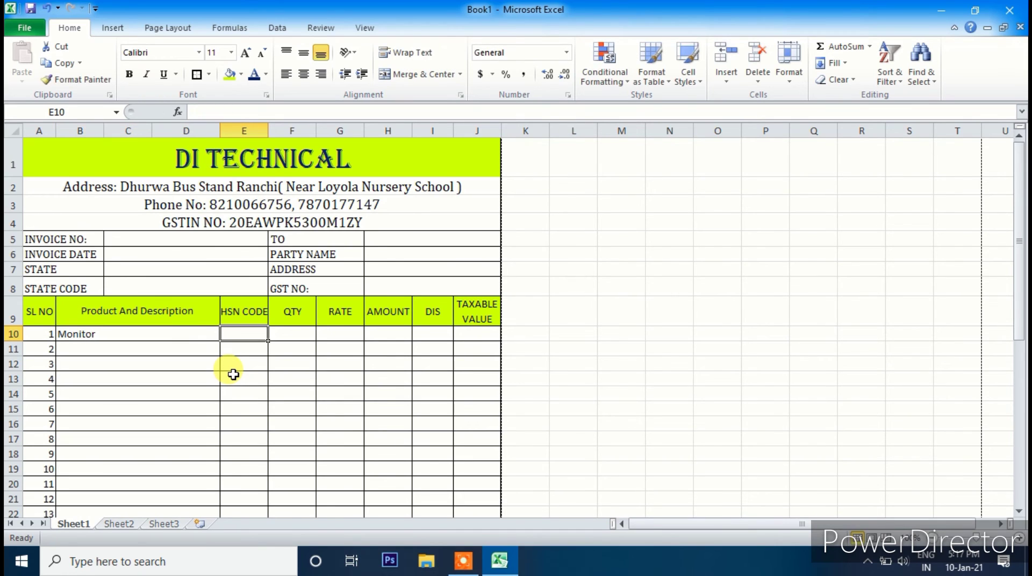
pyautogui.write('676784')
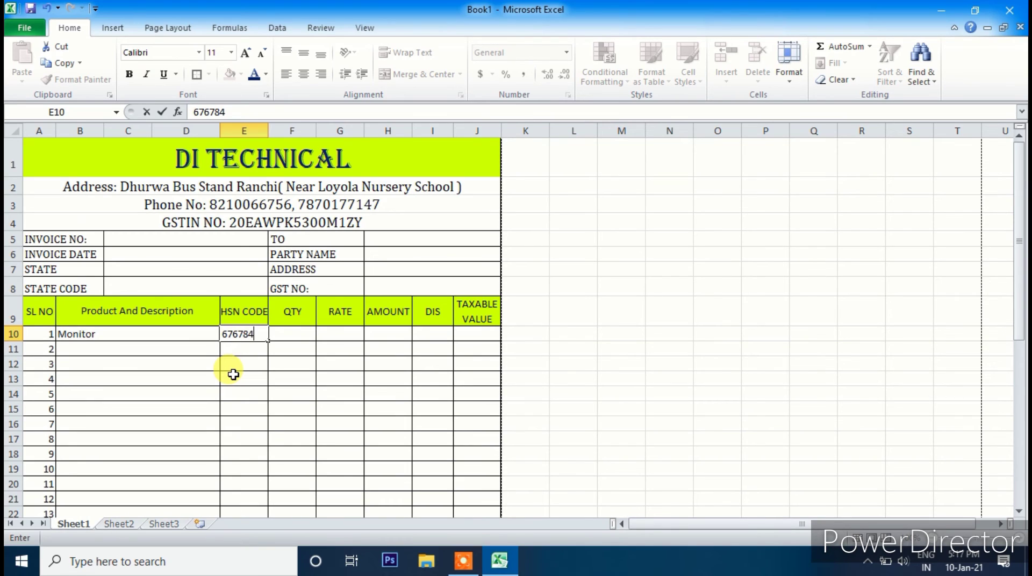
pyautogui.press('Tab')
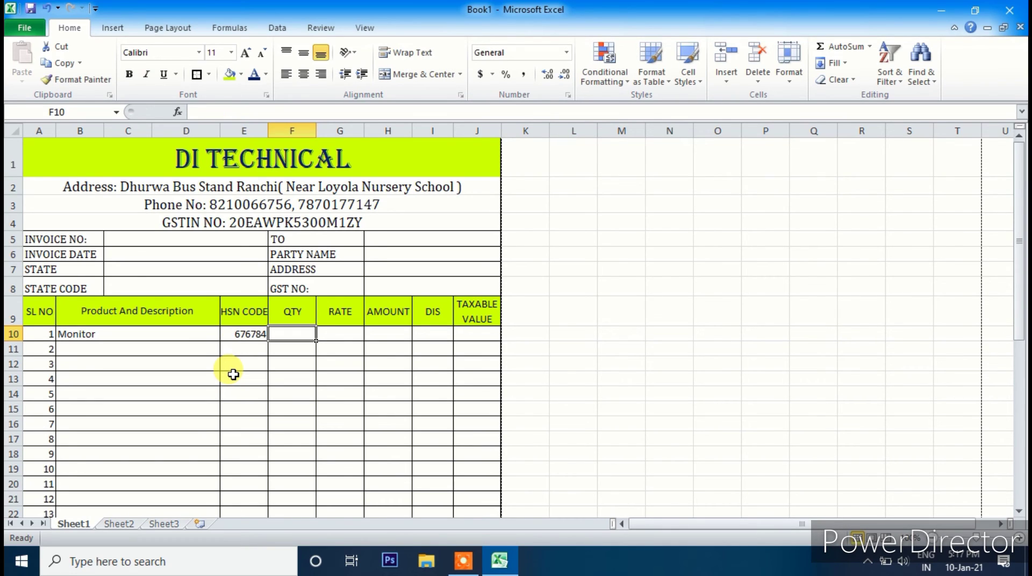
pyautogui.write('5')
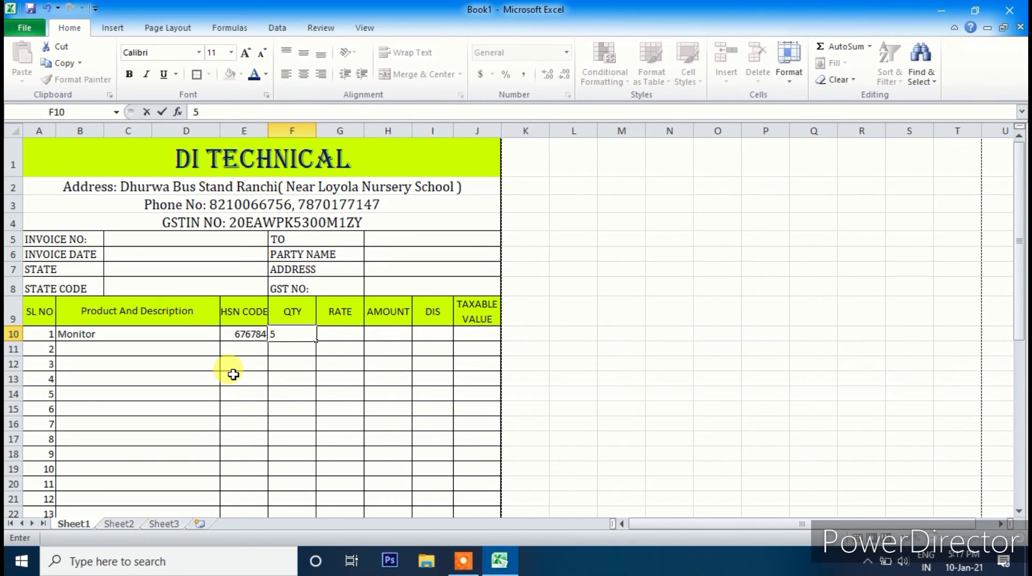
pyautogui.press('Tab')
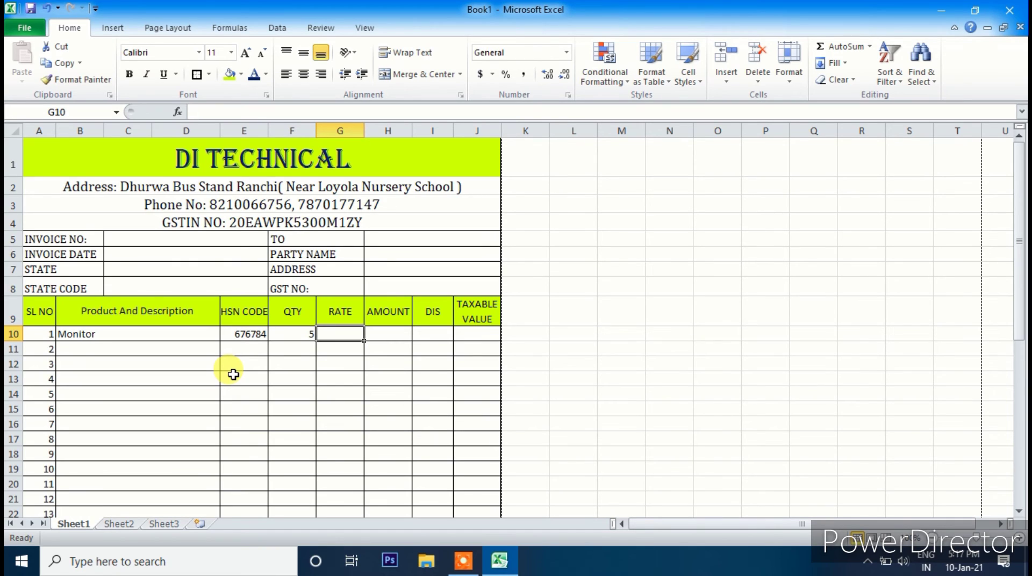
pyautogui.click(150, 335)
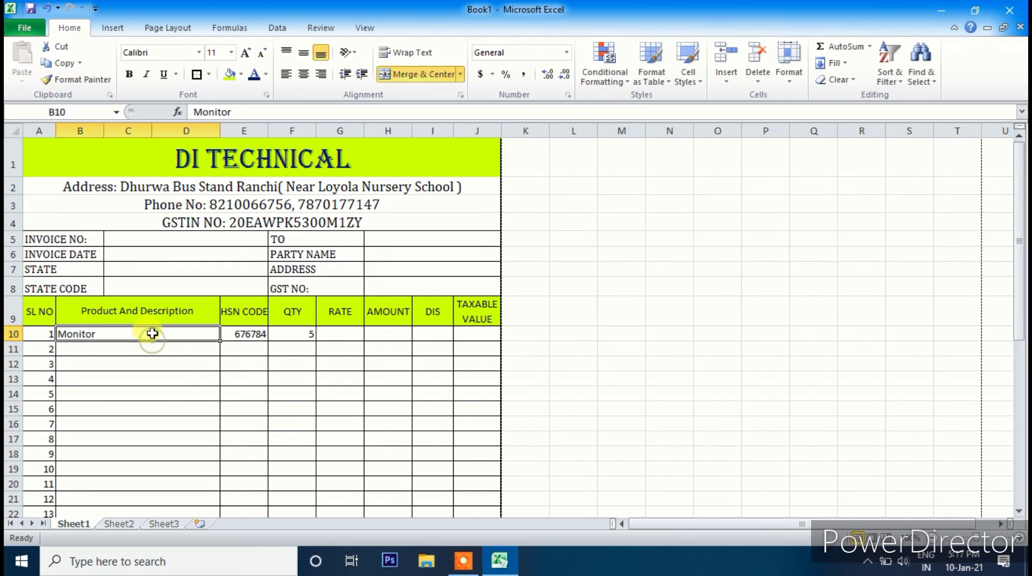
pyautogui.click(240, 112)
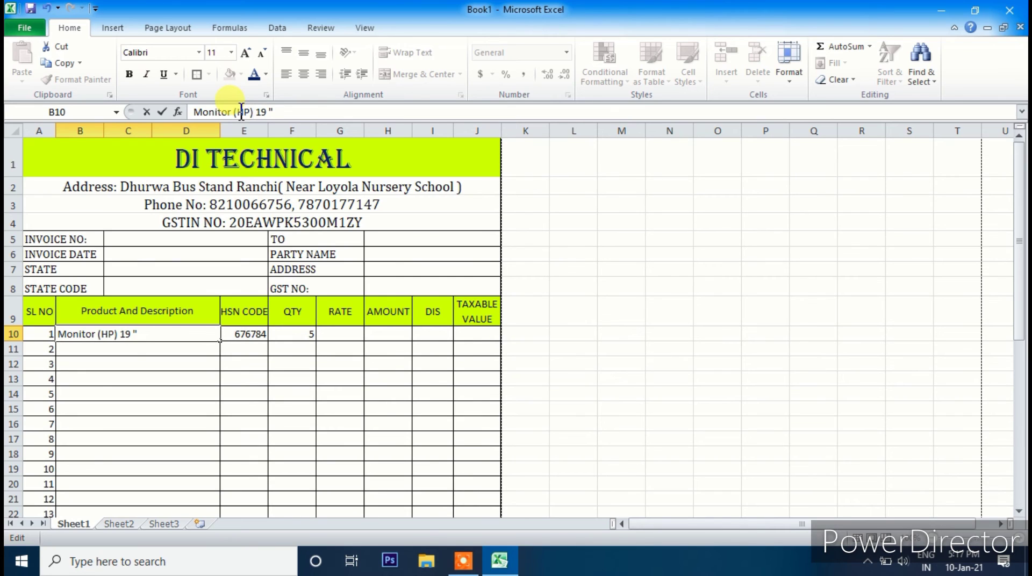
pyautogui.press('Return')
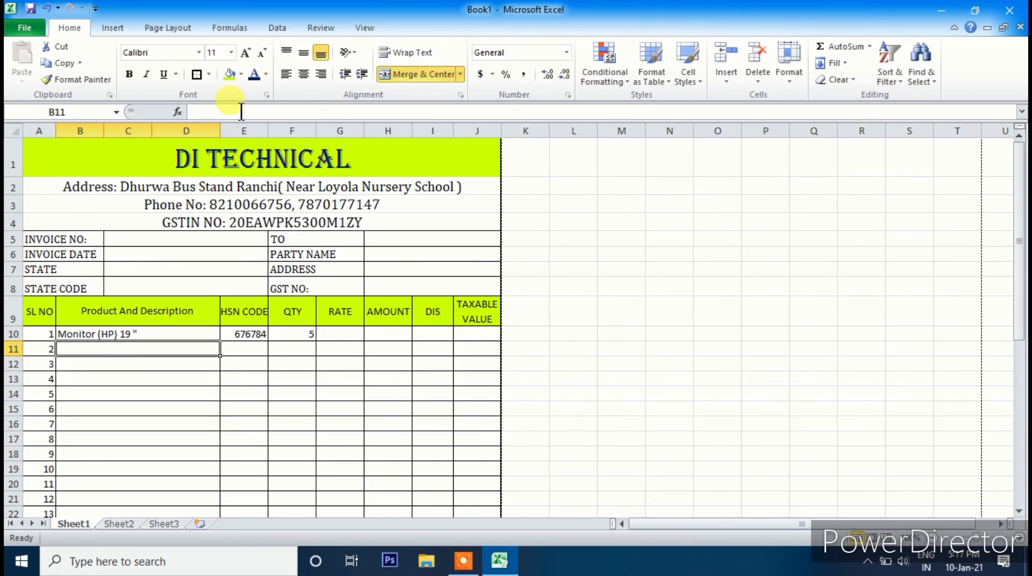
# - Centre the descriptions in B10:D24 and enter rate 4500 in G10
pyautogui.click(147, 332)
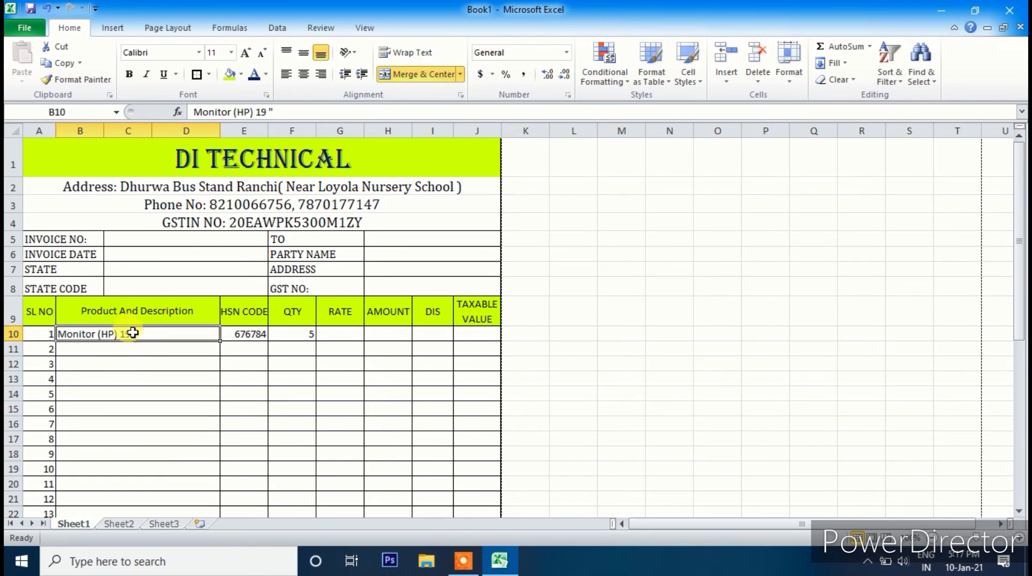
pyautogui.moveTo(131, 333); pyautogui.dragTo(129, 451)
pyautogui.moveTo(132, 526); pyautogui.dragTo(129, 446)
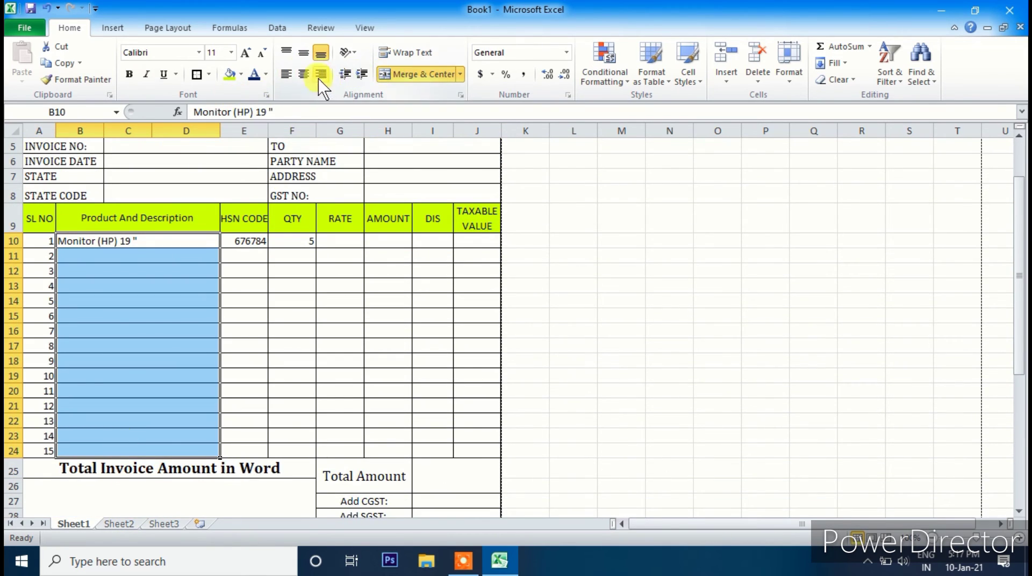
pyautogui.click(304, 74)
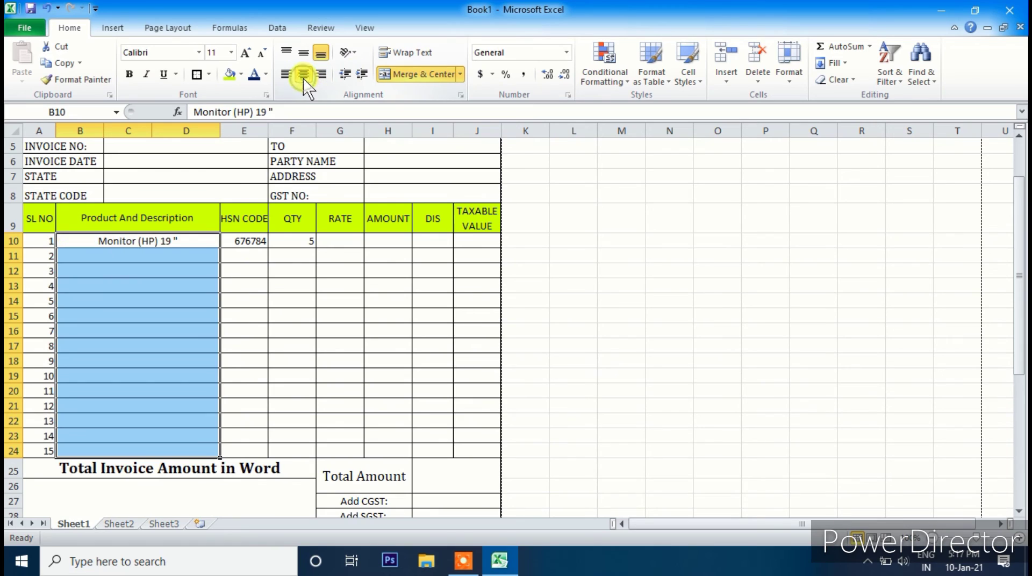
pyautogui.click(333, 240)
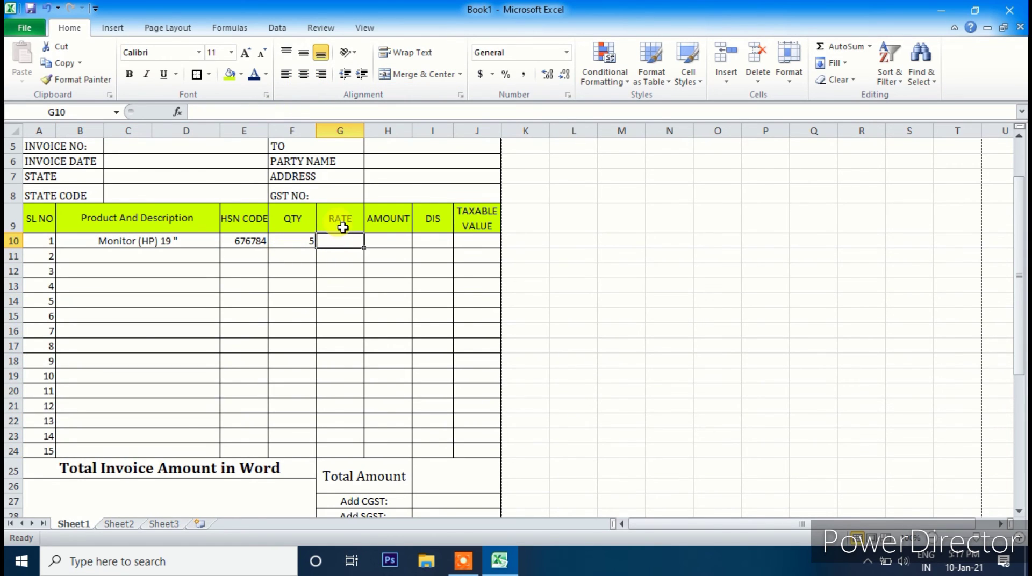
pyautogui.write('4500')
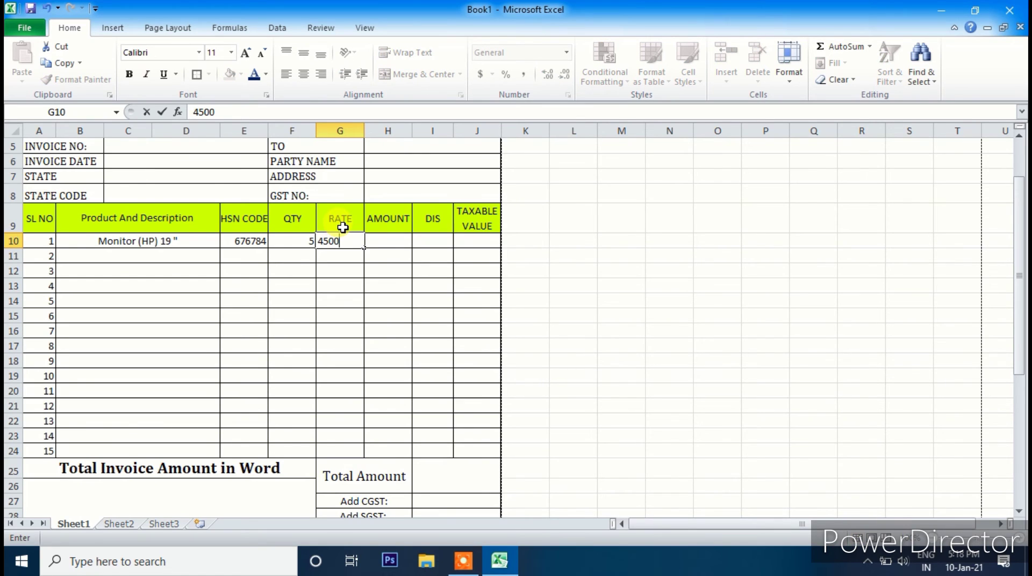
pyautogui.scroll(2, 372, 281)
pyautogui.click(386, 333)
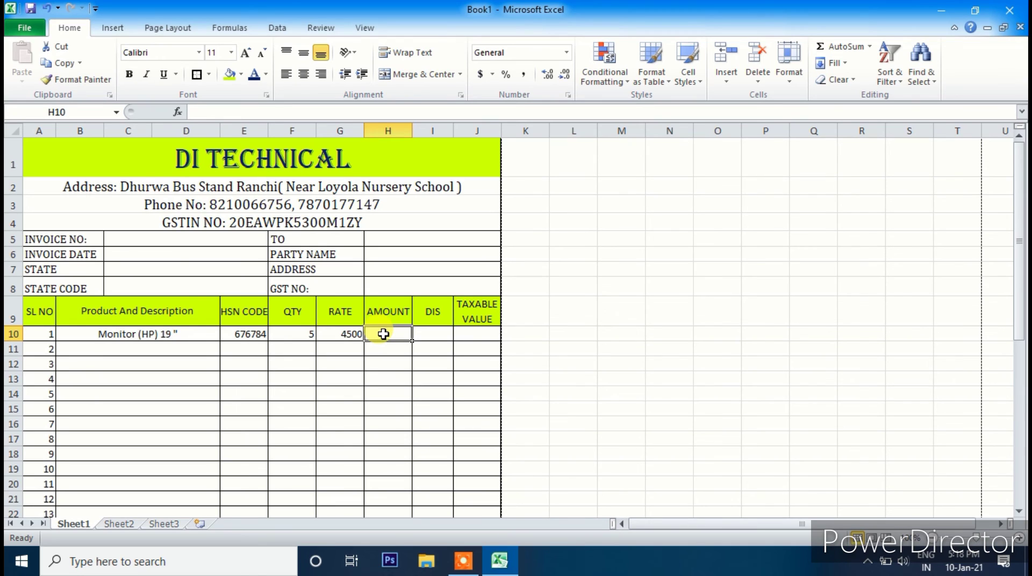
# - Enter =F10*G10 in H10 so item 1's amount shows 22500
pyautogui.write('=')
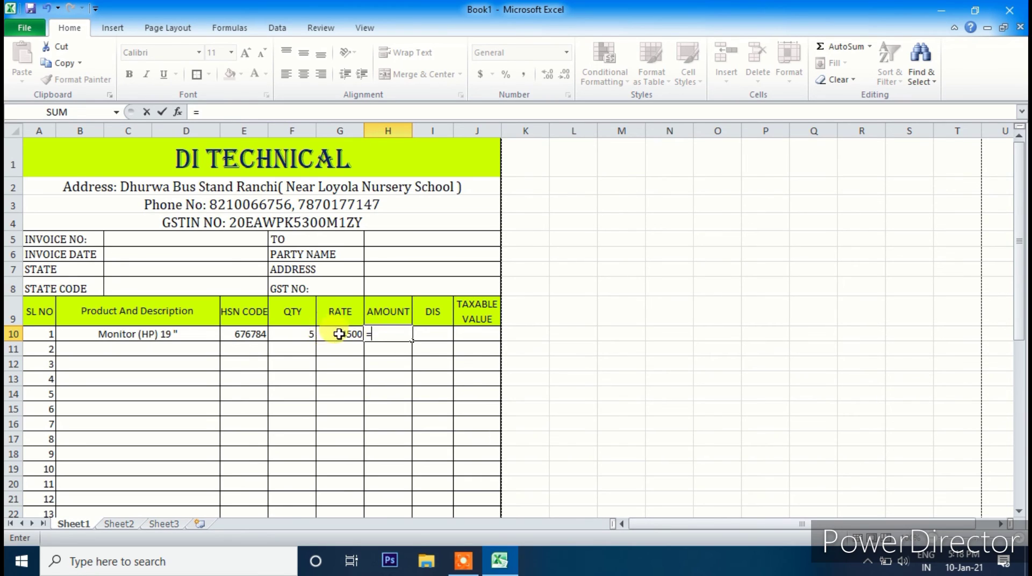
pyautogui.click(300, 336)
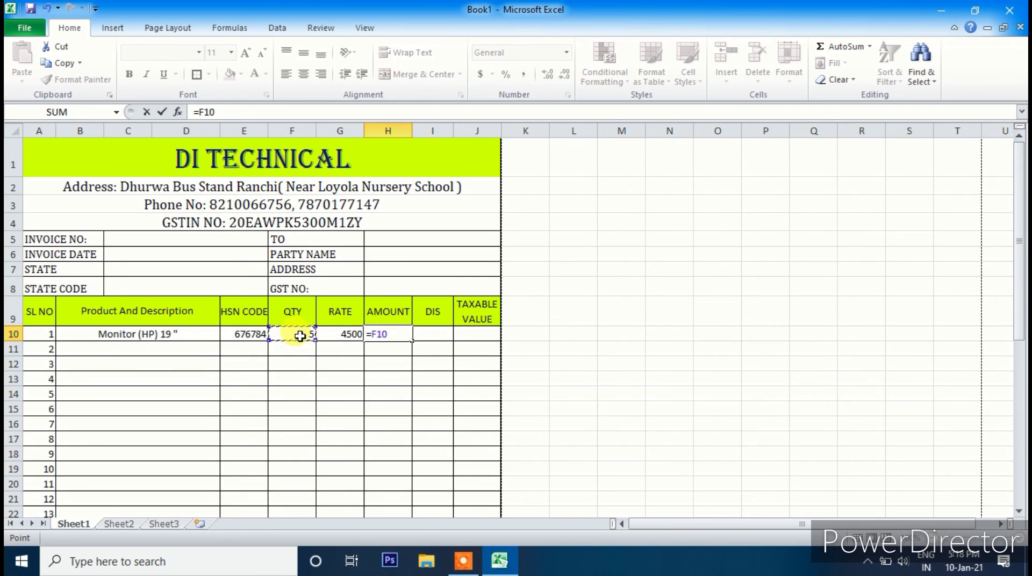
pyautogui.write('*')
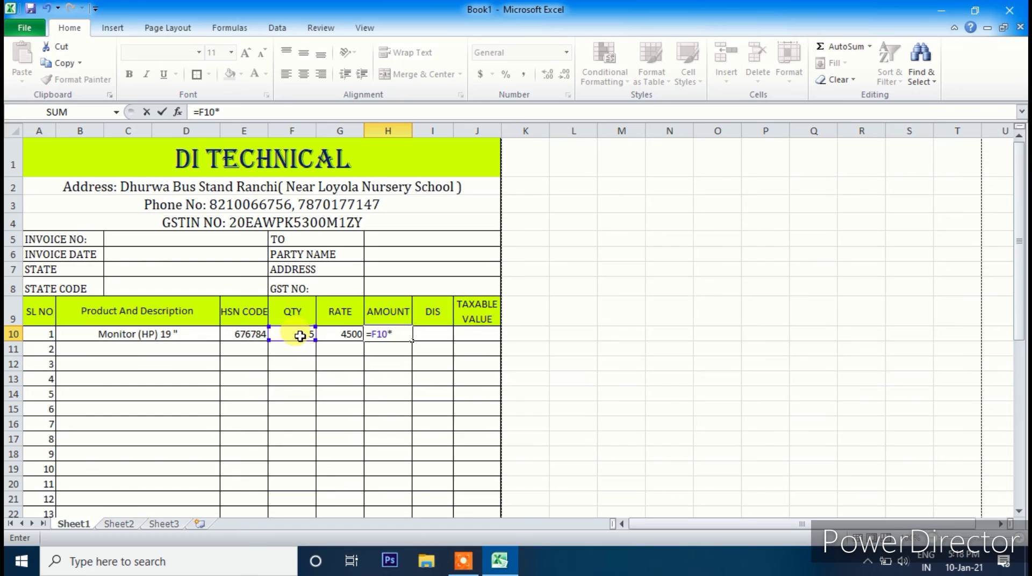
pyautogui.click(338, 334)
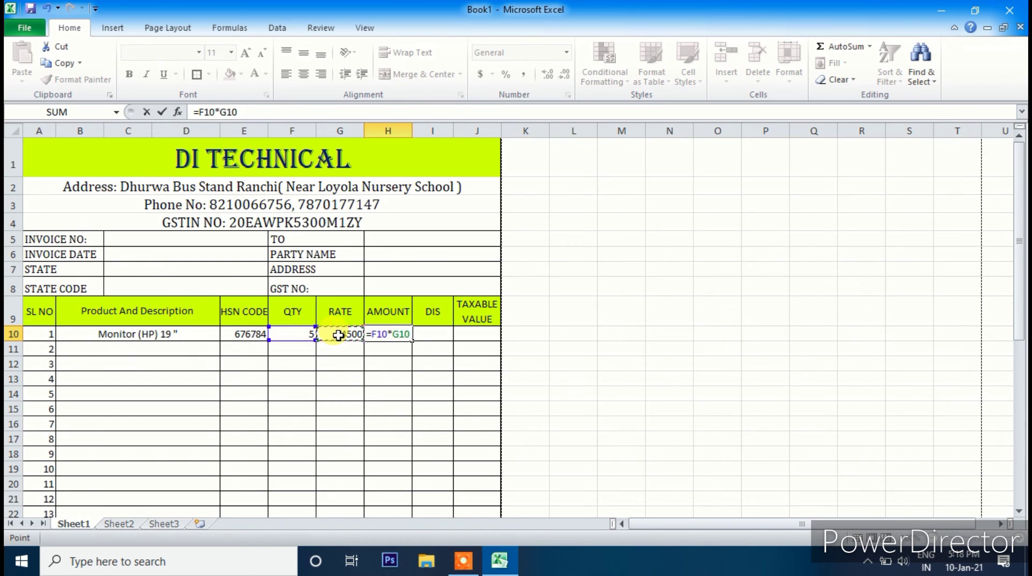
pyautogui.press('Return')
# - Enter =H10*5% in I10 so item 1's discount shows 1125
pyautogui.click(432, 334)
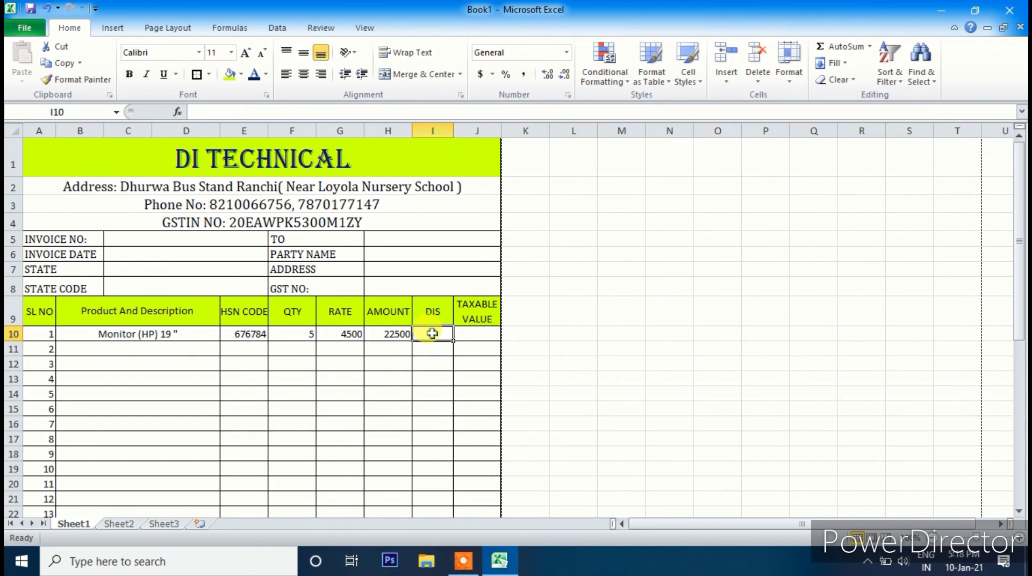
pyautogui.write('=')
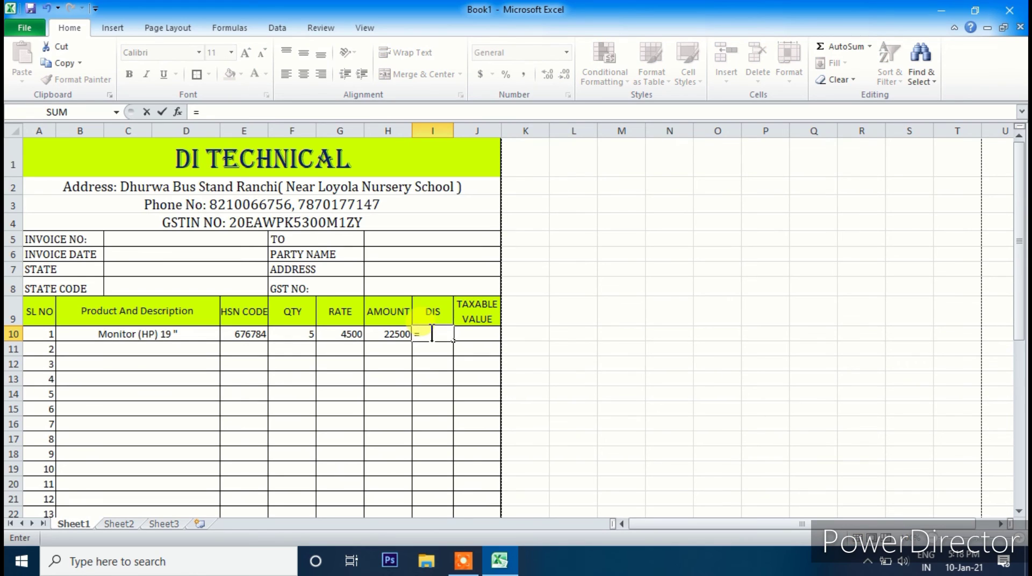
pyautogui.click(385, 336)
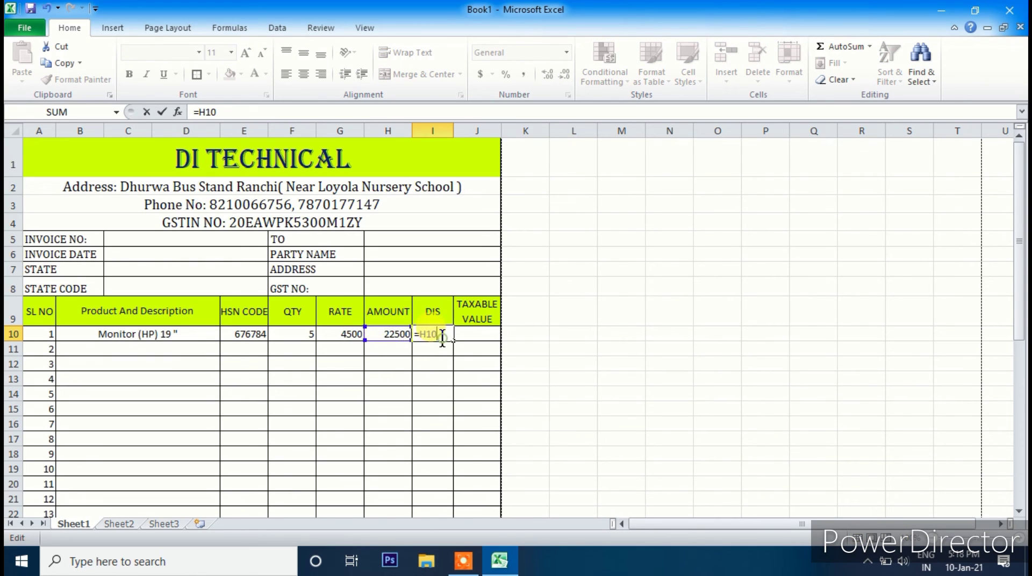
pyautogui.press('BackSpace')
pyautogui.press('BackSpace')
pyautogui.press('BackSpace')
pyautogui.press('BackSpace')
pyautogui.press('Return')
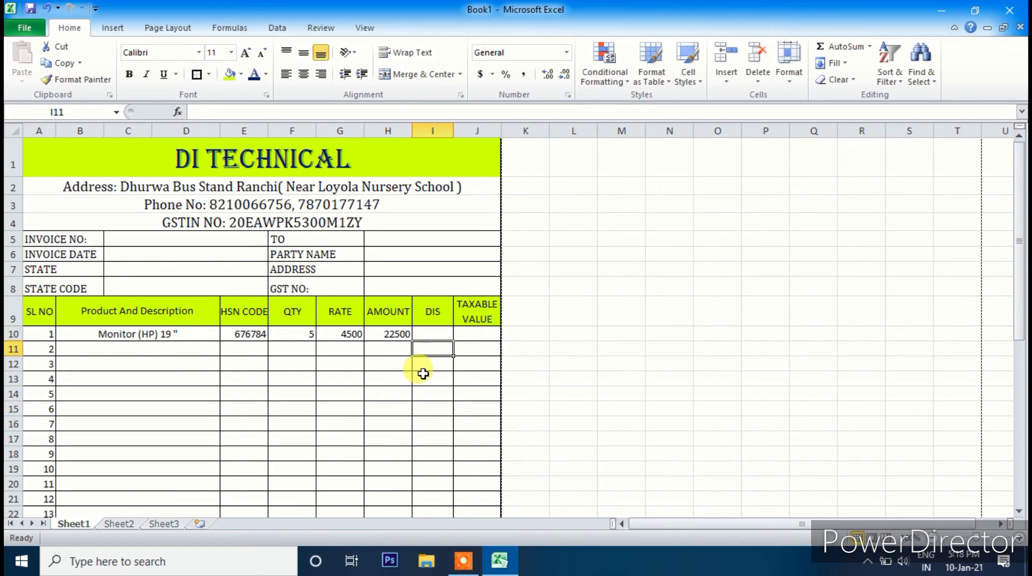
pyautogui.click(433, 334)
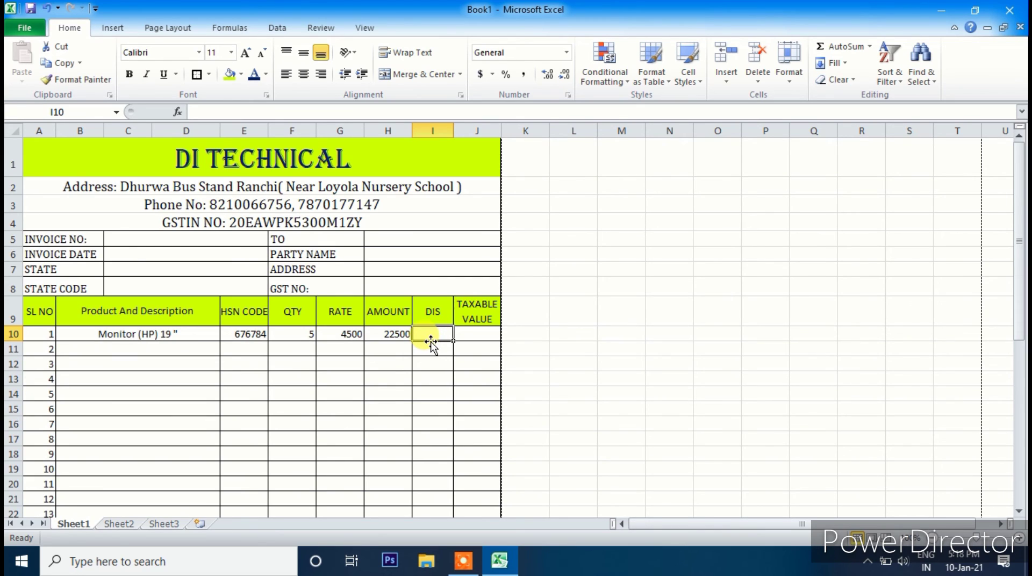
pyautogui.click(701, 272)
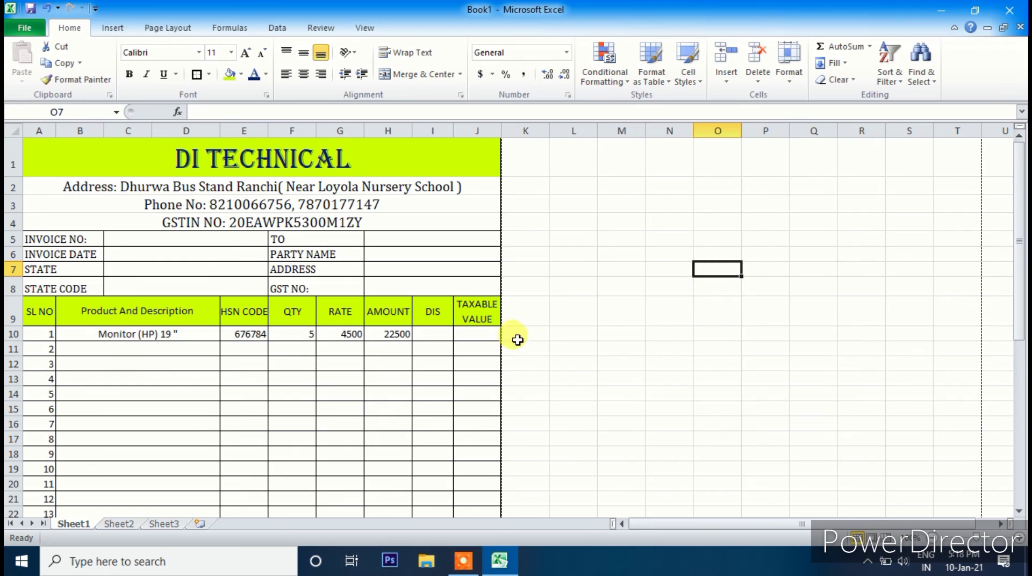
pyautogui.click(439, 334)
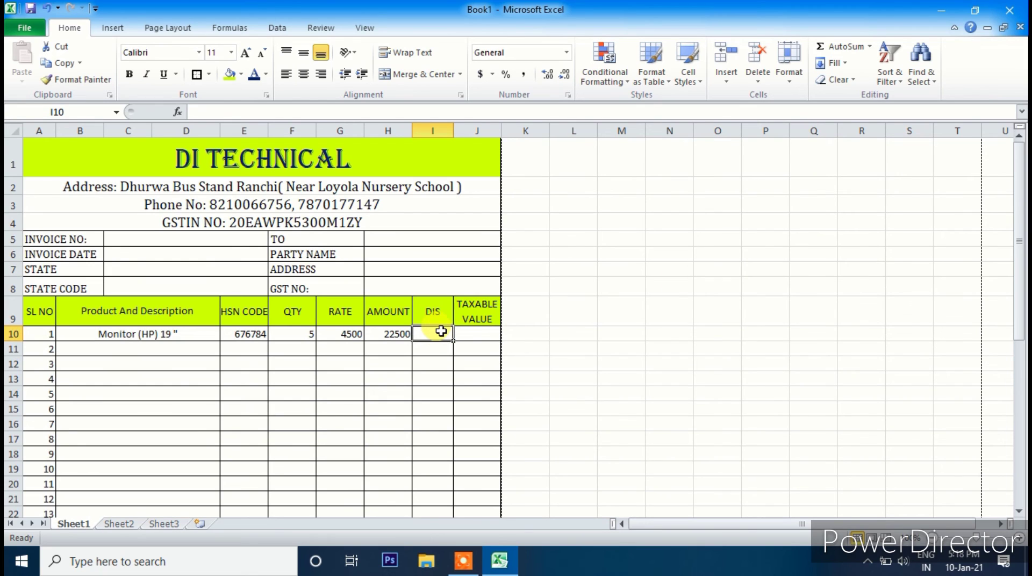
pyautogui.click(471, 337)
pyautogui.click(435, 337)
pyautogui.write('-')
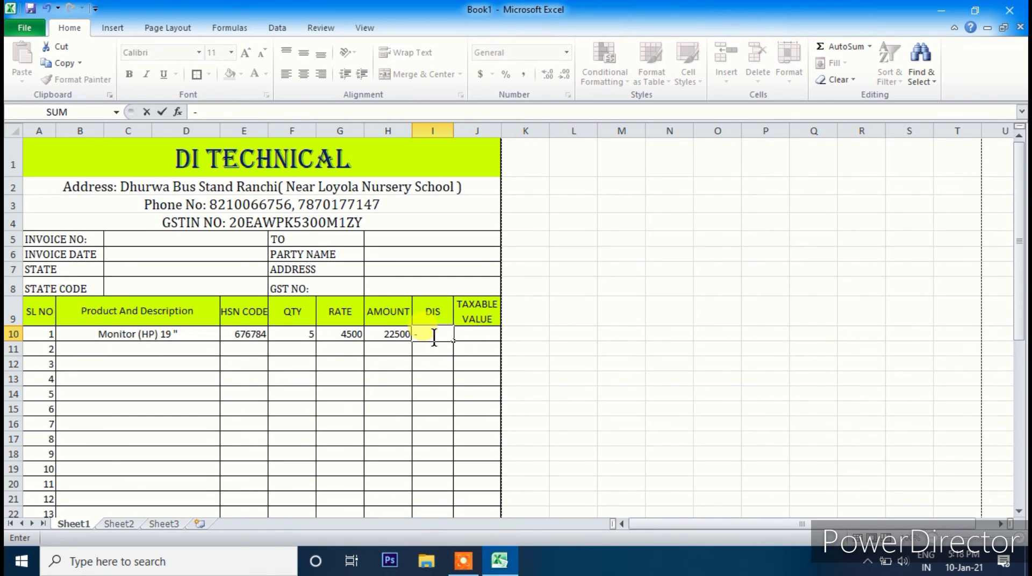
pyautogui.press('Escape')
pyautogui.write('=')
pyautogui.click(390, 335)
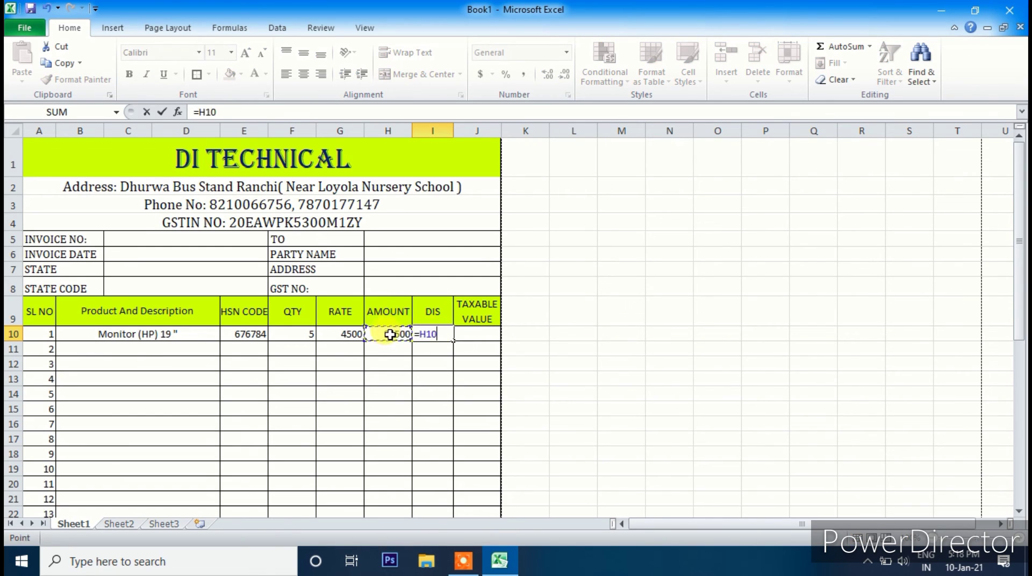
pyautogui.write('*5%')
pyautogui.press('Return')
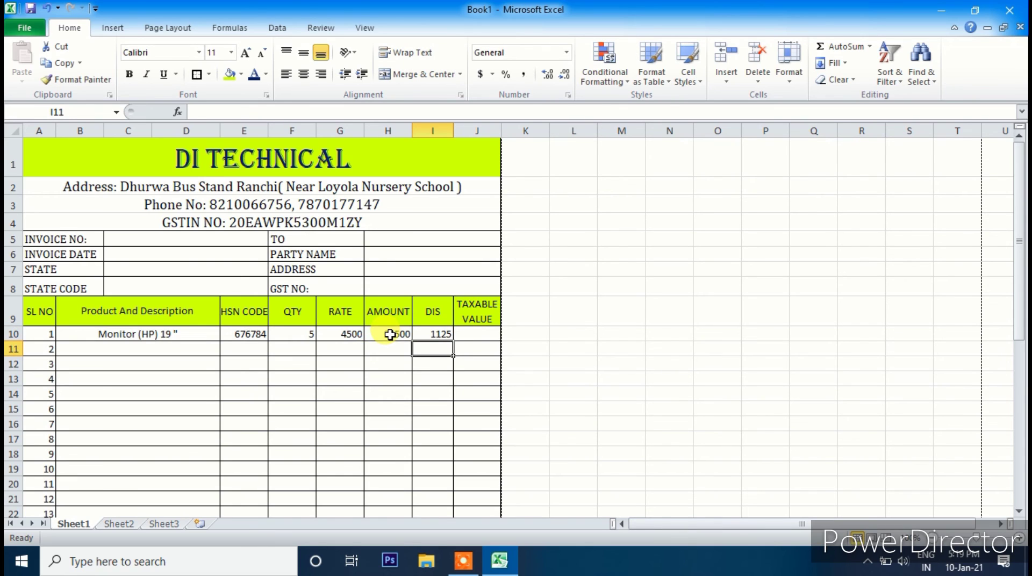
# - Enter =H10-I10 in J10 (21375) and fill it down through J24
pyautogui.click(467, 333)
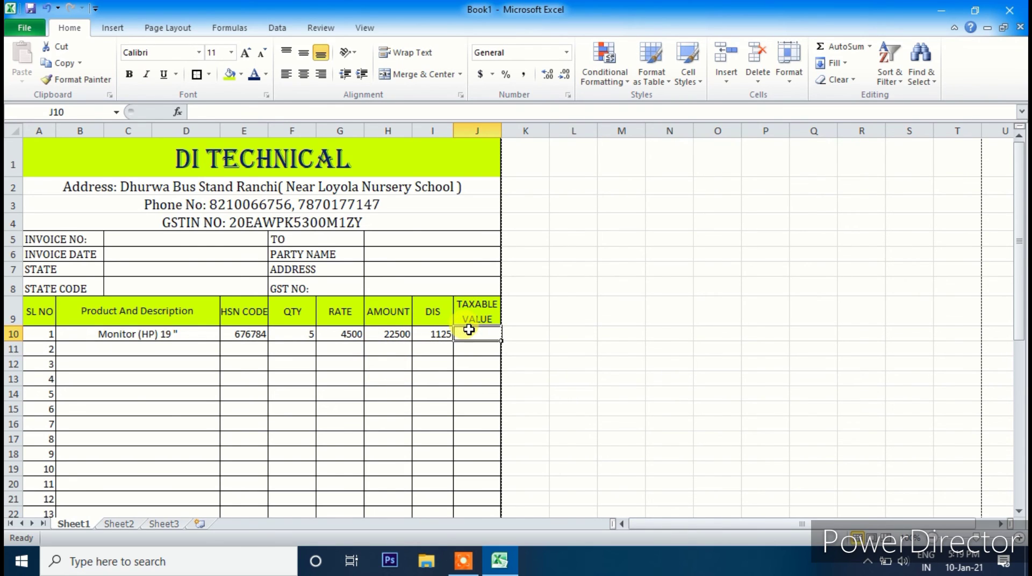
pyautogui.write('=')
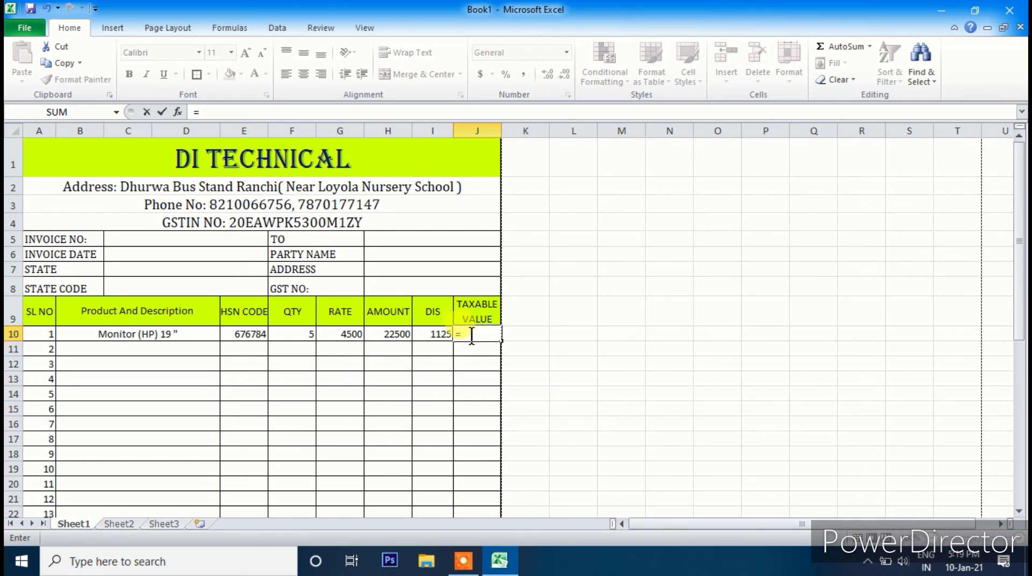
pyautogui.click(378, 335)
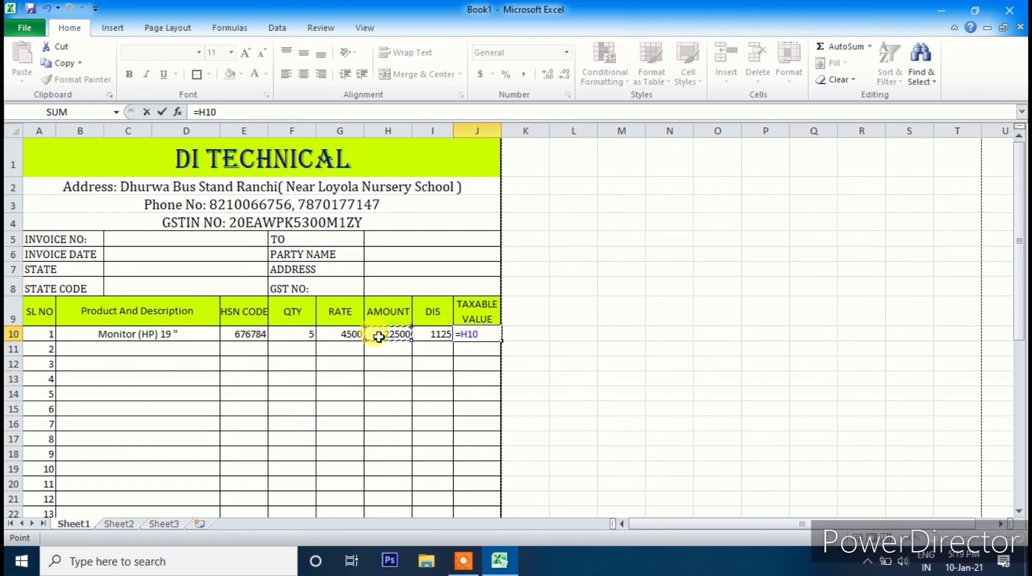
pyautogui.click(428, 338)
pyautogui.press('Return')
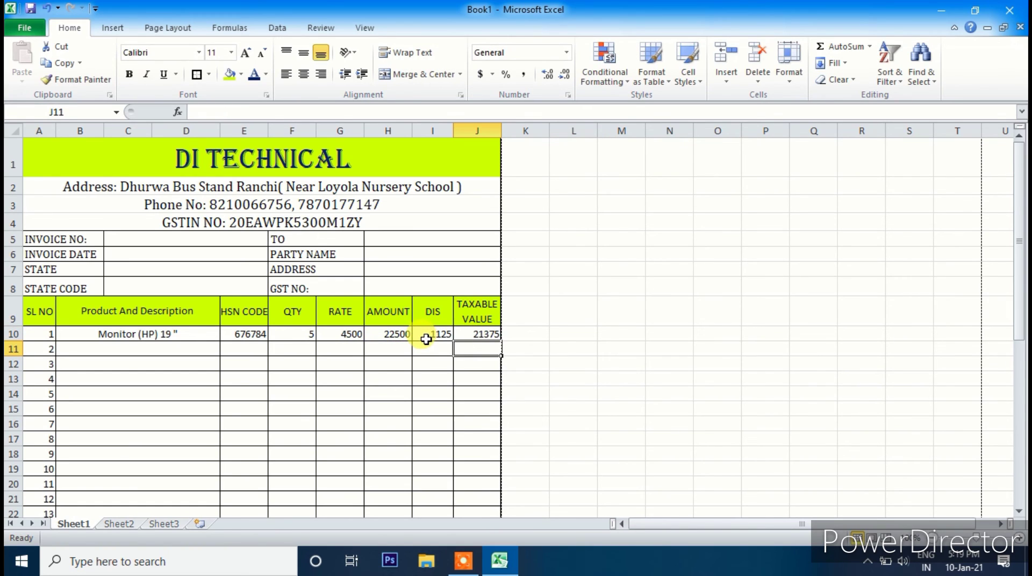
pyautogui.click(489, 336)
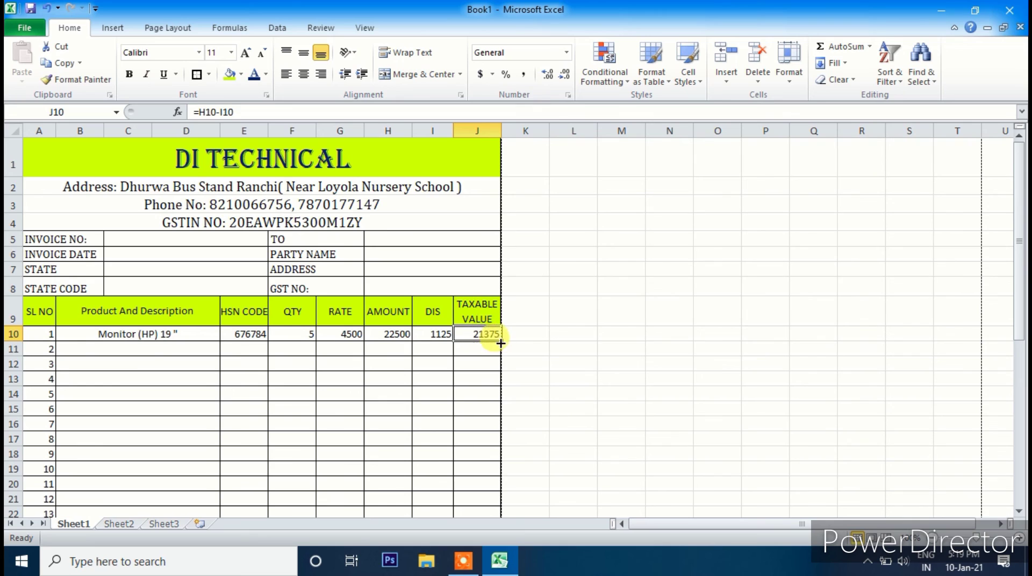
pyautogui.click(502, 340)
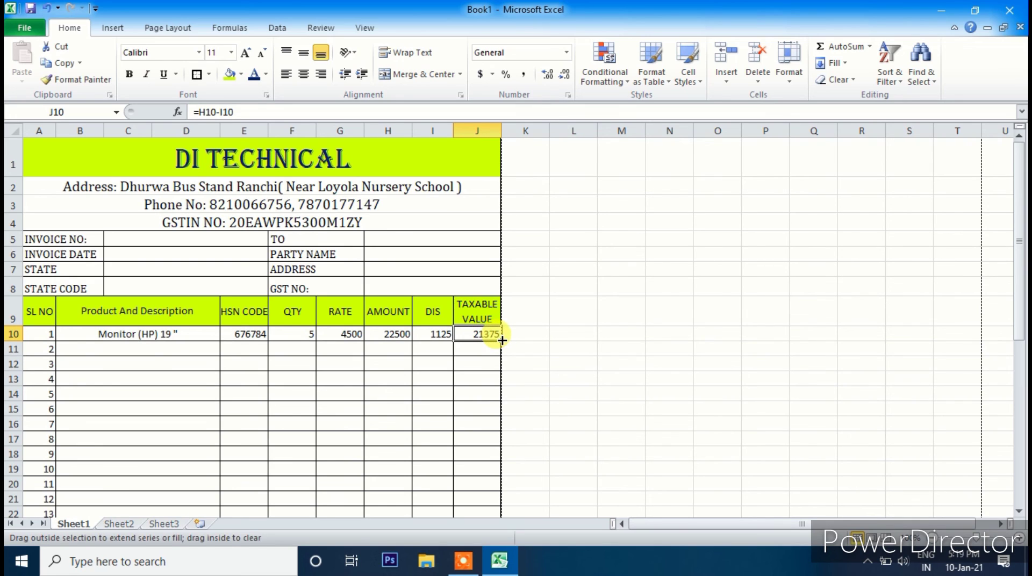
pyautogui.moveTo(502, 340); pyautogui.dragTo(486, 383)
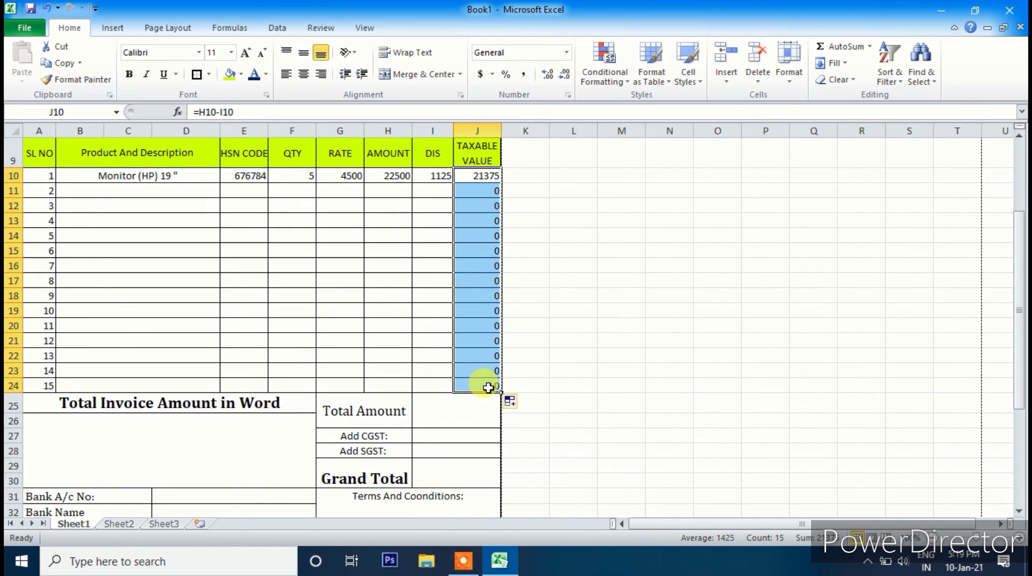
# - Fill the H10 amount formula down through H24 and check the copies
pyautogui.click(372, 176)
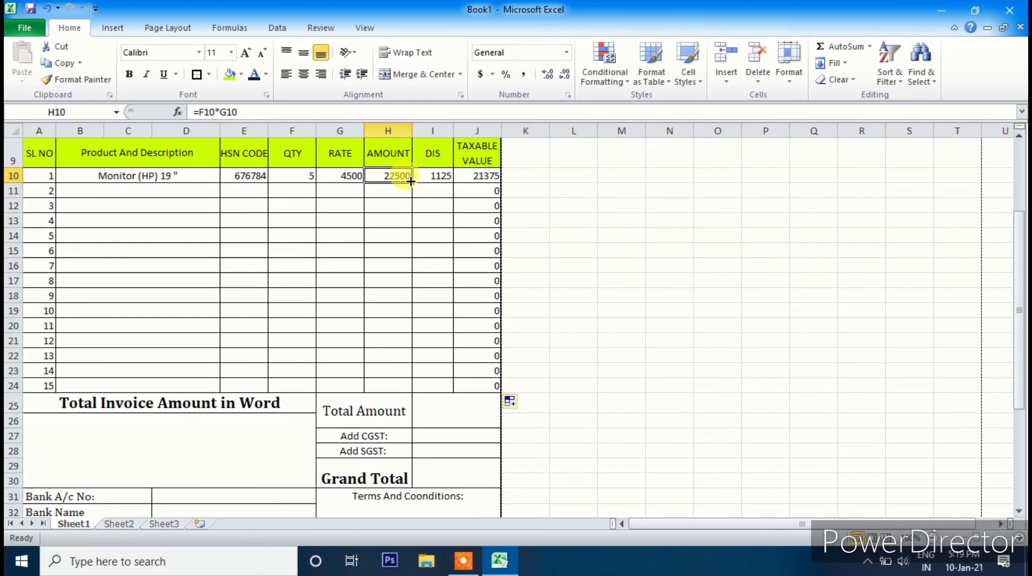
pyautogui.moveTo(411, 181); pyautogui.dragTo(420, 383)
pyautogui.click(446, 307)
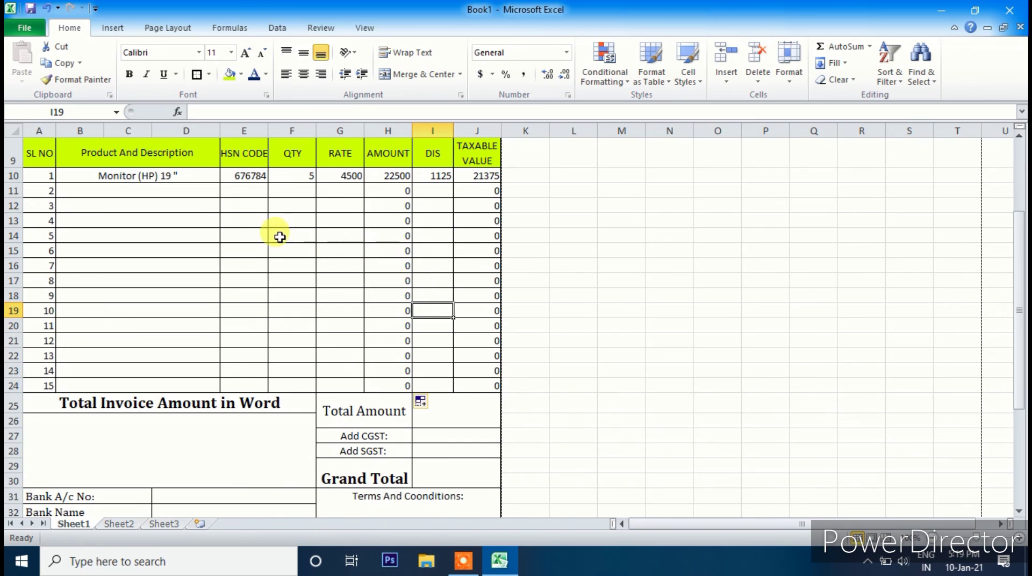
pyautogui.click(390, 235)
pyautogui.click(379, 309)
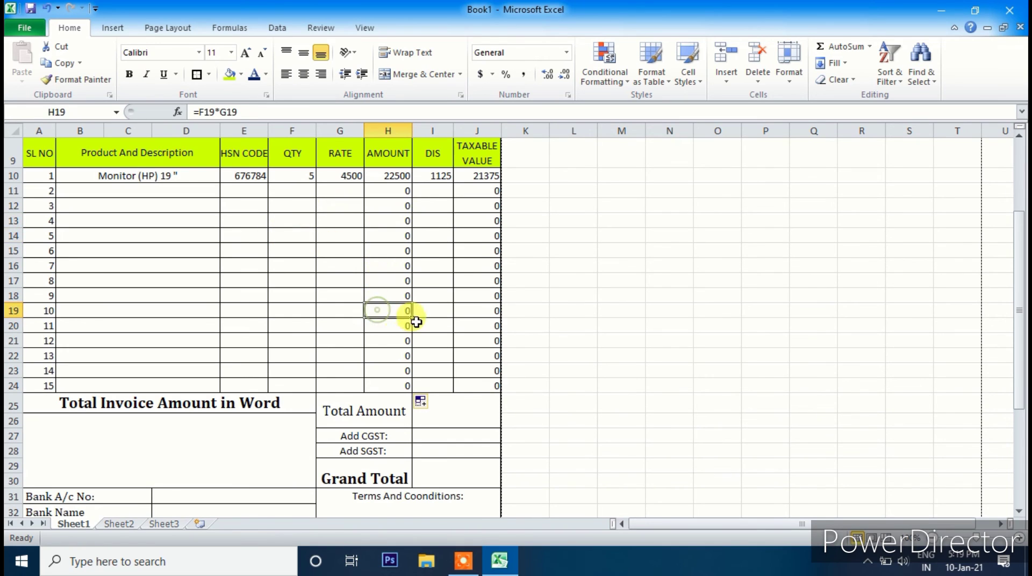
# - Enter item 2 as Monitor(HP) 22", HSN 74848, quantity 5, rate 7000
pyautogui.click(121, 193)
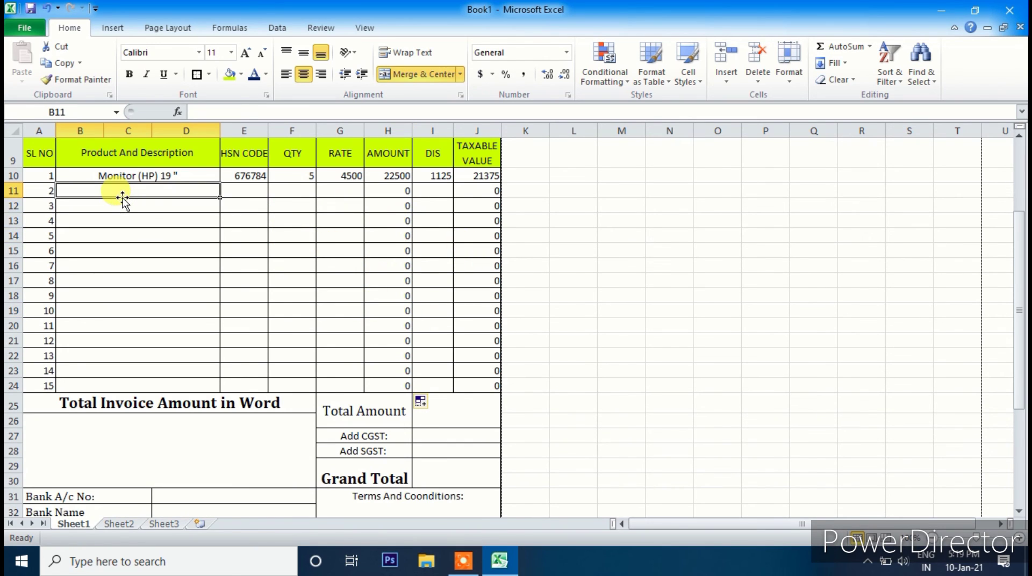
pyautogui.write('Monito')
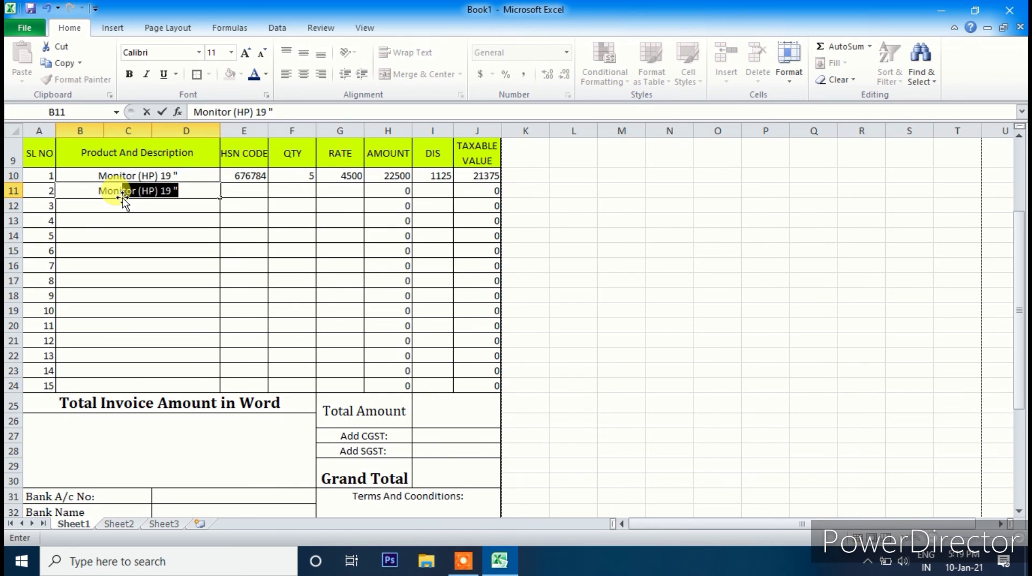
pyautogui.write('r(')
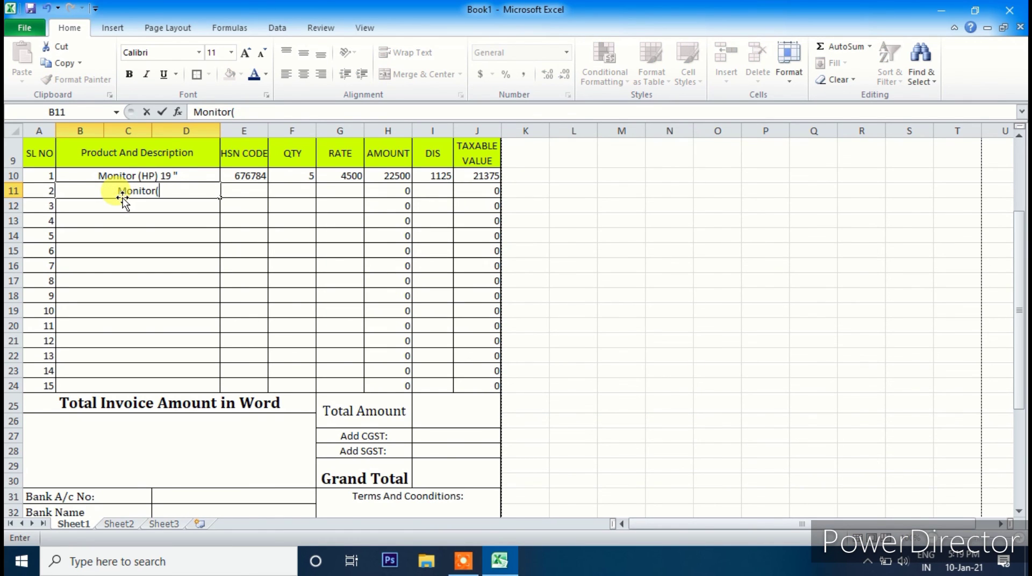
pyautogui.write('HP) 22')
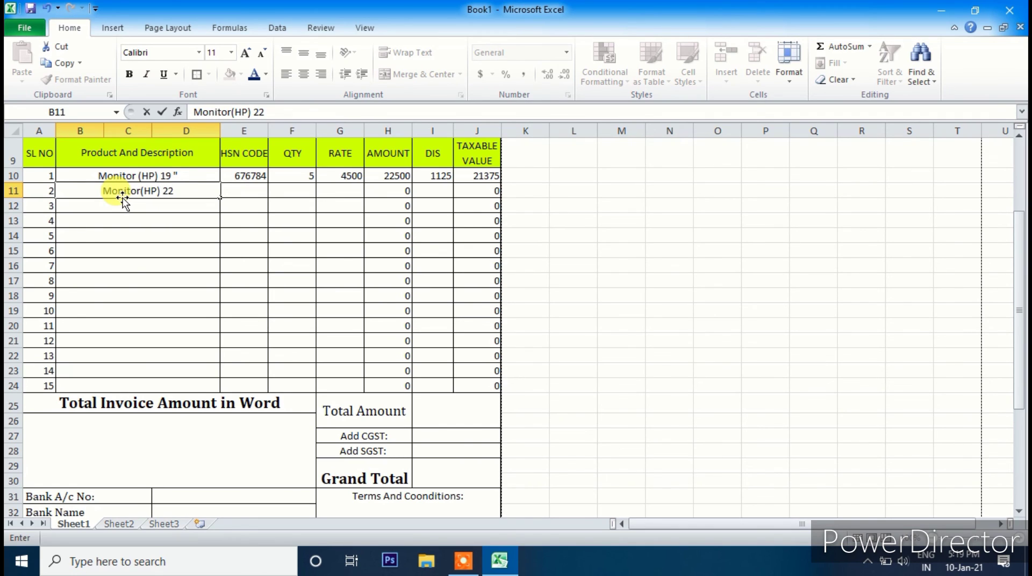
pyautogui.write('"')
pyautogui.press('Tab')
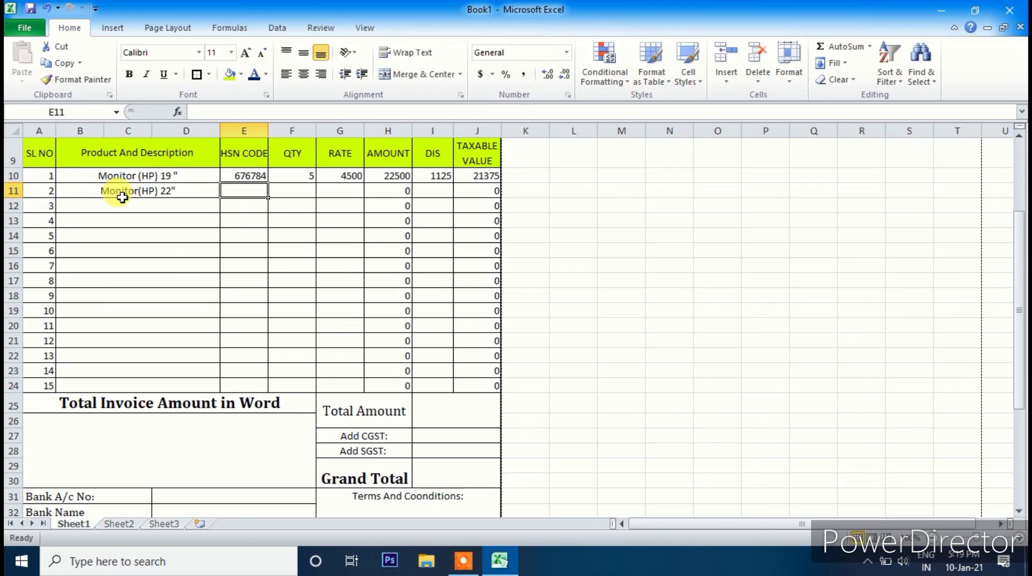
pyautogui.write('74848')
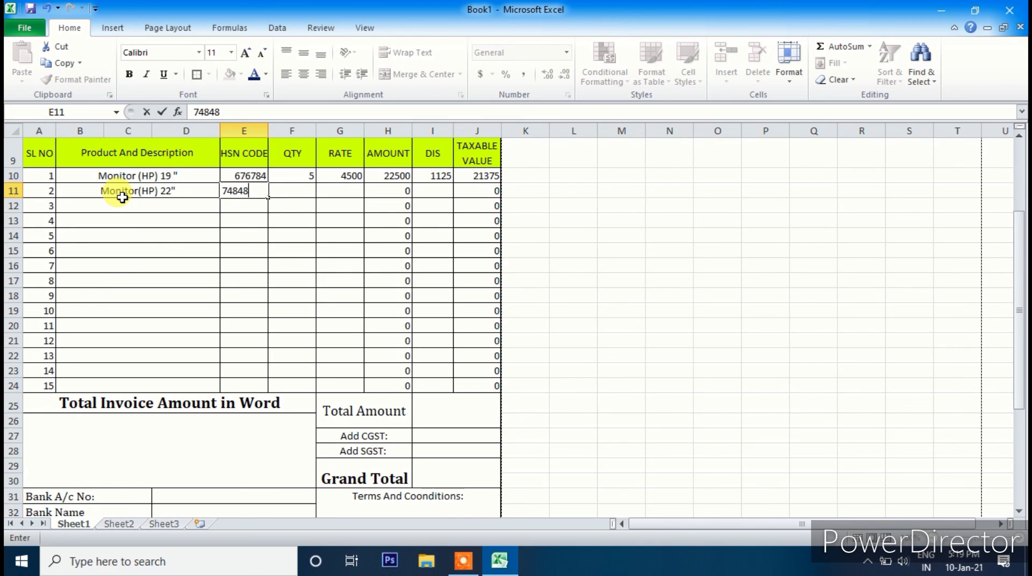
pyautogui.press('Tab')
pyautogui.write('5')
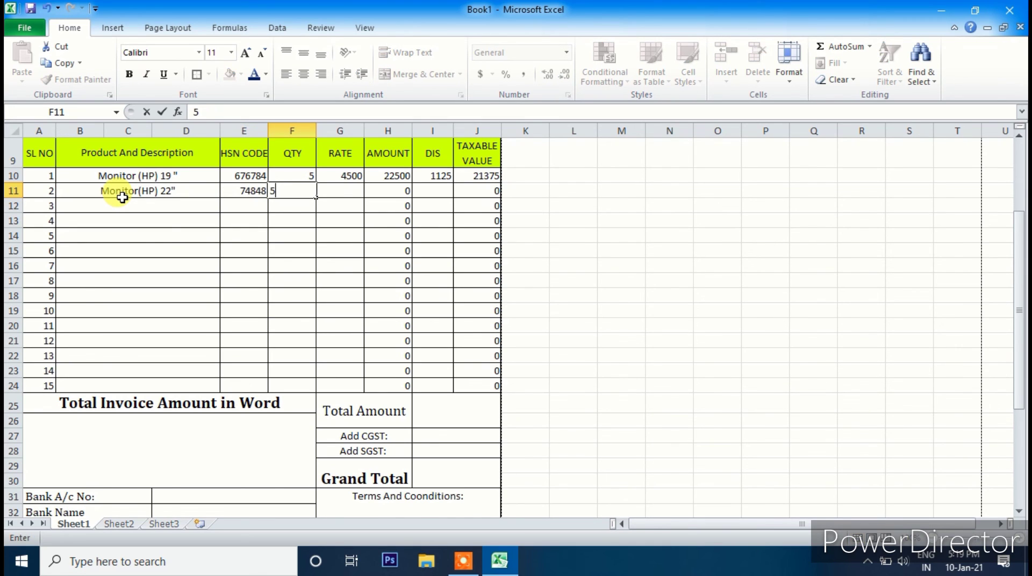
pyautogui.press('Tab')
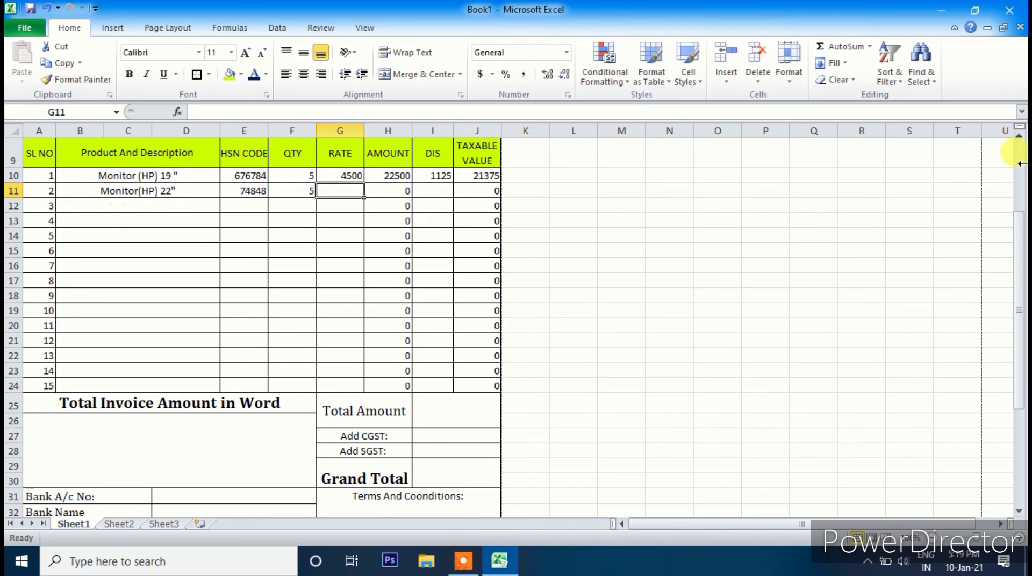
pyautogui.write('7000')
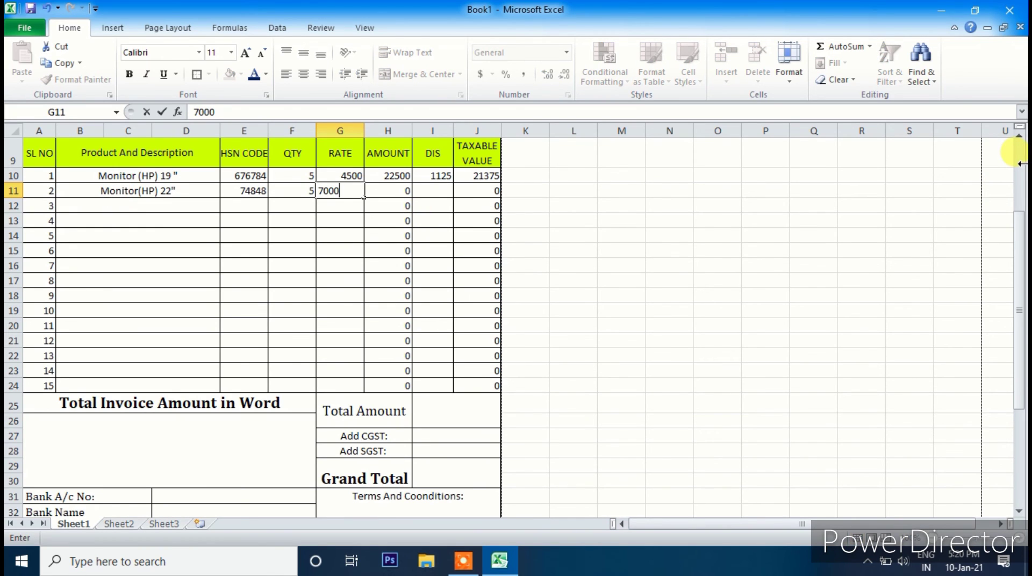
pyautogui.press('Return')
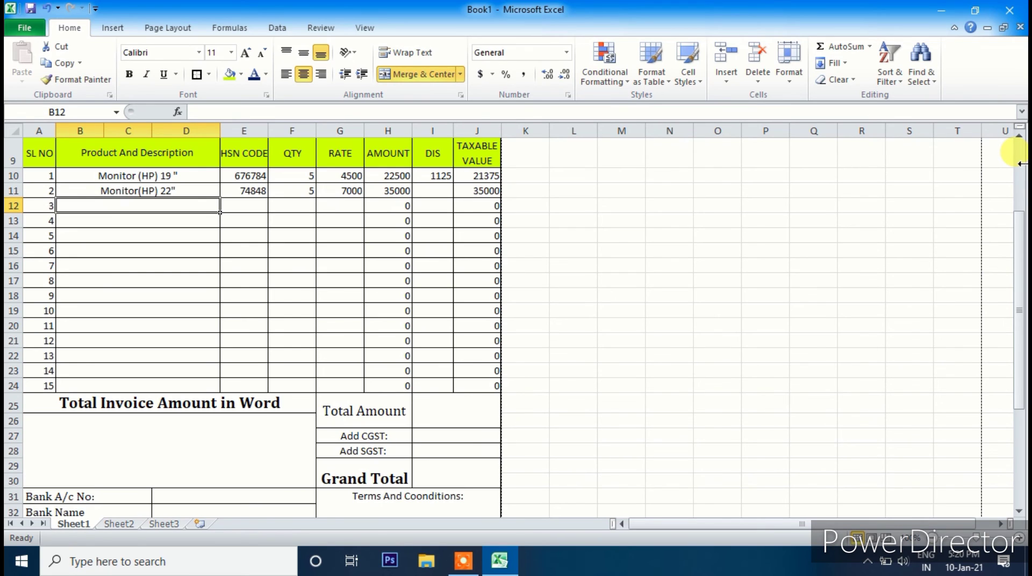
pyautogui.press('Up')
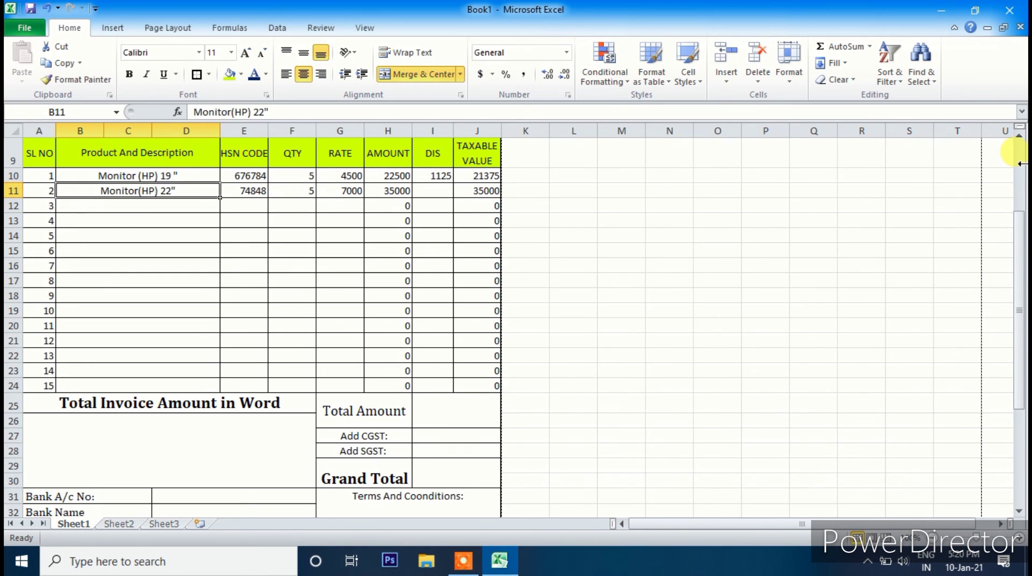
# - Fill the I10 discount formula down through I24
pyautogui.click(447, 179)
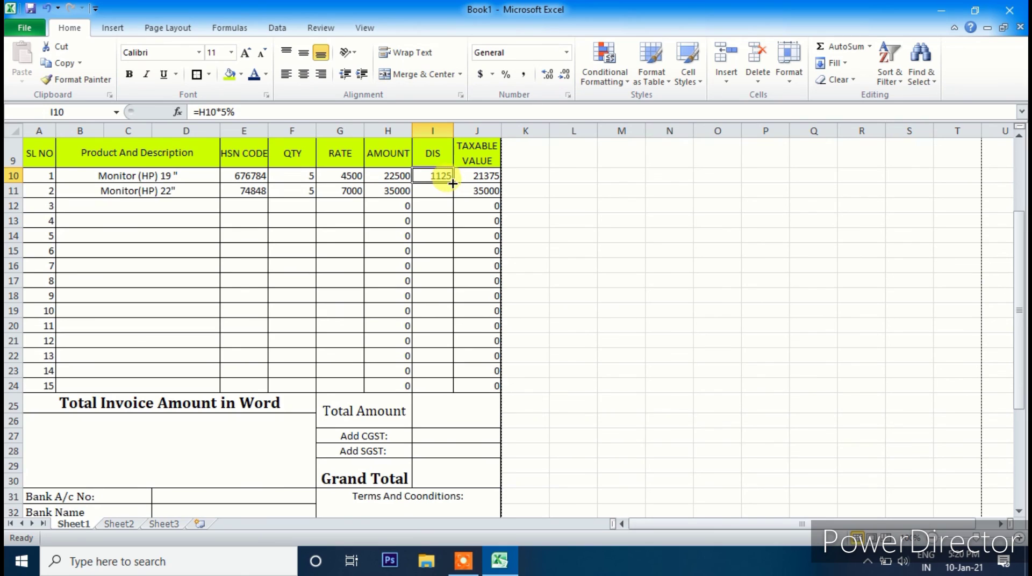
pyautogui.moveTo(452, 185); pyautogui.dragTo(451, 387)
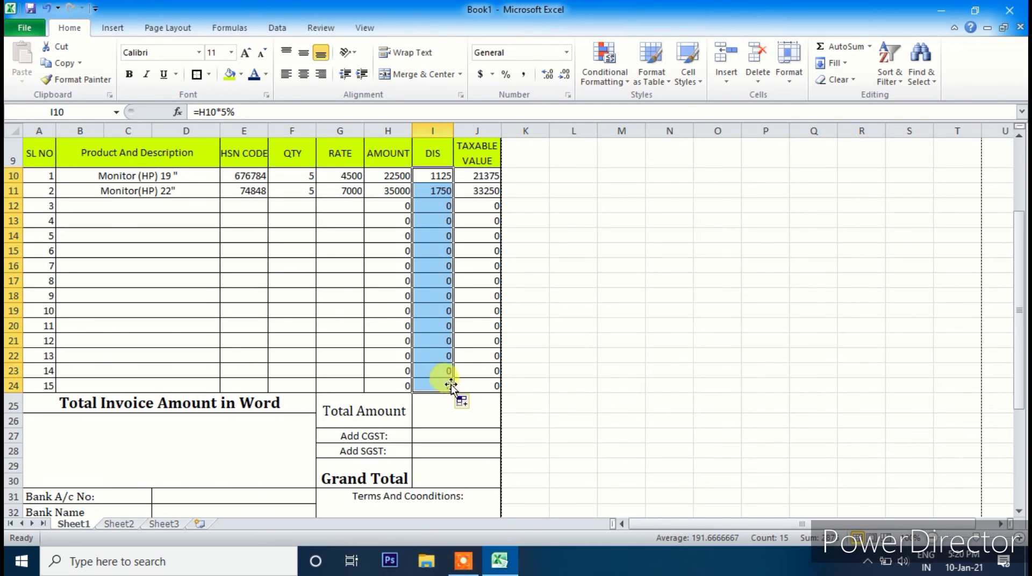
pyautogui.click(428, 295)
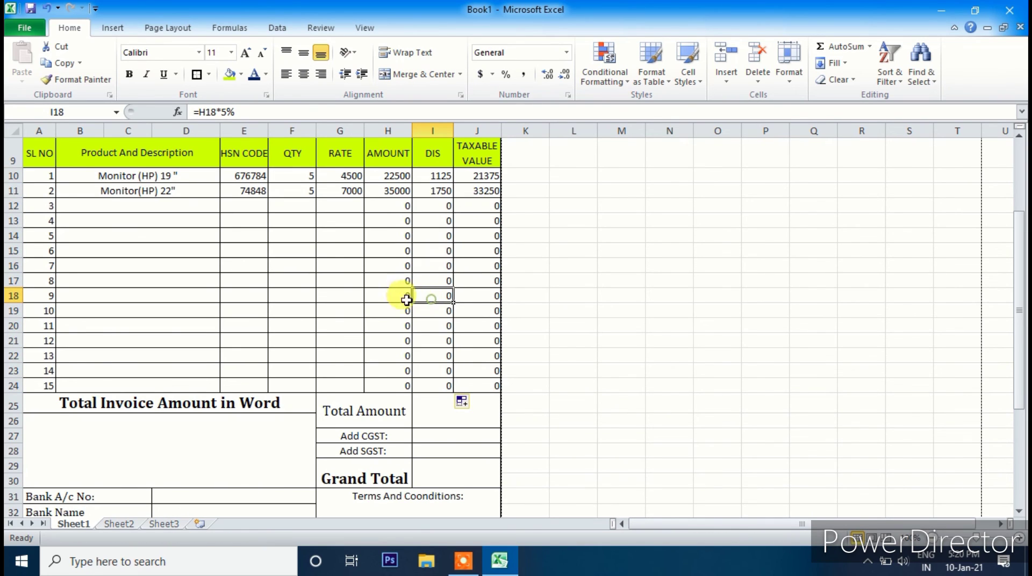
# - Enter item 3 as Keyboard Zebronics, HSN 64474, quantity 5, rate 250
pyautogui.click(121, 210)
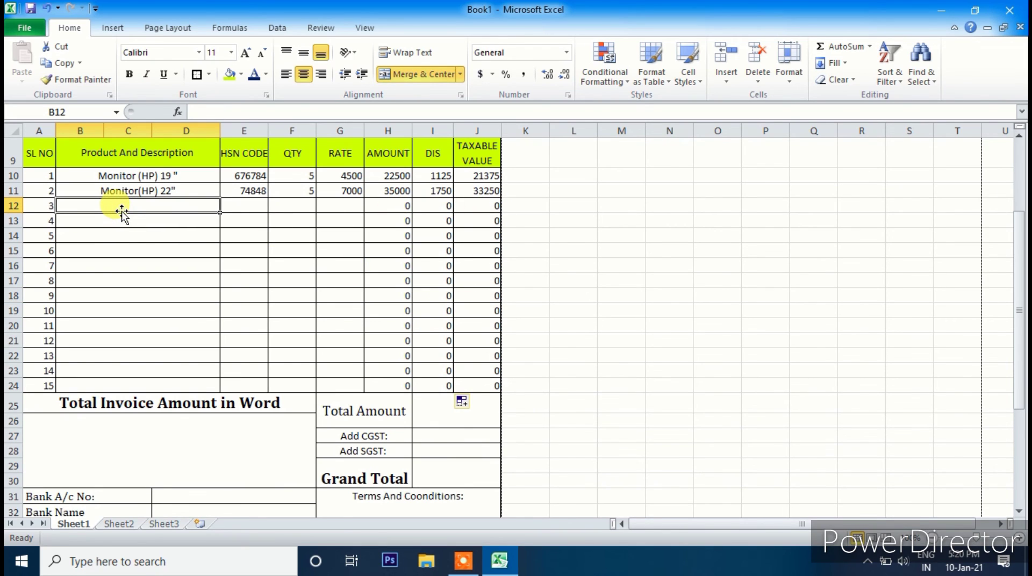
pyautogui.write('Cp')
pyautogui.press('BackSpace')
pyautogui.press('BackSpace')
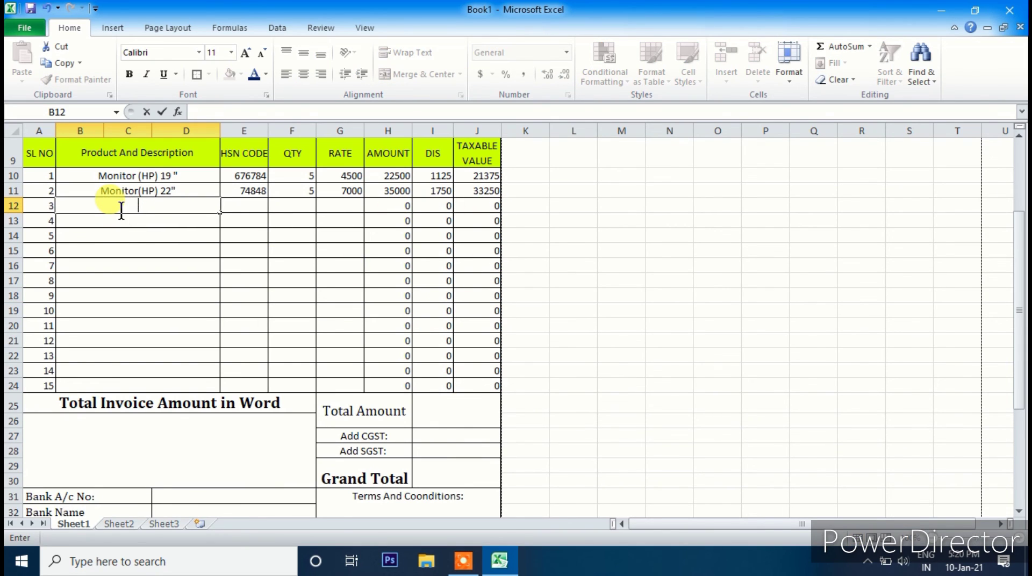
pyautogui.write('Keyboard Zeb')
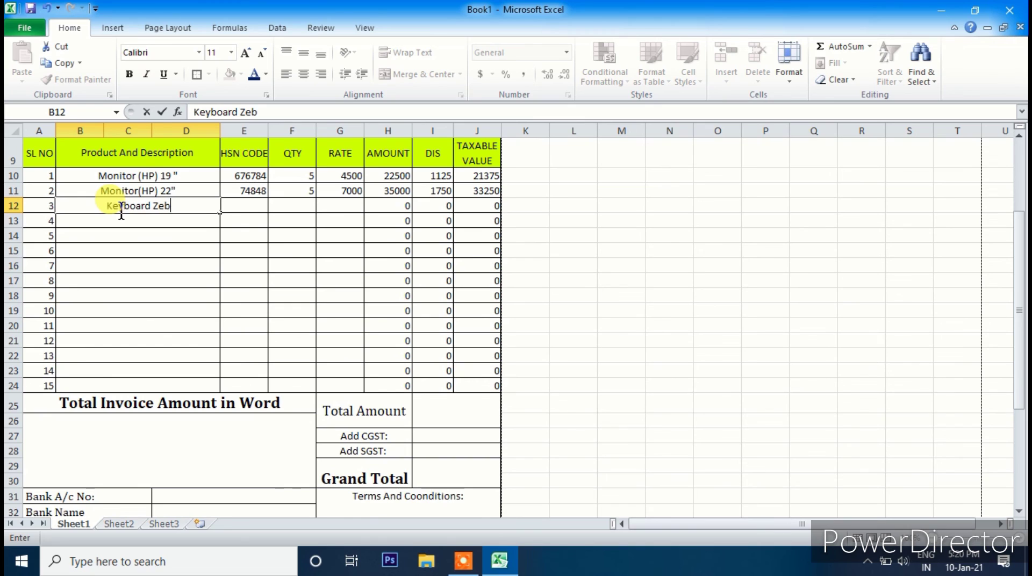
pyautogui.write('ronics')
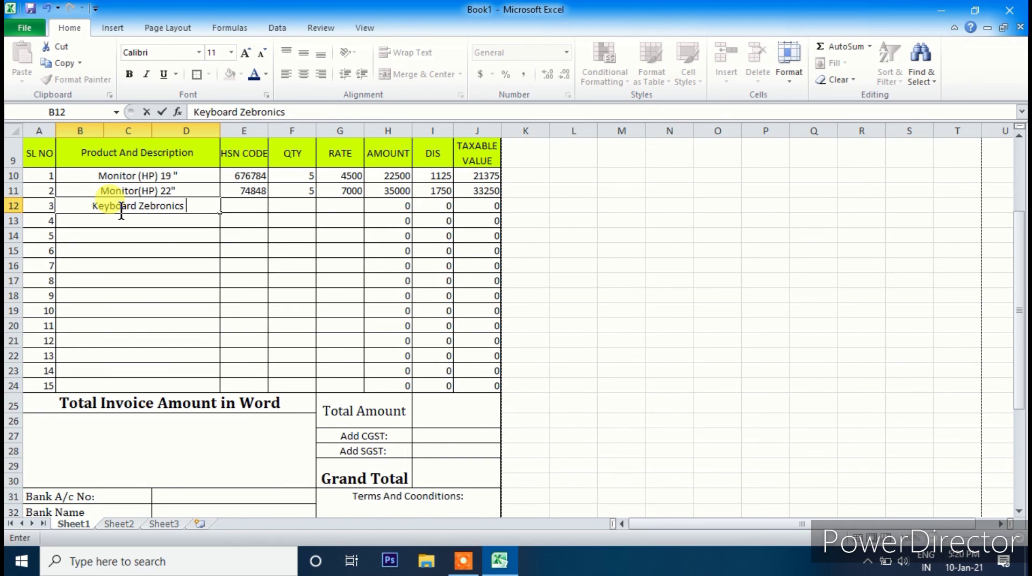
pyautogui.press('Tab')
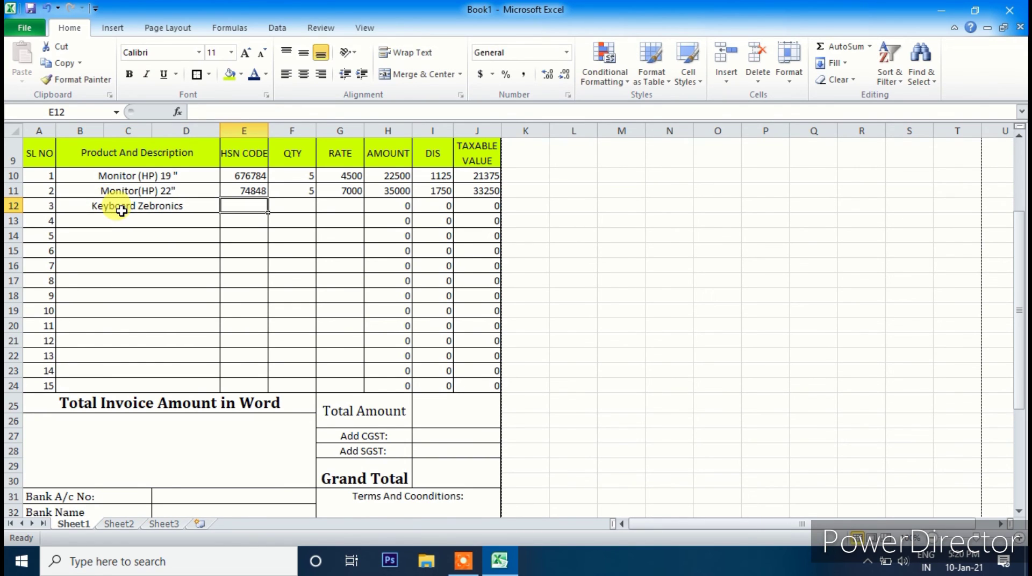
pyautogui.write('64474')
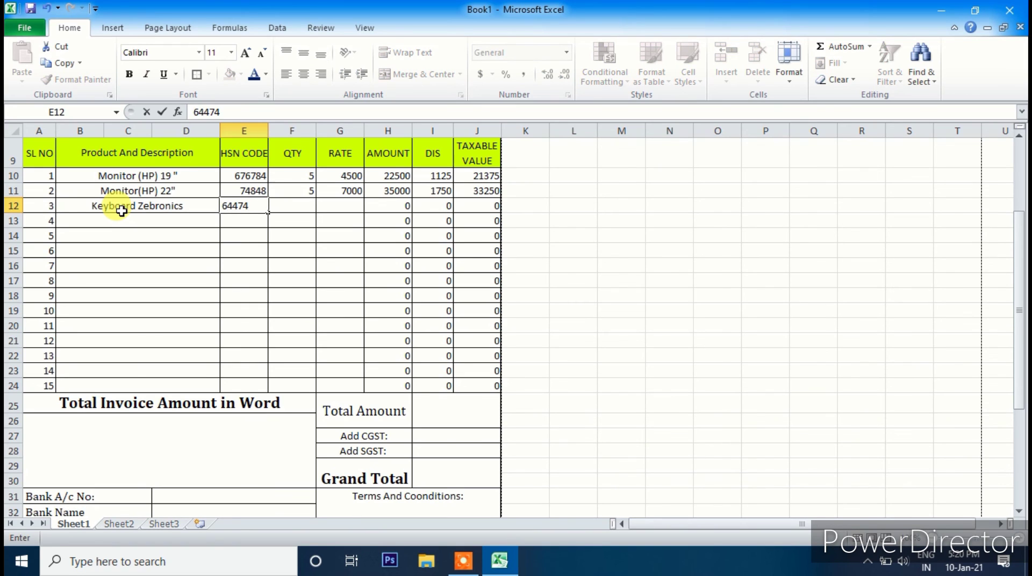
pyautogui.press('Tab')
pyautogui.write('5')
pyautogui.press('Tab')
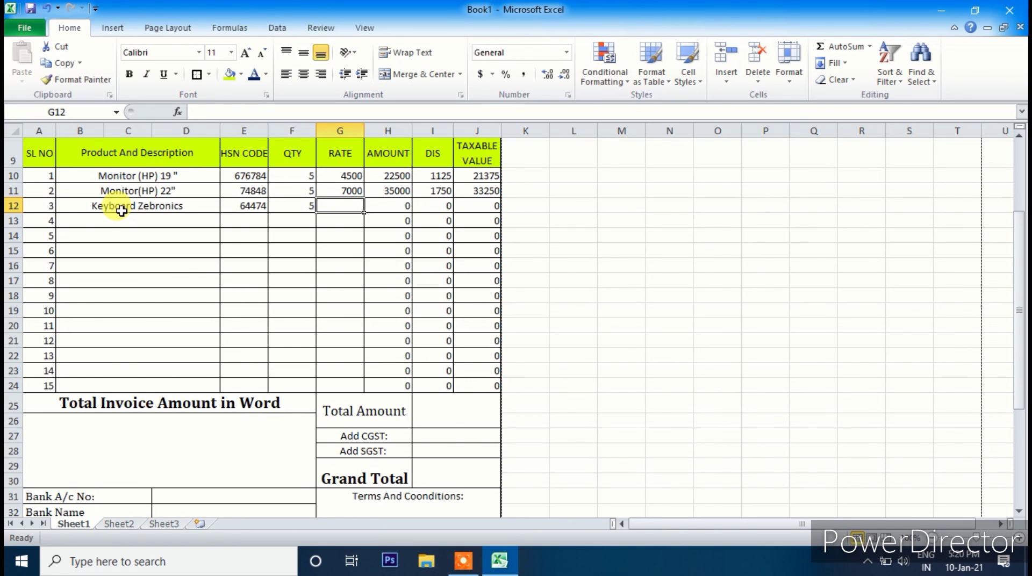
pyautogui.write('250')
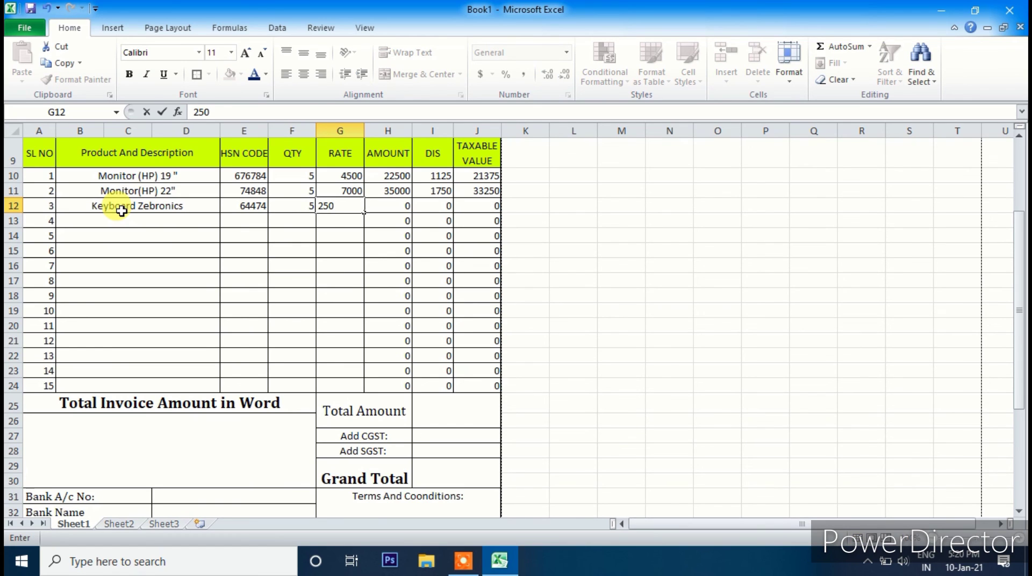
pyautogui.press('Tab')
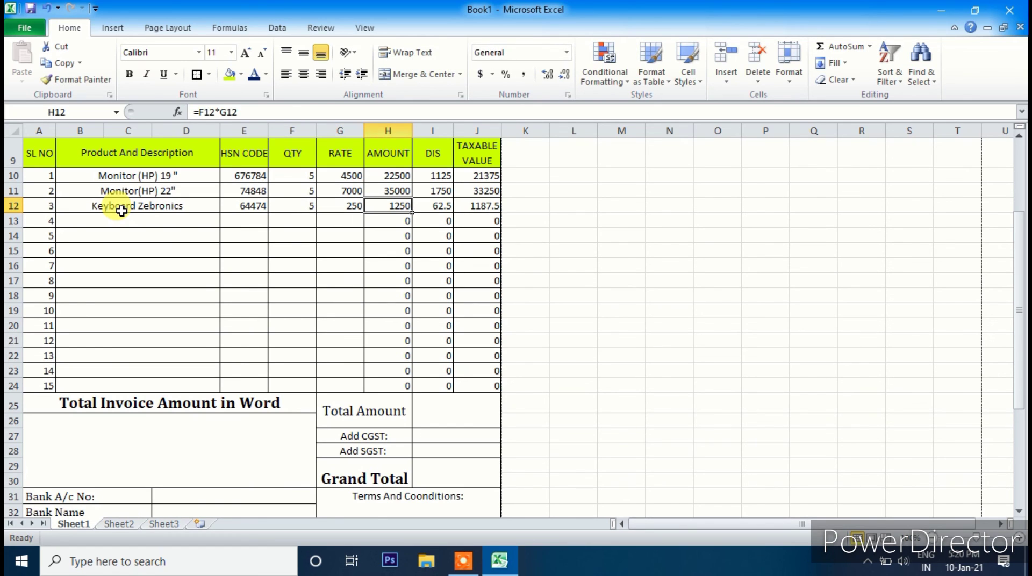
# - Check the 5% discount formulas for the first and third items
pyautogui.click(435, 210)
pyautogui.click(438, 177)
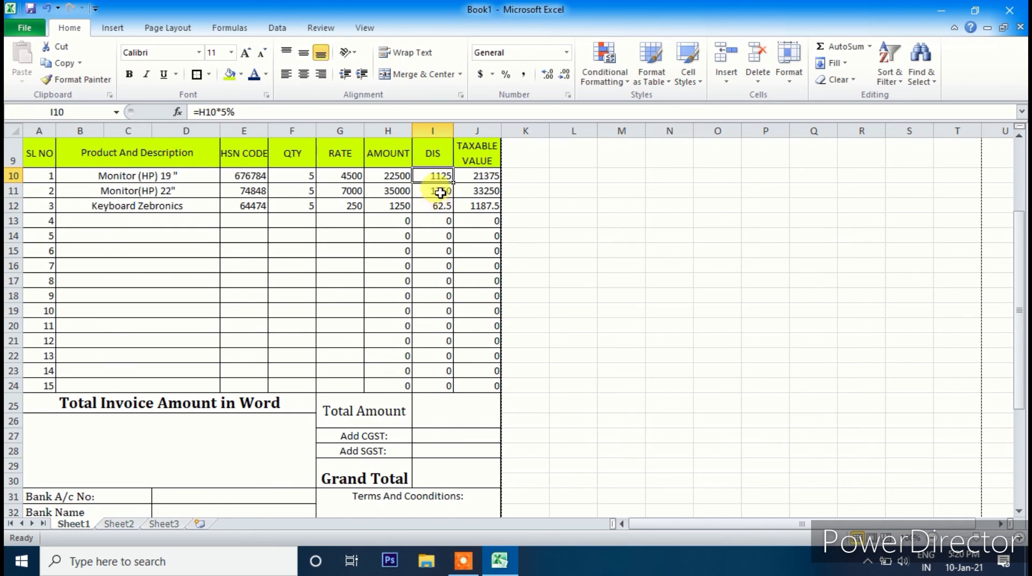
pyautogui.click(440, 193)
pyautogui.click(438, 207)
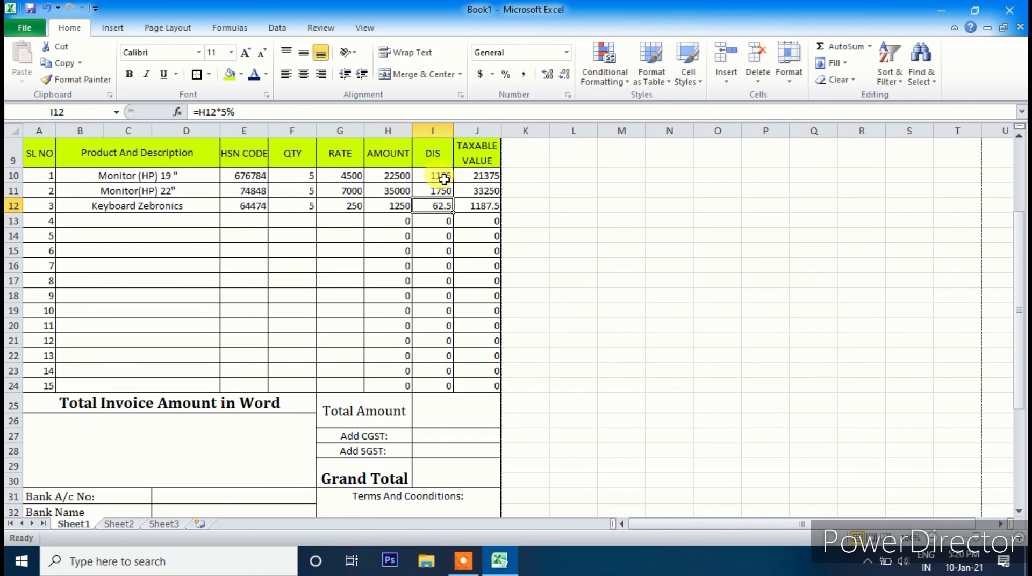
# - Enter =SUM(J10:J24) in the Total Amount cell I25, giving 55812.5
pyautogui.scroll(-3, 455, 329)
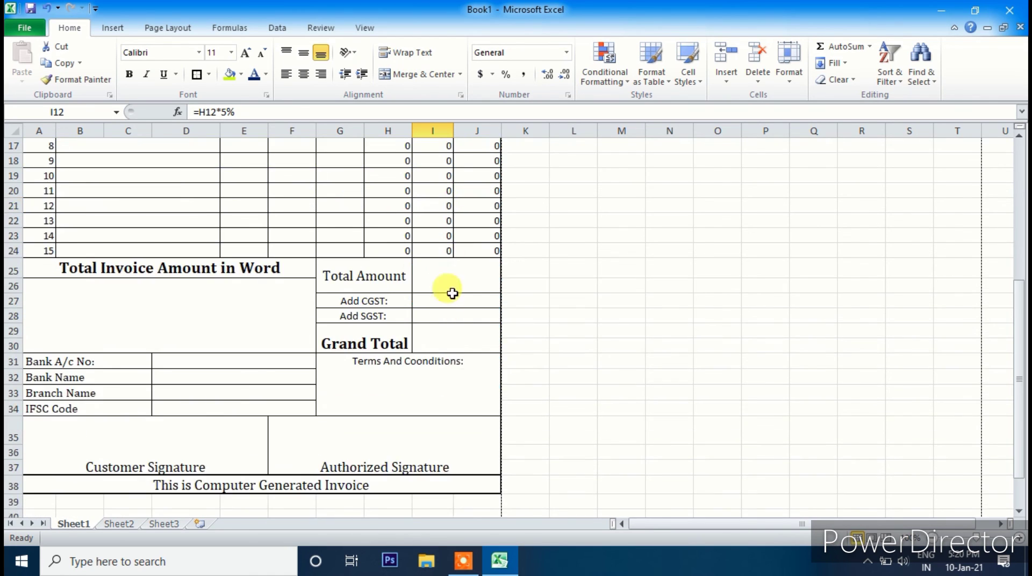
pyautogui.click(444, 273)
pyautogui.write('=')
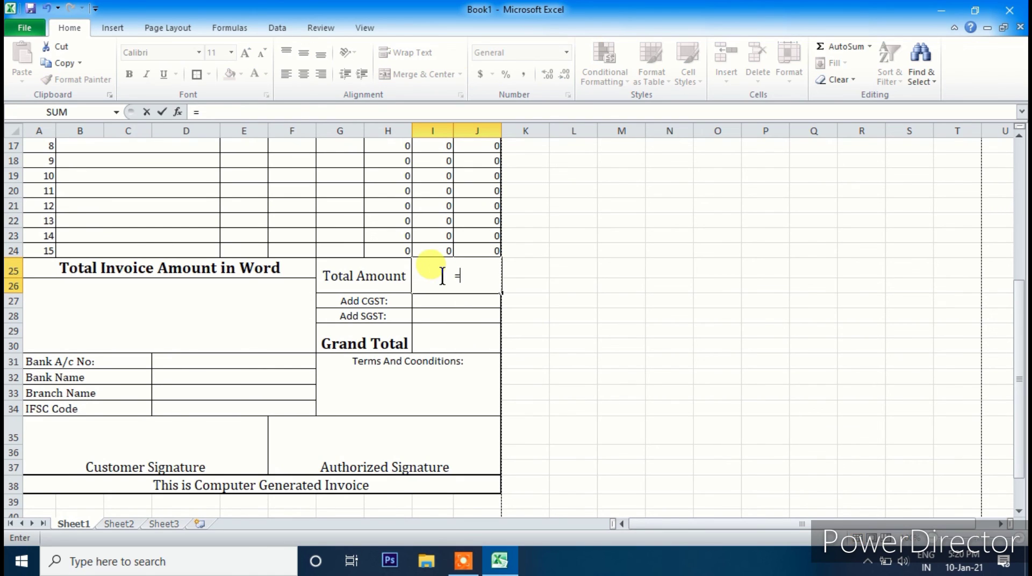
pyautogui.write('sum')
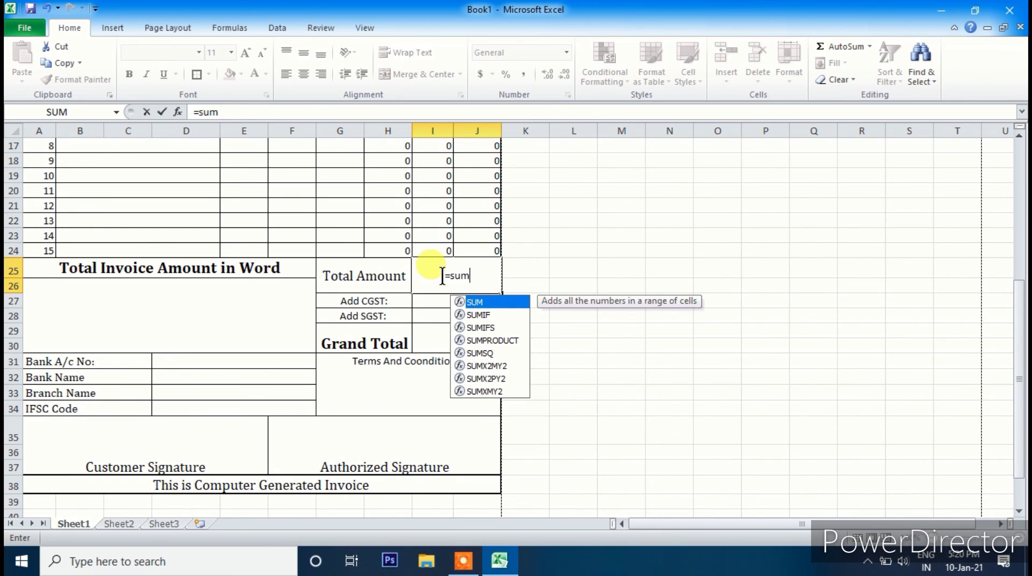
pyautogui.write('(')
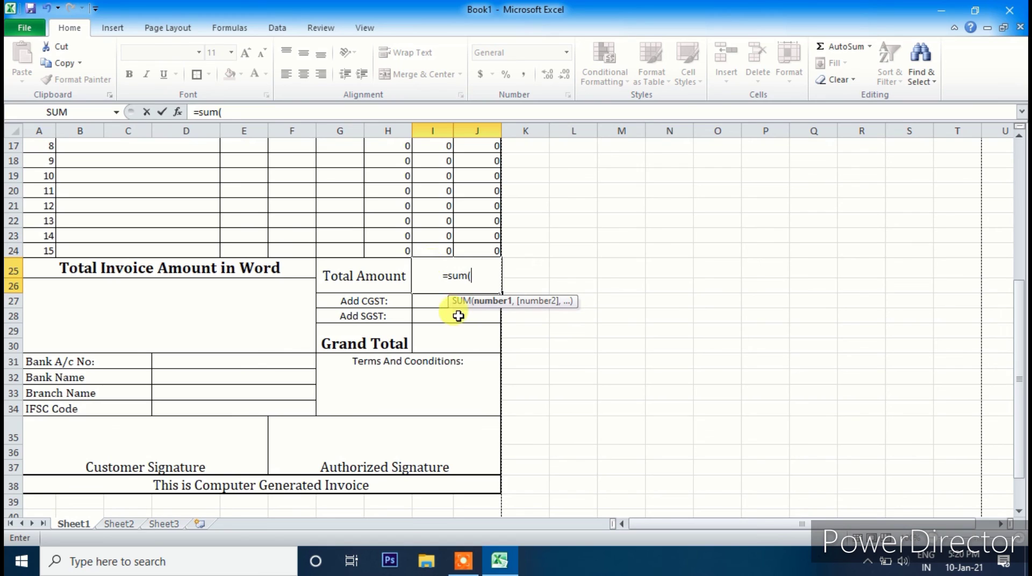
pyautogui.scroll(4, 461, 317)
pyautogui.moveTo(479, 237); pyautogui.dragTo(483, 449)
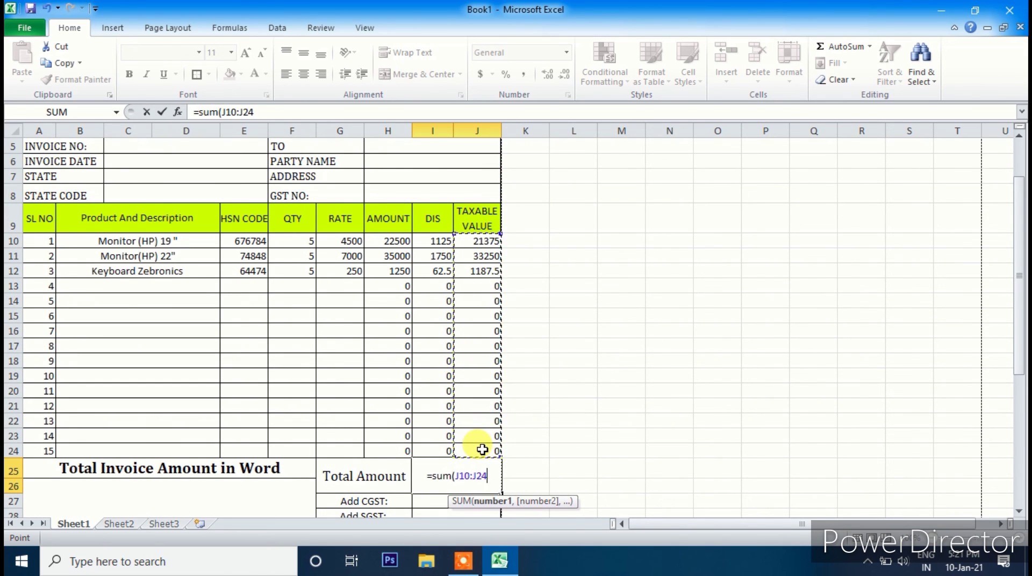
pyautogui.write(')')
pyautogui.press('Return')
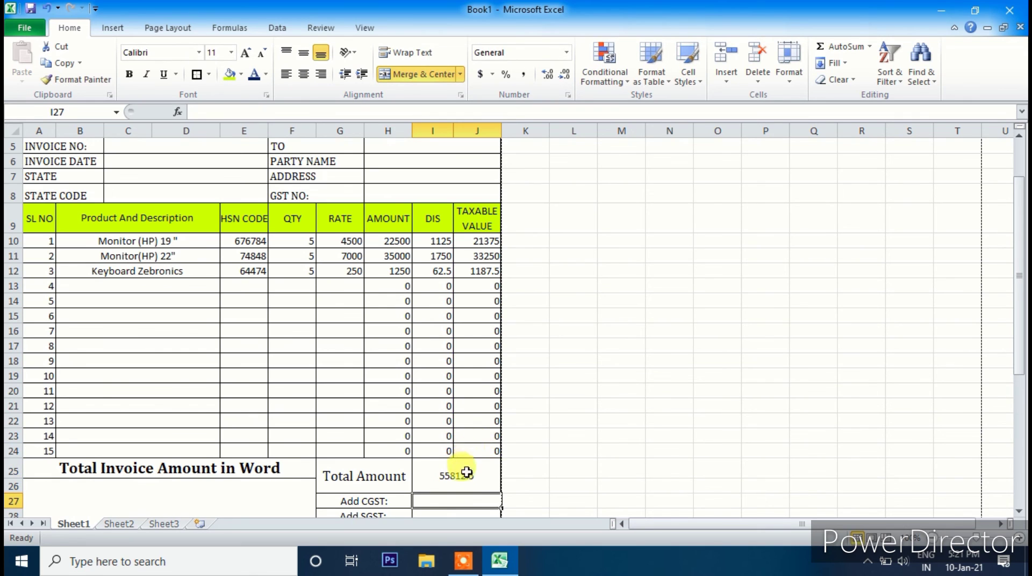
# - Format the Total Amount figure in bold 18-pt Cambria
pyautogui.scroll(-4, 470, 430)
pyautogui.click(457, 266)
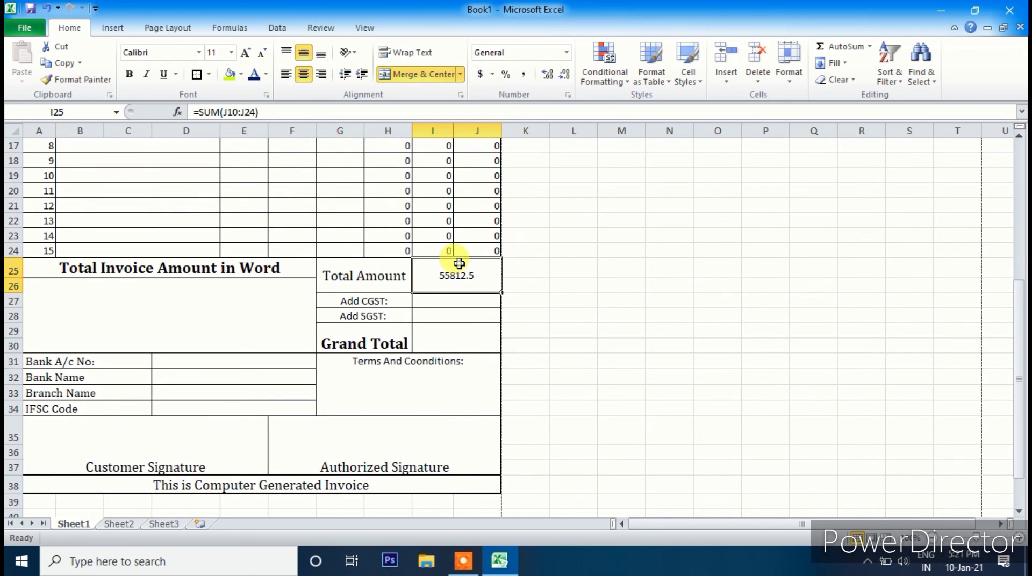
pyautogui.click(200, 52)
pyautogui.click(158, 87)
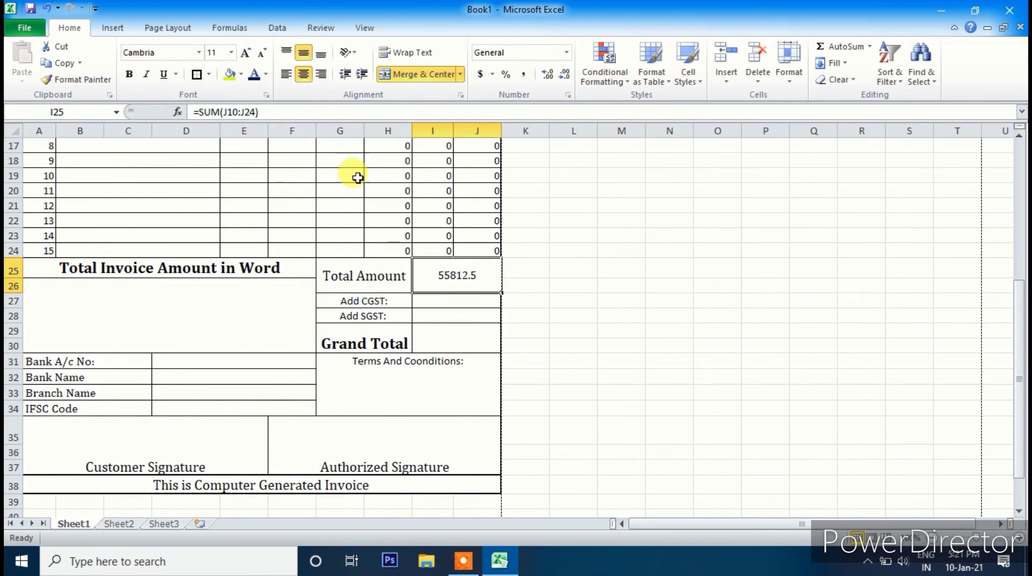
pyautogui.click(243, 53)
pyautogui.click(243, 53)
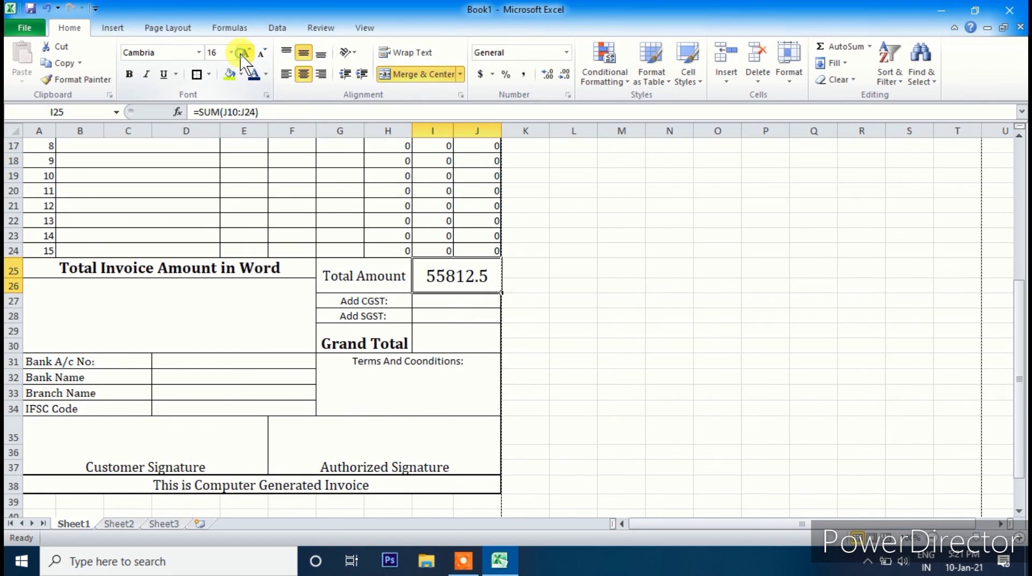
pyautogui.click(559, 357)
pyautogui.click(438, 272)
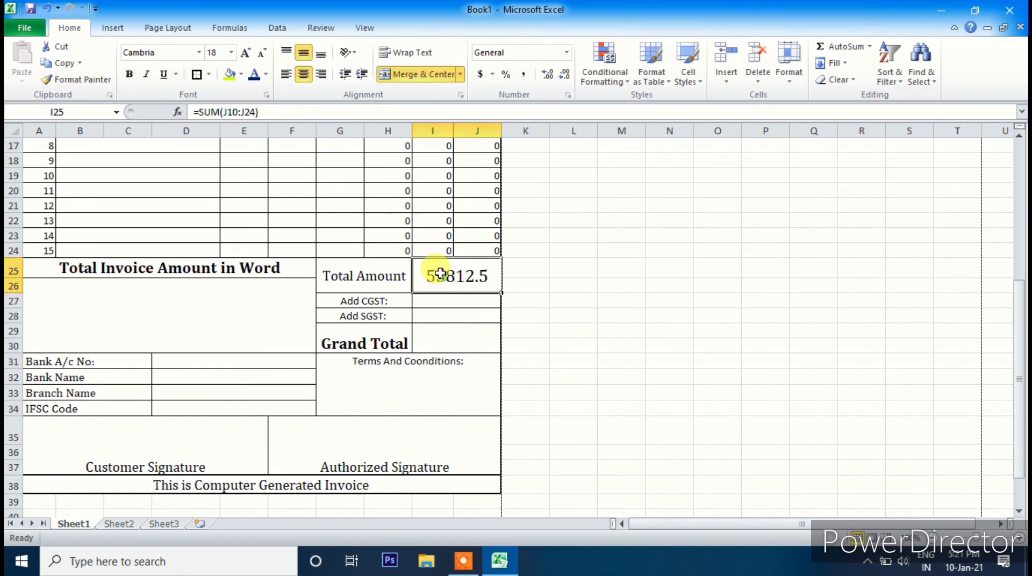
pyautogui.scroll(4, 539, 383)
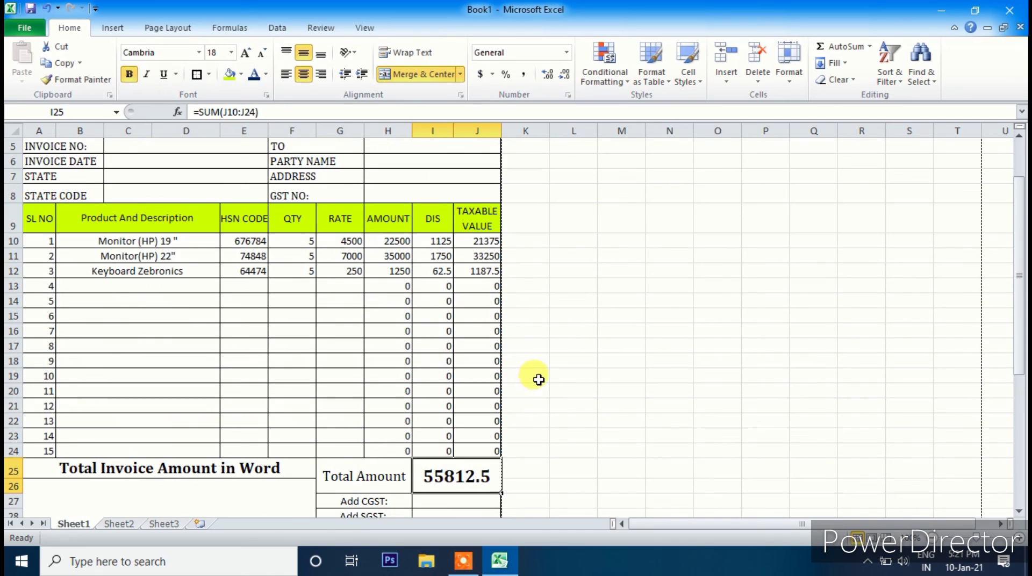
# - Format the item rows A10:J24 in 12-pt Cambria
pyautogui.moveTo(42, 243); pyautogui.dragTo(467, 450)
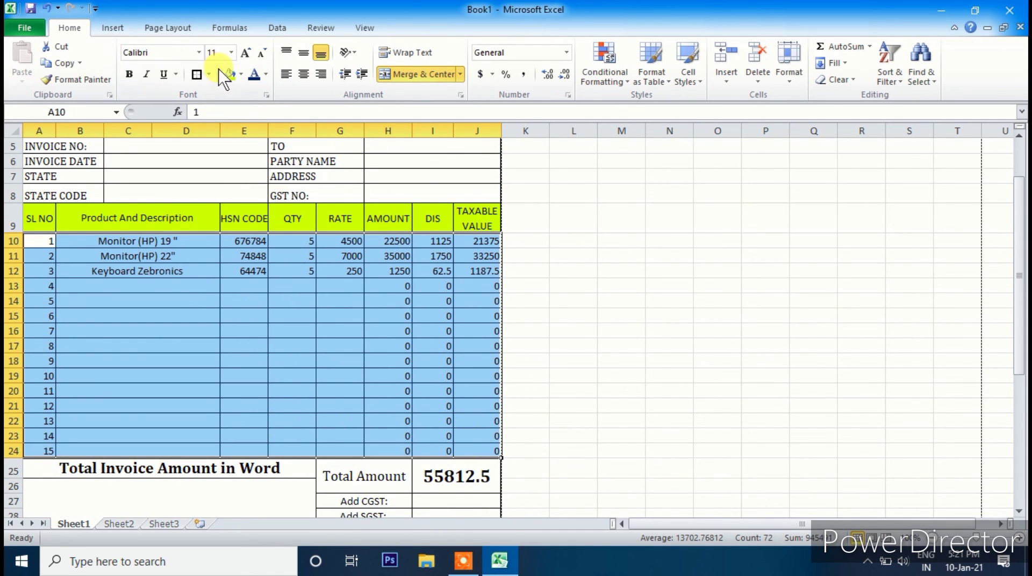
pyautogui.click(245, 51)
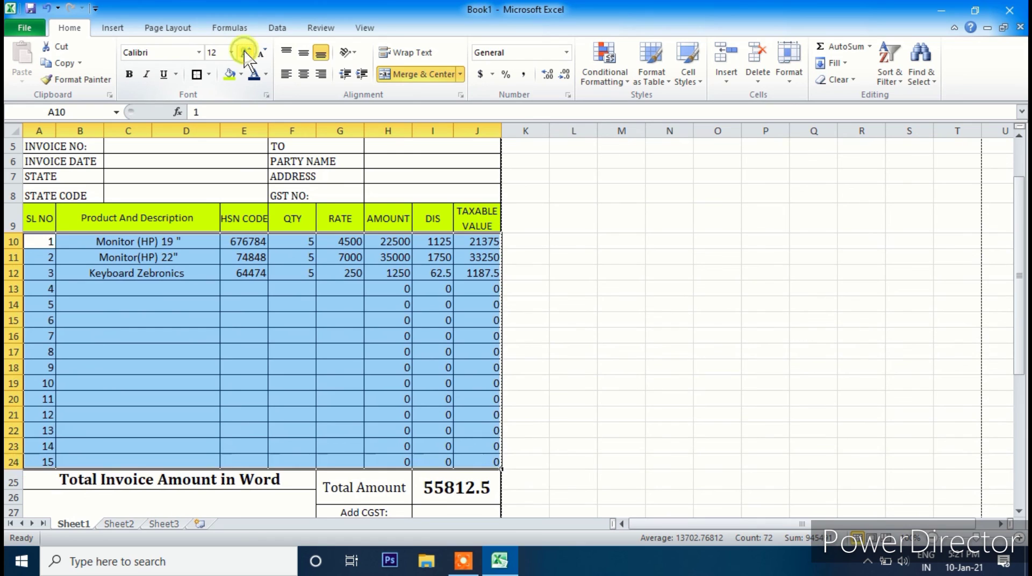
pyautogui.click(199, 52)
pyautogui.click(171, 87)
pyautogui.click(521, 363)
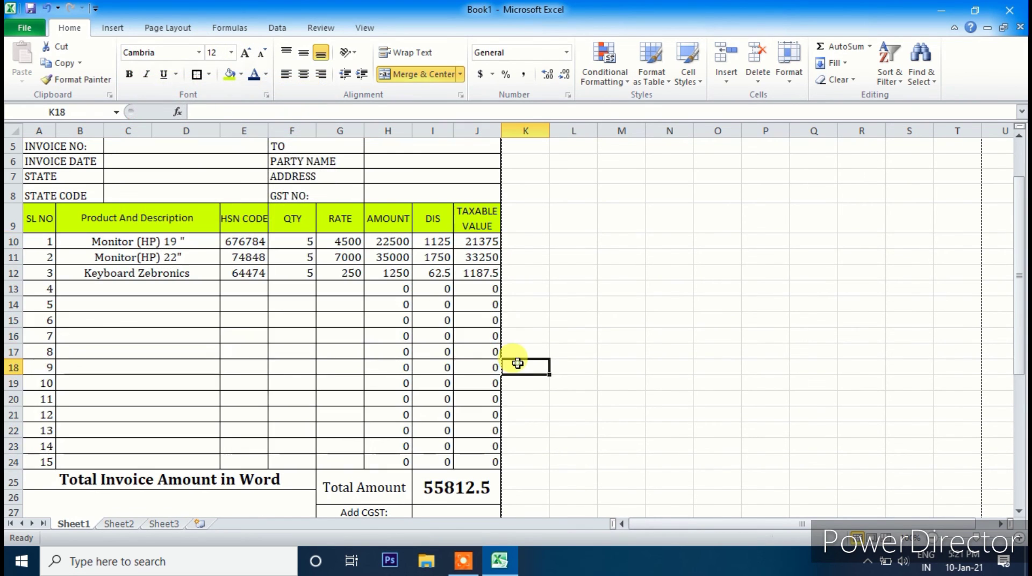
pyautogui.scroll(-4, 519, 362)
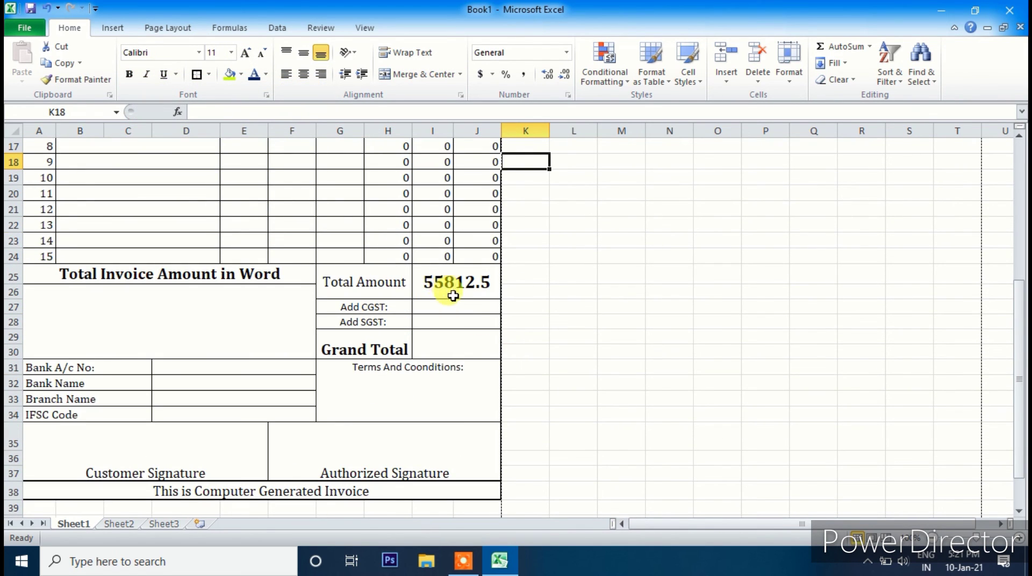
pyautogui.scroll(3, 452, 298)
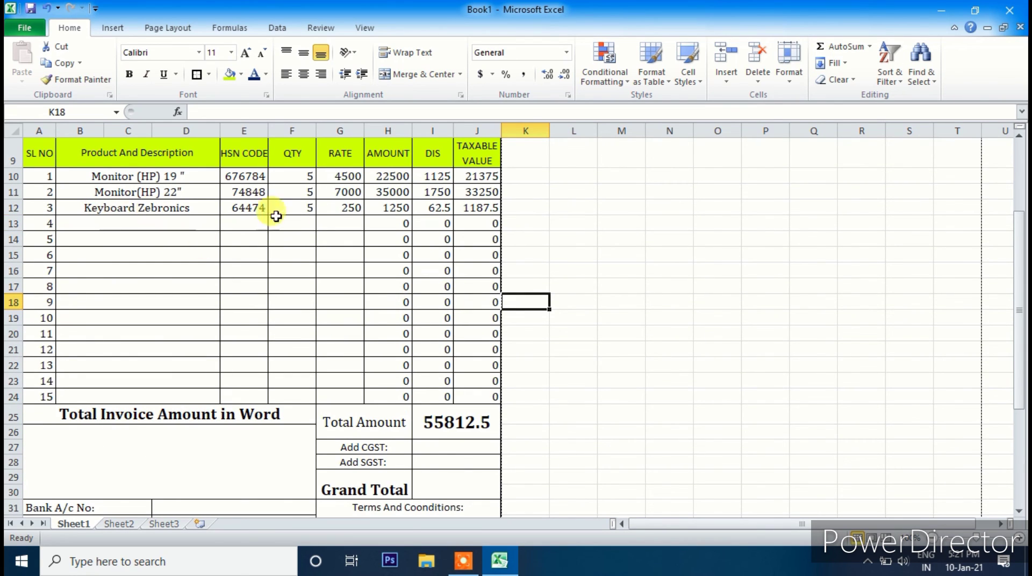
# - Start the CGST formula in I27 as =I25* to multiply the Total Amount
pyautogui.click(446, 445)
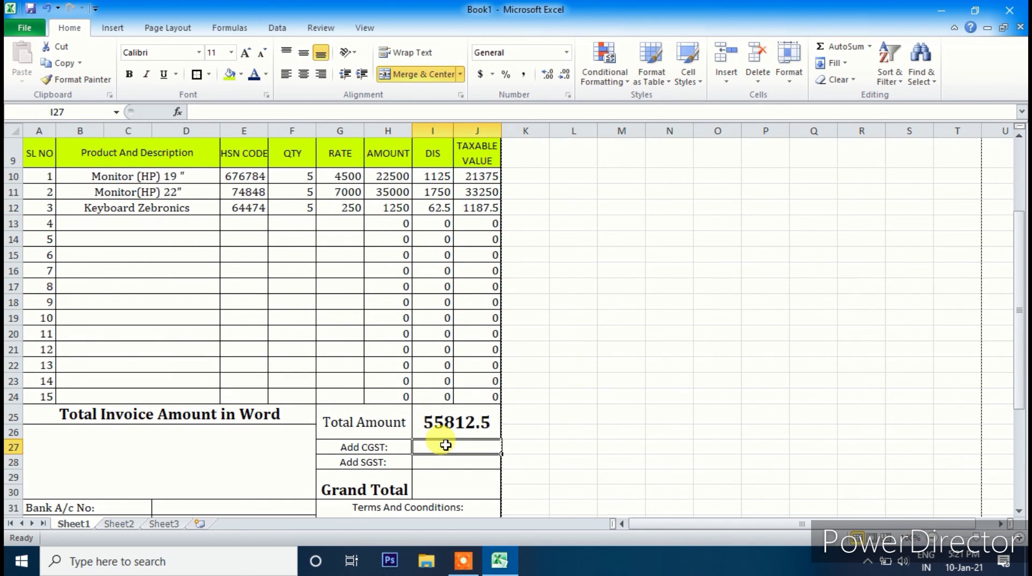
pyautogui.write('=')
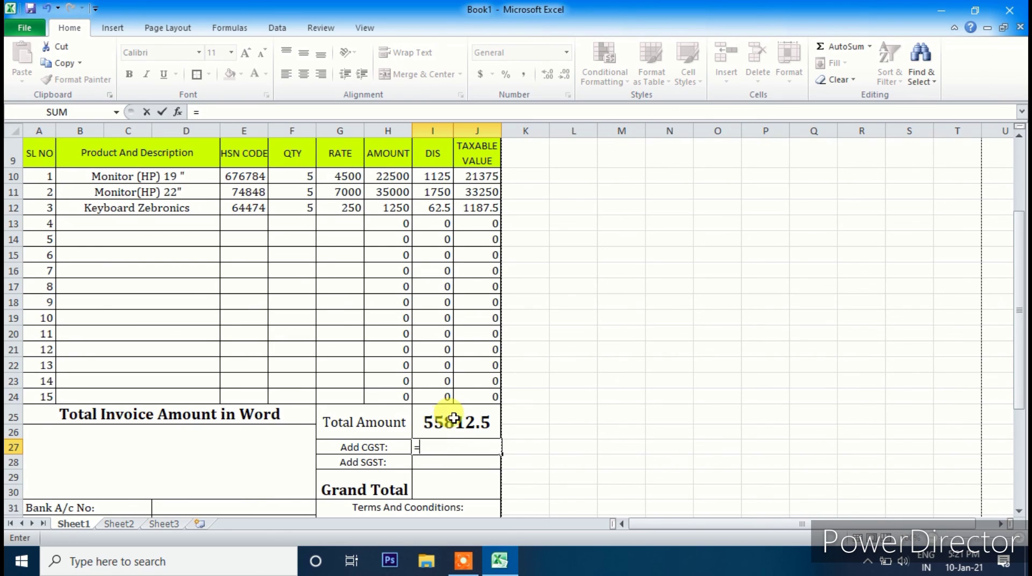
pyautogui.click(451, 423)
pyautogui.write('*')
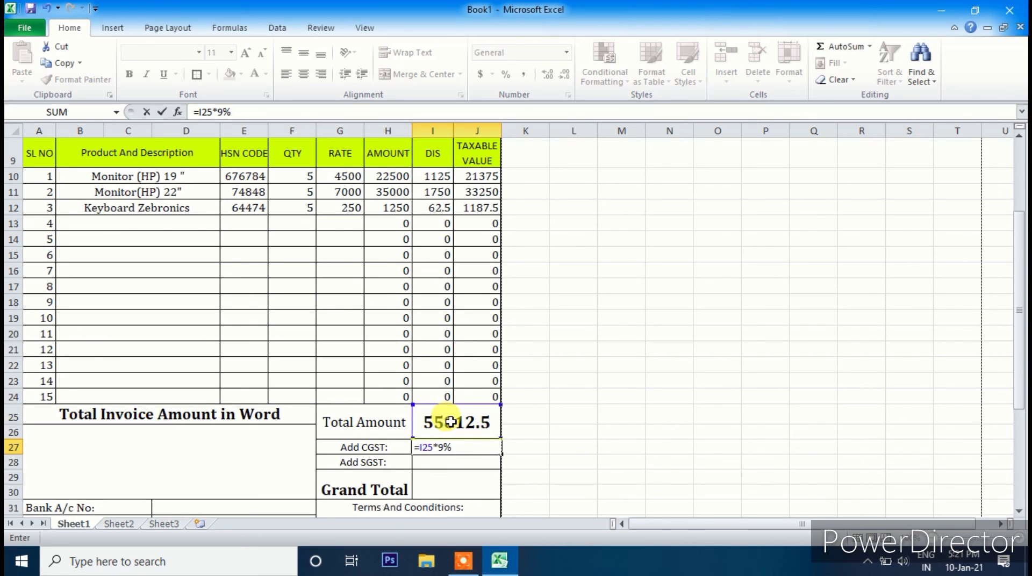
# - Enter =I25*9% in I27 and I28 so CGST and SGST each show 5023.125
pyautogui.press('Return')
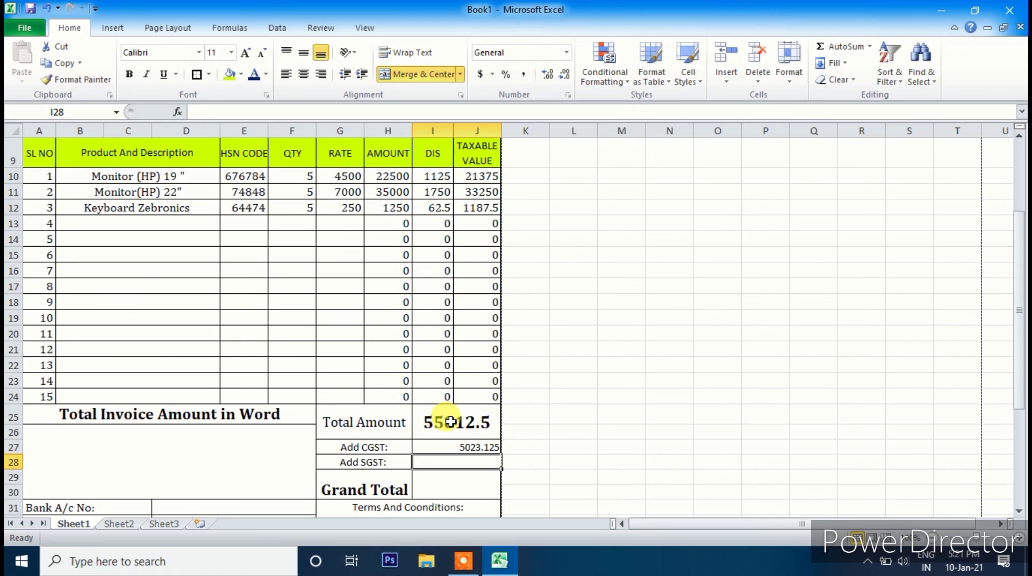
pyautogui.write('=')
pyautogui.click(451, 422)
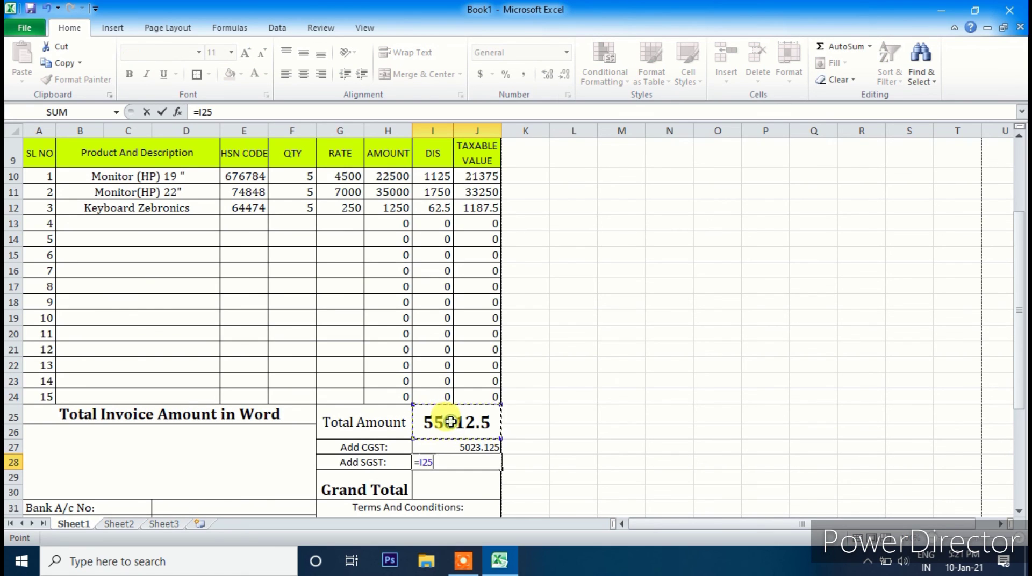
pyautogui.write('*')
pyautogui.press('Return')
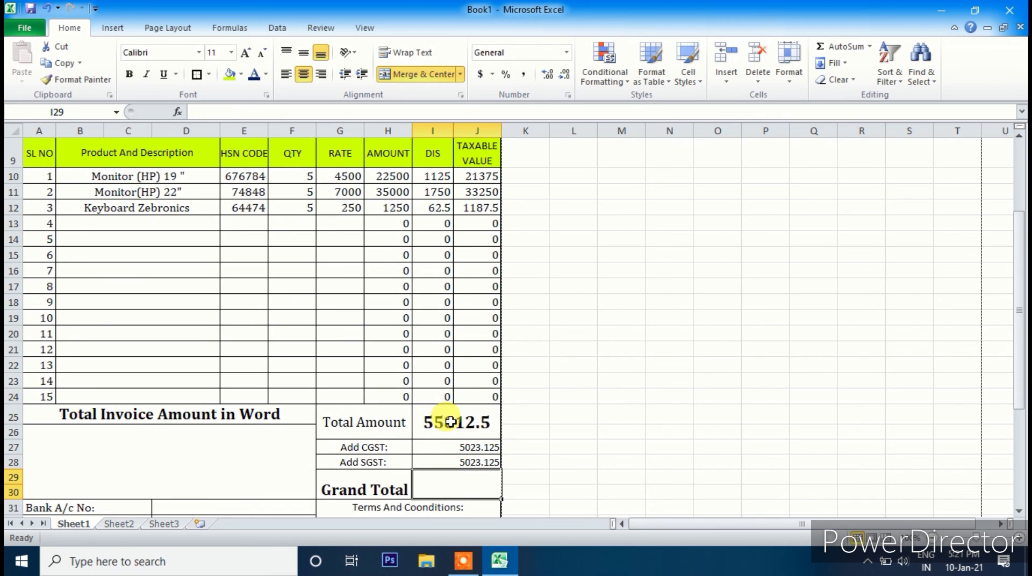
# - Enter =SUM(I25:J28) in I29 to total the amount plus both taxes, giving 65858.8
pyautogui.write('=')
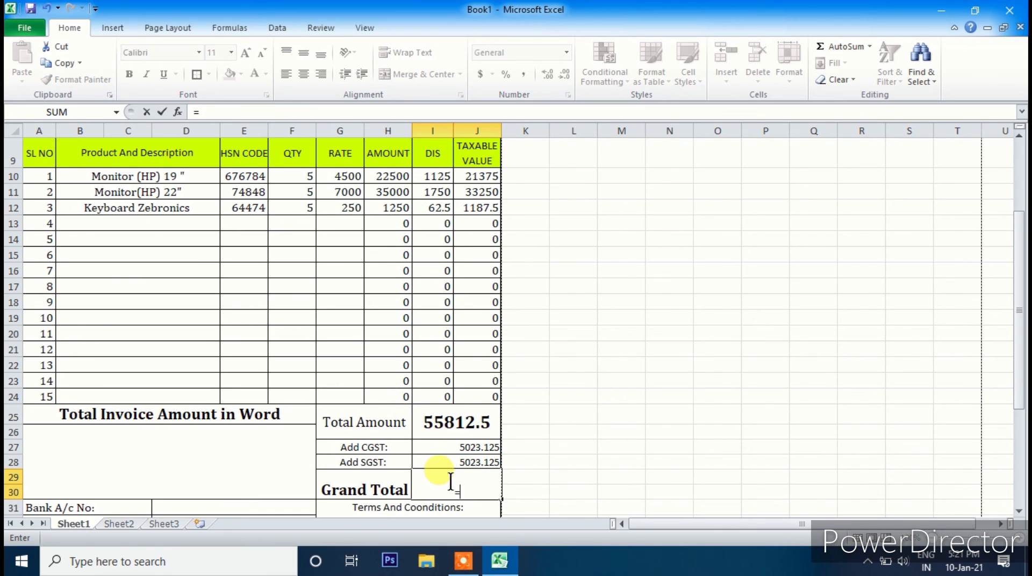
pyautogui.write('sum')
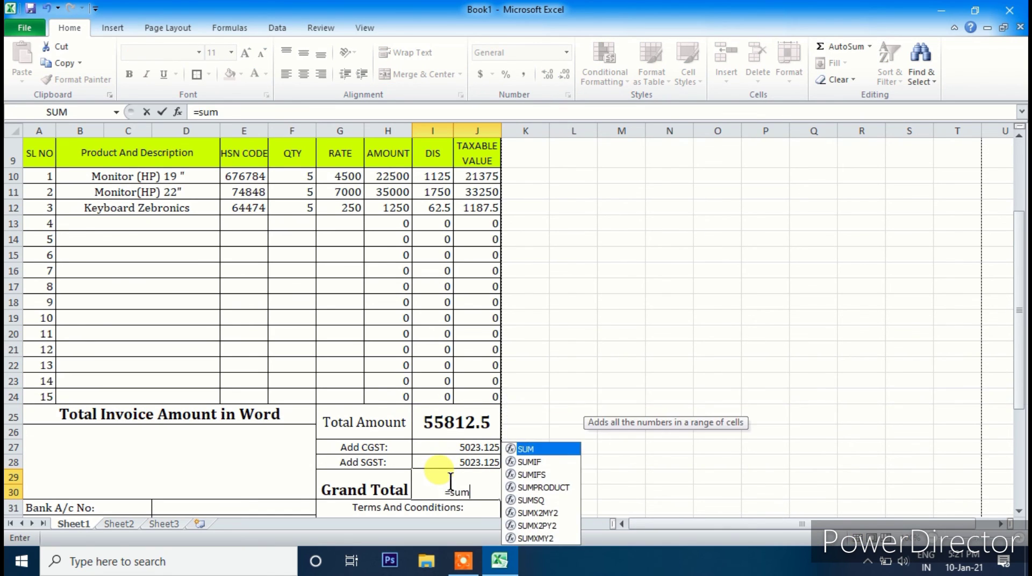
pyautogui.write('(')
pyautogui.scroll(3, 450, 474)
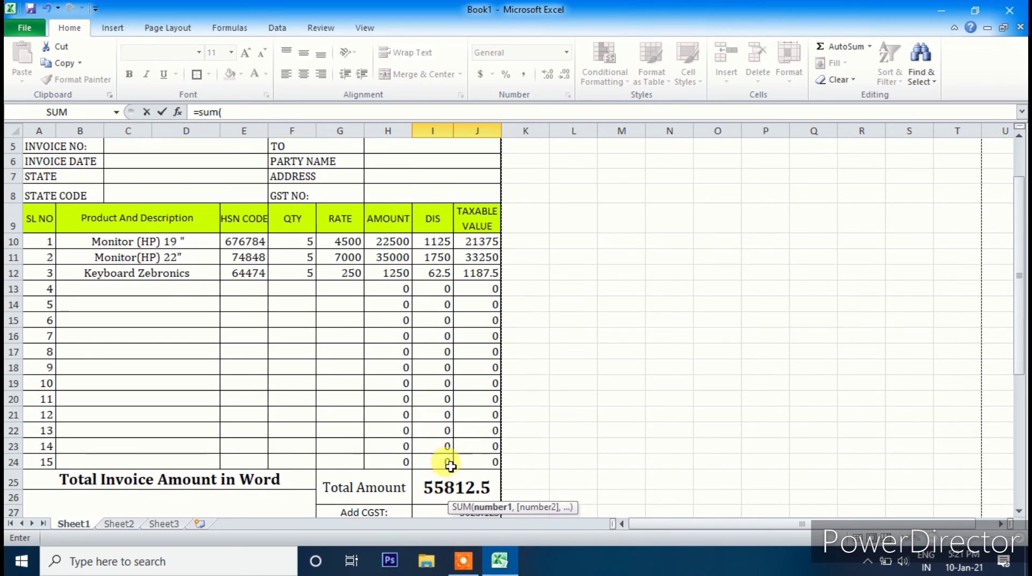
pyautogui.scroll(-7, 466, 420)
pyautogui.moveTo(451, 219); pyautogui.dragTo(453, 257)
pyautogui.write(')')
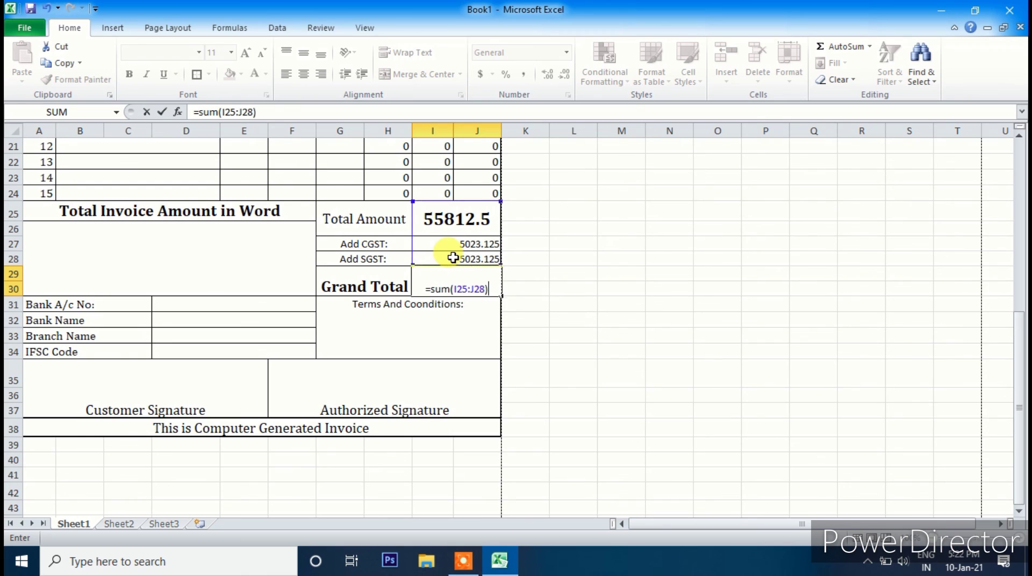
pyautogui.press('Return')
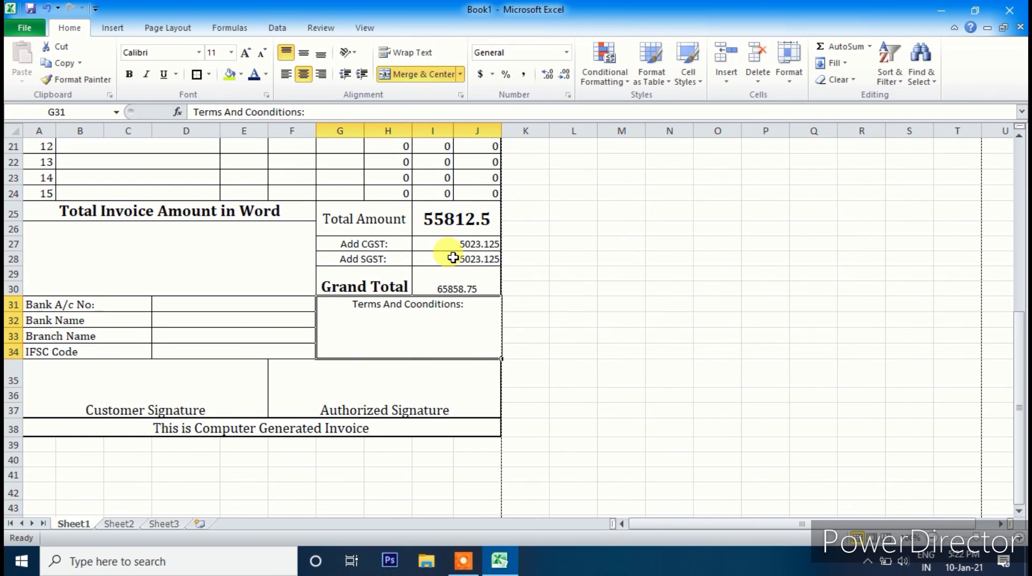
# - Format the Grand Total value in 18-pt Cambria
pyautogui.click(445, 285)
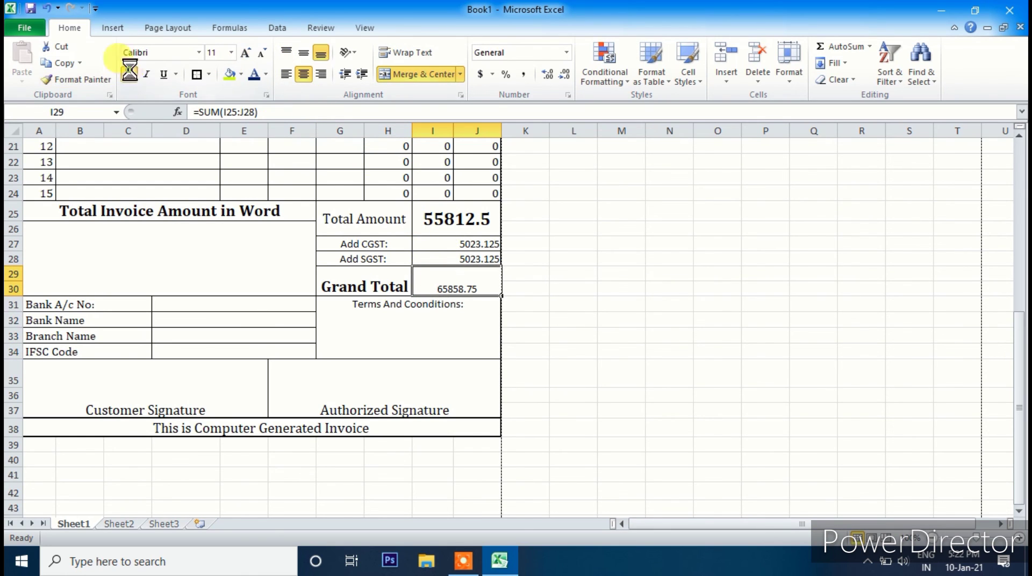
pyautogui.click(199, 52)
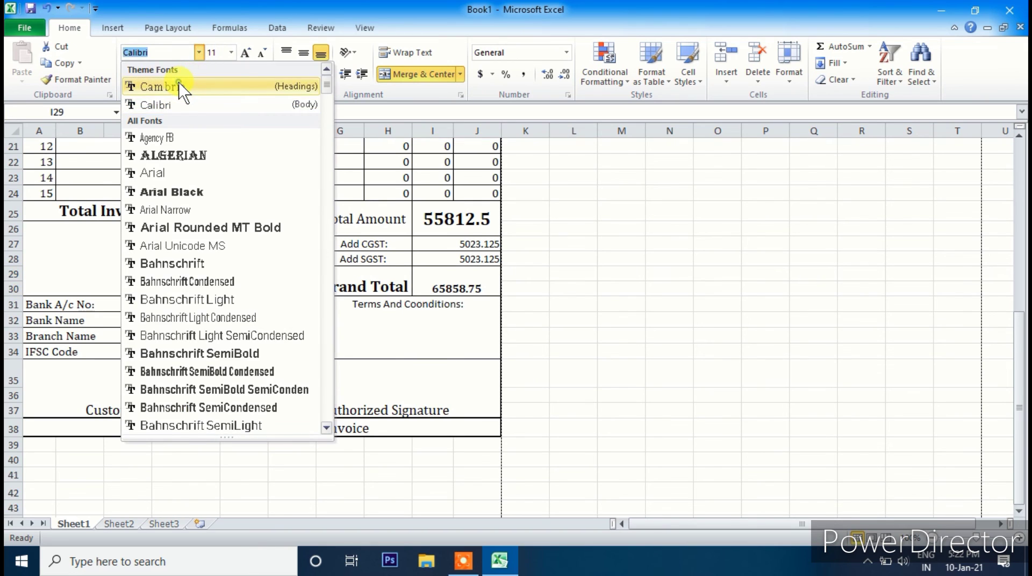
pyautogui.click(196, 86)
pyautogui.click(246, 53)
pyautogui.click(247, 52)
pyautogui.click(247, 52)
pyautogui.click(246, 52)
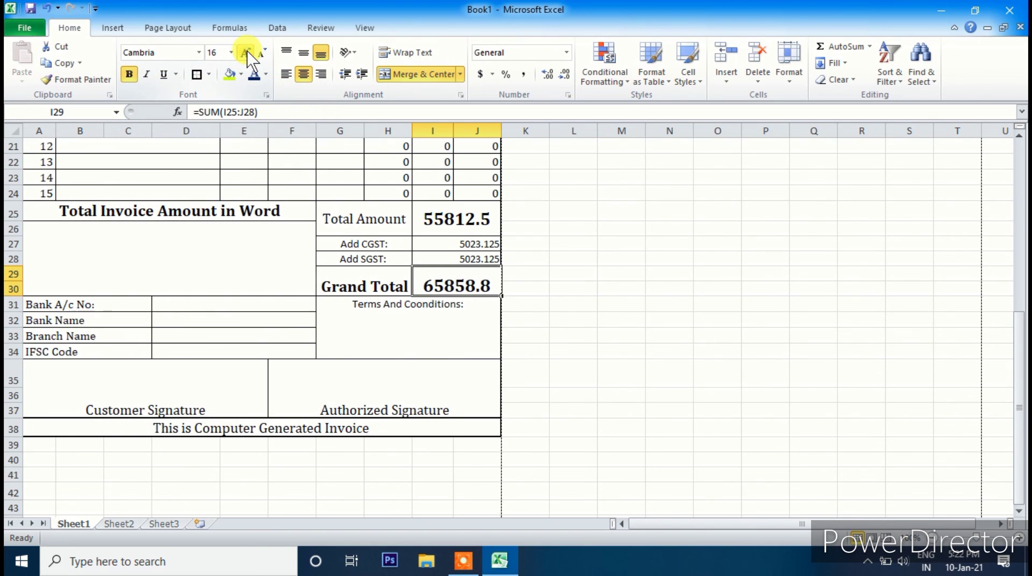
pyautogui.click(247, 52)
pyautogui.click(261, 52)
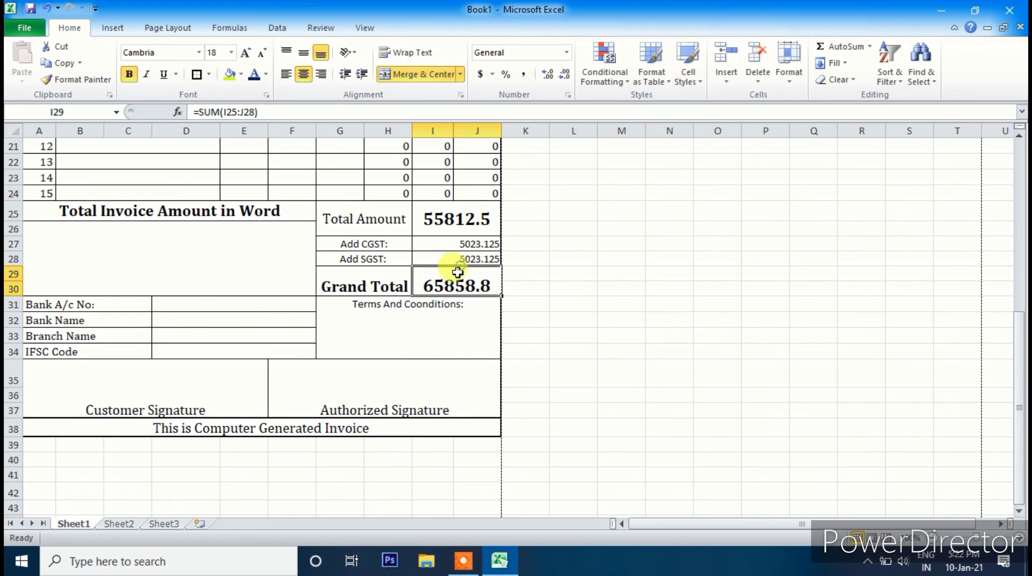
pyautogui.click(201, 254)
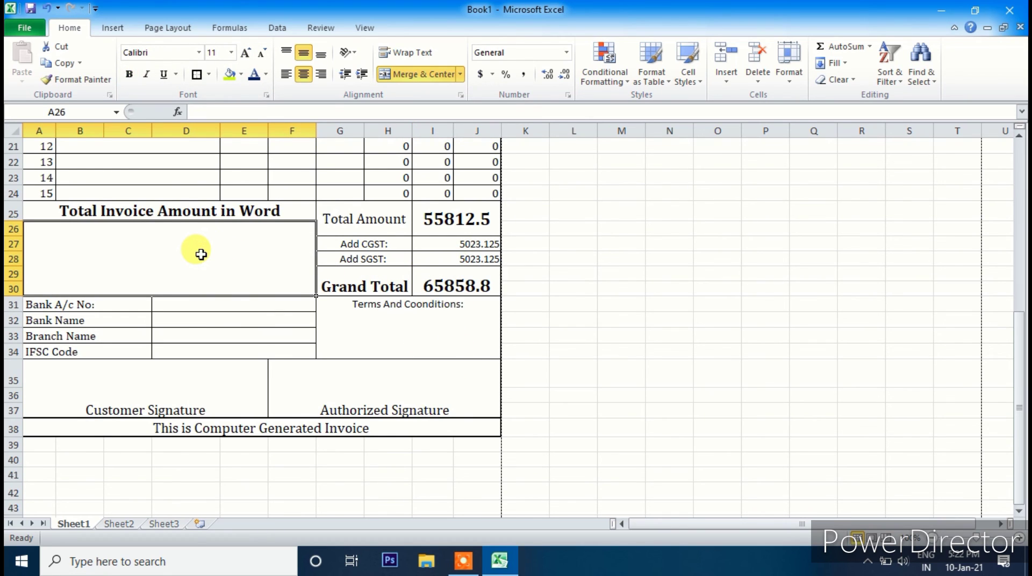
# - Enter =spellnumber(I29) in A26 to spell out the Grand Total in rupees and paise
pyautogui.write('=spell')
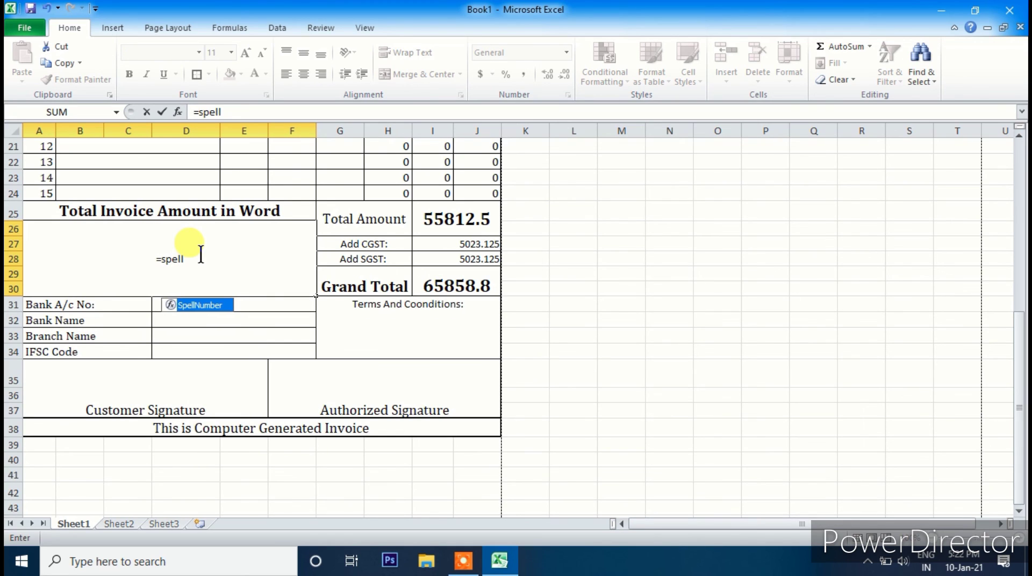
pyautogui.write('number')
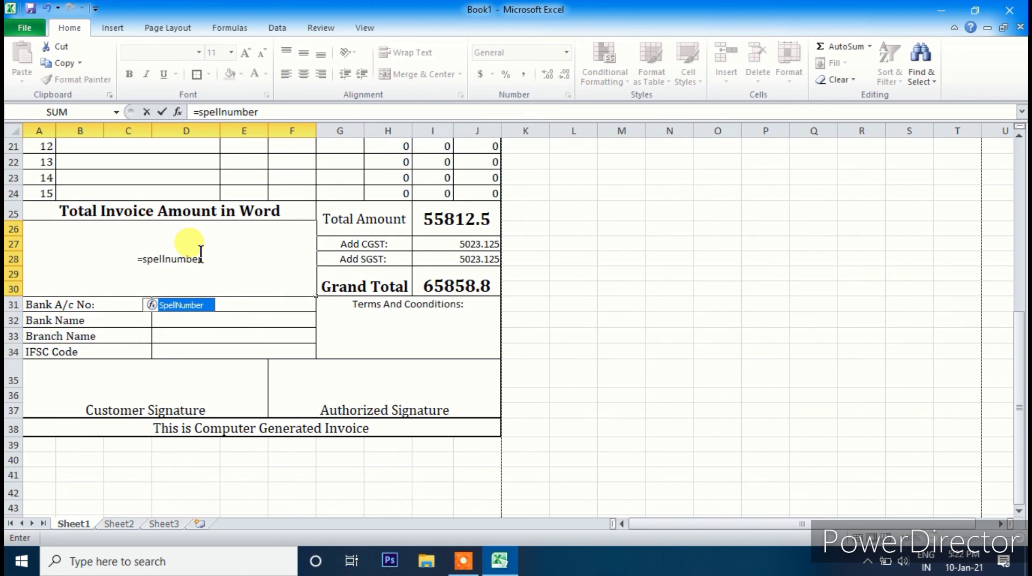
pyautogui.write('(')
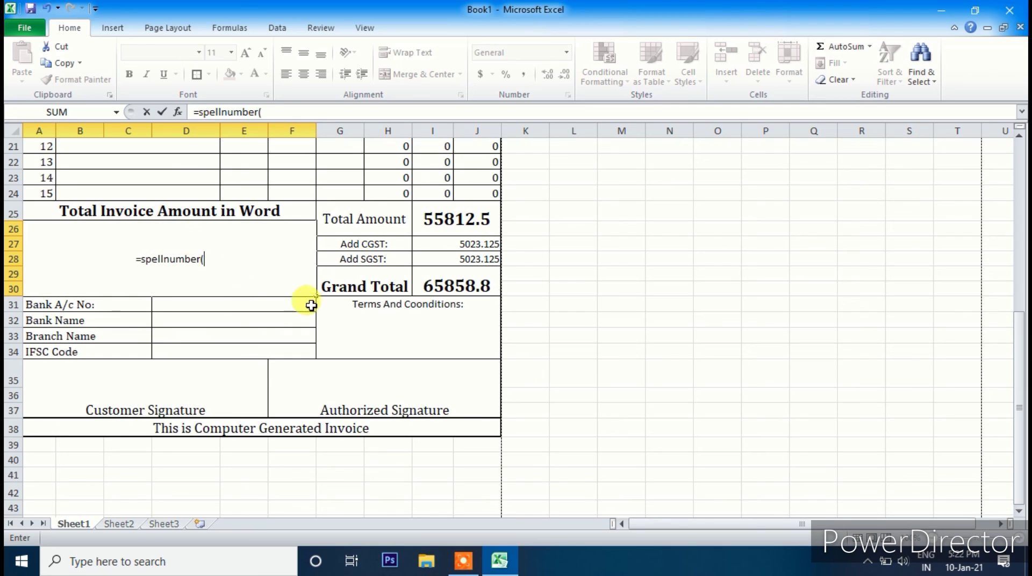
pyautogui.click(424, 285)
pyautogui.write(')')
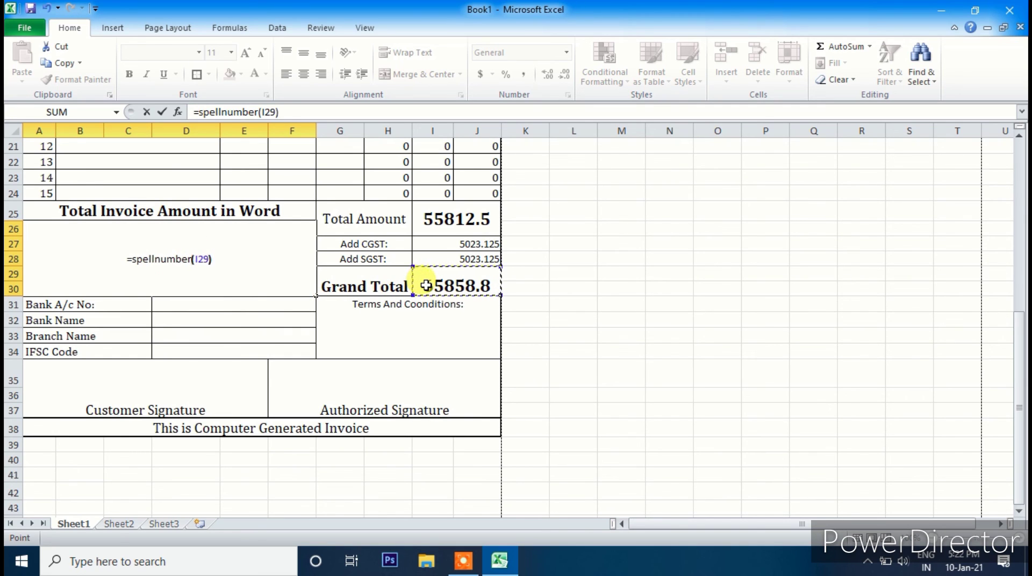
pyautogui.press('Return')
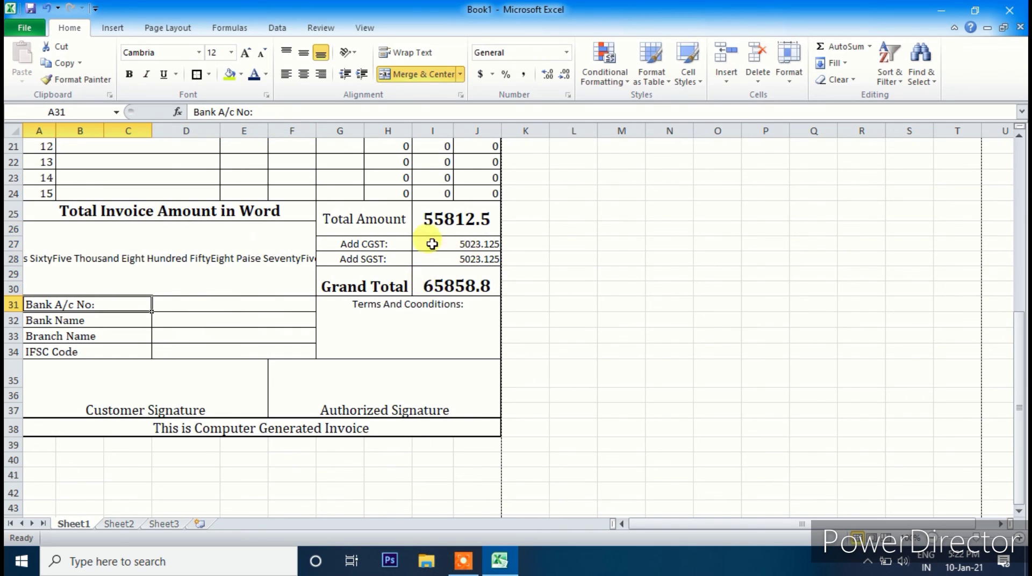
# - Wrap the amount-in-words text and set it to 14-pt Cambria, left unbolded
pyautogui.click(191, 248)
pyautogui.click(404, 53)
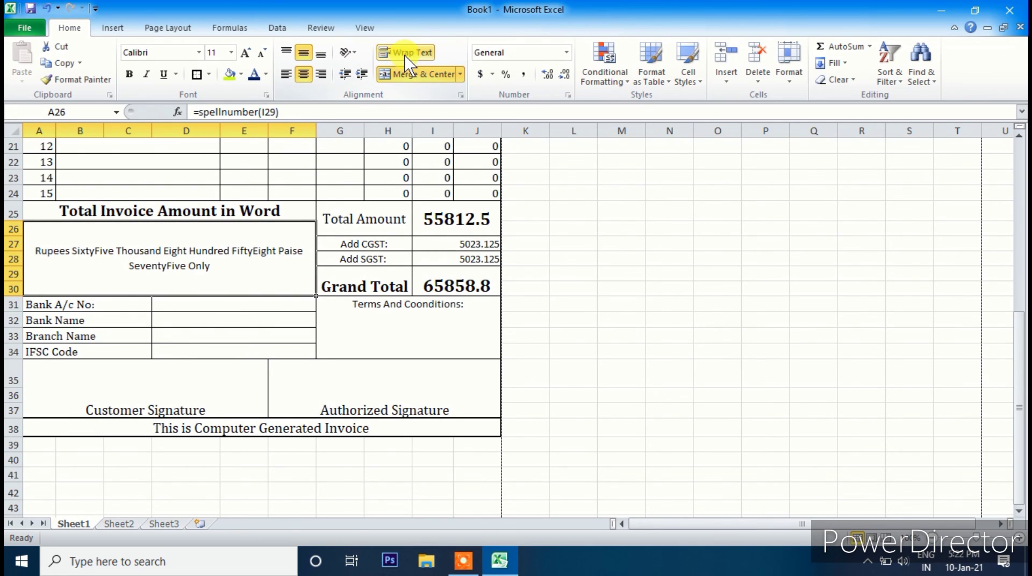
pyautogui.click(198, 53)
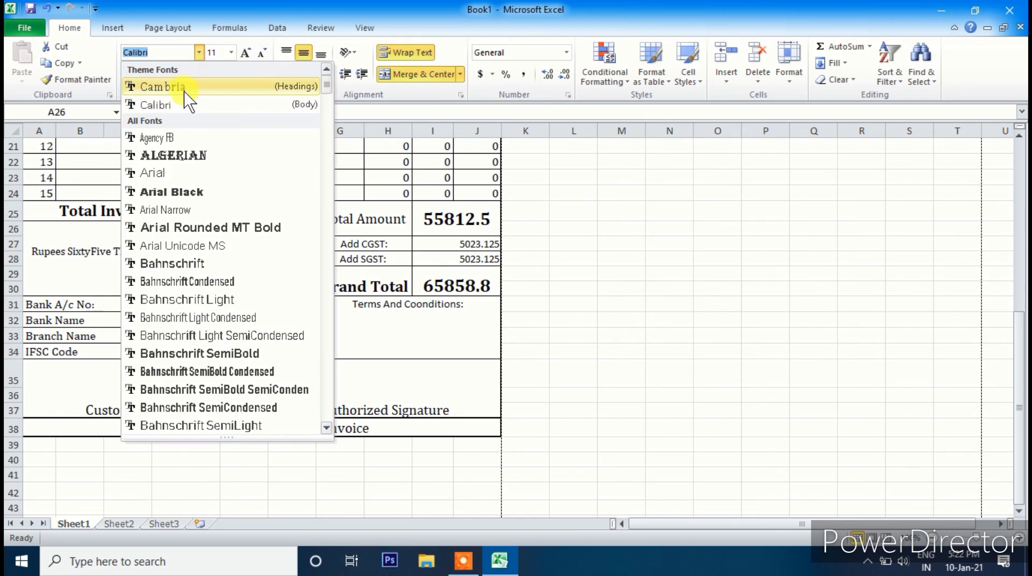
pyautogui.click(183, 91)
pyautogui.click(245, 52)
pyautogui.click(245, 52)
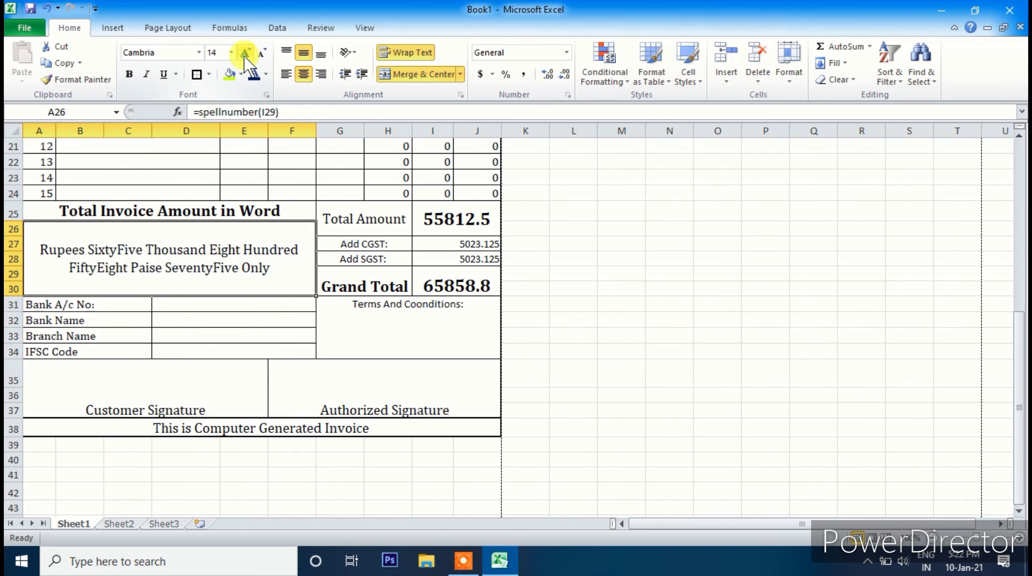
pyautogui.click(130, 75)
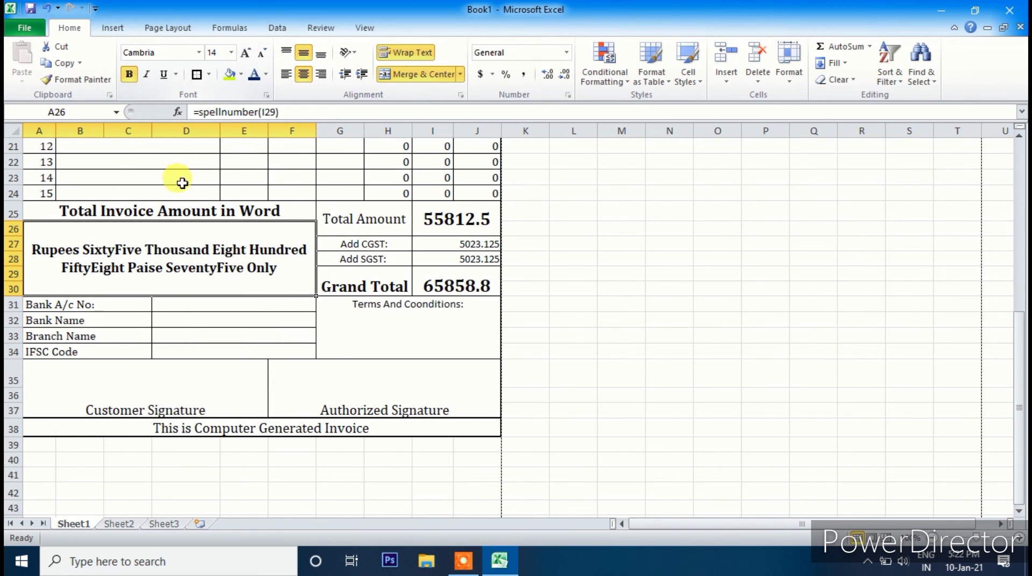
pyautogui.click(129, 75)
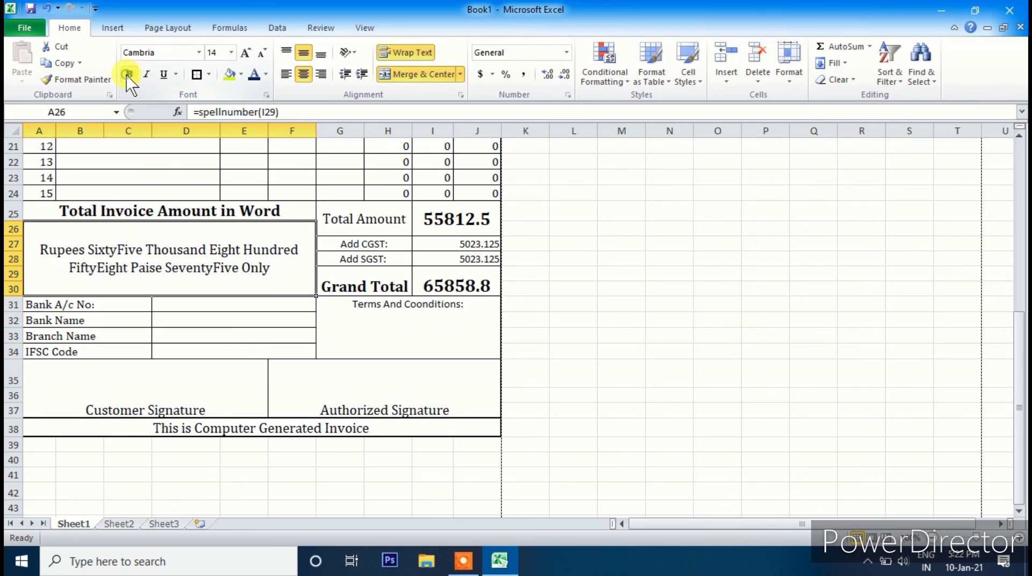
pyautogui.click(525, 322)
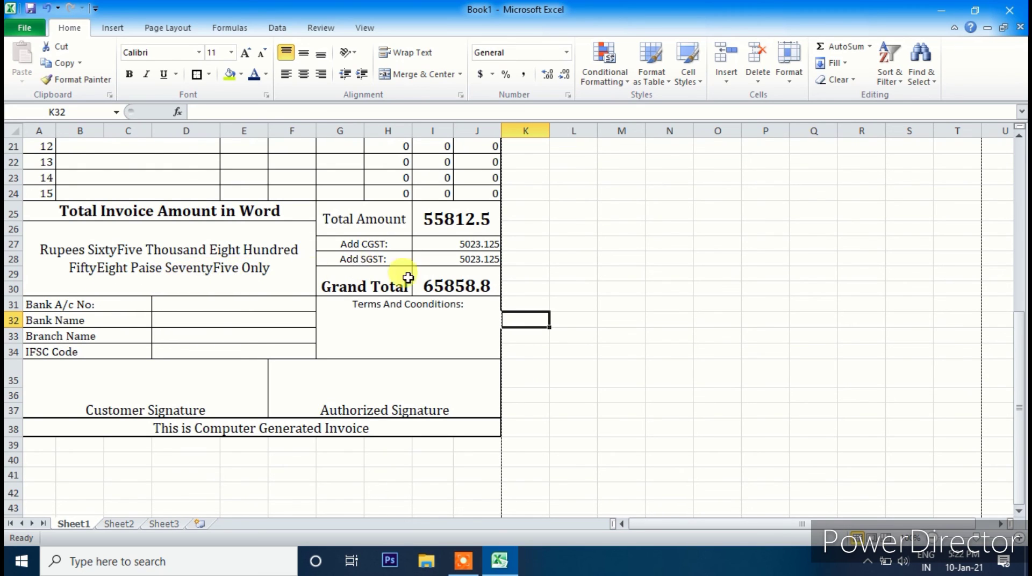
pyautogui.click(449, 283)
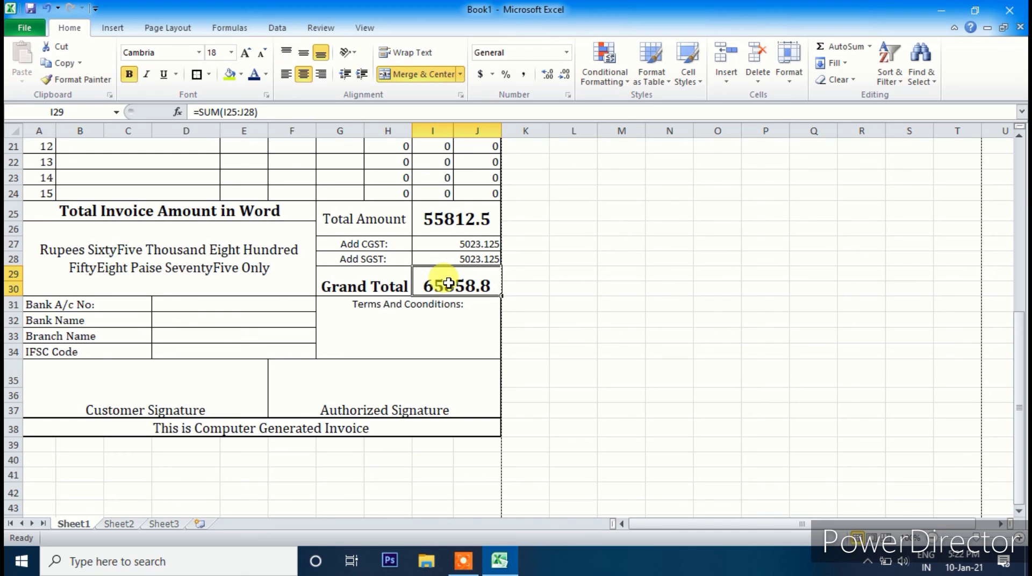